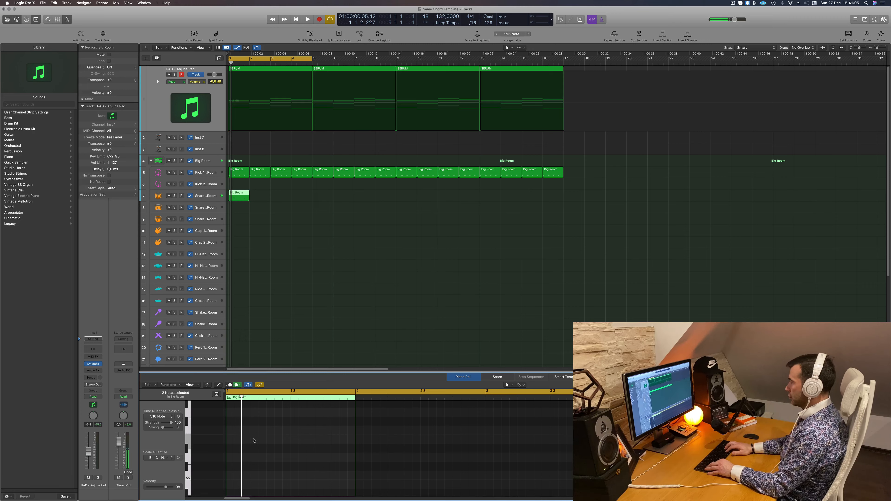
Copy the one-bar snare region on track 7 repeatedly until the snare pattern fills bars 1 to 16.
key(space)
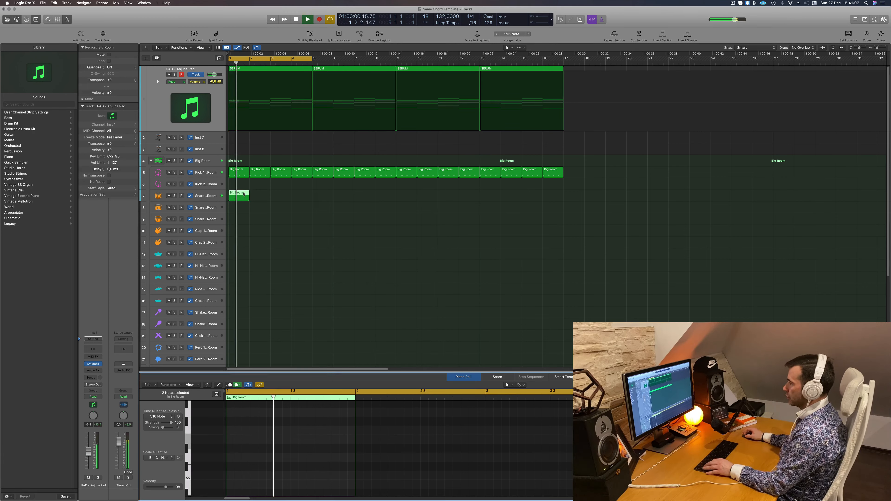
key(space)
drag(244, 194, 292, 196)
shift+click(237, 197)
drag(232, 194, 353, 195)
click(294, 197)
shift+click(243, 193)
click(206, 200)
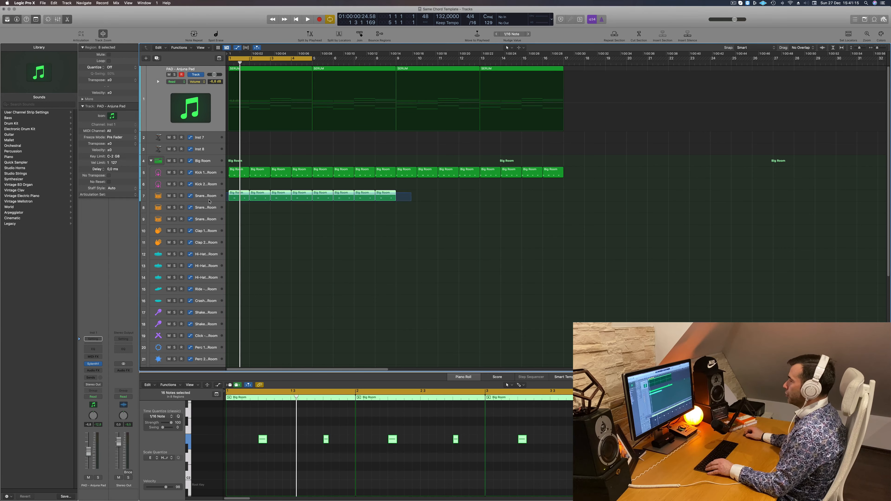
drag(244, 194, 413, 197)
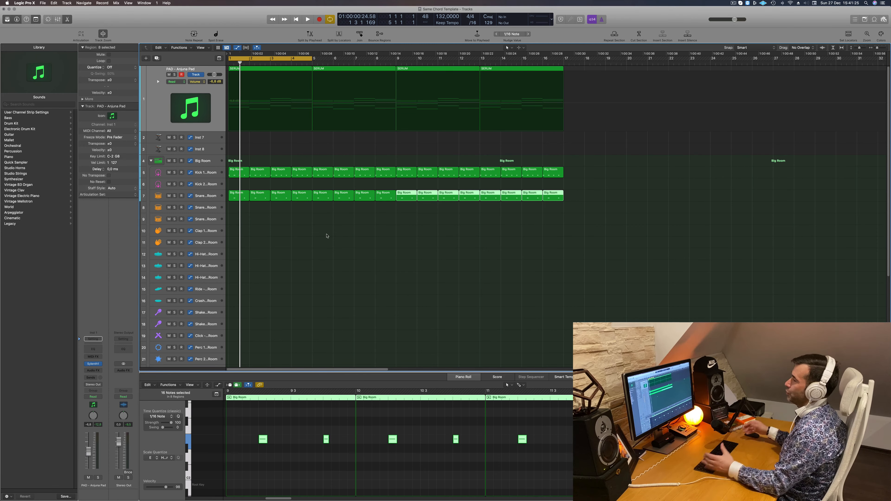
click(327, 236)
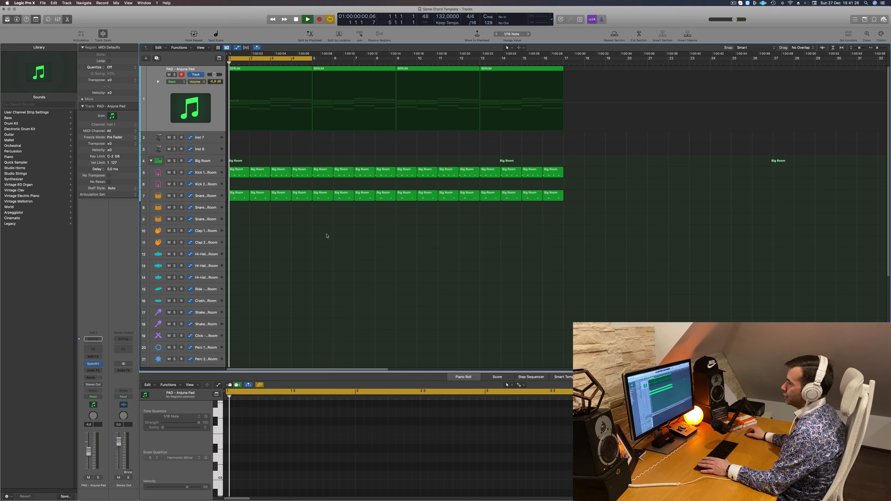
Copy the first kick region down to the Hi-Hat 1 track on track 12 and listen to it with the loop.
click(241, 173)
key(space)
drag(235, 169, 235, 251)
key(space)
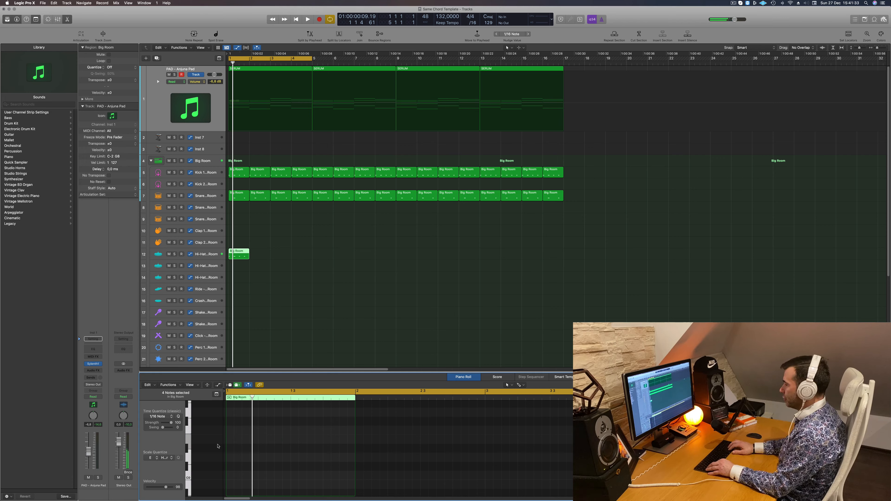
key(space)
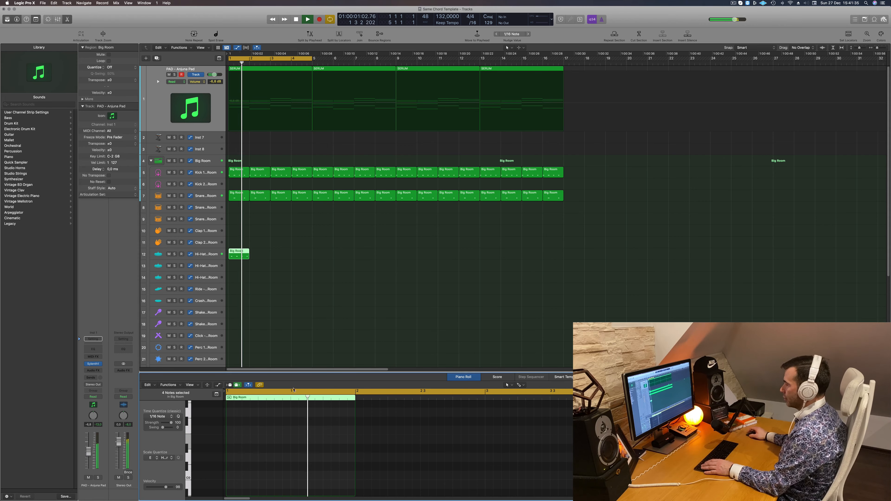
Move the one-bar hi-hat region to the Hi-Hat 2 track and copy it across bars 1 to 16.
drag(241, 253, 340, 268)
key(space)
key(space)
shift+click(244, 266)
shift+click(245, 263)
drag(245, 266, 414, 267)
click(324, 247)
key(space)
Select the Hi-Hat 2 track and raise its volume while playing the loop.
click(201, 266)
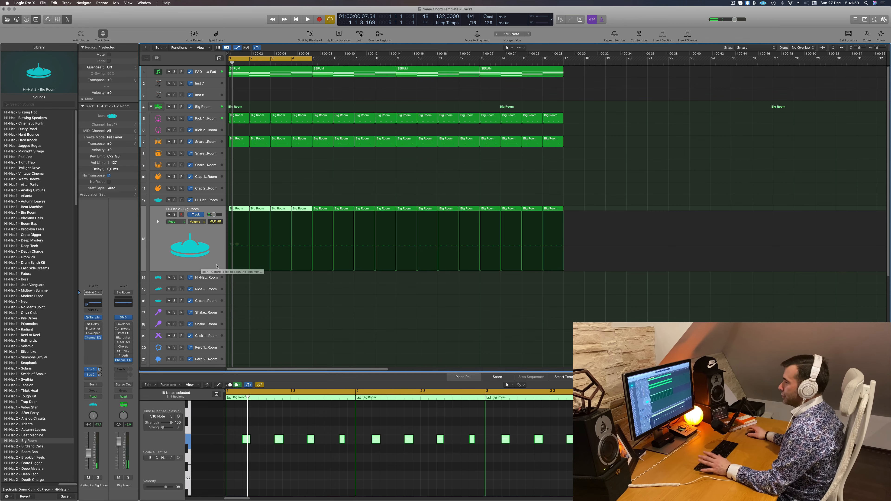
key(space)
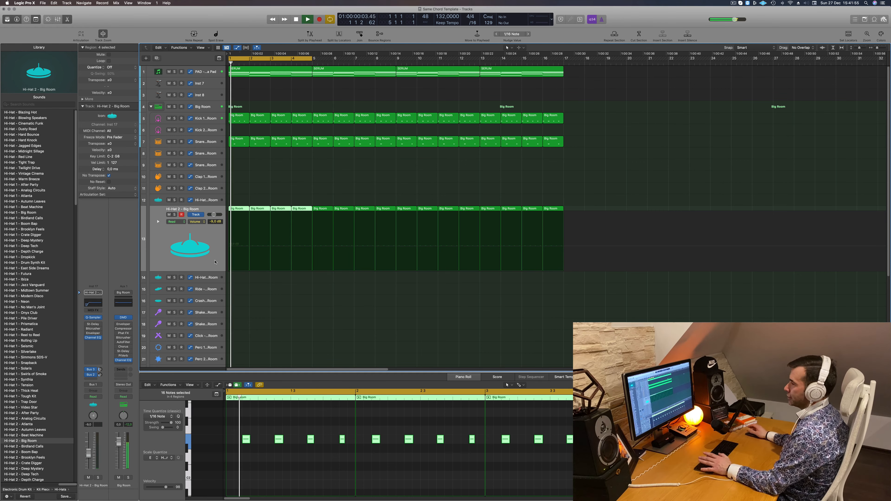
key(space)
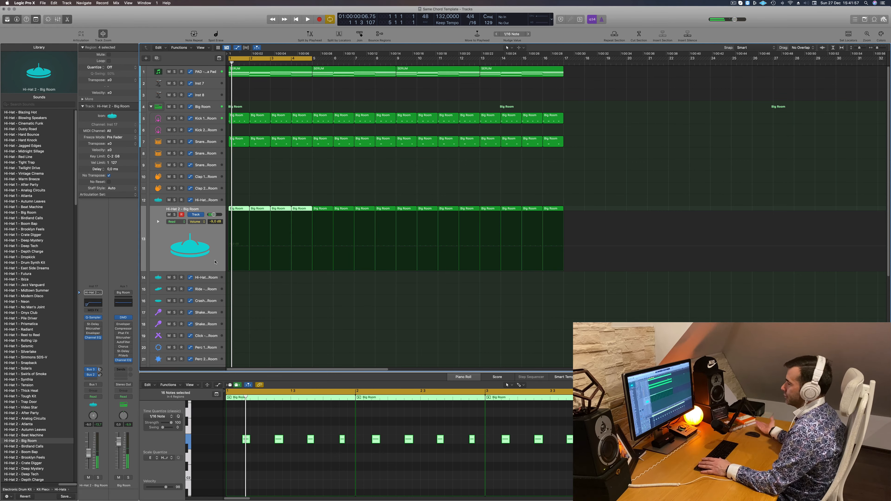
key(space)
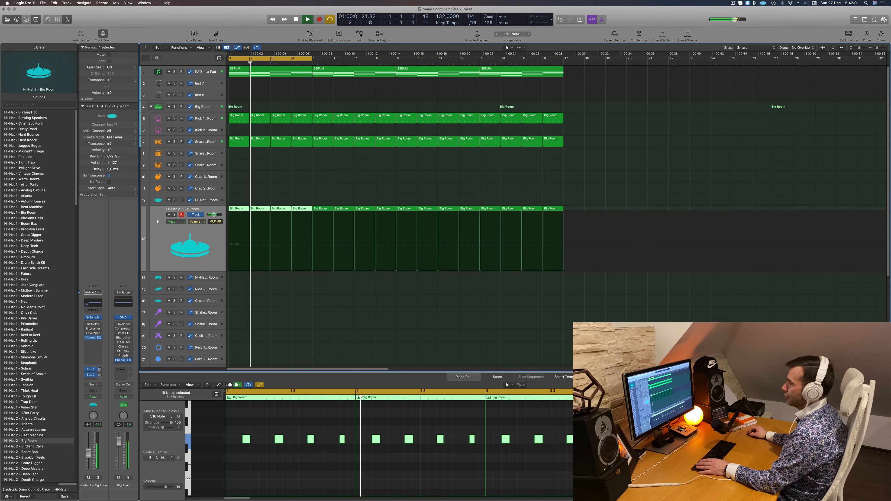
scroll(261, 311, down, 5)
scroll(261, 311, down, 4)
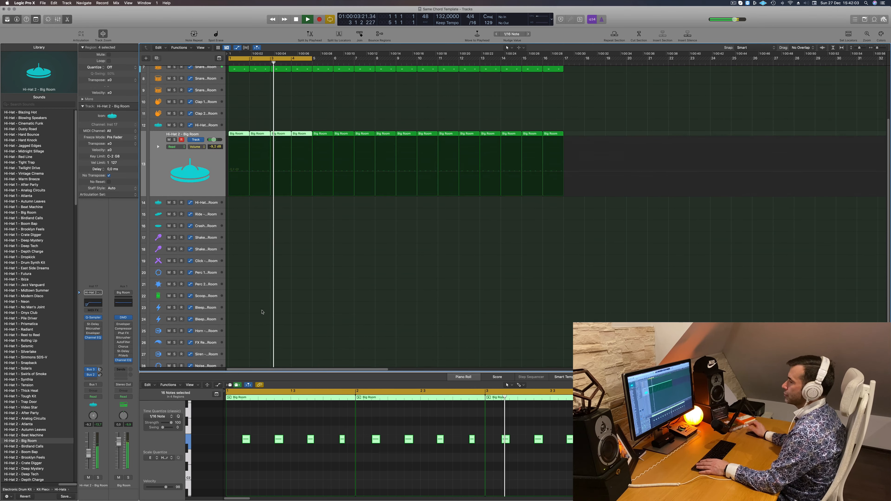
scroll(251, 284, down, 1)
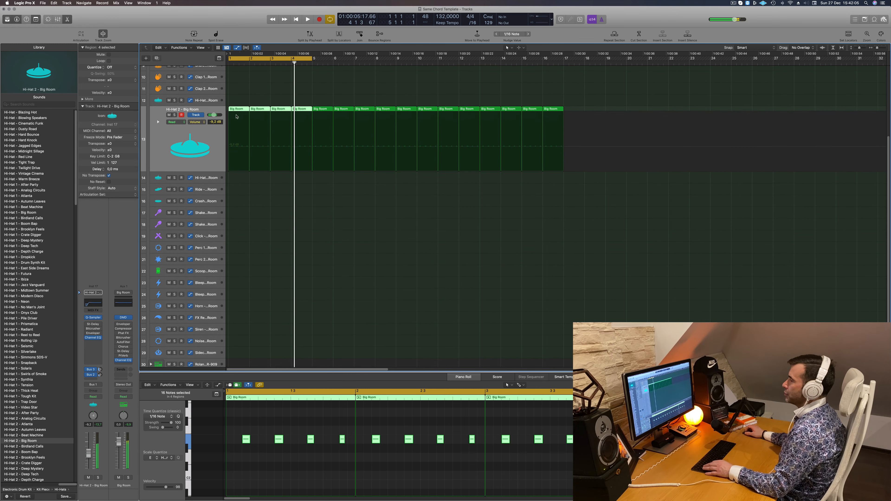
Copy the first four Hi-Hat 2 regions to the Scoop track and keep only the last note in the first bar.
key(space)
drag(239, 136, 233, 271)
drag(237, 435, 322, 446)
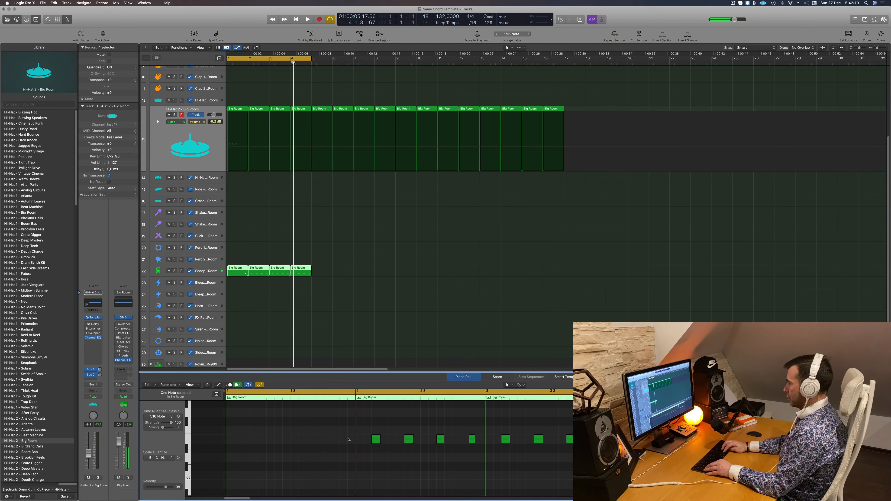
scroll(348, 441, down, 6)
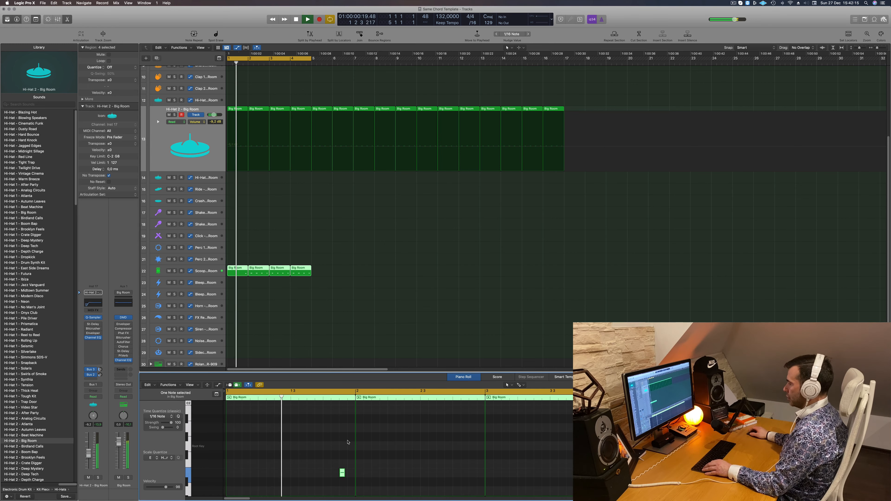
key(space)
key(space)
Delete the other three Scoop regions and copy the edited one-bar region across bars 1 to 16.
drag(343, 270, 254, 275)
key(space)
key(Delete)
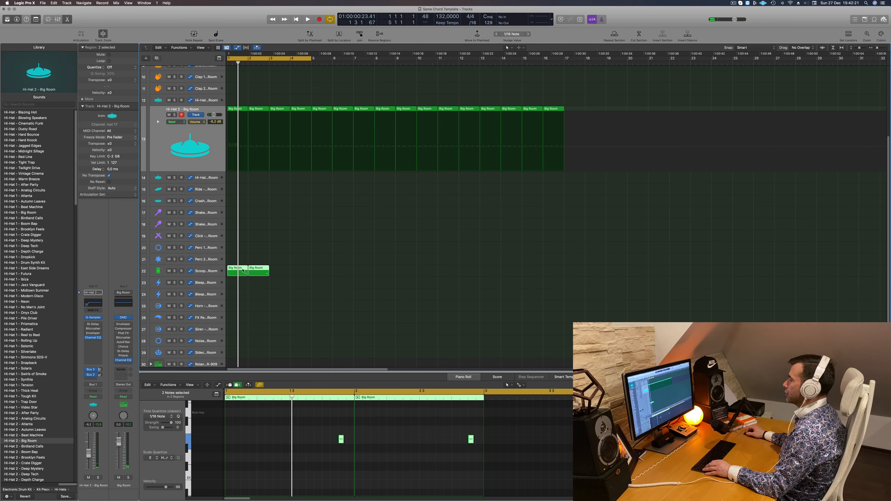
key(super+r)
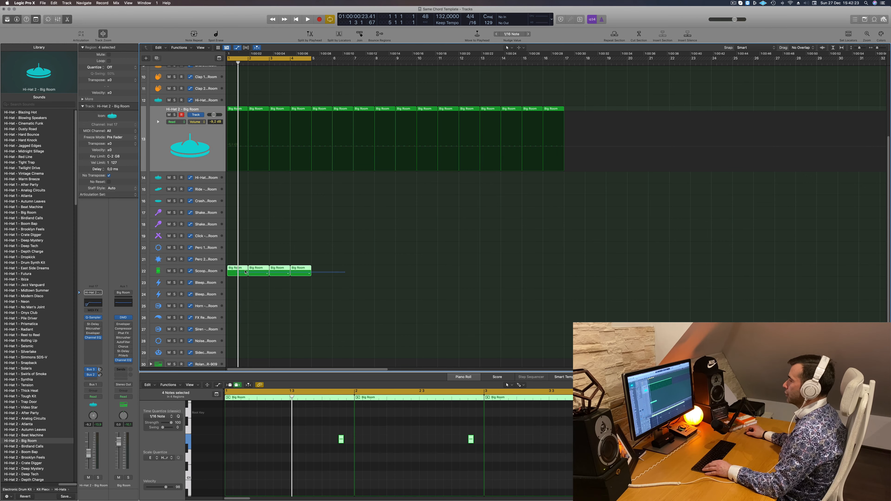
drag(243, 270, 329, 274)
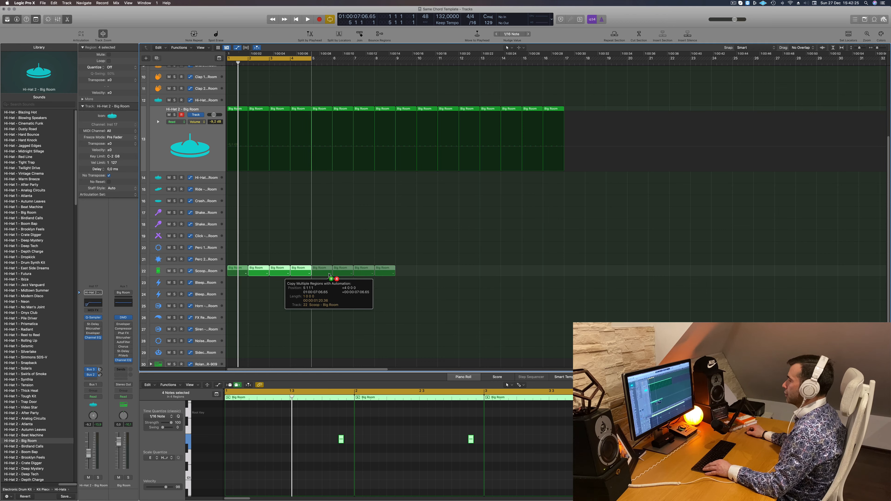
drag(429, 270, 429, 270)
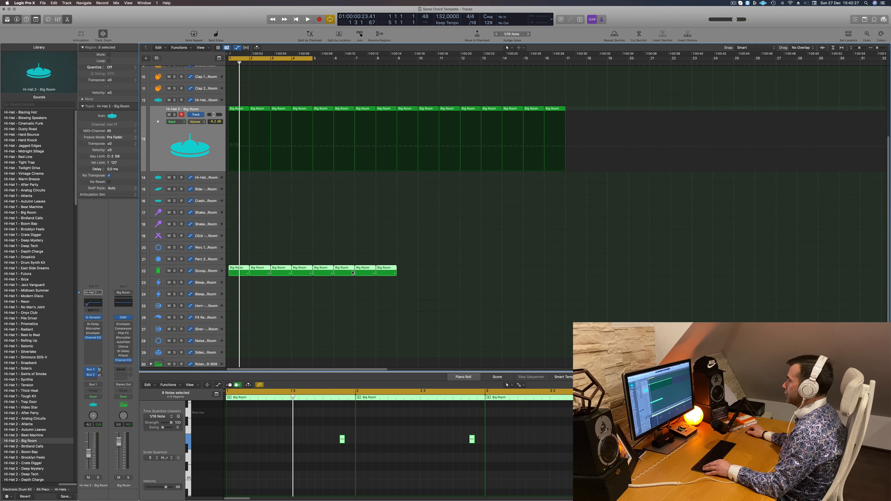
drag(262, 271, 431, 273)
key(space)
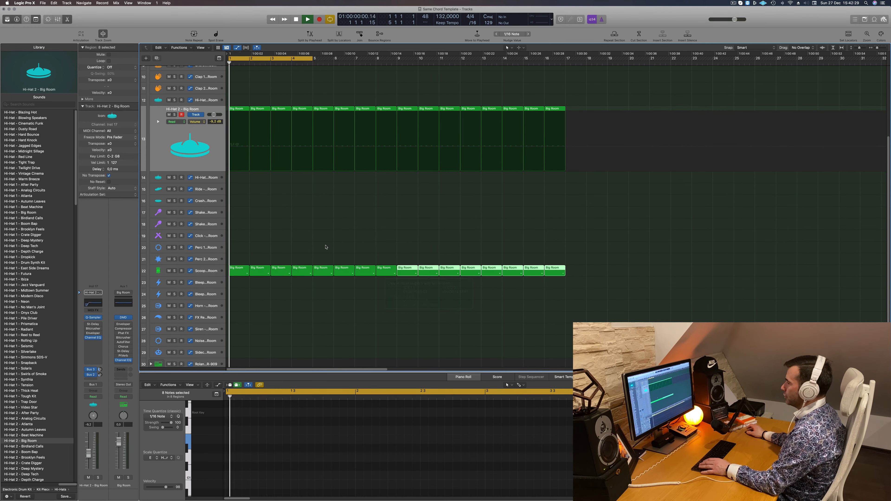
Select the PAD - Anjuna Pad track and insert a Compressor on its channel strip.
scroll(325, 247, up, 7)
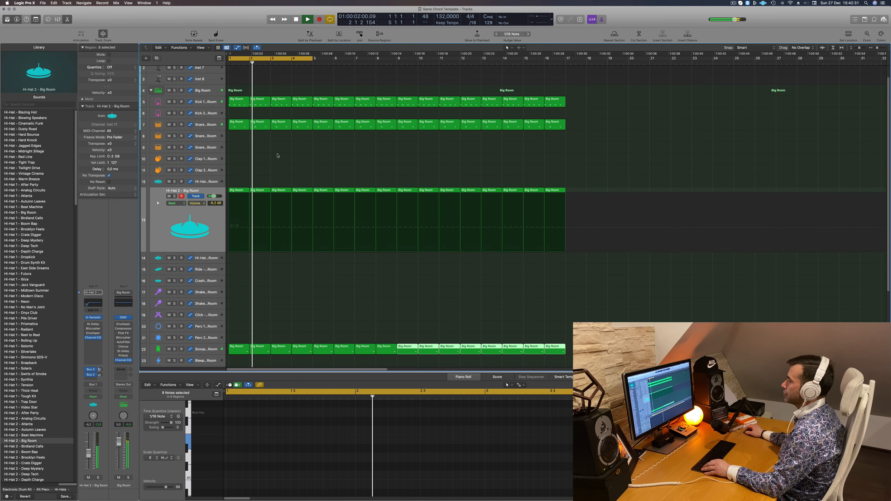
scroll(278, 155, down, 4)
scroll(245, 102, down, 1)
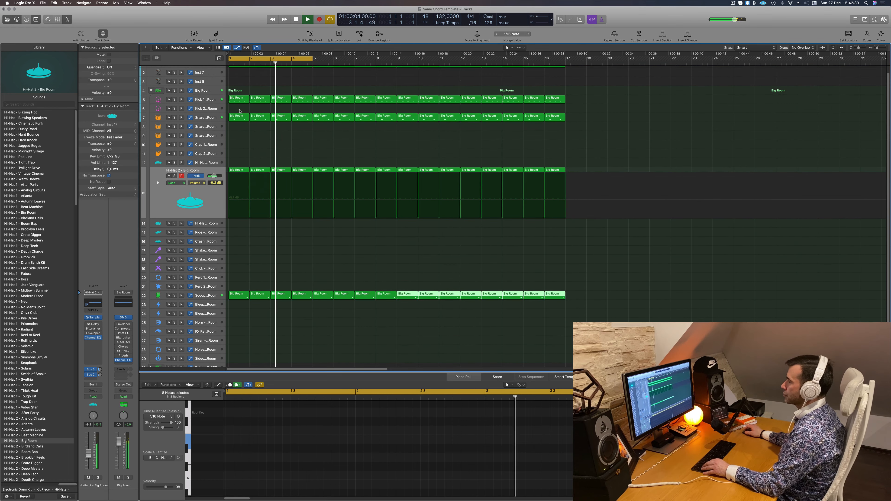
scroll(240, 111, up, 2)
click(165, 99)
key(space)
click(93, 370)
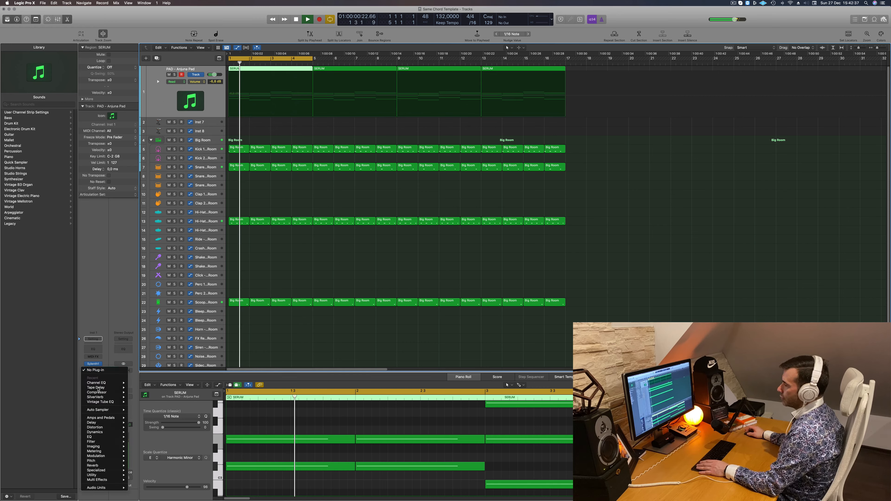
click(308, 190)
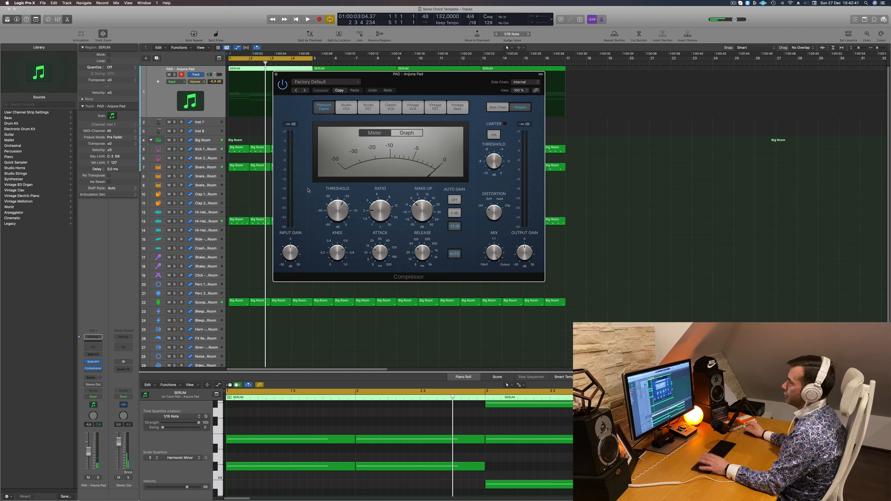
Set the Compressor's side chain source to Kick 1 - Big Room (Inst 9).
key(space)
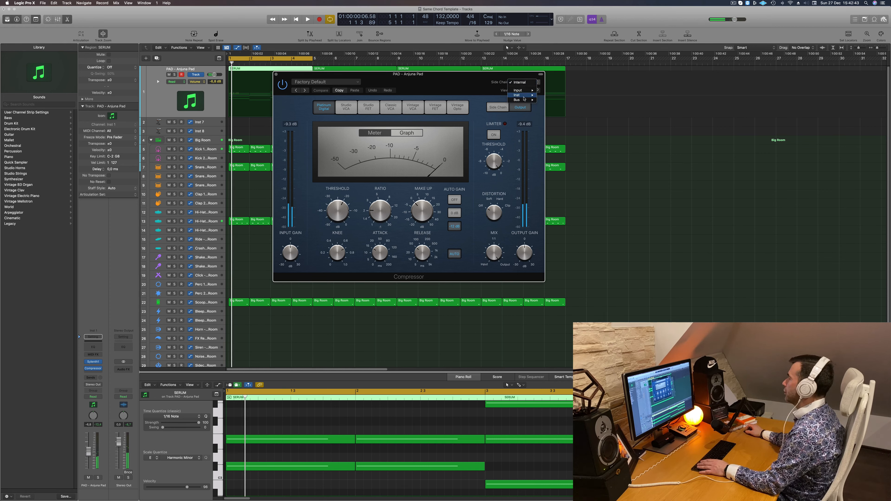
mouse_move(524, 98)
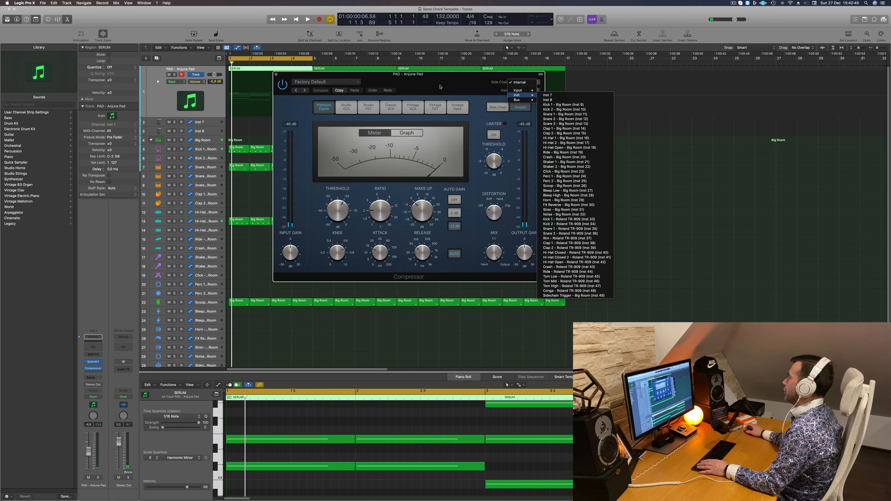
click(563, 105)
Lower the Compressor's release and attack, adjust its threshold while the loop plays, and close the plug-in window.
key(space)
drag(419, 252, 414, 285)
drag(378, 252, 377, 281)
key(space)
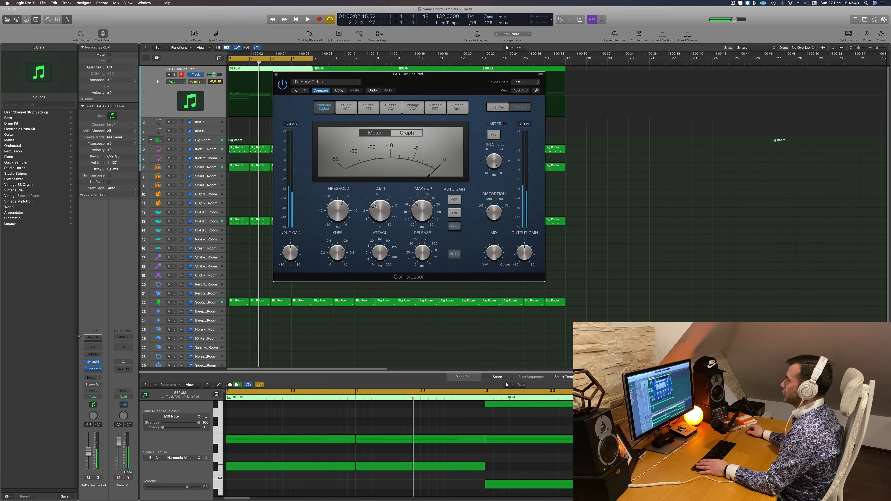
key(space)
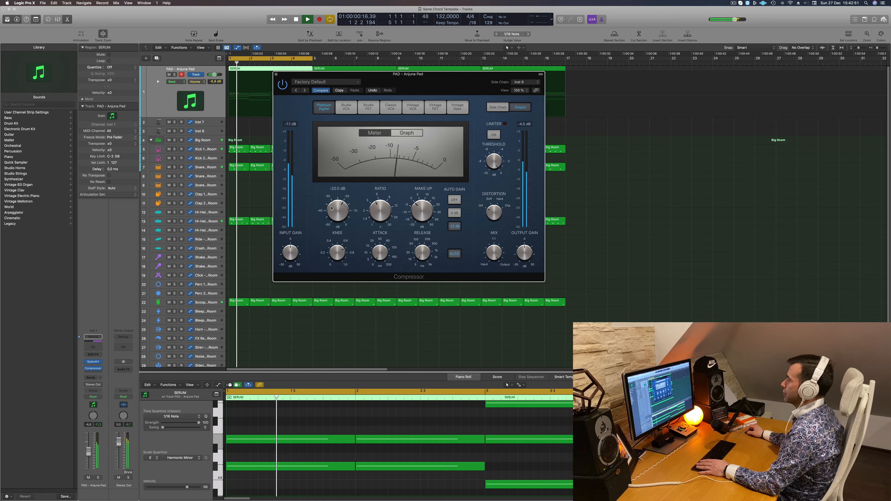
drag(336, 206, 344, 199)
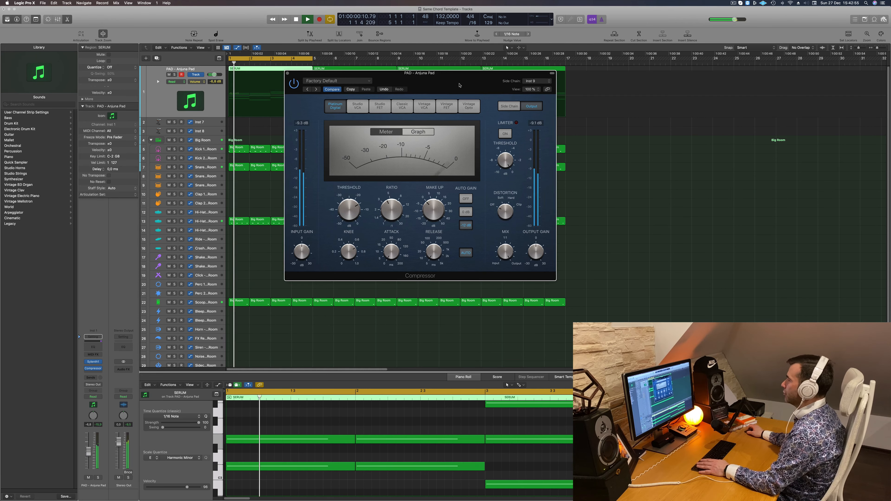
drag(275, 76, 287, 75)
click(289, 73)
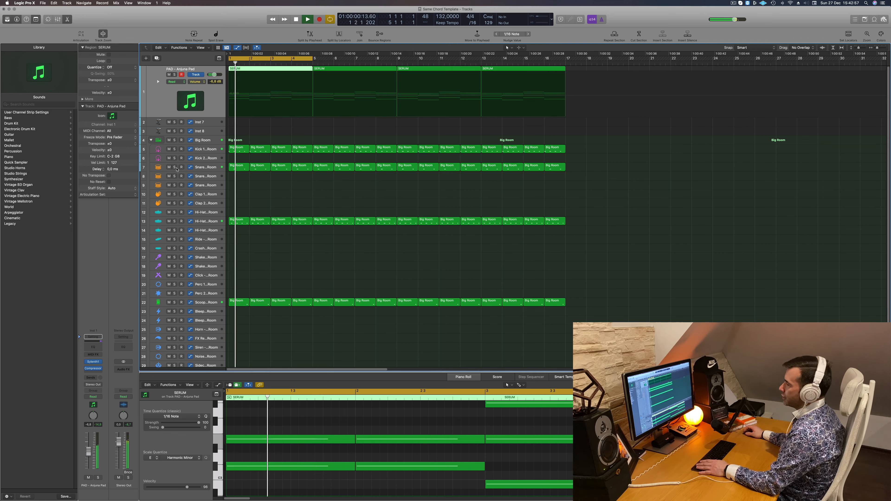
Add a send from the pad track to Bus 7 and insert a stereo SilverVerb on the resulting aux channel.
click(91, 378)
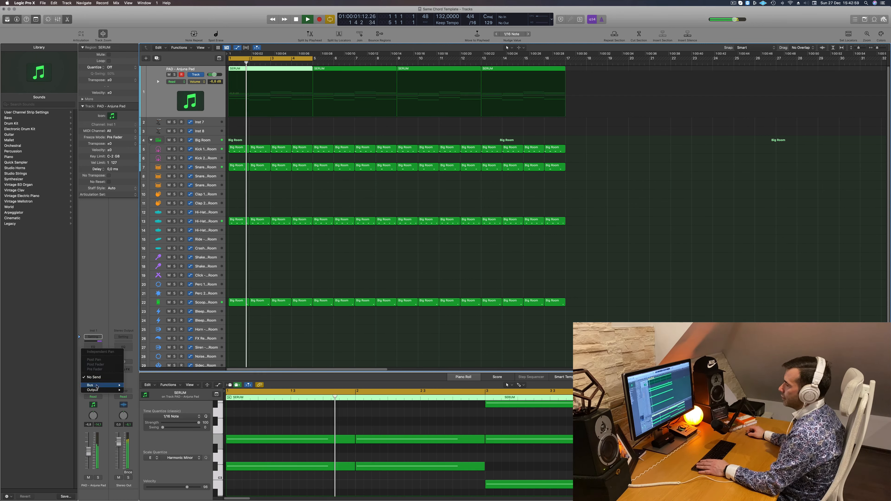
mouse_move(104, 385)
click(140, 345)
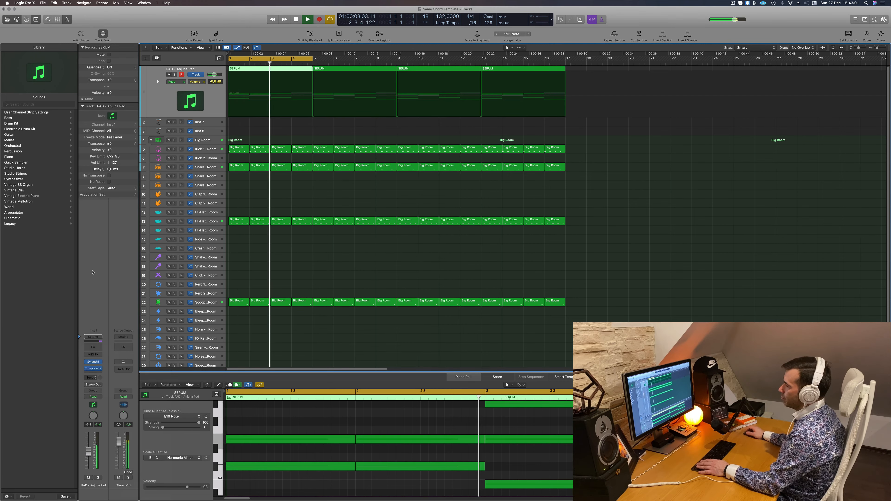
click(122, 367)
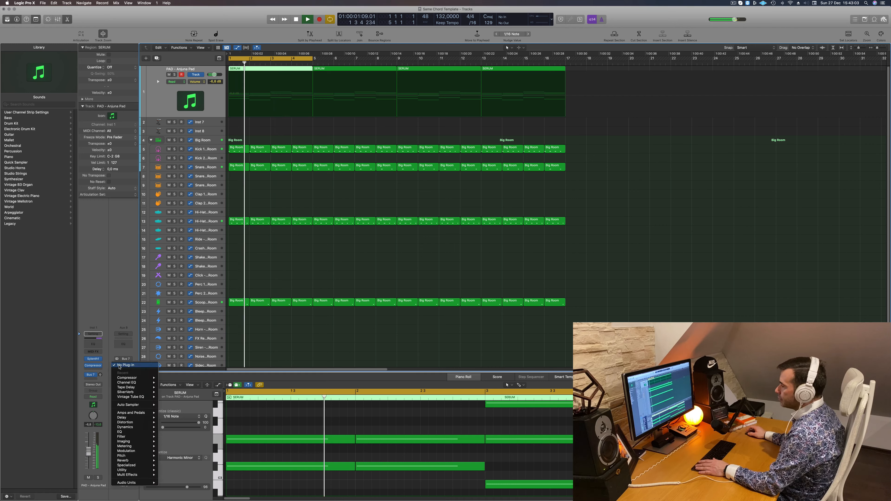
mouse_move(135, 397)
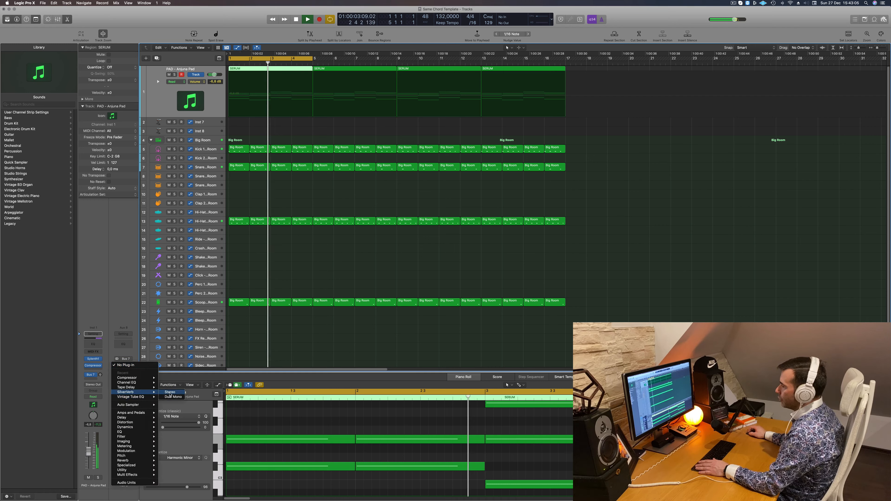
click(172, 392)
Load the "grandiose" preset in the SilverVerb and listen to the pad with it.
click(326, 81)
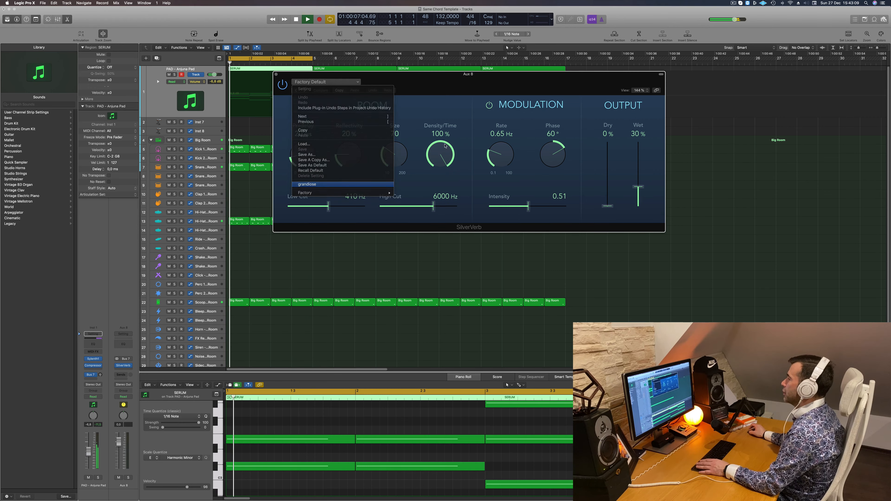
click(315, 185)
key(space)
key(space)
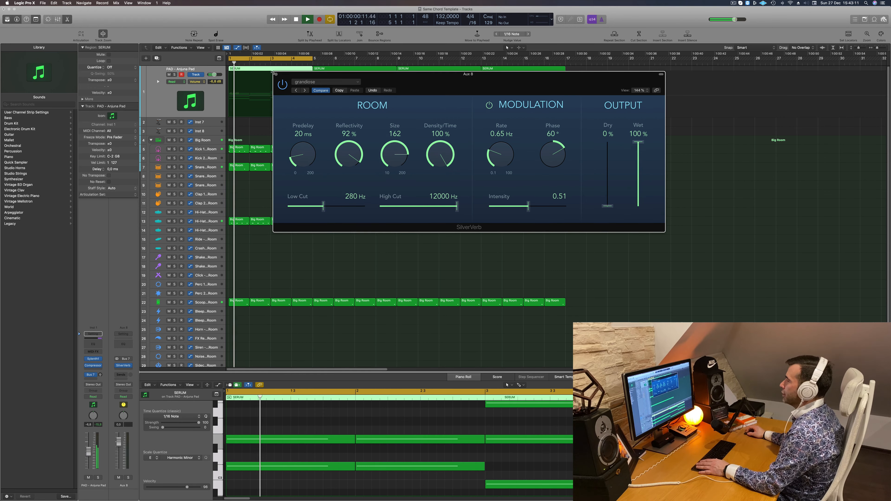
Close the SilverVerb window and adjust the pad's Bus 7 send level while the loop plays.
click(277, 74)
key(space)
key(space)
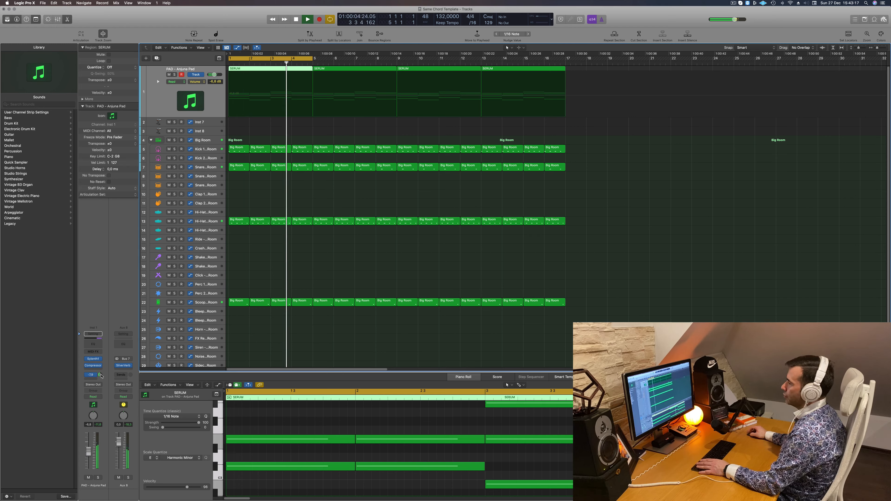
key(space)
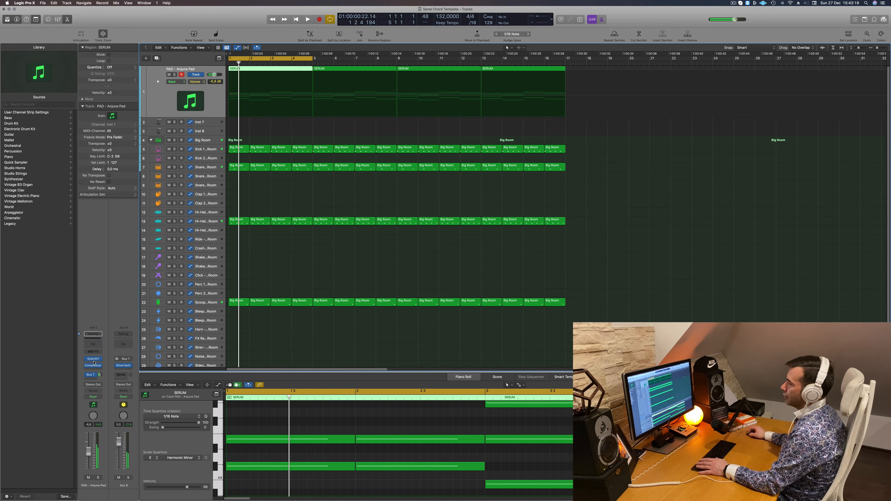
Adjust the filter control cutoff in the pad's Sylenth1, close the plug-in, and lower the pad track's volume to -15.8 dB.
click(92, 359)
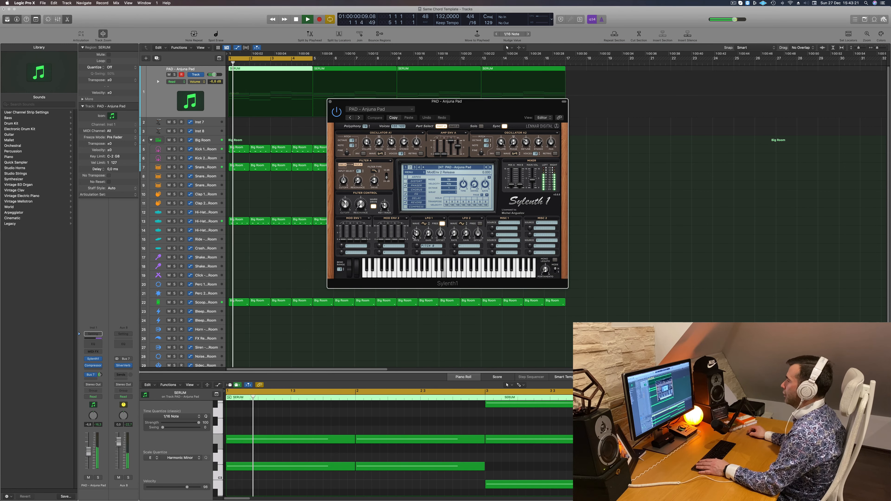
drag(346, 203, 346, 206)
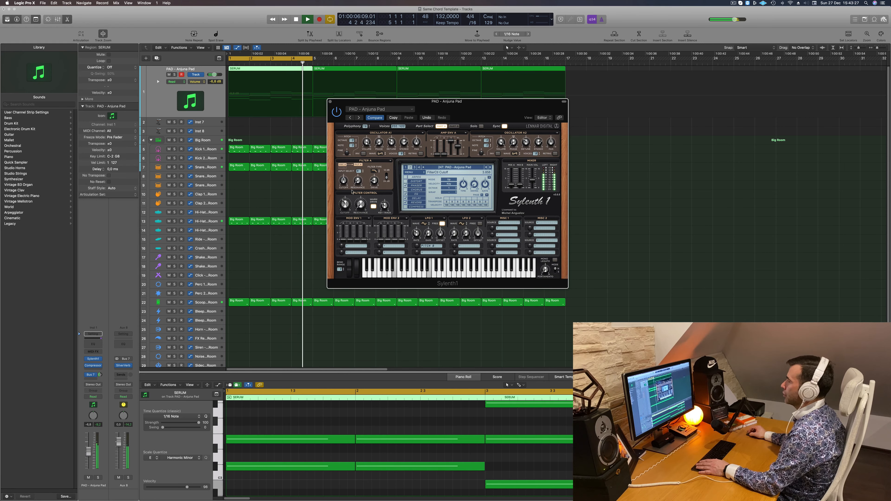
click(330, 102)
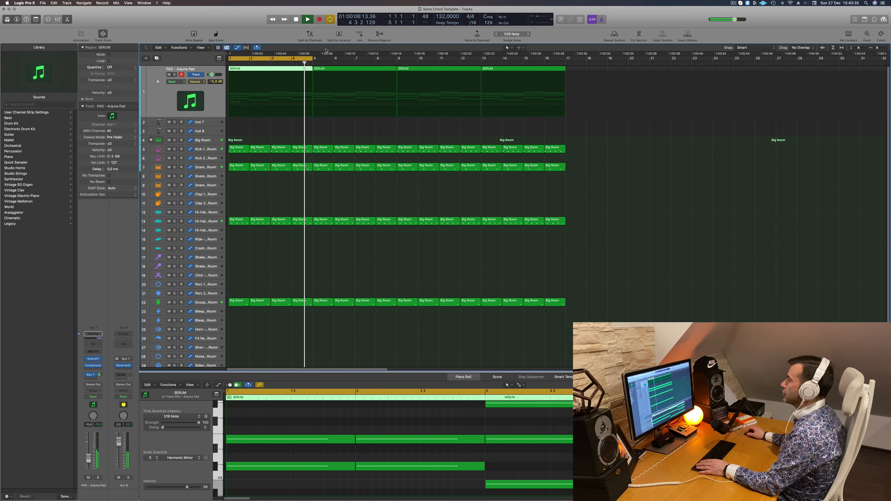
key(space)
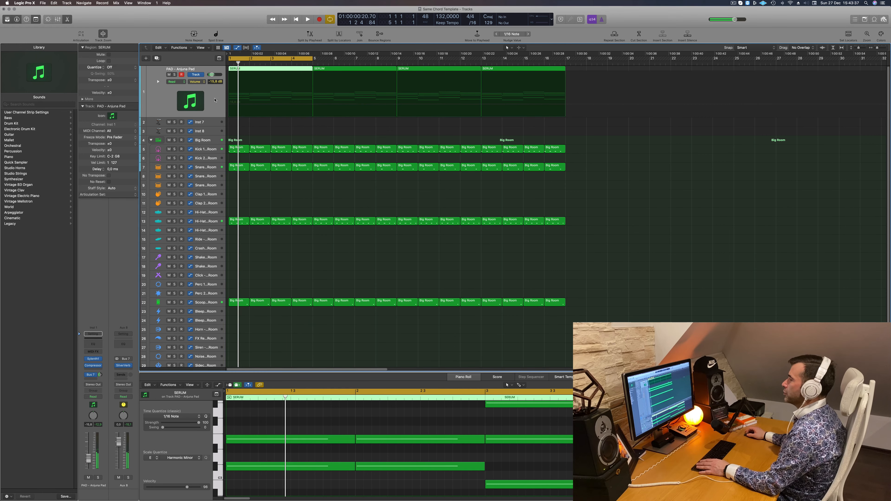
Duplicate the pad track with its settings and copy the first four-bar SERUM region onto the new track.
click(157, 58)
key(space)
click(274, 73)
key(space)
drag(273, 74, 274, 83)
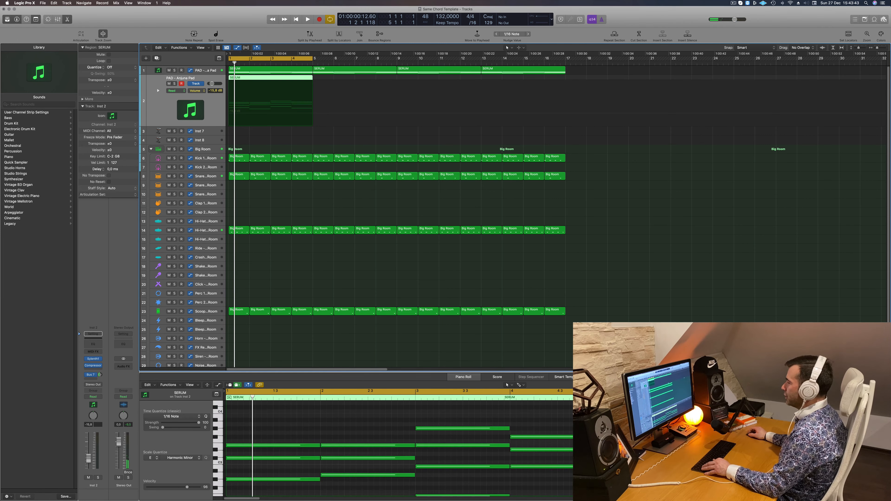
Select all notes of the copied SERUM region in the Piano Roll and shorten them to short chord stabs.
scroll(305, 437, down, 5)
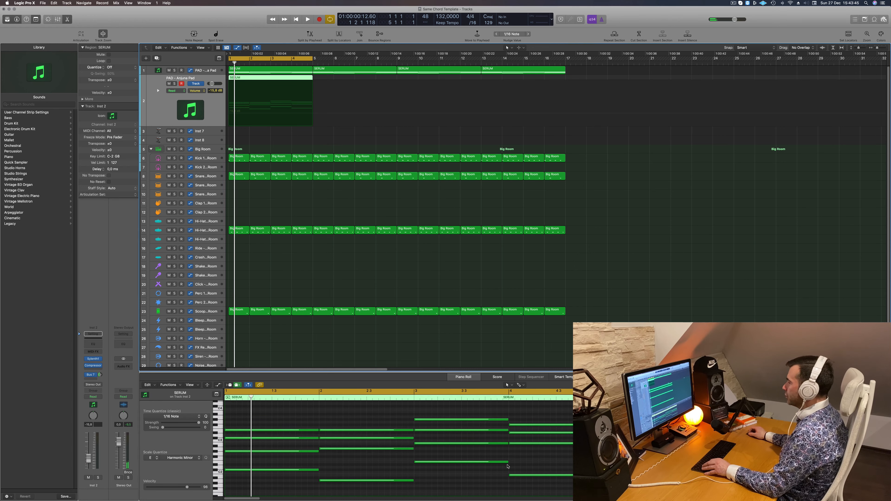
drag(596, 414, 252, 489)
drag(603, 474, 514, 477)
key(space)
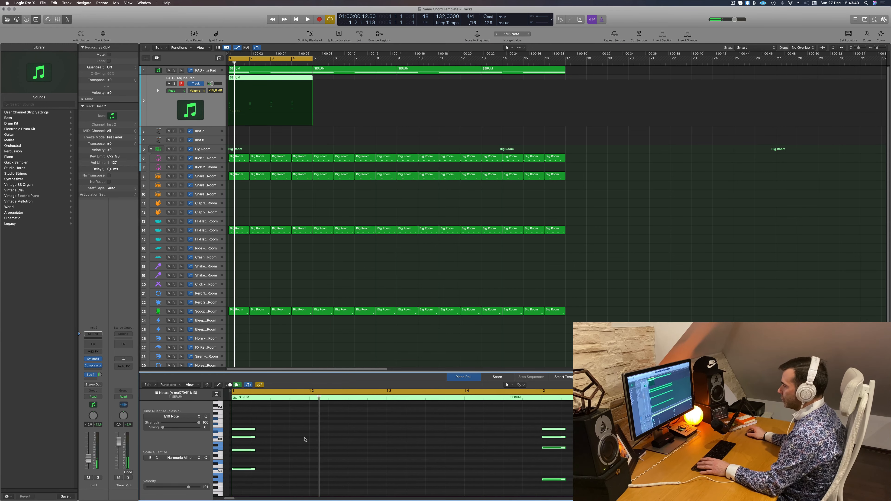
Copy the chord stabs within each bar to build a rhythm of six hits per bar, and play it back.
drag(264, 432, 304, 431)
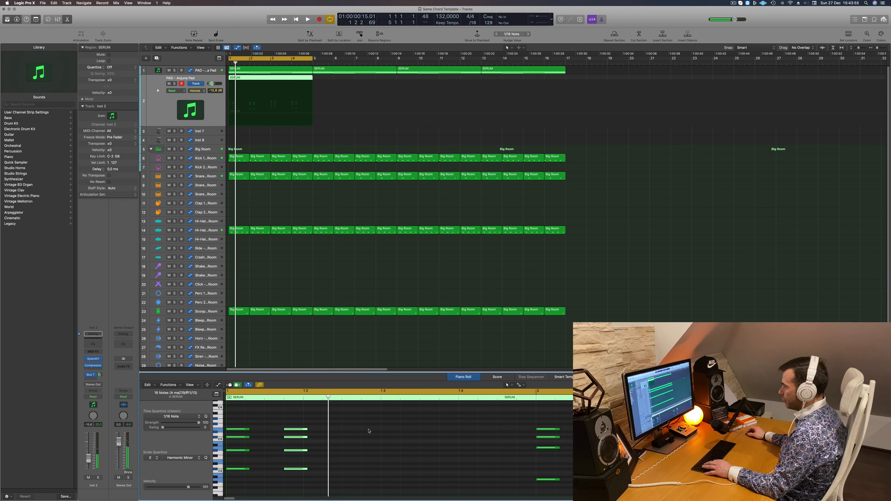
drag(231, 431, 448, 432)
key(space)
key(space)
key(space)
key(space)
key(space)
scroll(411, 424, left, 4)
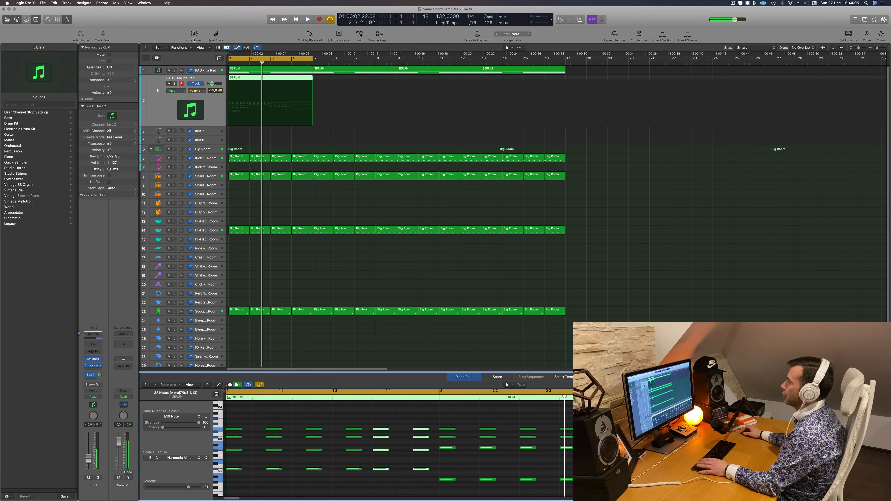
key(space)
key(space)
key(space)
Open Sylenth1 on the duplicated track and load the preset PLUCK - 4AM.
click(158, 103)
key(space)
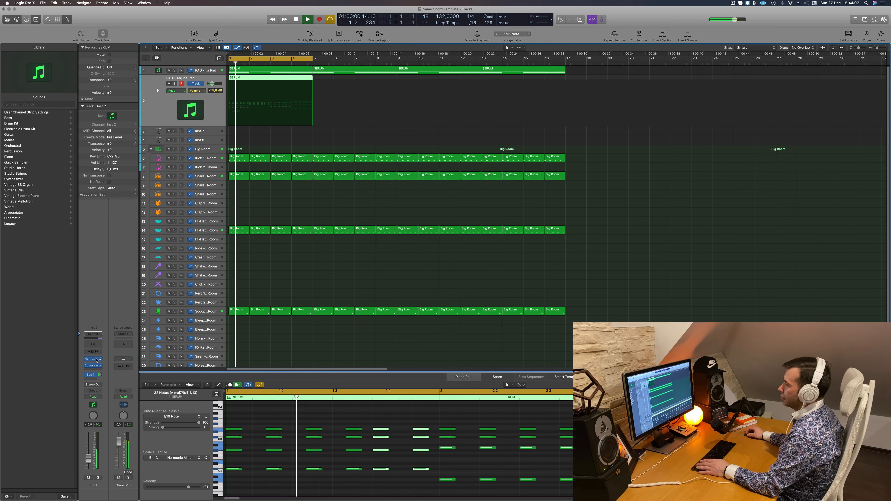
click(93, 359)
key(space)
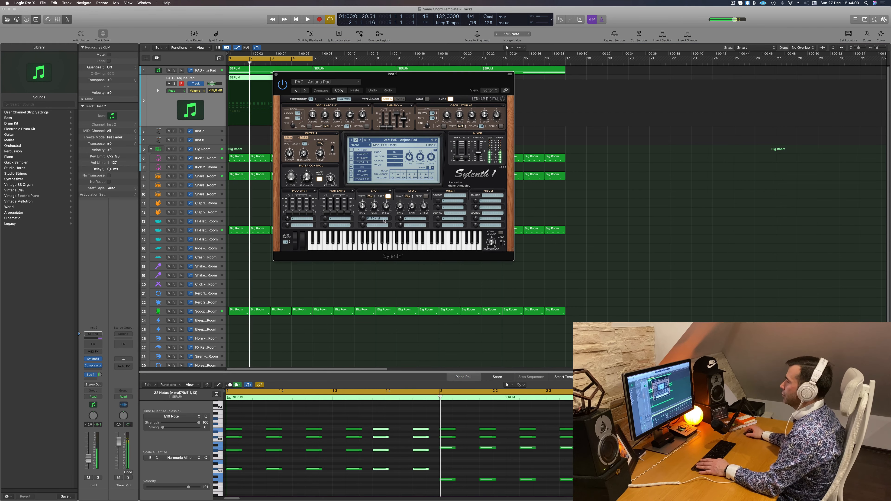
click(406, 142)
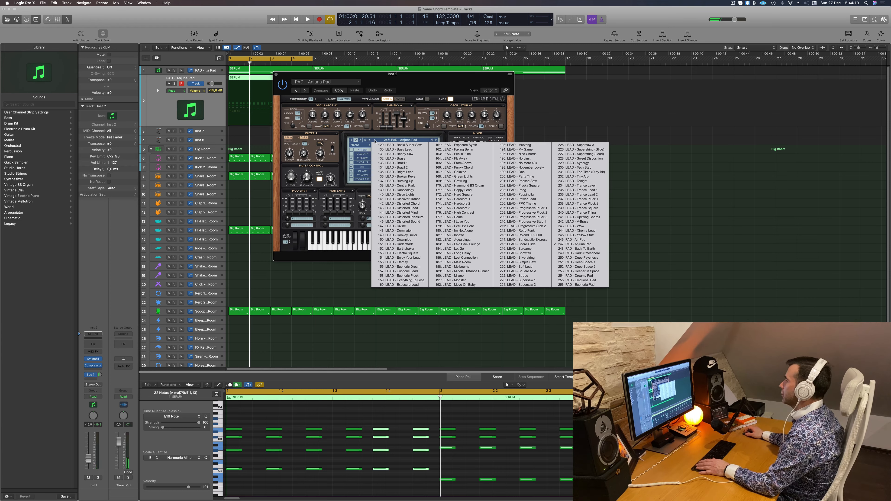
click(352, 142)
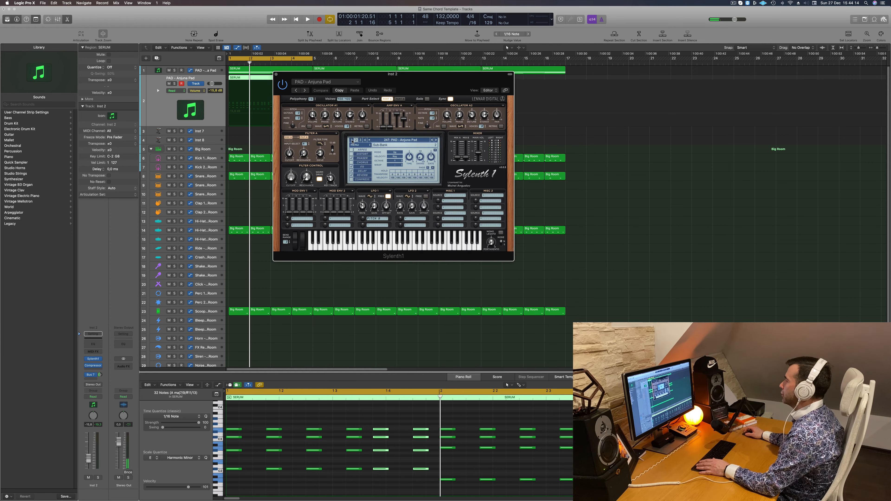
click(403, 141)
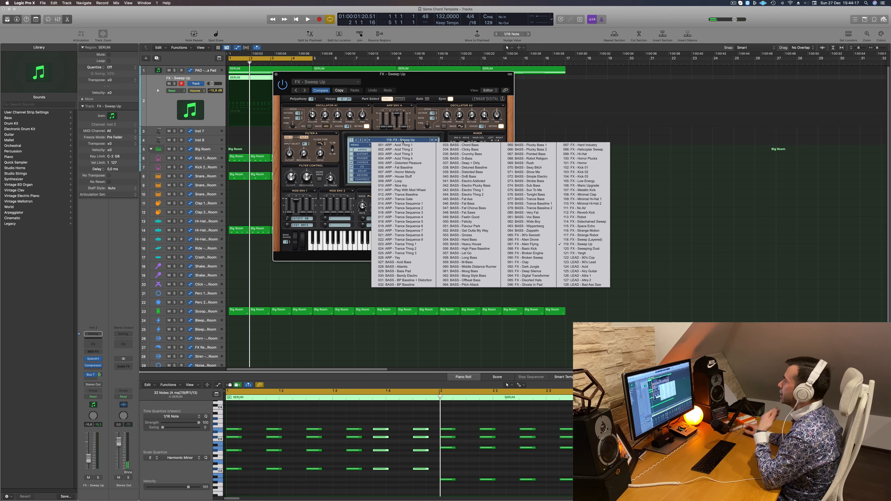
click(361, 141)
click(382, 141)
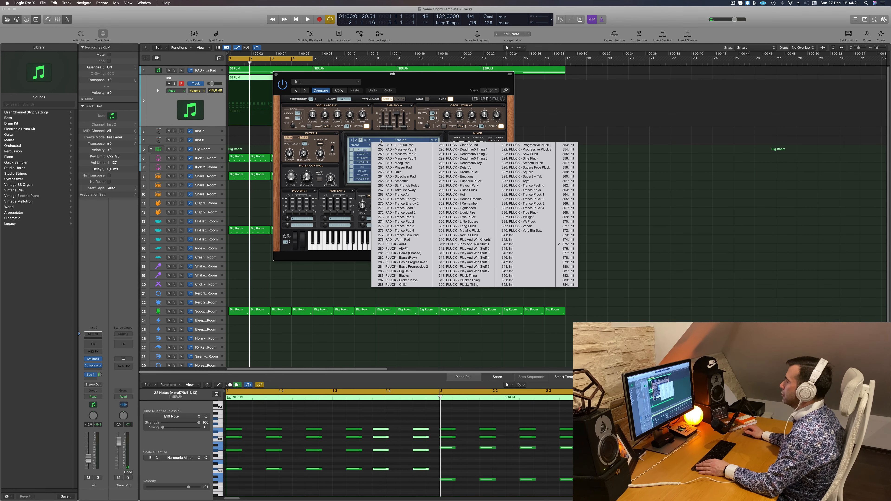
click(395, 244)
Play the loop with the pluck, set its track volume to about -6.5 dB, and move the Sylenth1 window aside.
key(space)
key(space)
drag(90, 455, 89, 453)
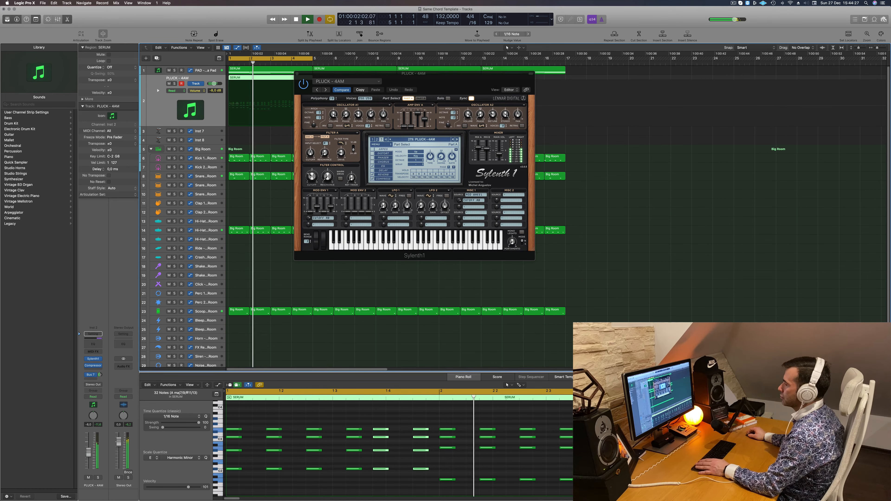
drag(461, 81, 532, 77)
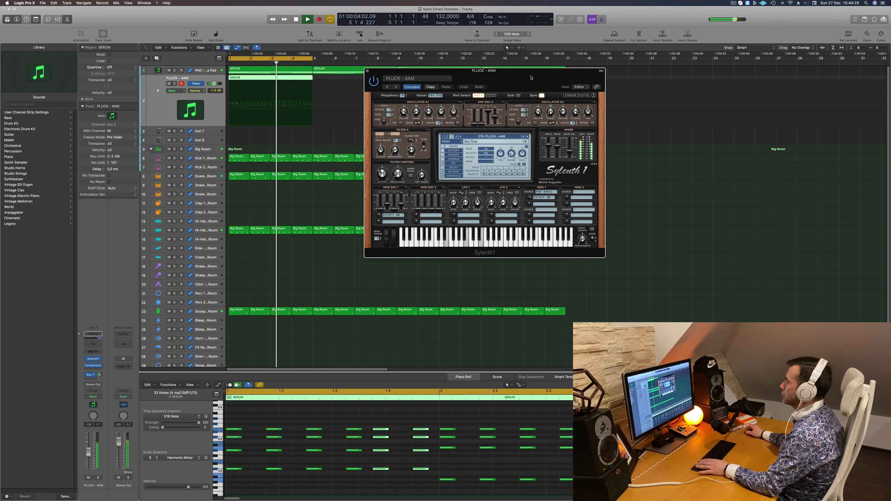
key(space)
key(space)
key(space)
key(space)
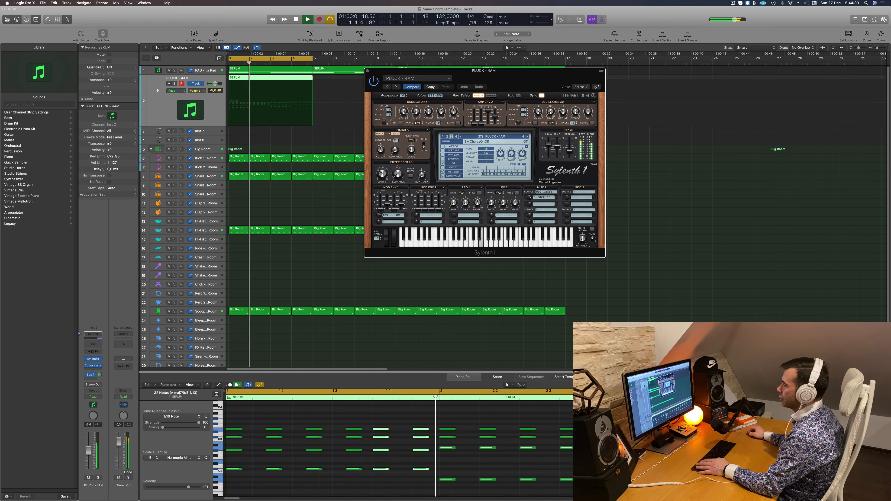
Audition the pluck presets from Alt+F4 to Barra (Raw) and lower the track's volume to -13.4 dB.
click(528, 137)
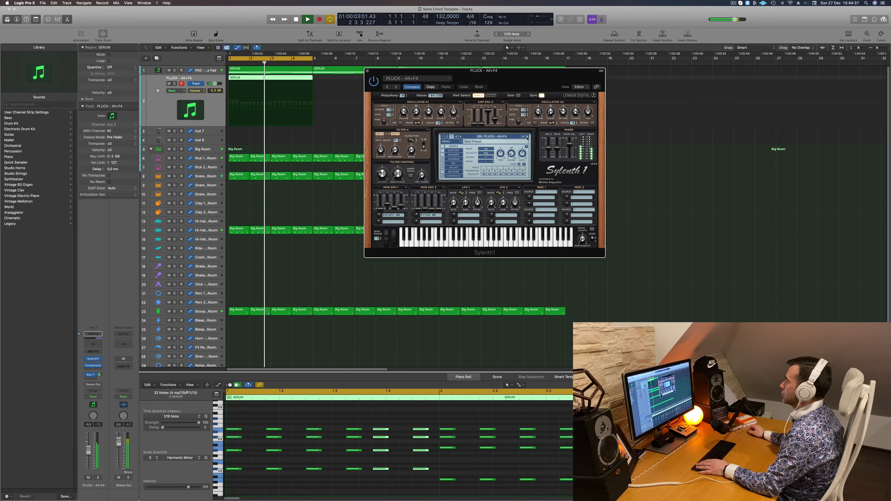
click(527, 137)
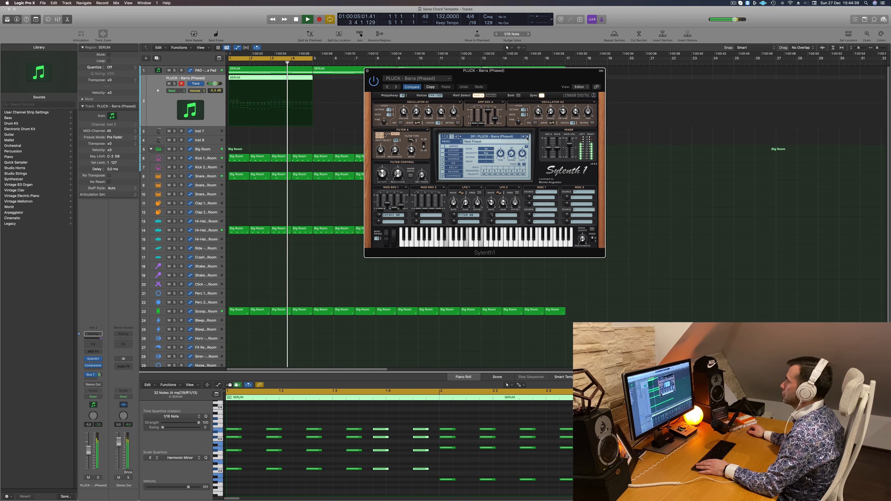
key(space)
key(space)
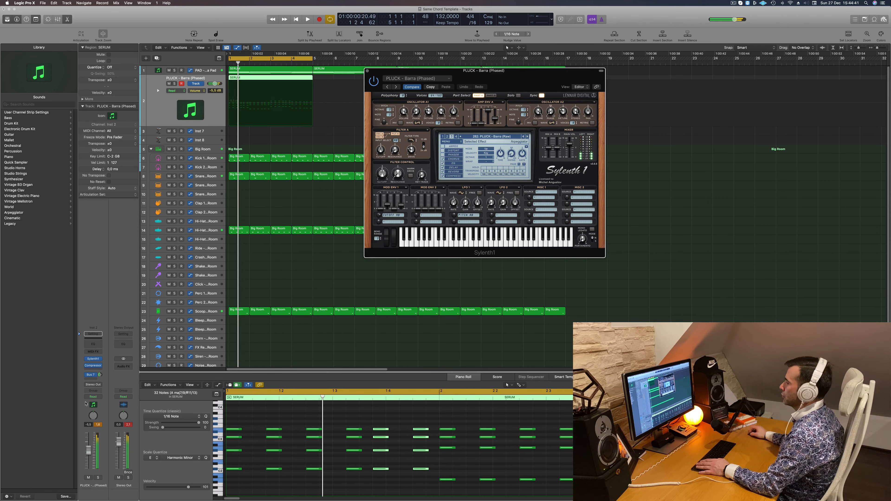
drag(88, 453, 89, 459)
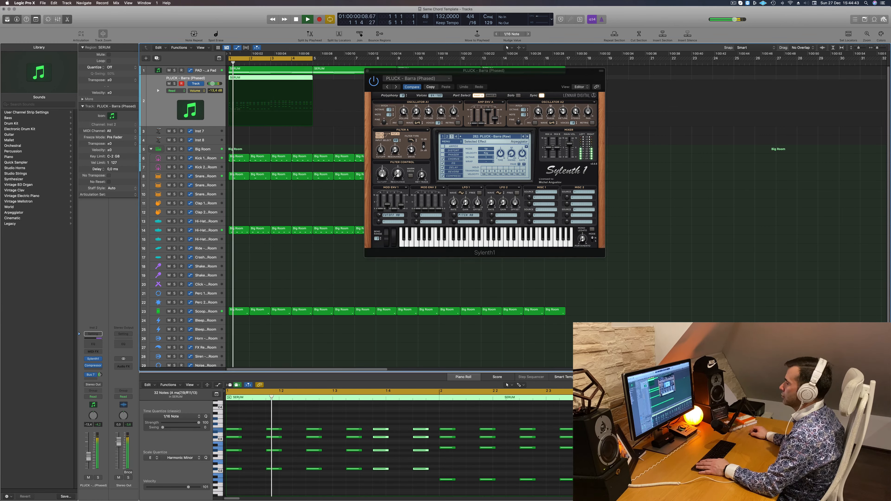
Load the preset PLUCK - Basic Progressive 1, raise the track's volume to -5.4 dB, and reposition the Sylenth1 window.
click(527, 137)
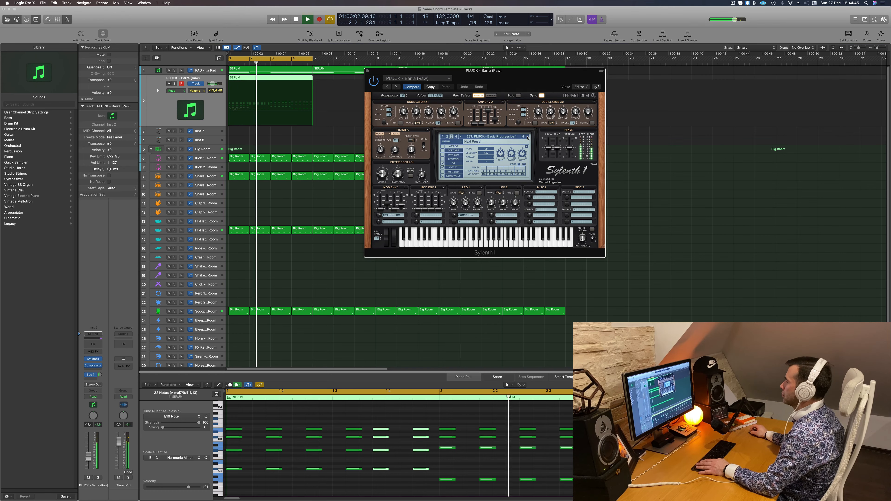
key(space)
key(space)
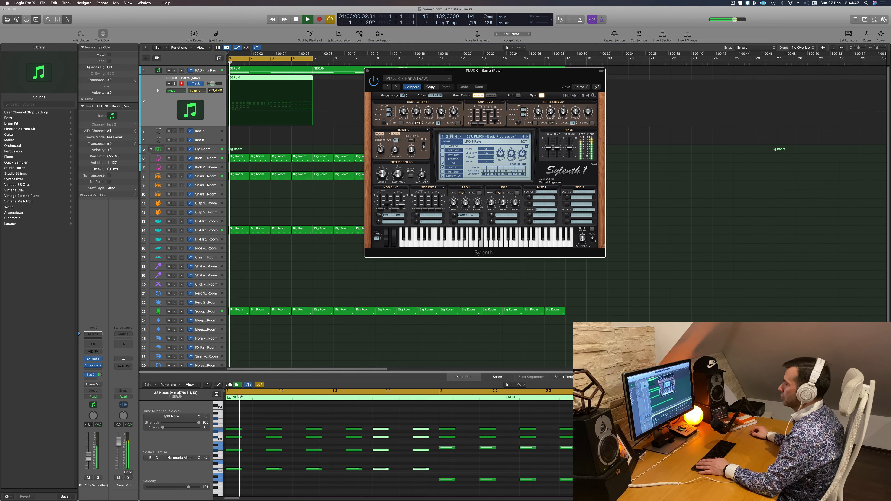
drag(88, 460, 88, 455)
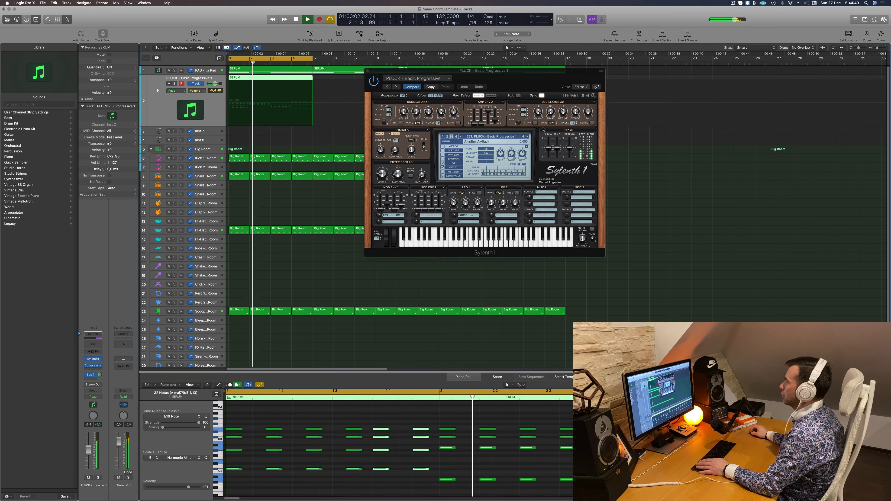
drag(525, 79, 549, 76)
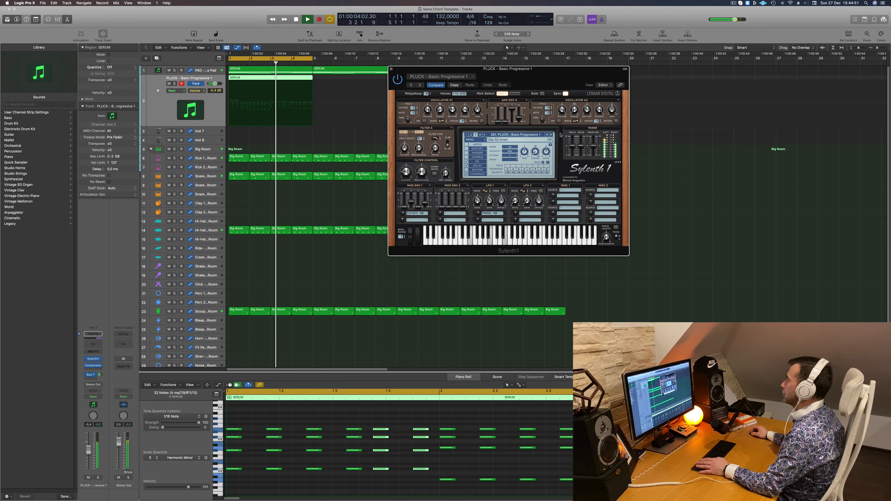
Audition the following Sylenth1 pluck presets one by one while the loop plays, advancing to PLUCK - Euphoric Pluck.
click(551, 135)
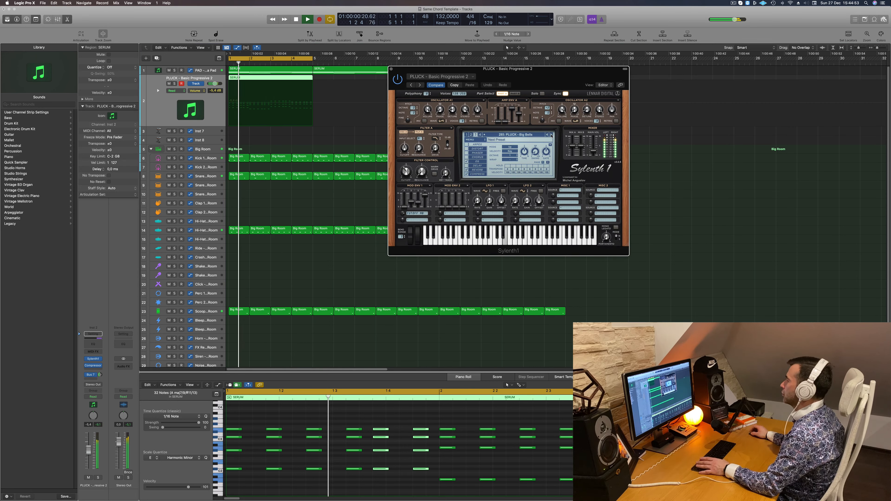
click(551, 135)
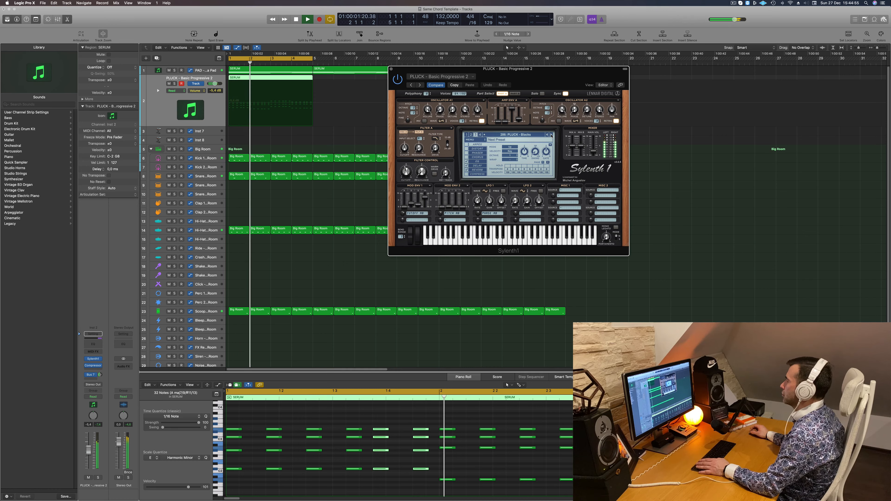
click(551, 135)
click(551, 135)
key(space)
key(space)
click(551, 135)
click(551, 135)
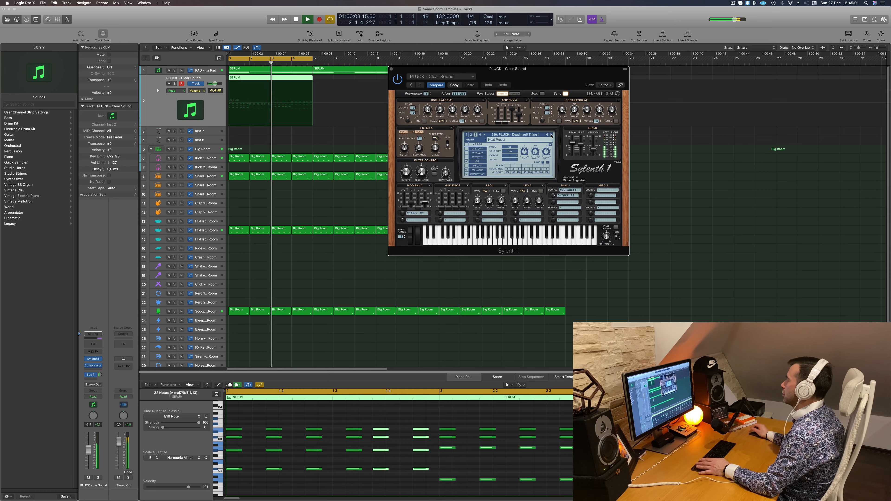
click(551, 135)
click(551, 135)
click(551, 135)
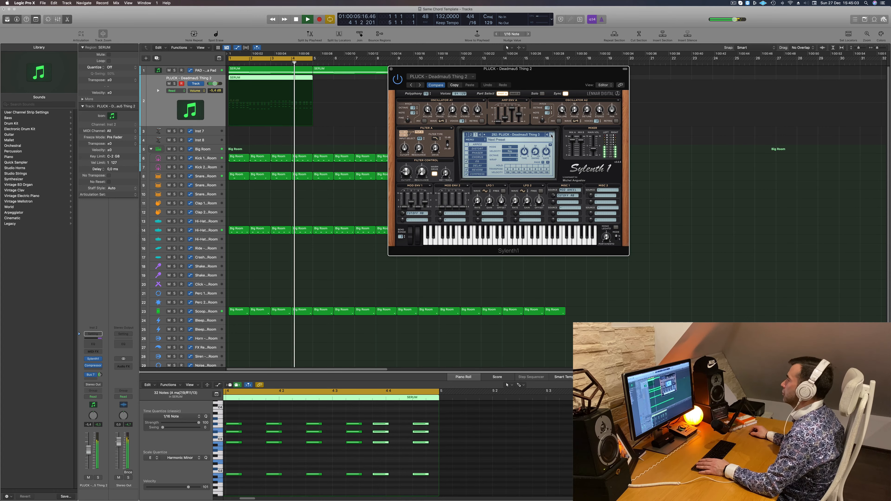
click(552, 135)
click(551, 135)
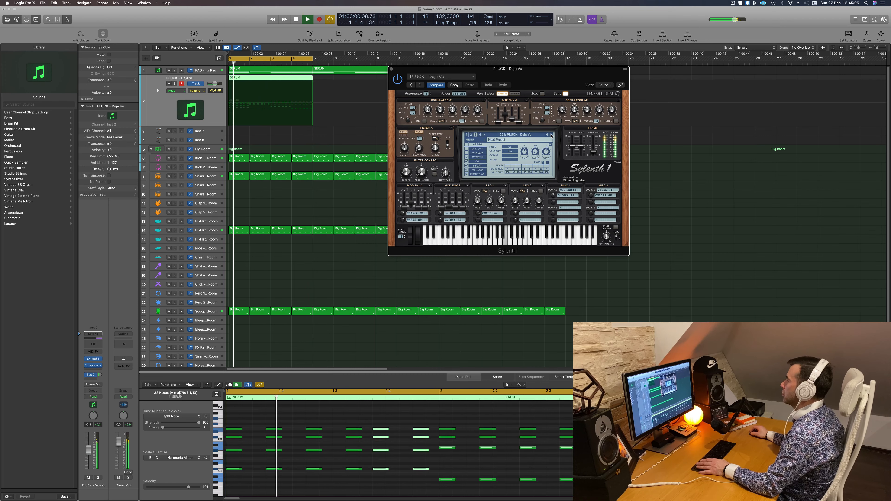
click(552, 135)
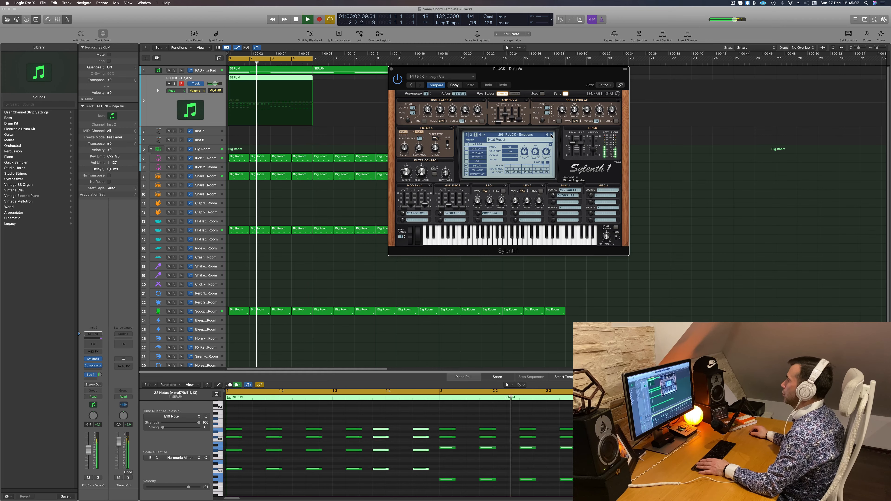
click(551, 135)
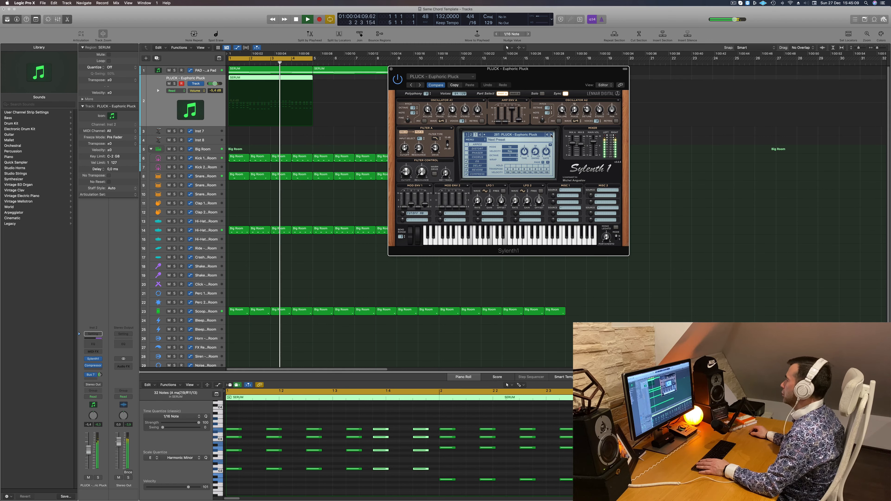
Audition the Sylenth1 presets following PLUCK - Euphoric Pluck while the loop plays, advancing to PLUCK - Metallic Pluck.
click(551, 135)
click(552, 135)
click(551, 135)
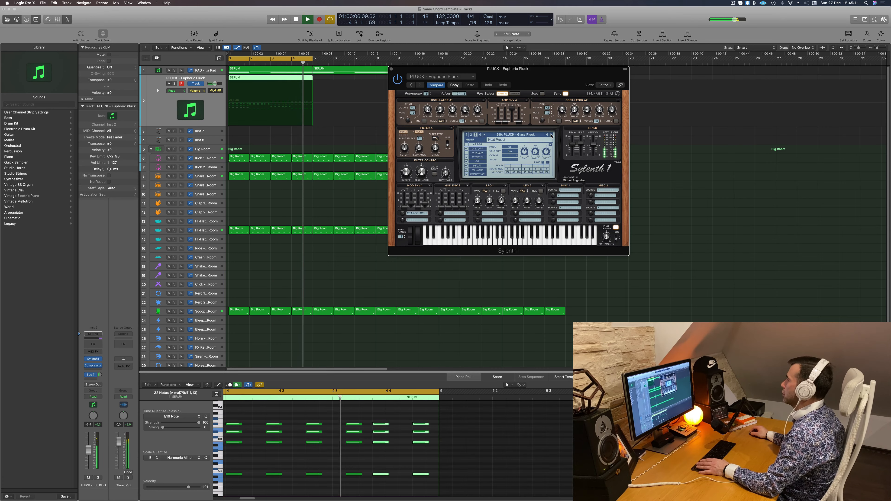
click(551, 135)
click(552, 135)
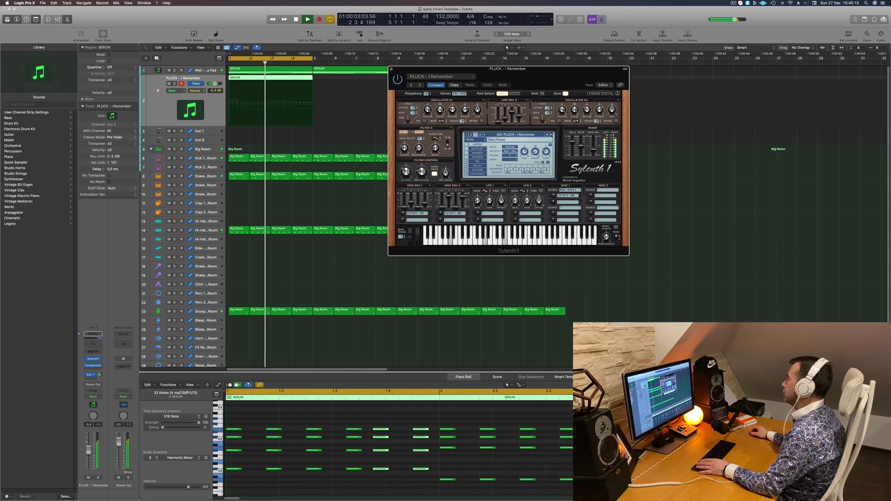
click(551, 135)
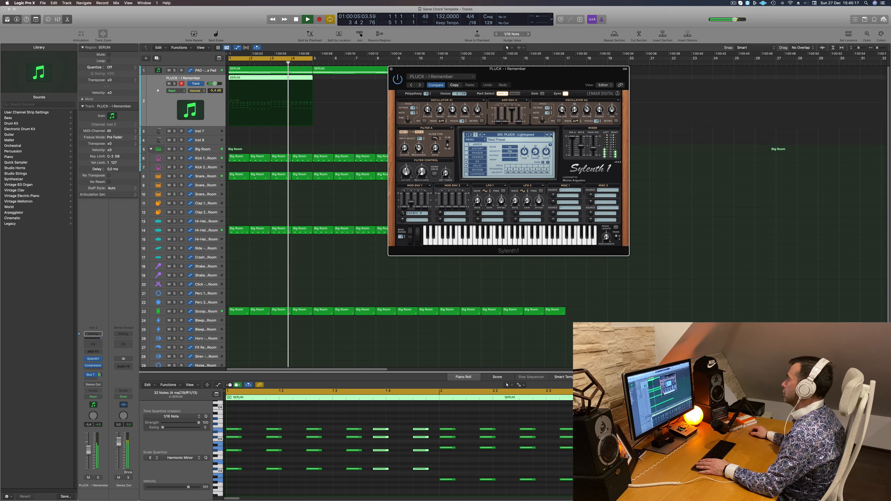
click(551, 135)
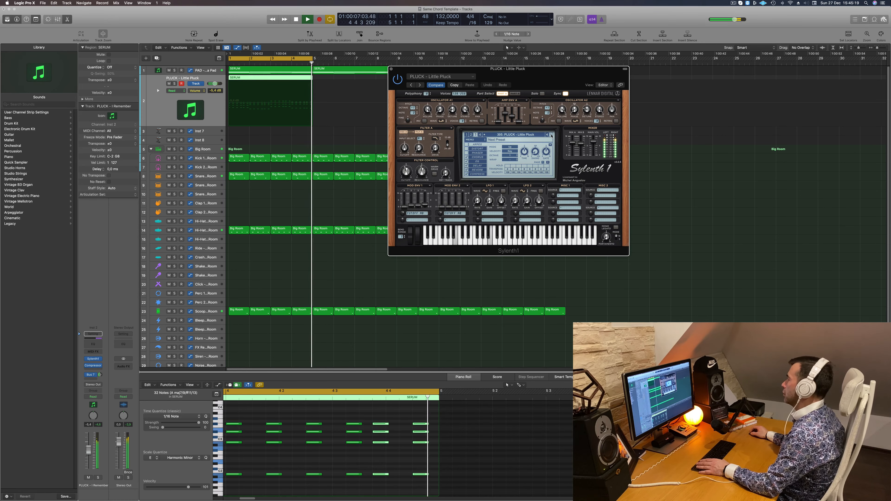
click(551, 136)
click(551, 135)
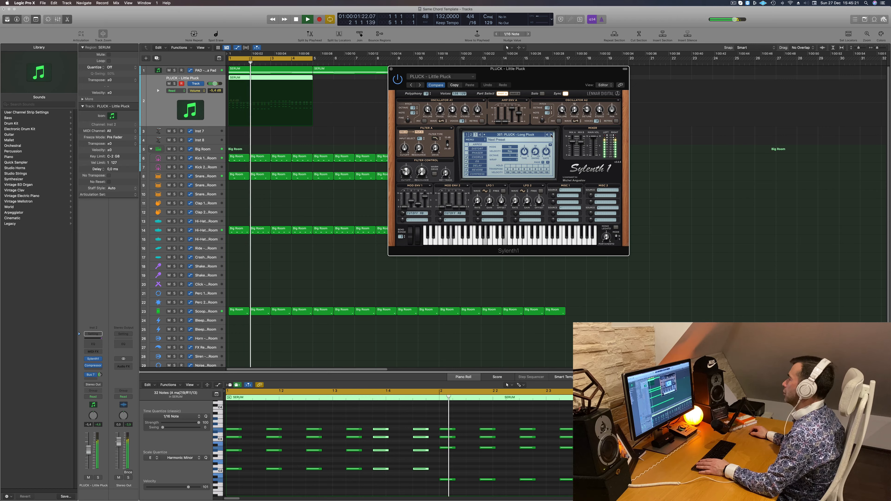
click(551, 135)
click(551, 135)
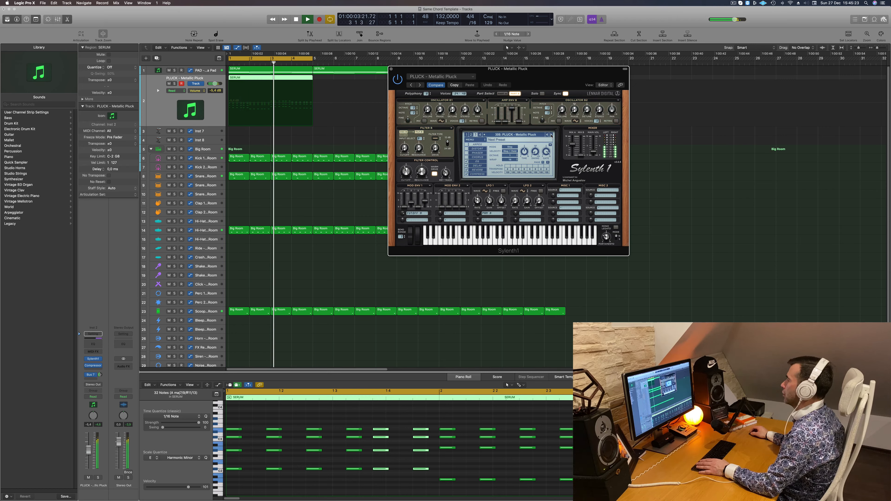
Adjust the Filter Control cutoff of the Metallic Pluck preset while replaying the loop from its start.
key(space)
key(space)
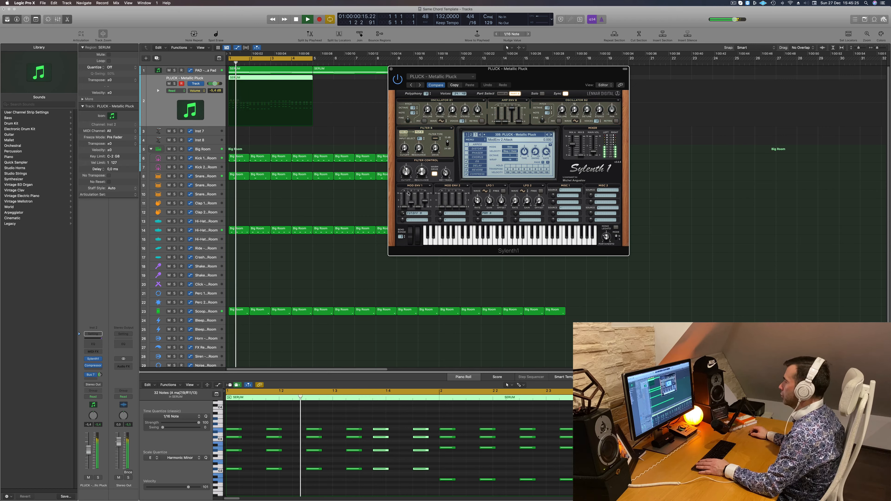
drag(408, 184, 408, 178)
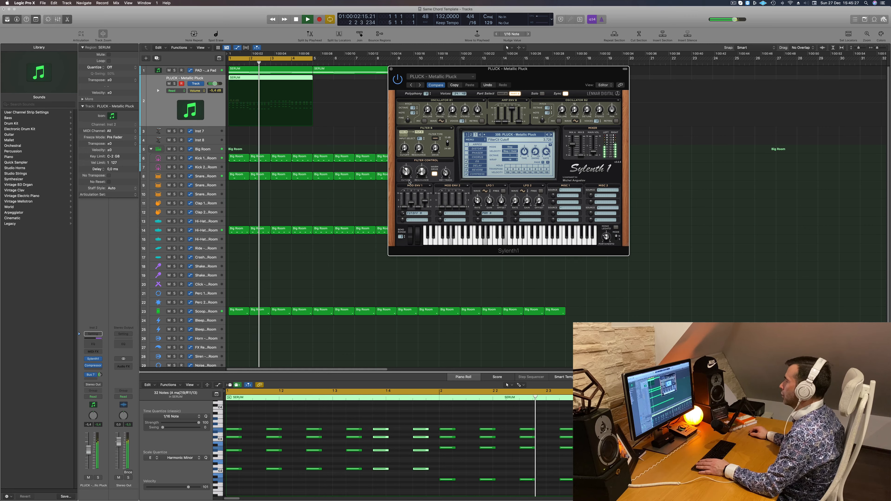
key(space)
key(space)
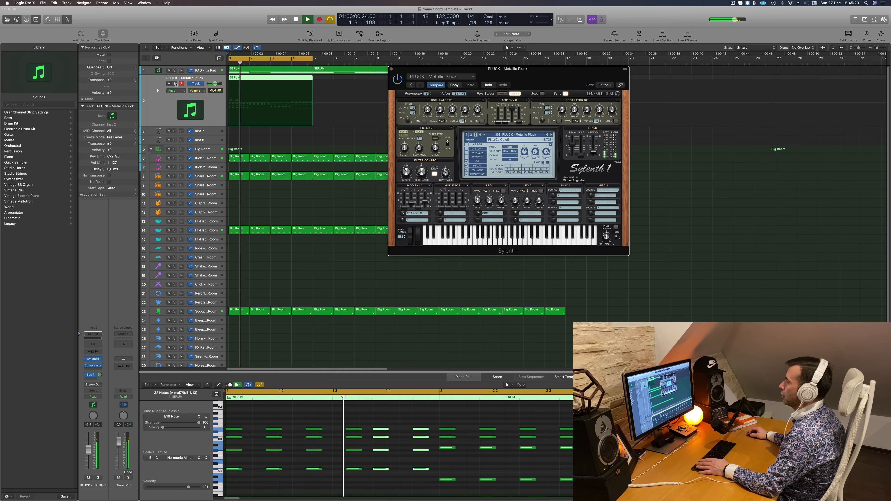
Check the pluck track by toggling its solo on and off, replay the loop, and move the Sylenth1 window aside.
click(175, 83)
click(175, 84)
key(space)
key(space)
drag(573, 74, 503, 67)
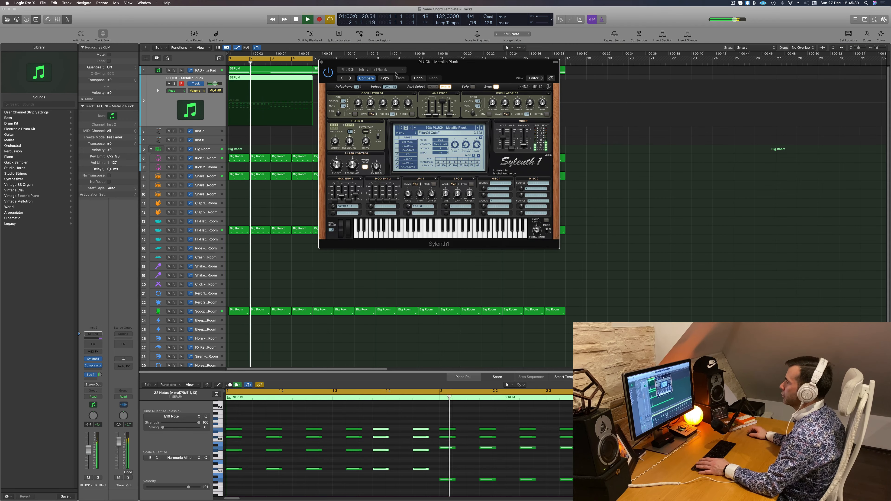
Add a Channel EQ to the Stereo Out, enable its 20 Hz low cut and 20000 Hz high cut, and close it.
click(123, 344)
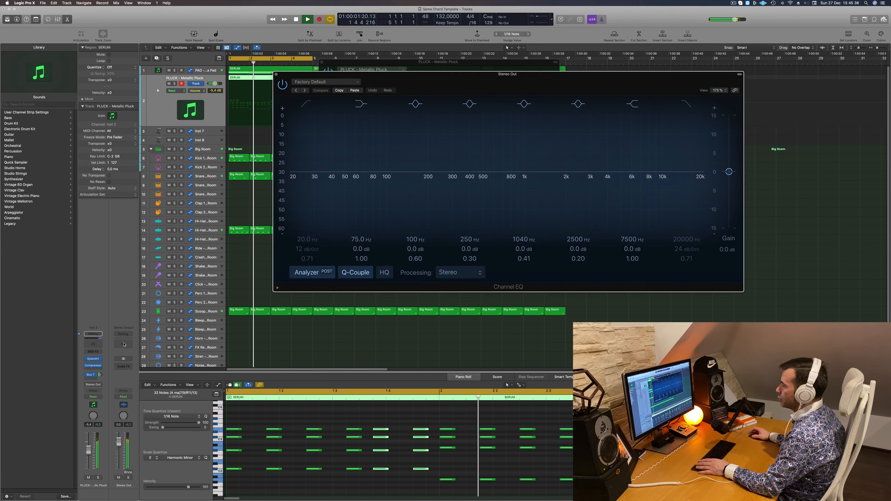
key(space)
click(686, 103)
click(301, 103)
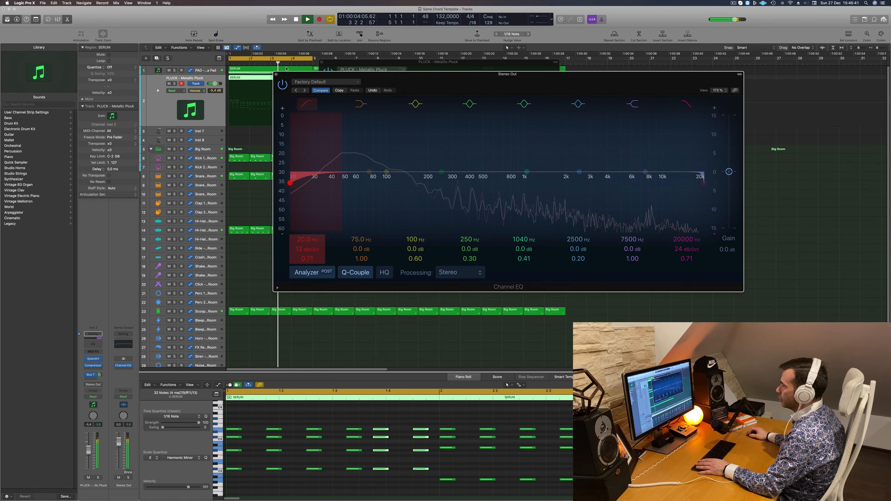
click(277, 74)
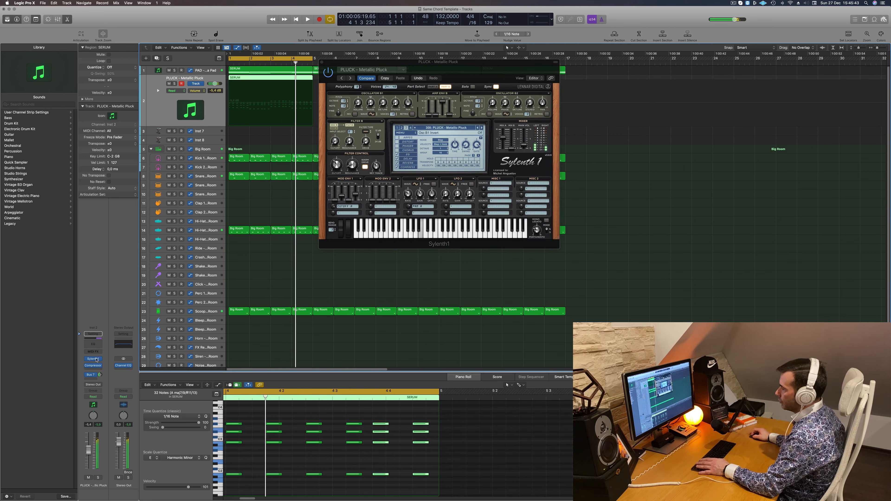
Show the pluck's Bus 7 reverb channel, Aux 8, and add a Channel EQ with a low cut at 326 Hz.
click(90, 375)
click(132, 337)
click(124, 340)
drag(309, 166, 476, 145)
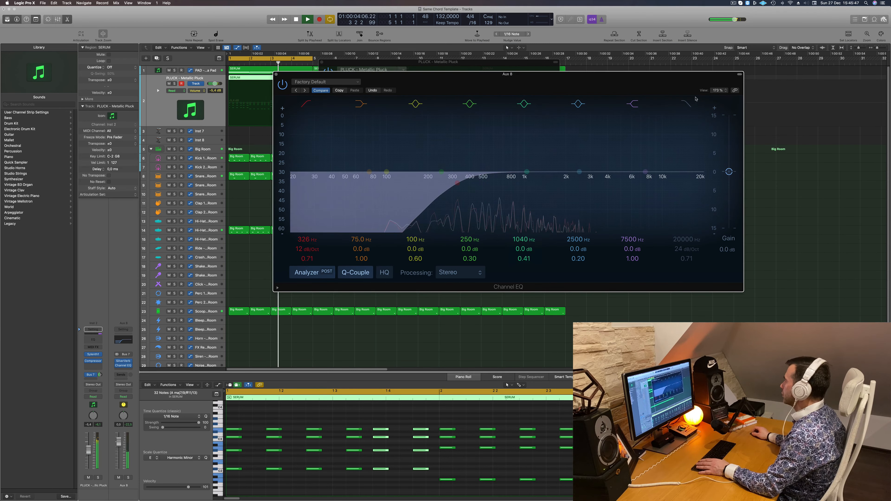
Set the reverb EQ's high cut to 10200 Hz at 6 dB/Oct and its 7500 Hz shelf to +0.8 dB, closing the EQ.
drag(620, 187, 645, 170)
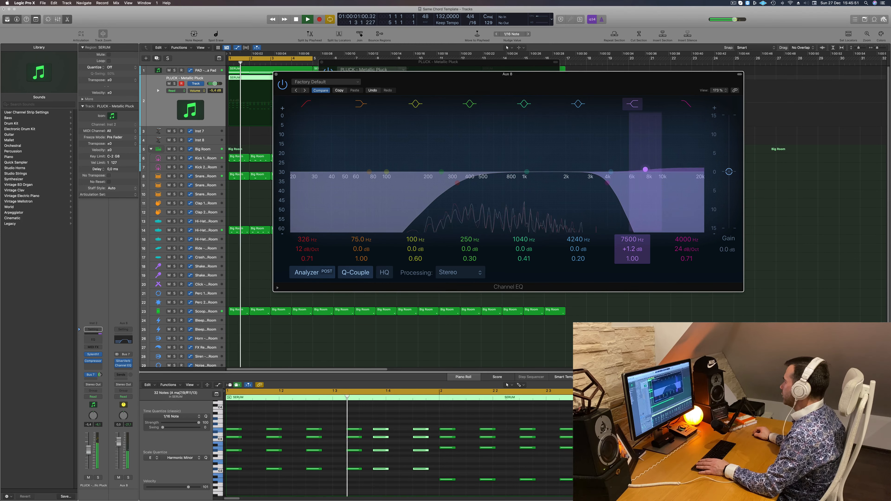
drag(682, 239, 683, 256)
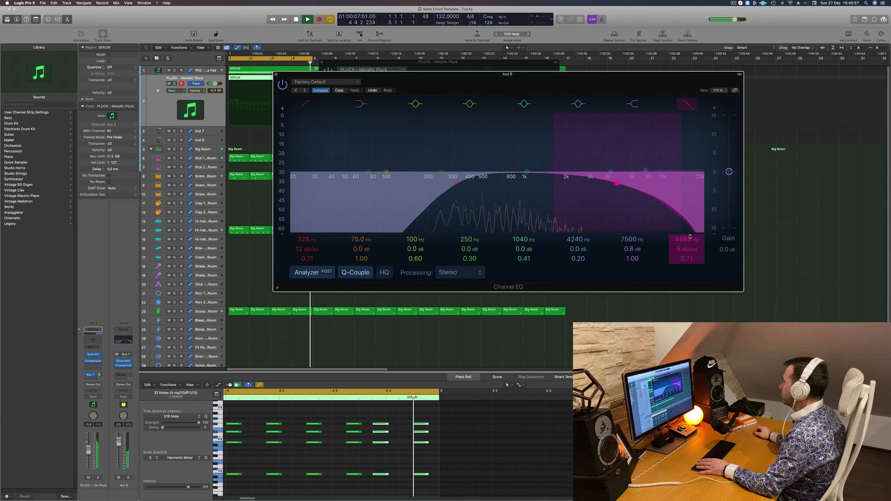
drag(690, 237, 689, 197)
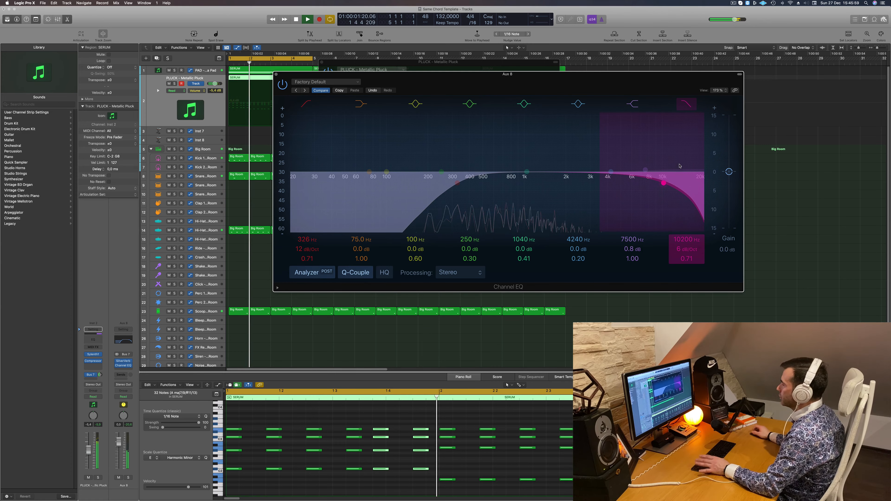
click(276, 74)
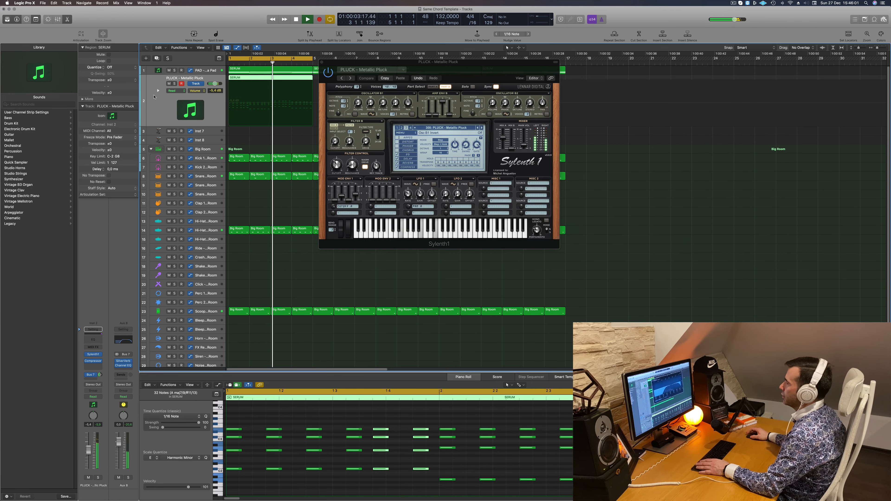
Replay the loop to hear the filtered reverb, close the Sylenth1 window, and stop playback.
key(space)
key(space)
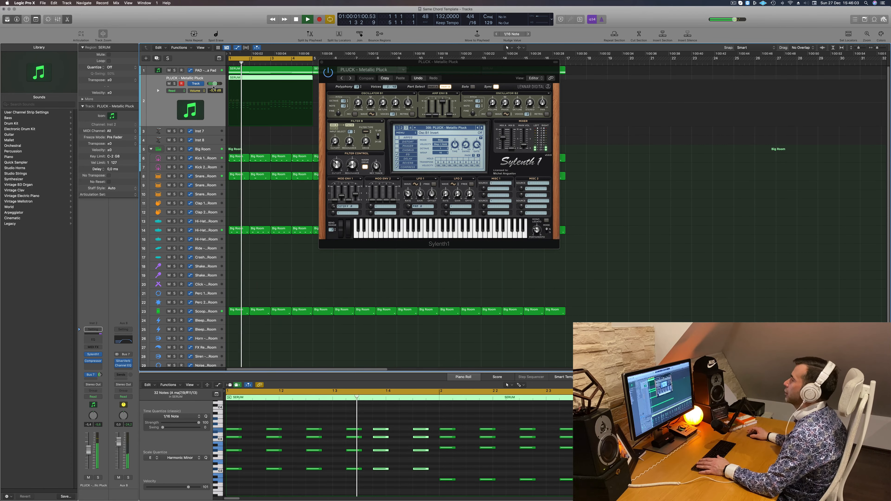
click(321, 62)
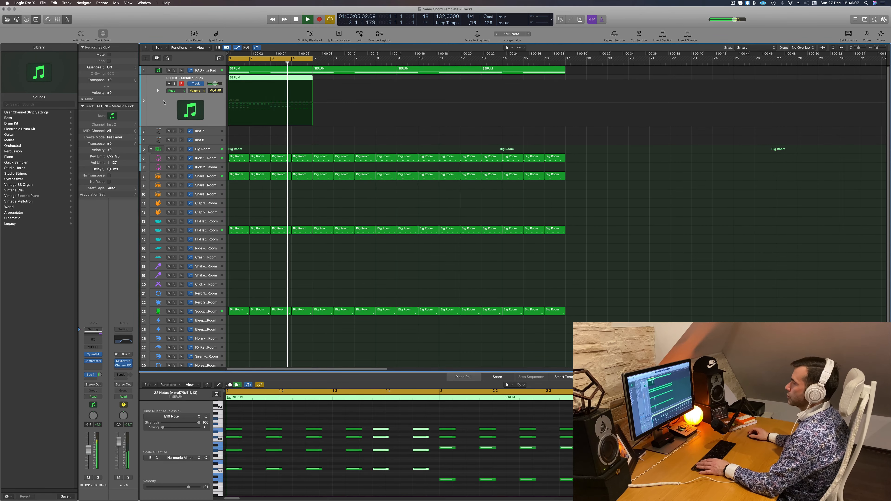
key(space)
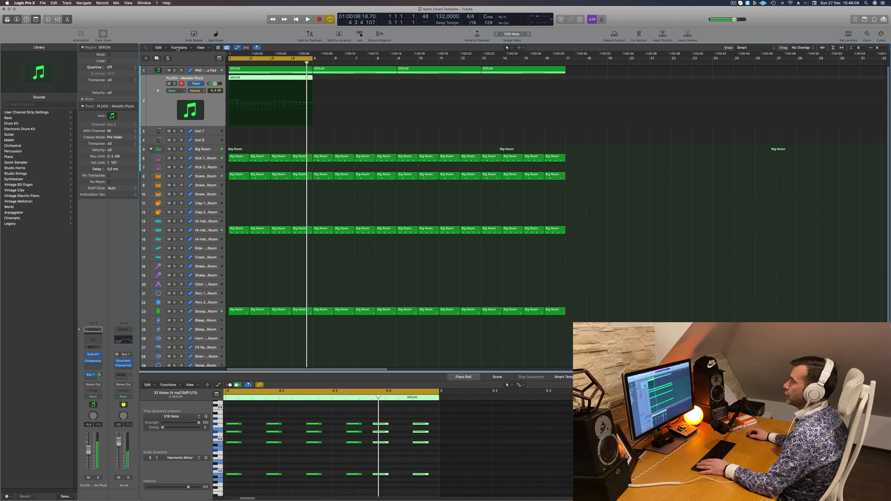
Duplicate the PLUCK - Metallic Pluck track with its settings and copy the four-bar pluck region onto the new track.
key(super+d)
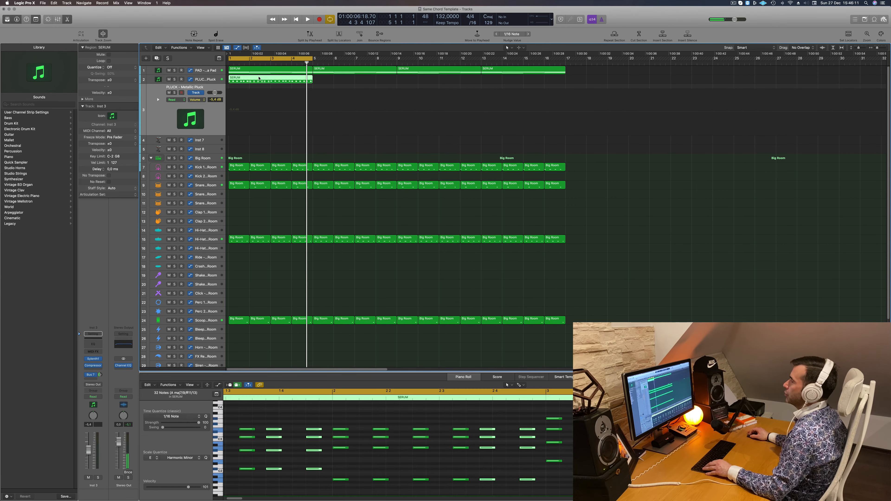
drag(255, 80, 256, 99)
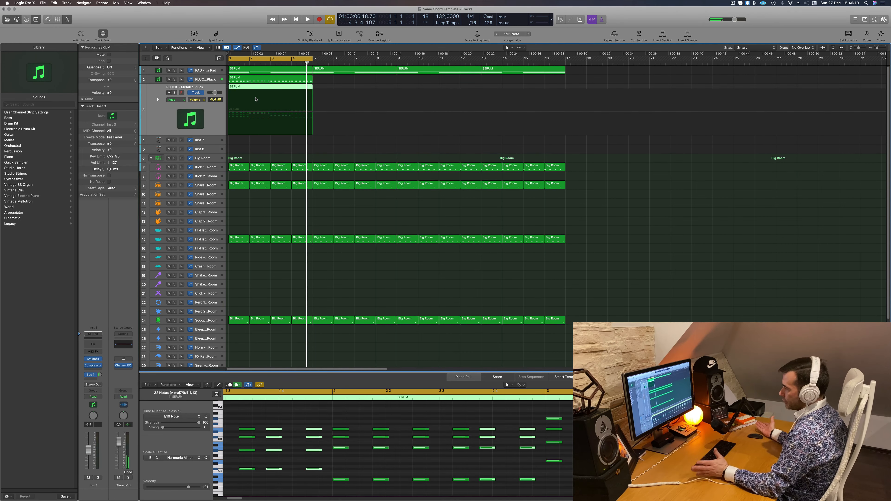
Delete the upper chord notes in the copied region, keeping only the lowest notes, and lengthen those notes to nearly fill the gaps.
ctrl+alt+click(282, 443)
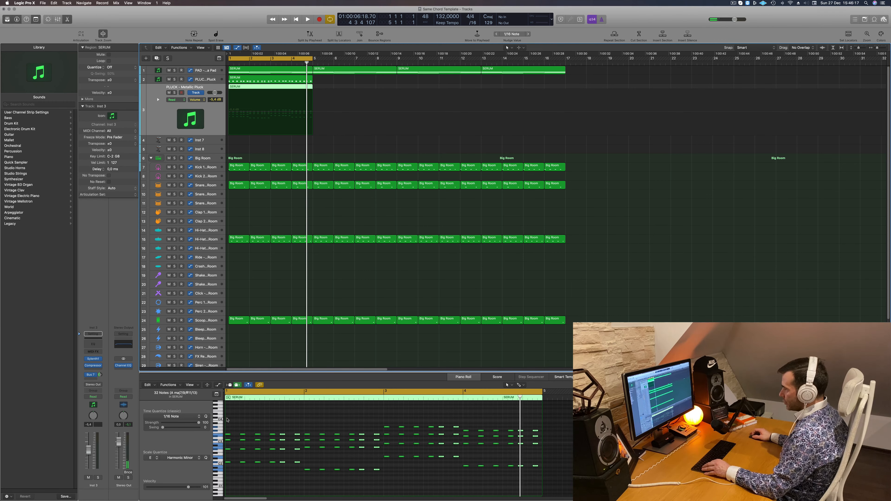
key(super+a)
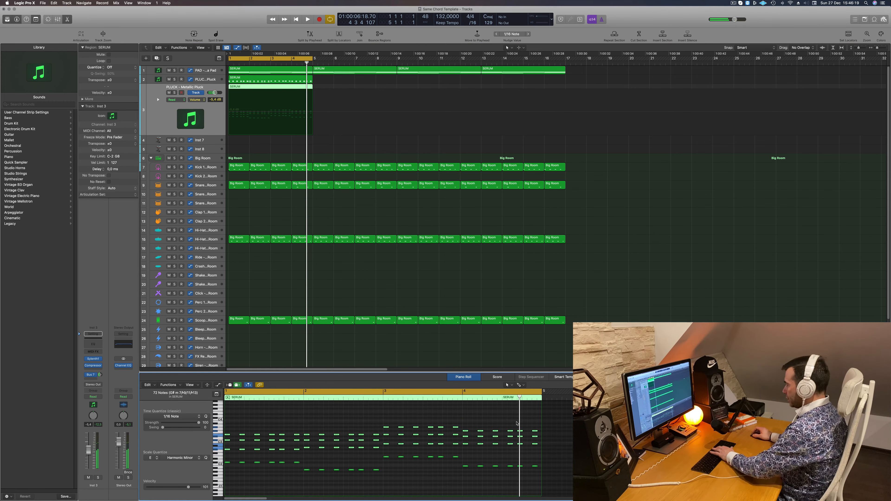
key(super+Right)
scroll(315, 447, left, 3)
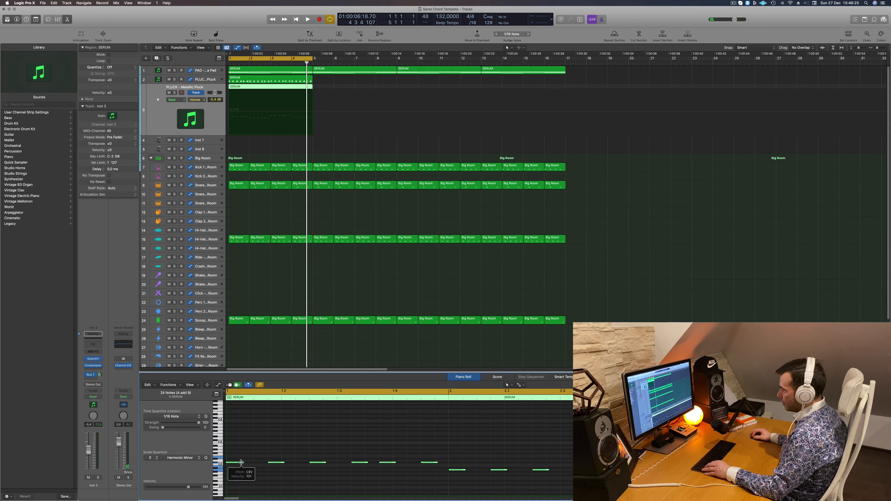
mouse_move(241, 463)
mouse_down()
mouse_move(232, 463)
mouse_move(259, 464)
mouse_up()
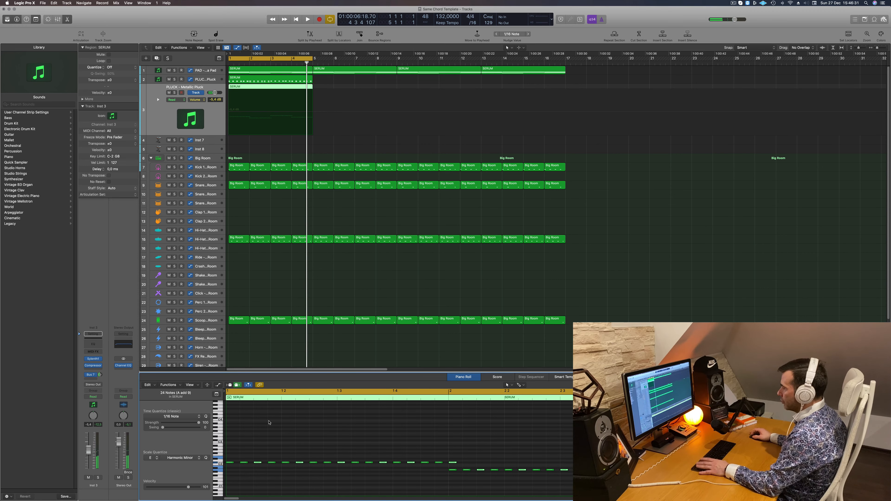
Play the new bass line briefly and load the preset BASS - Acid Bass in the duplicated track's Sylenth1.
key(space)
click(256, 87)
key(space)
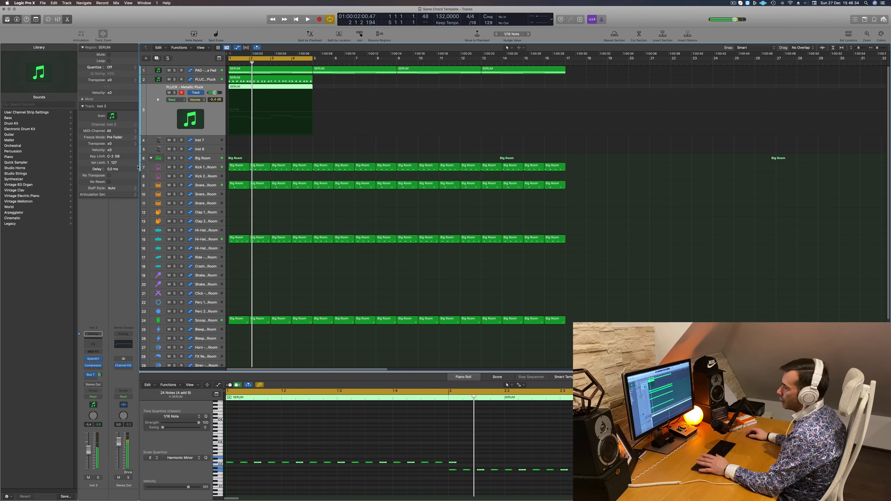
click(93, 359)
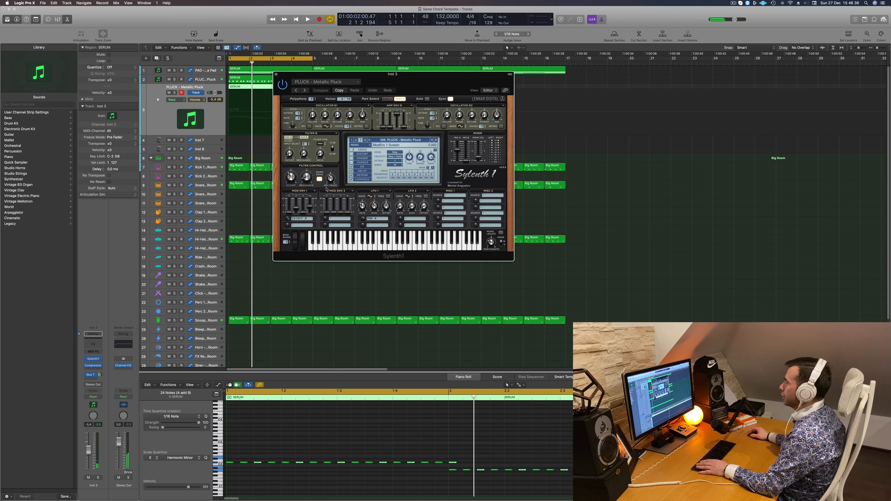
click(382, 140)
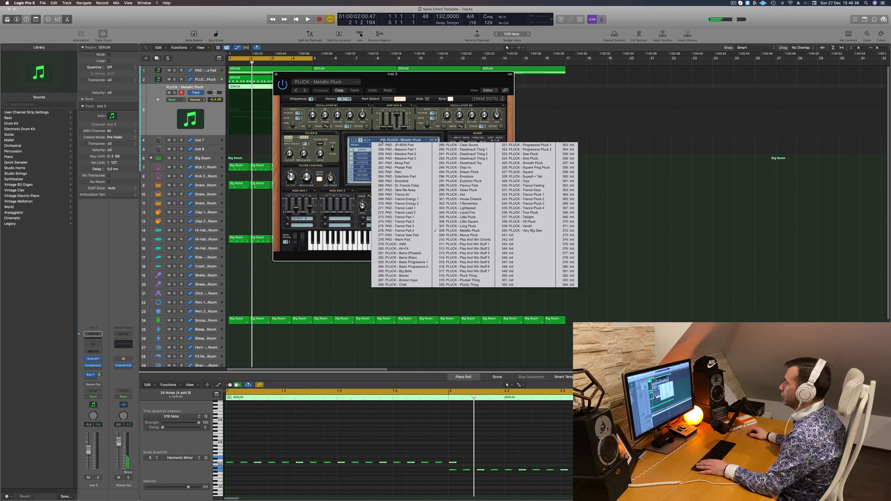
click(351, 141)
click(379, 141)
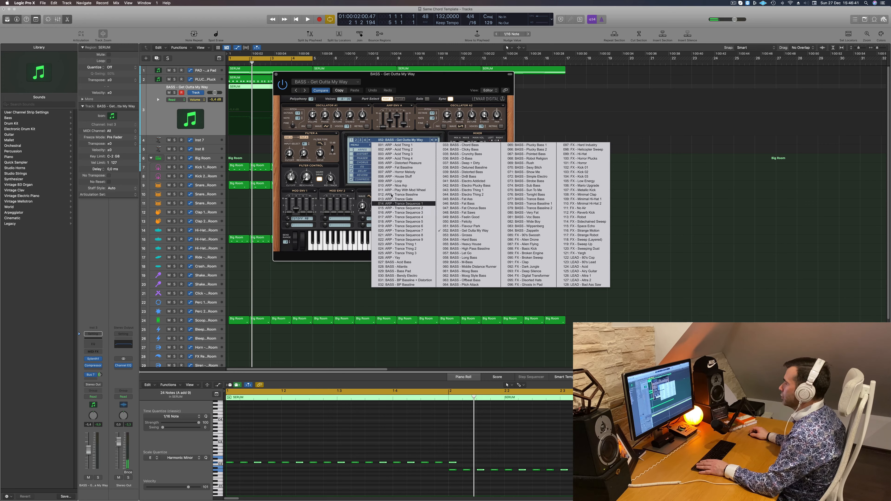
click(392, 263)
Play the loop with the bass, move the Sylenth1 window off the regions, and lower the bass track's volume.
key(space)
drag(403, 85, 435, 156)
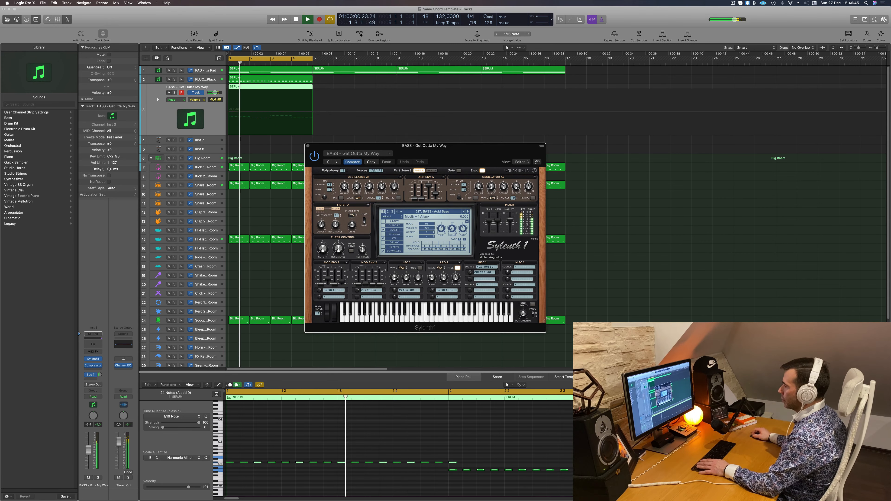
drag(92, 458, 93, 457)
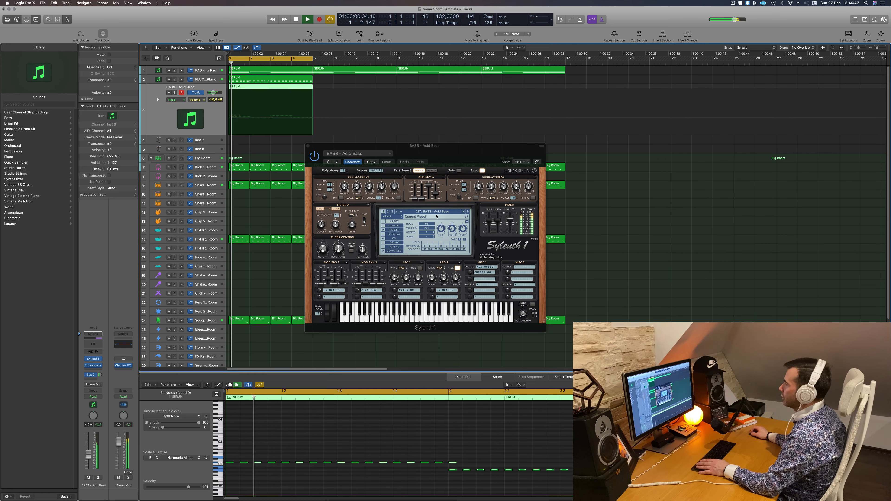
Audition the following Sylenth1 bass presets while the loop plays, advancing to BASS - Bendy Electric.
click(468, 212)
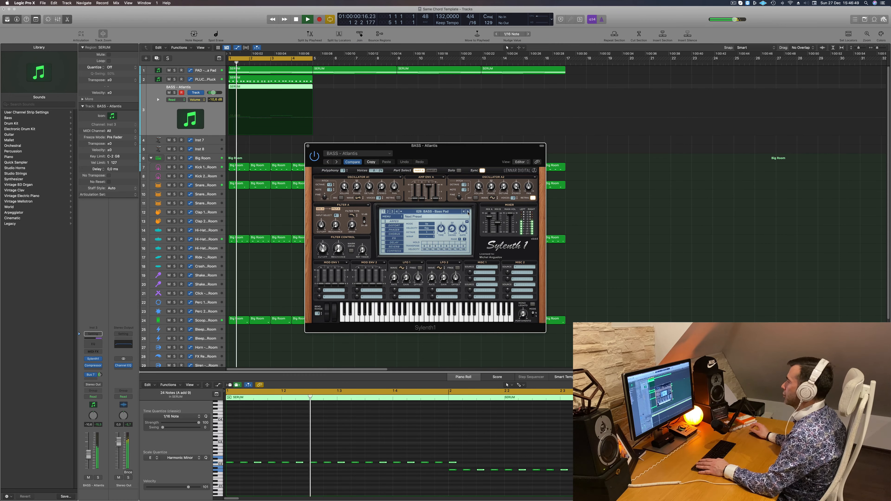
click(468, 212)
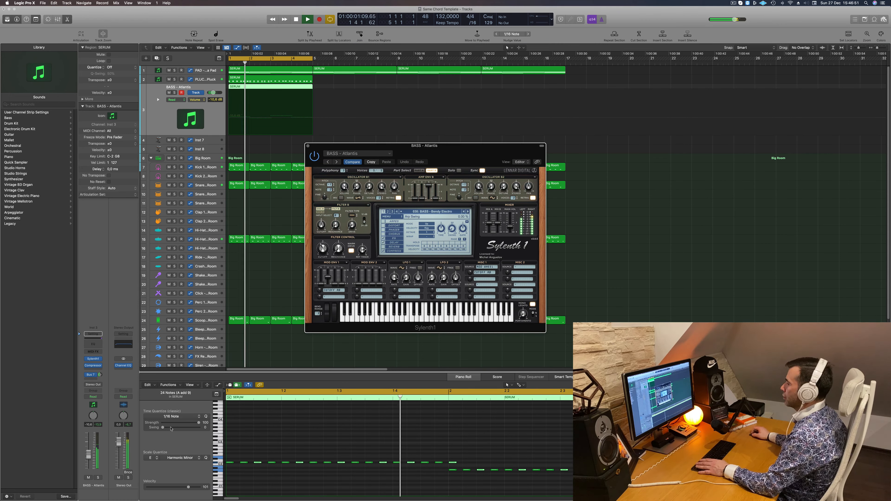
Raise the bass track's volume to -4.3 dB and audition the following Sylenth1 bass presets up to BASS - Clicky Bass.
click(551, 208)
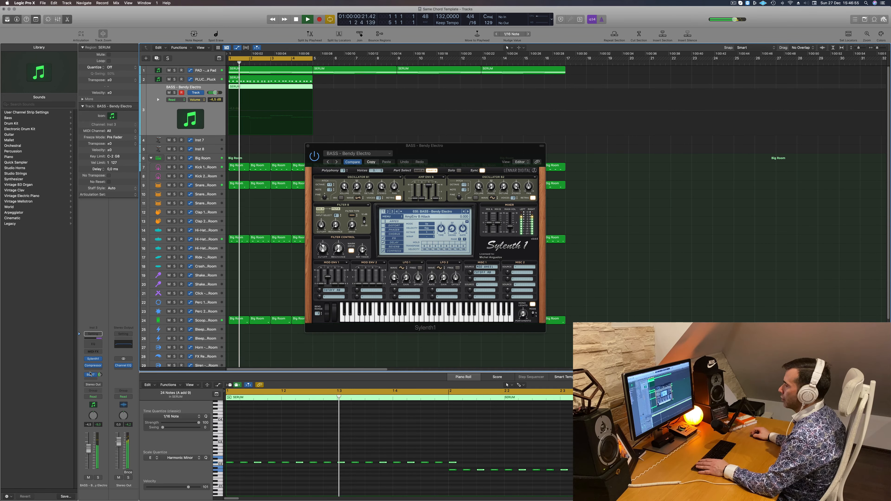
click(469, 212)
click(468, 211)
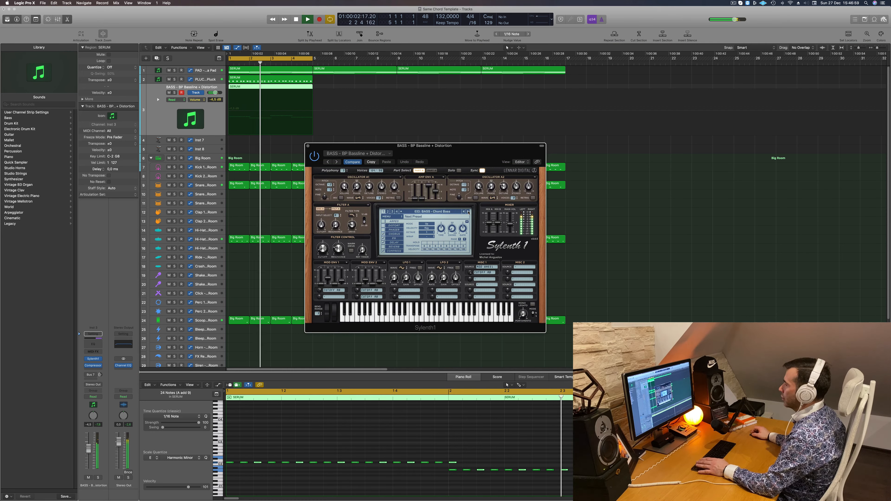
click(469, 211)
key(space)
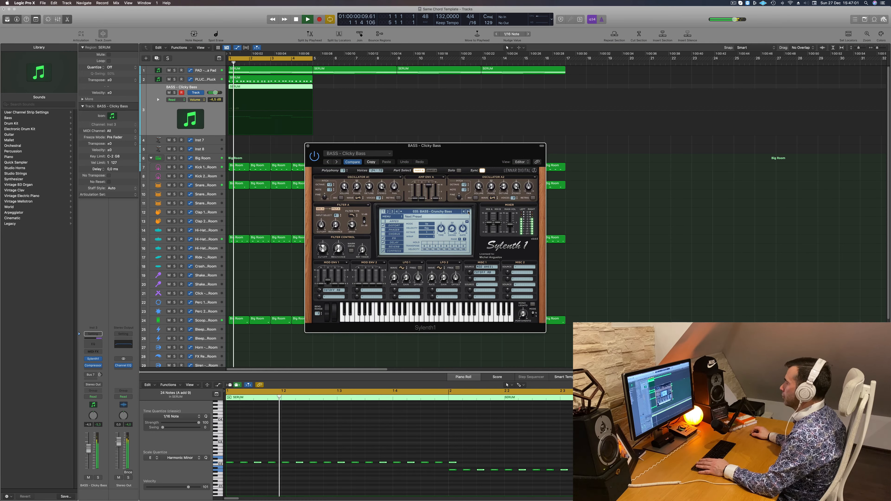
Audition further Sylenth1 bass presets against the loop, advancing from BASS - Clicky Bass to BASS - Get Outta My Way.
click(468, 211)
click(468, 211)
key(space)
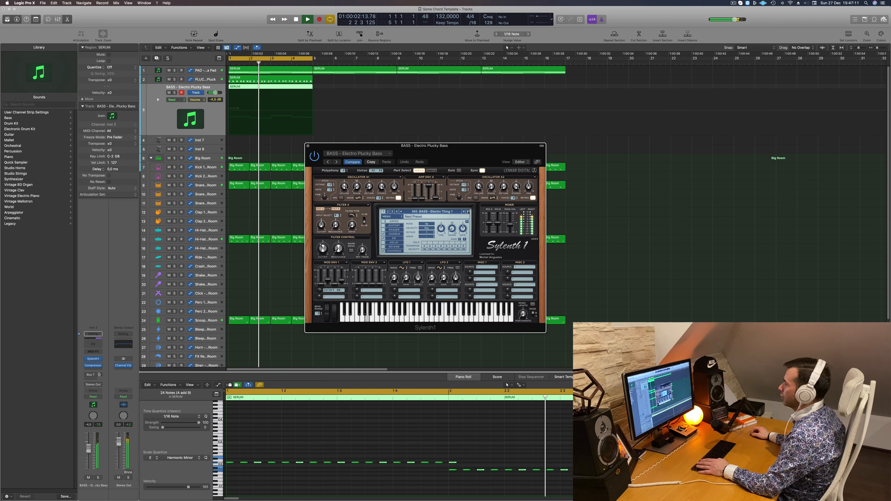
click(468, 212)
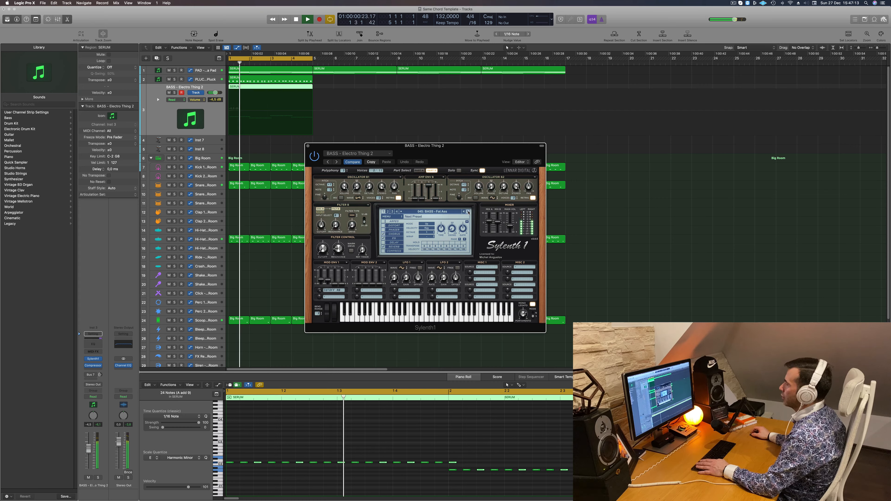
click(468, 211)
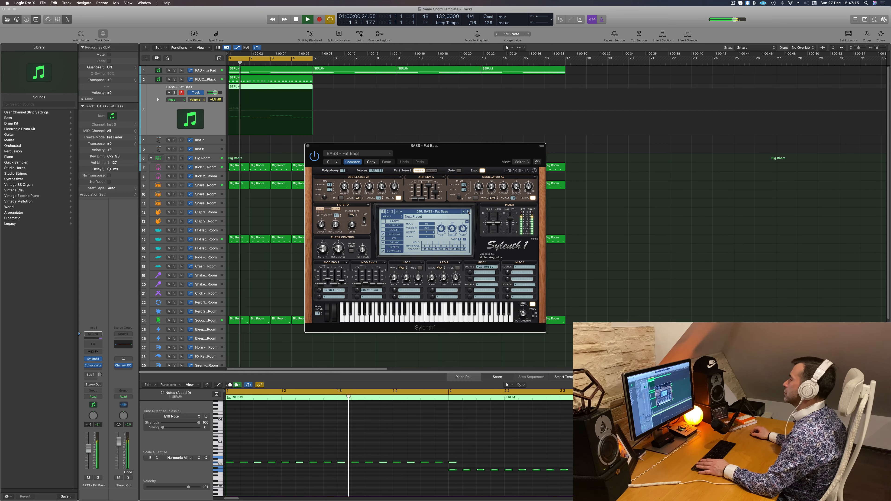
click(468, 212)
click(468, 212)
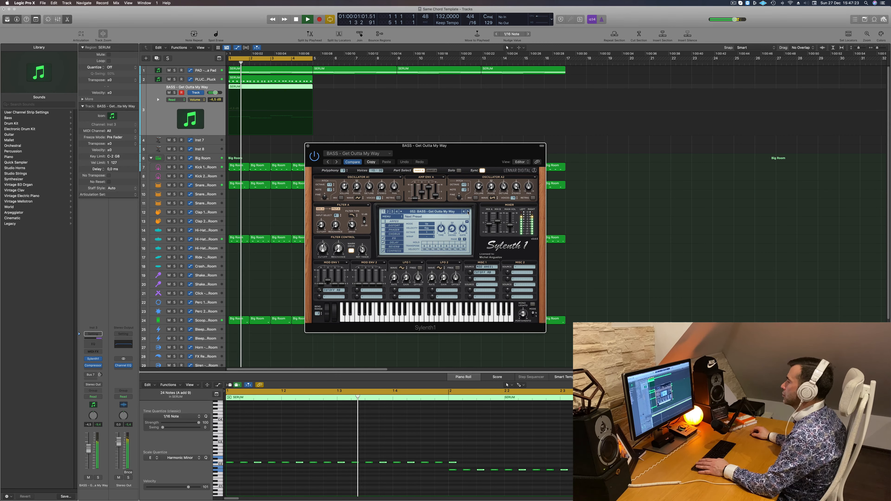
Shift the Sylenth1 window slightly and audition the next bass presets up to BASS - Heavy House.
drag(458, 154, 473, 166)
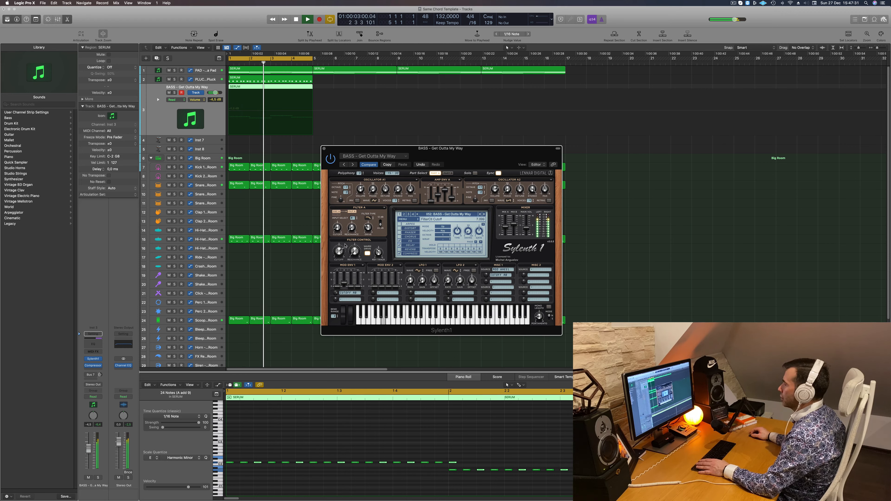
click(484, 215)
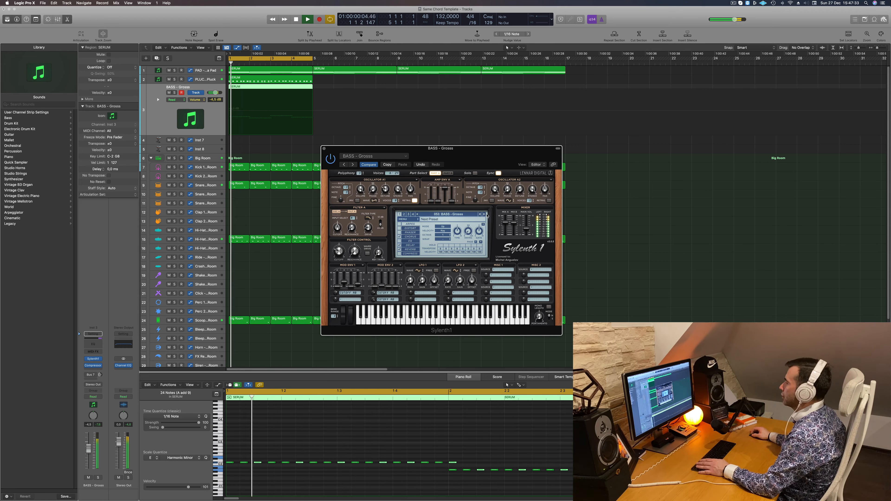
click(484, 215)
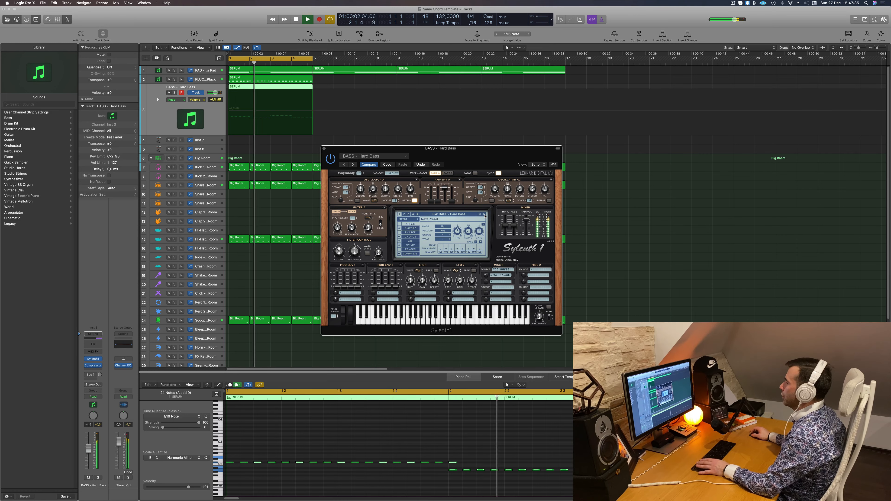
click(484, 215)
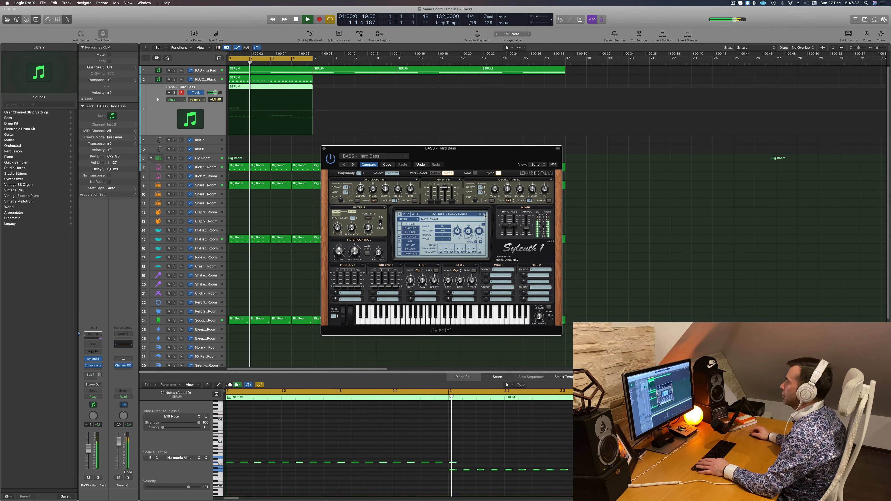
Reposition the Sylenth1 window, toggle solo on the bass track on and off, and restart the loop with BASS - Heavy House.
drag(472, 153, 501, 131)
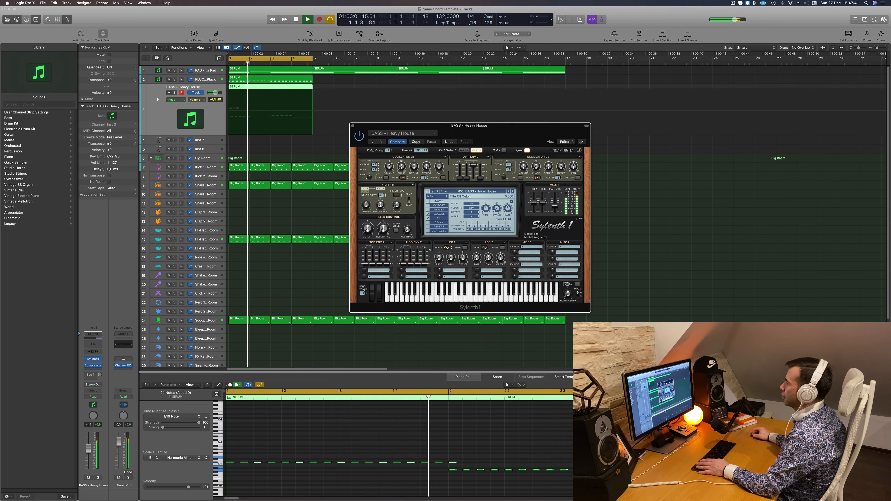
click(99, 477)
click(99, 478)
key(space)
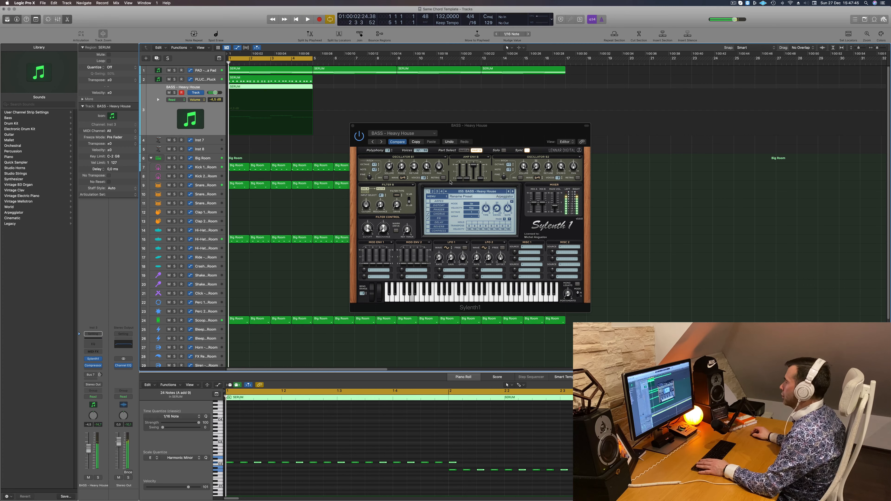
drag(477, 138, 444, 135)
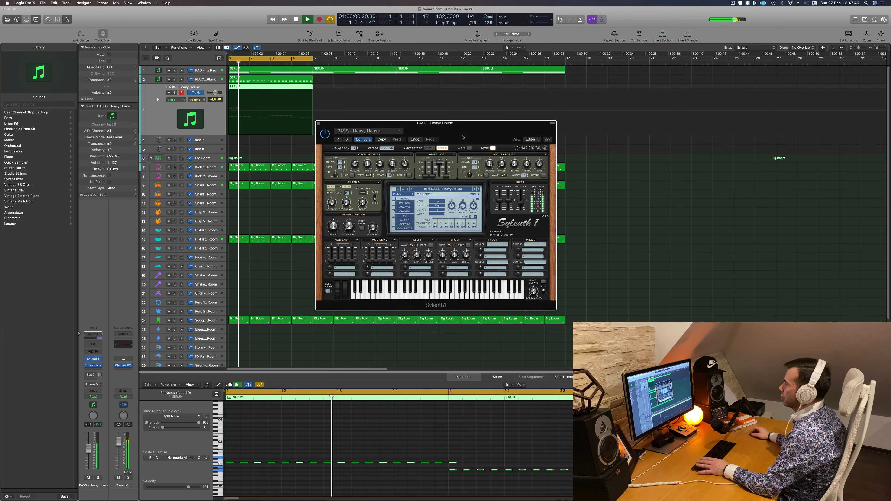
Advance Sylenth1 to the preset BASS - Let Go and transpose all bass notes in the region up one octave.
click(479, 190)
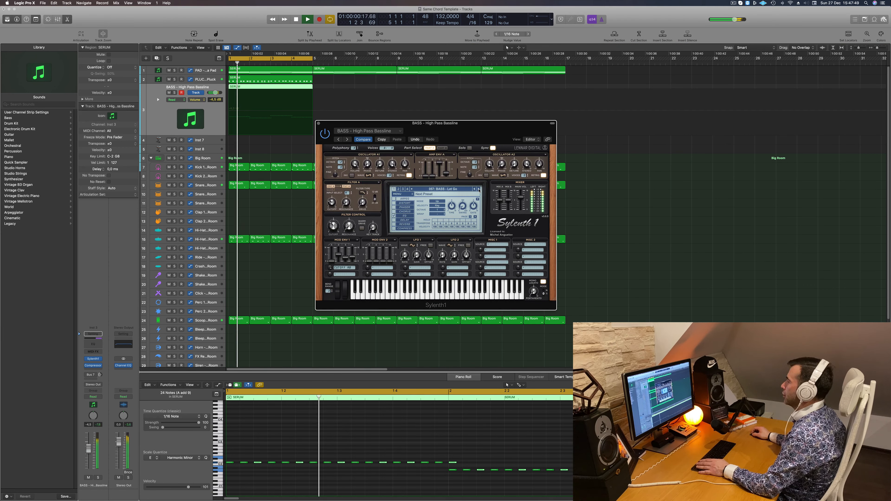
key(space)
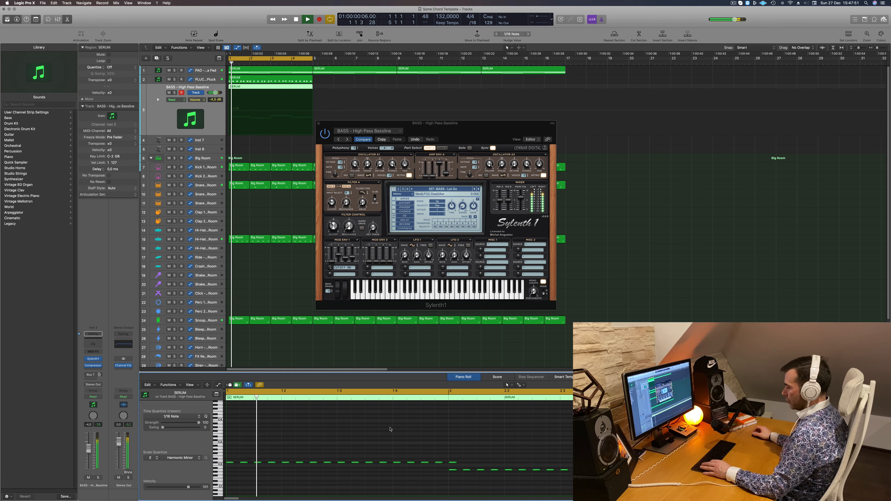
key(alt+shift+Up)
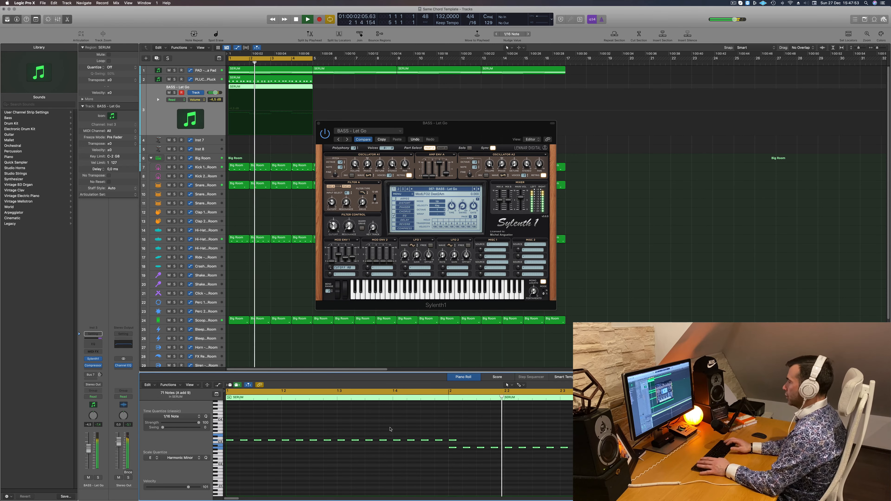
Move the Sylenth1 window aside and lower the bass track's volume to -9.4 dB.
drag(481, 134, 496, 127)
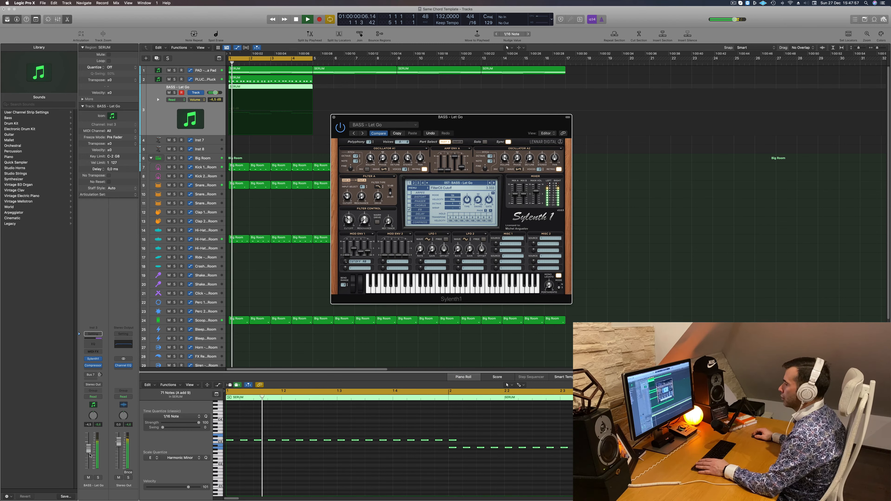
click(88, 461)
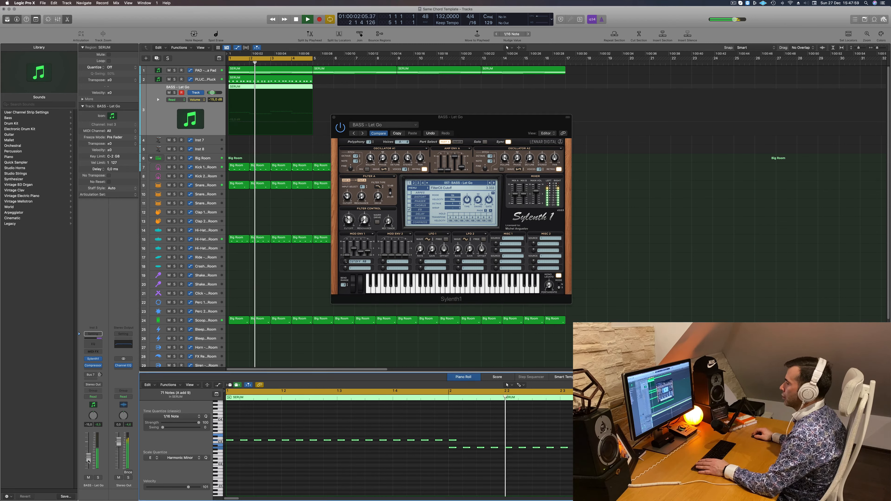
drag(88, 456, 88, 454)
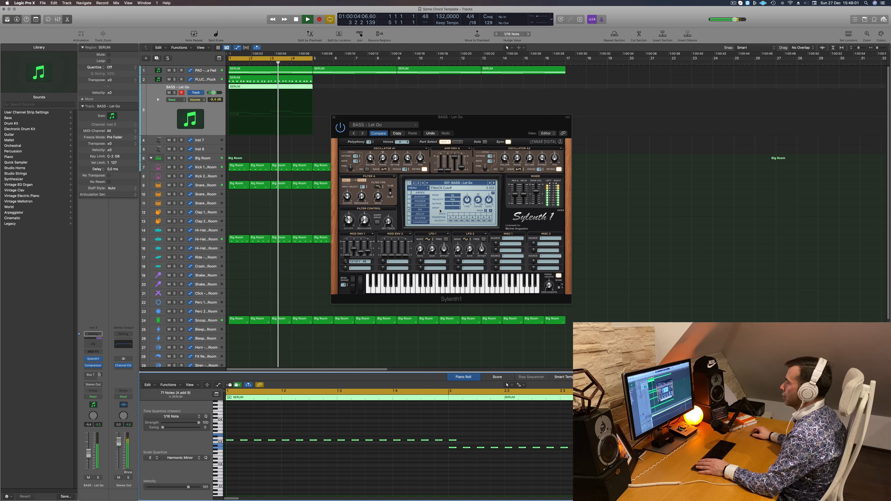
Audition the transposed bass line with the presets from BASS - Long Bass to BASS - Moog Style Bass, restarting playback as needed.
click(494, 183)
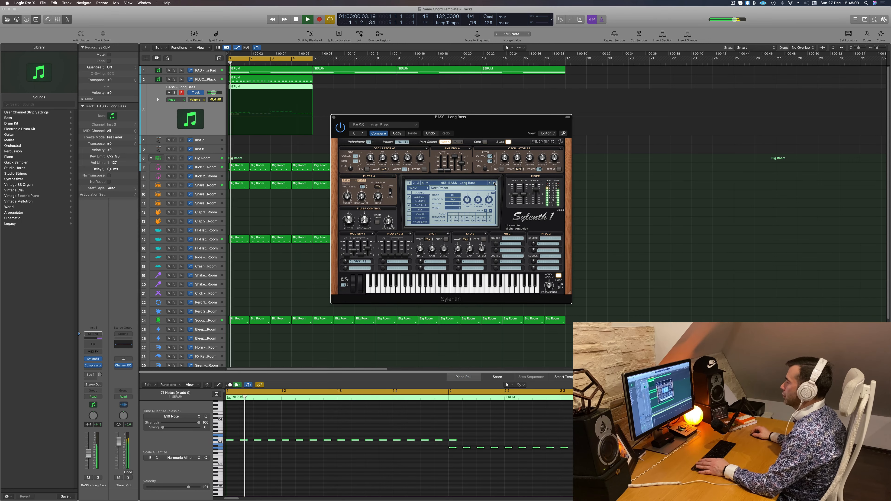
key(space)
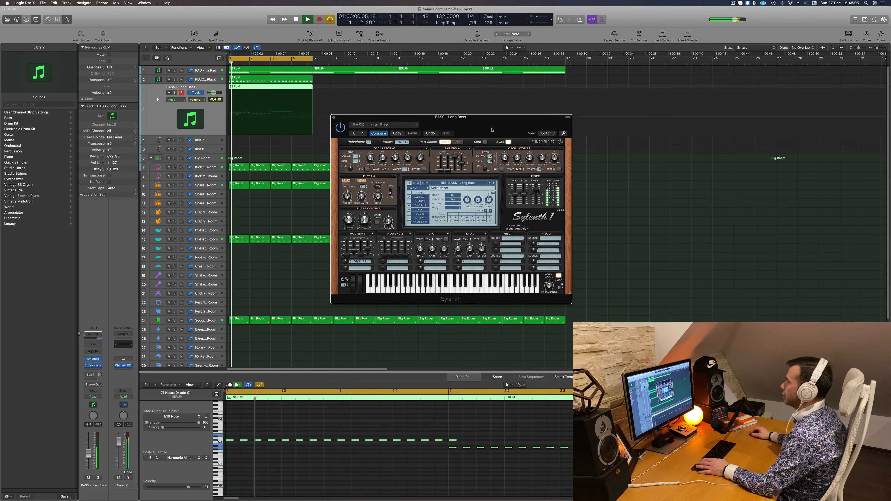
drag(494, 129, 481, 126)
key(space)
key(space)
click(483, 181)
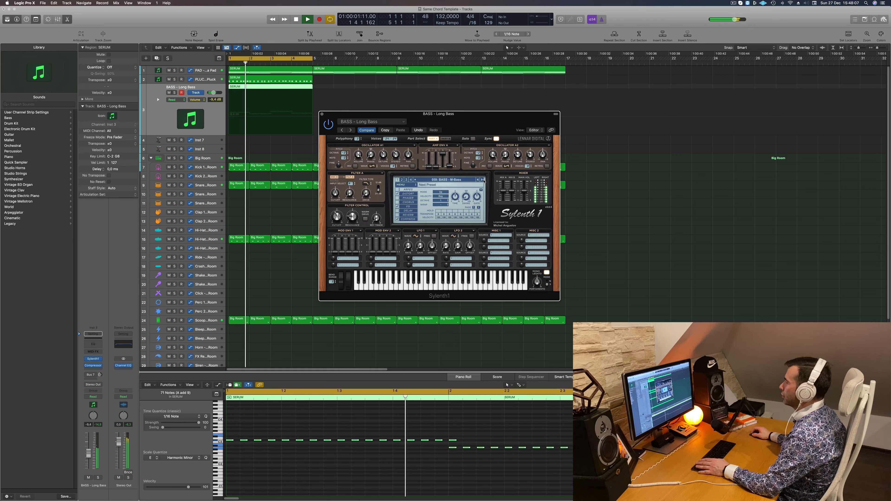
click(482, 180)
click(482, 180)
click(483, 180)
key(space)
key(space)
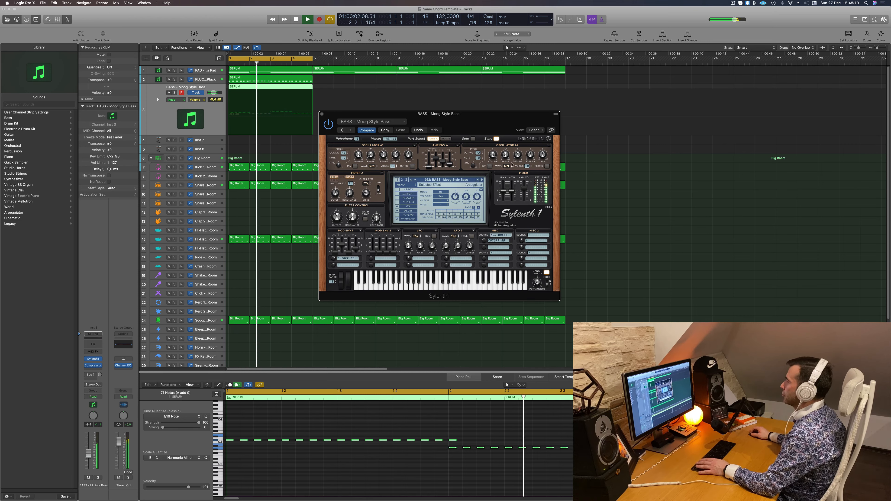
Restart the loop and audition the next Sylenth1 presets, through BASS - Pitch Attack to BASS - Plucky Bass 2.
key(space)
key(space)
click(482, 180)
click(482, 180)
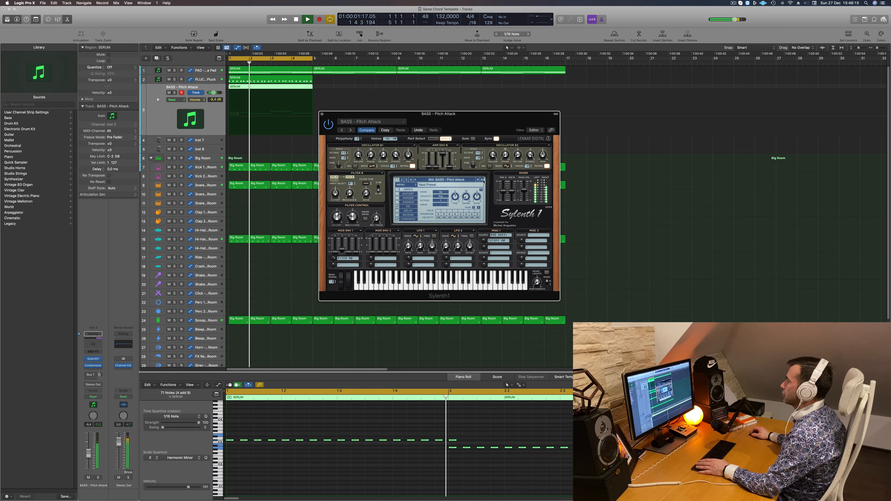
click(482, 180)
key(space)
key(space)
click(483, 180)
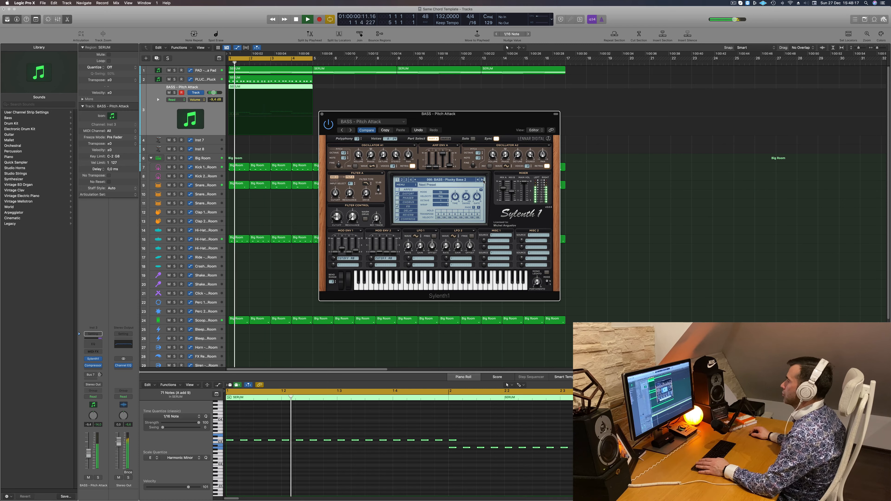
Keep the loop playing and audition the presets from BASS - Pointed Bass to BASS - Simple Electro.
click(483, 180)
click(482, 180)
click(482, 181)
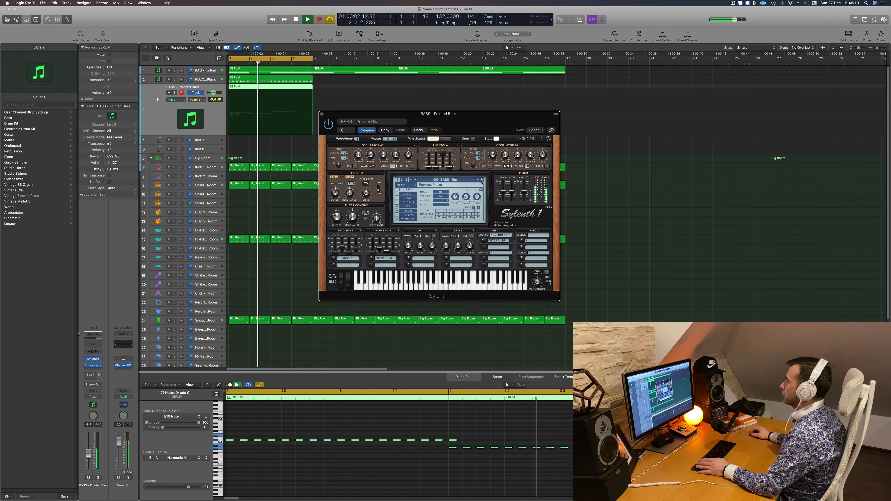
click(482, 180)
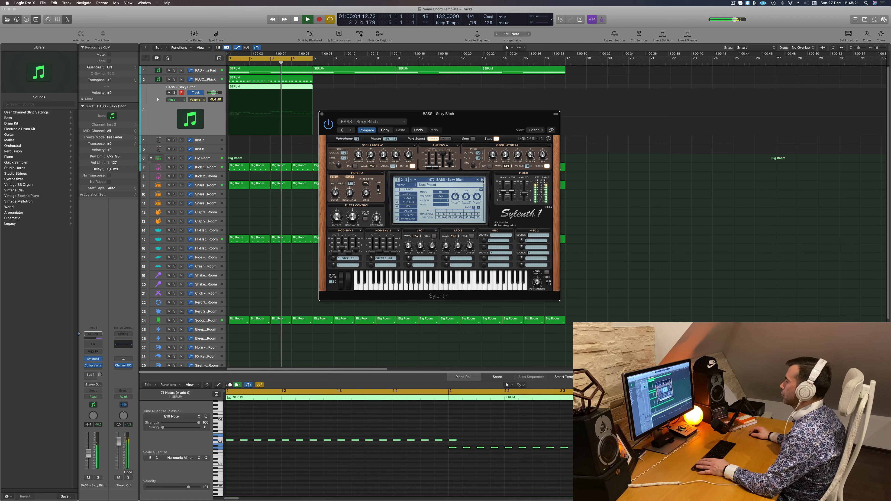
click(483, 180)
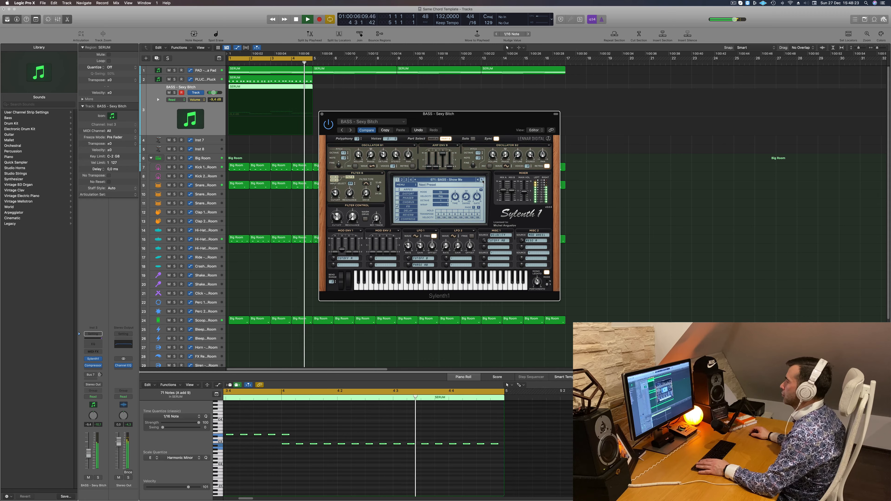
click(483, 180)
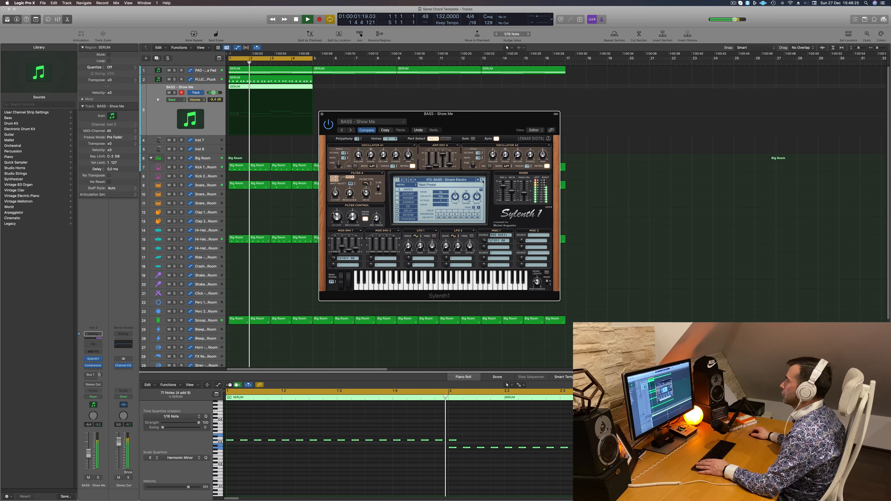
Audition the Sylenth1 presets from BASS - Strobe Bass to BASS - Trance Bass on the looping bass line.
click(483, 180)
click(483, 180)
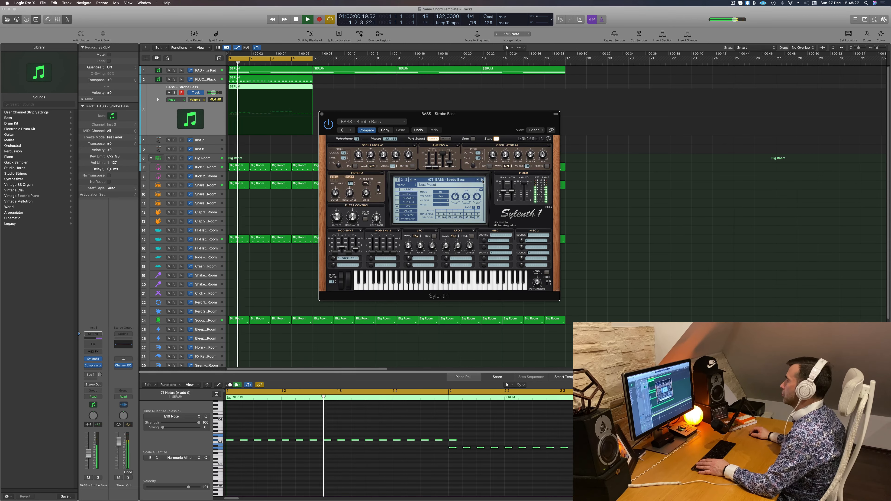
click(483, 180)
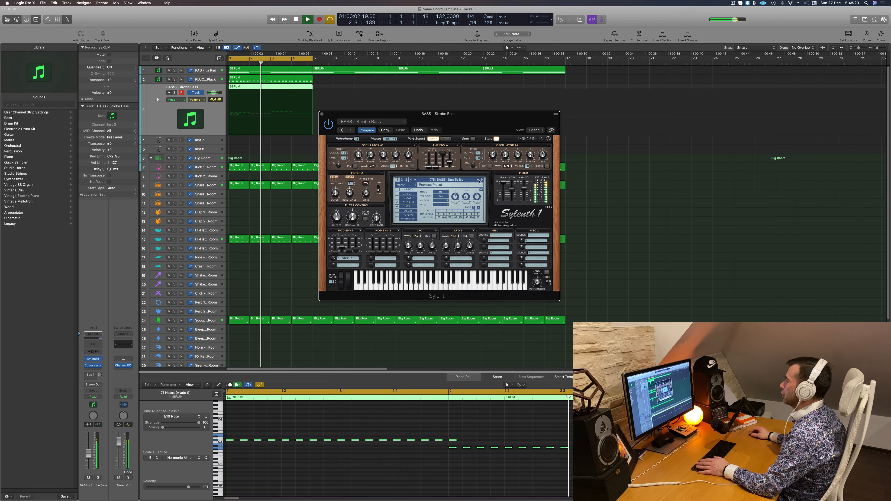
click(479, 179)
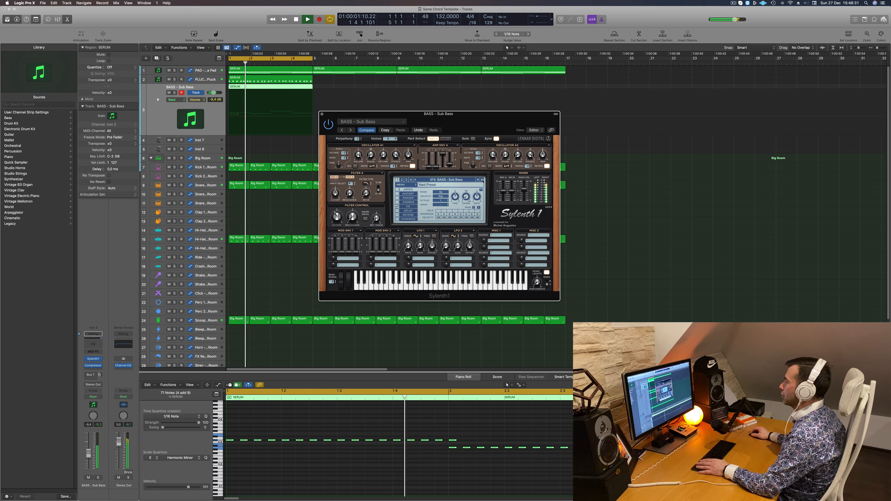
click(483, 181)
click(482, 180)
click(483, 180)
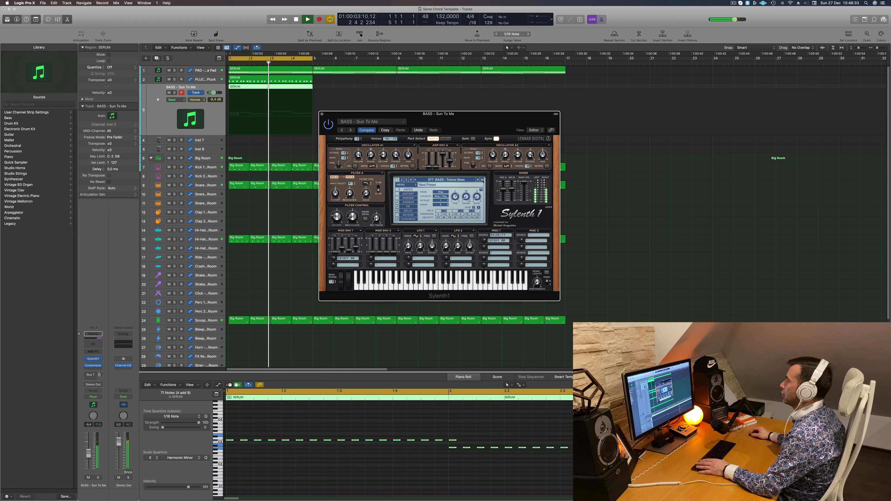
Continue auditioning the bass presets from BASS - Trance Bassline 1 and settle on BASS - Wippenberg.
click(483, 181)
click(482, 180)
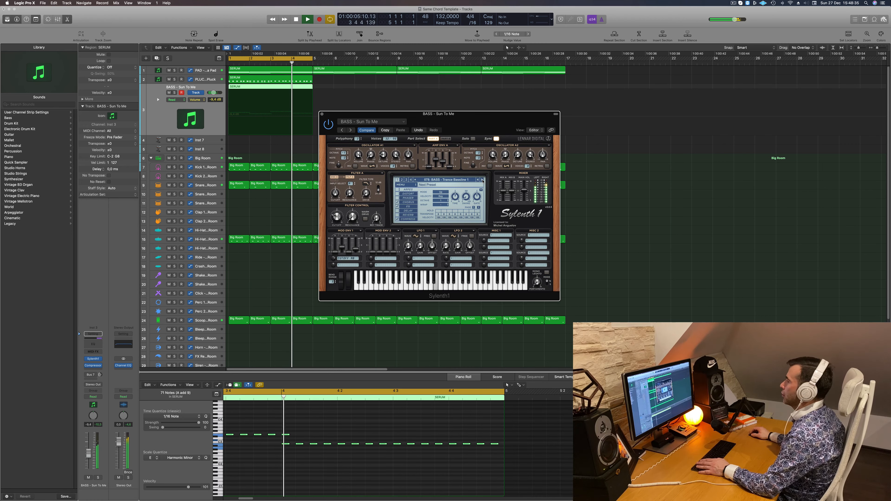
click(482, 181)
click(483, 180)
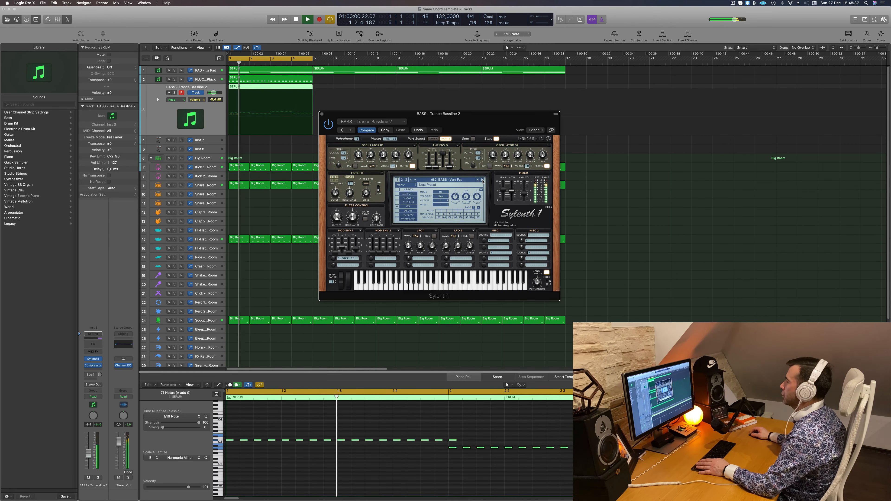
click(483, 180)
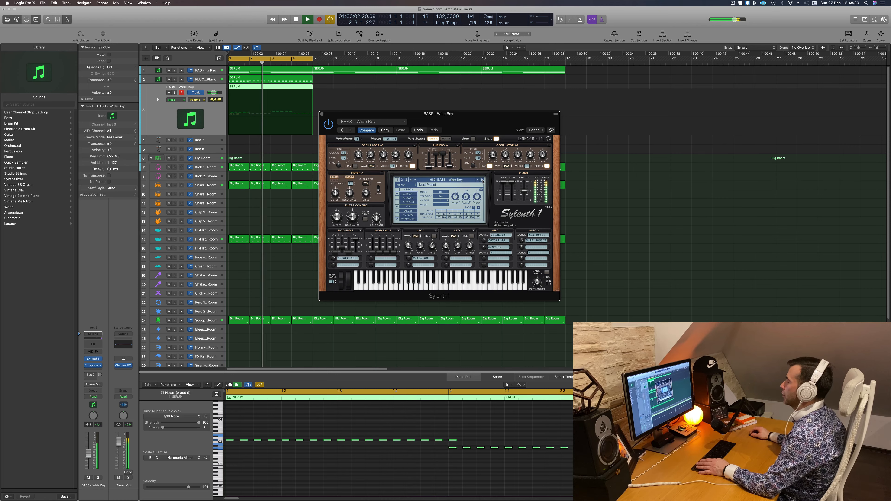
click(483, 180)
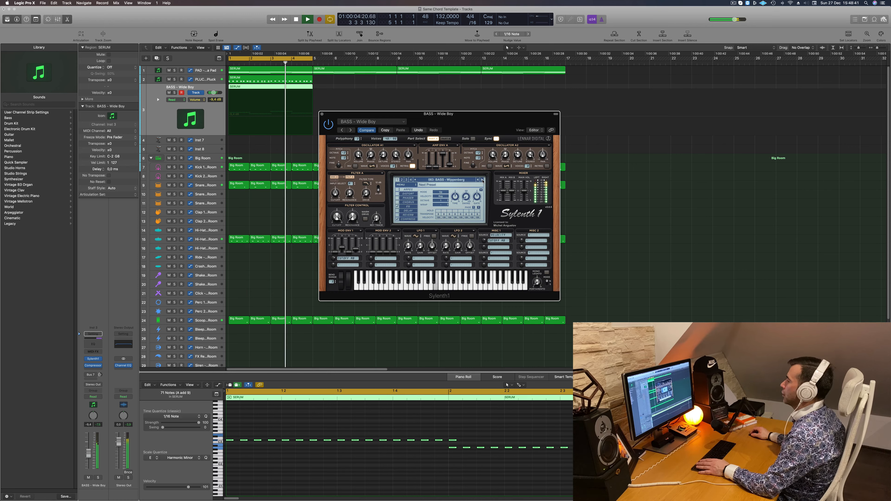
Lower the bass track's volume to -12.2 dB, close its Sylenth1 window and restart the loop.
click(89, 462)
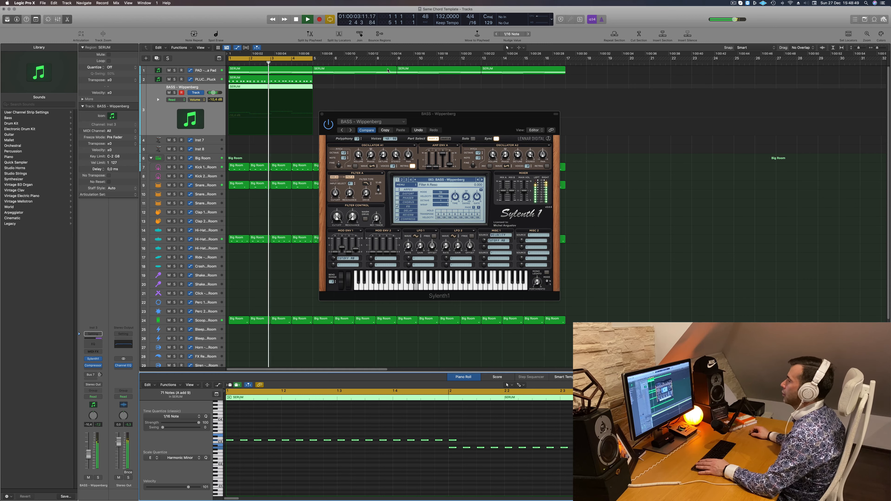
click(322, 114)
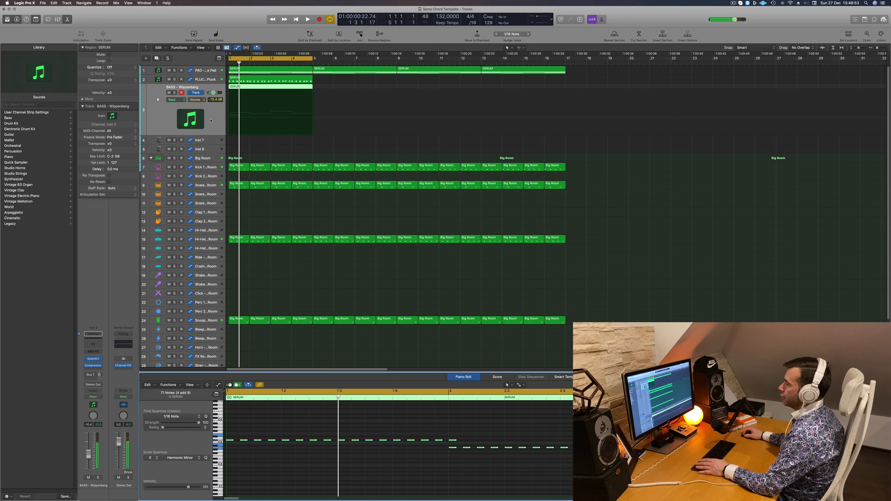
key(Return)
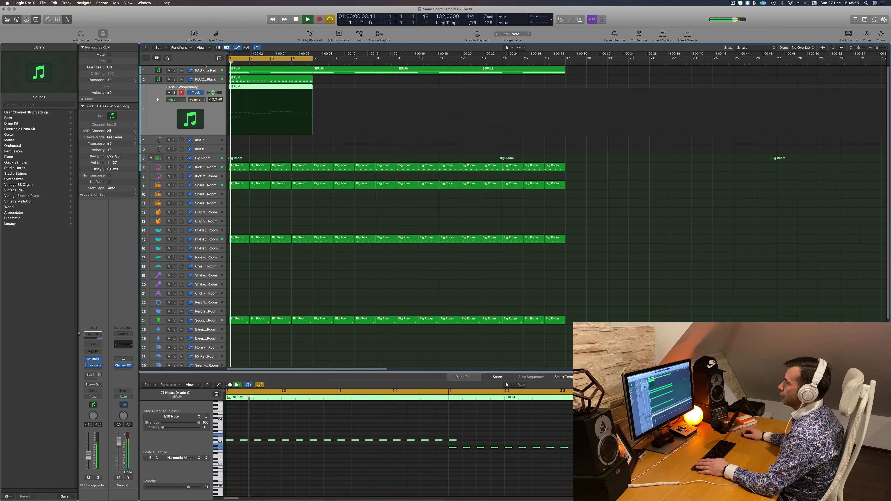
Adjust the Filter Control cutoff in the pad track's Sylenth1 while the loop plays, and close the plug-in window.
key(Up)
key(Up)
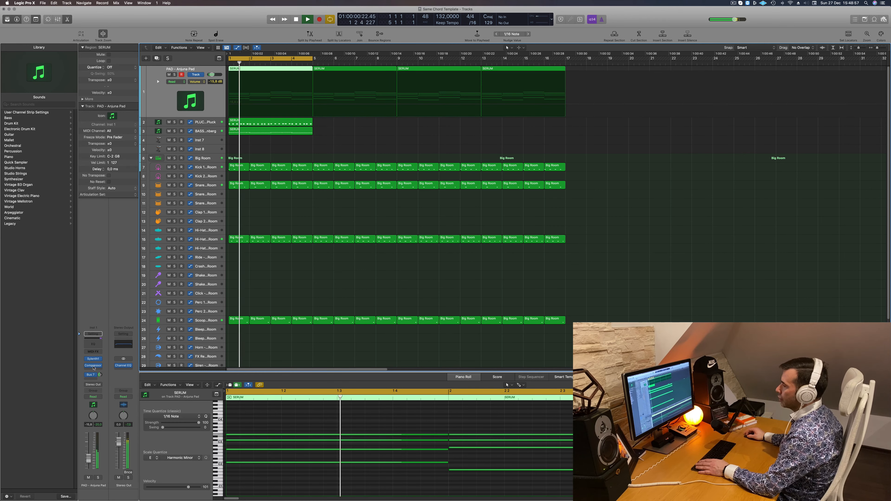
click(94, 360)
key(Return)
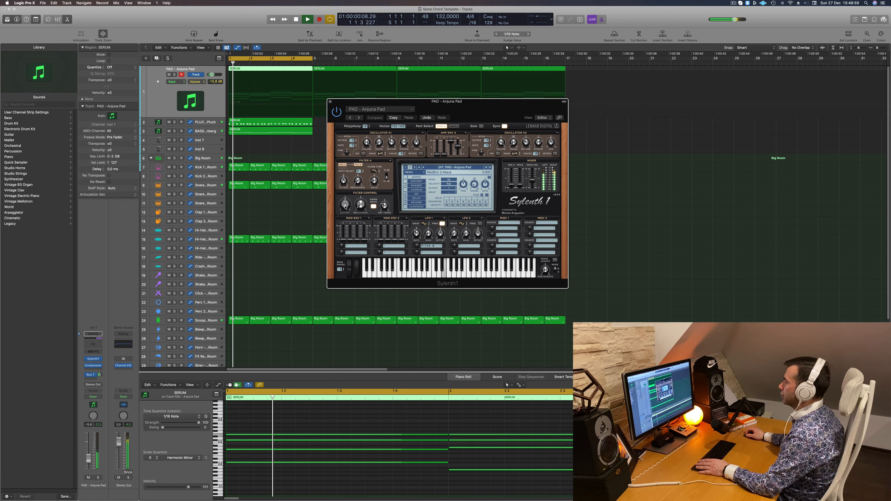
drag(345, 212, 345, 223)
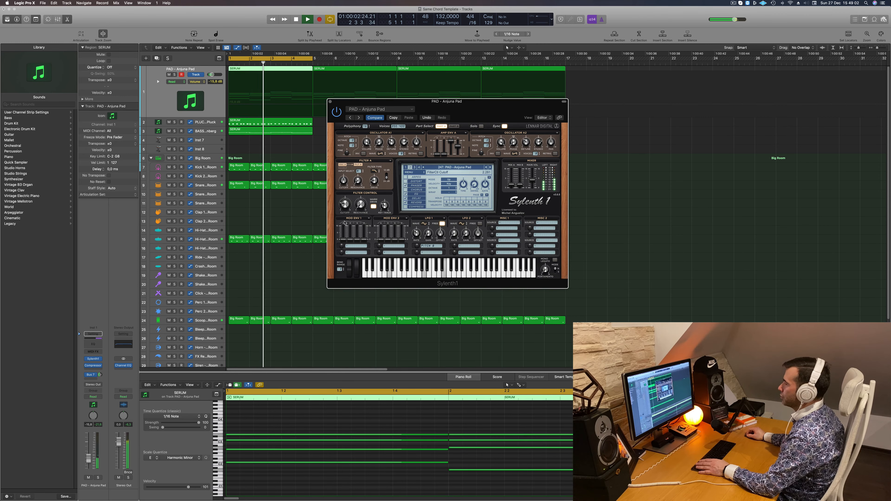
click(329, 102)
Adjust the Filter Control cutoff in the pluck track's Sylenth1 while the loop plays, and close the plug-in window.
click(205, 122)
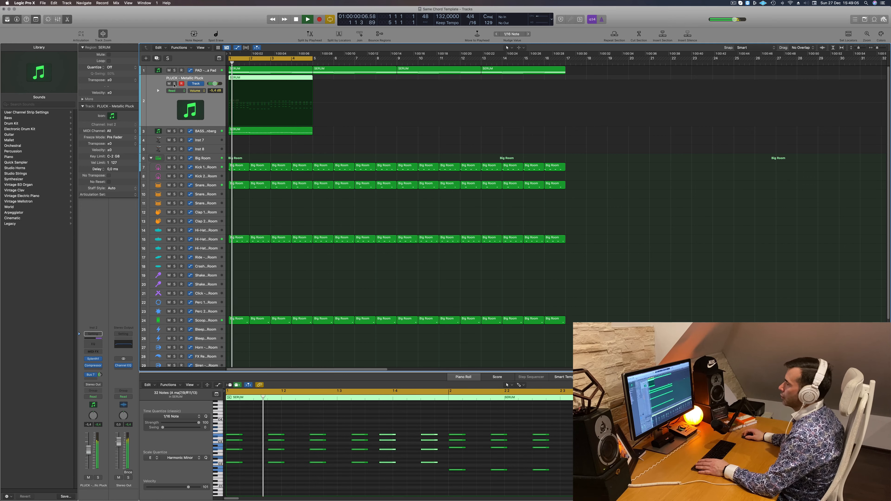
key(space)
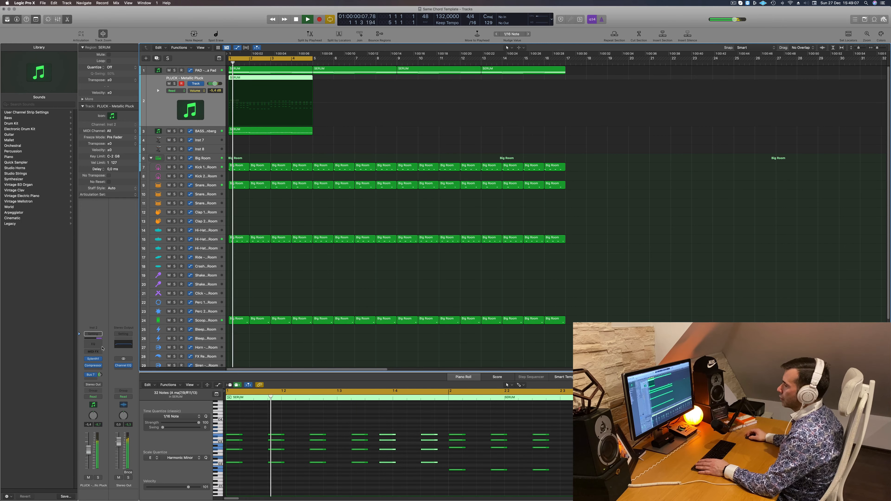
click(93, 359)
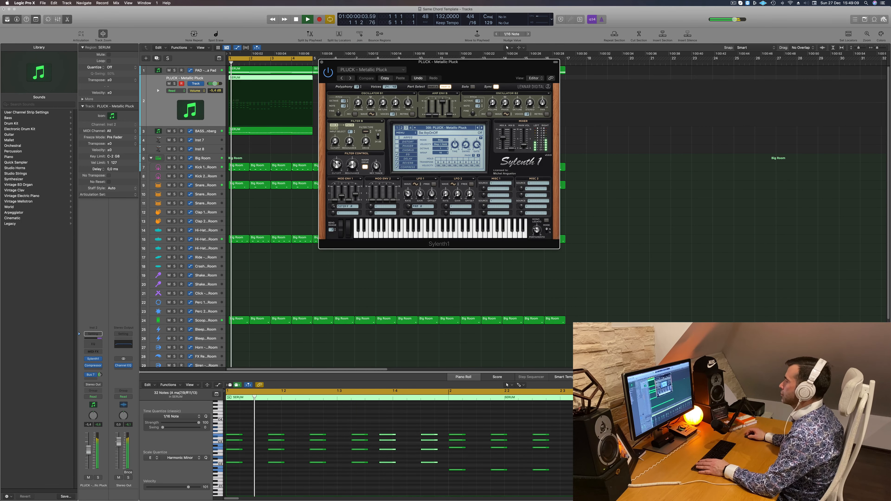
drag(336, 183, 342, 163)
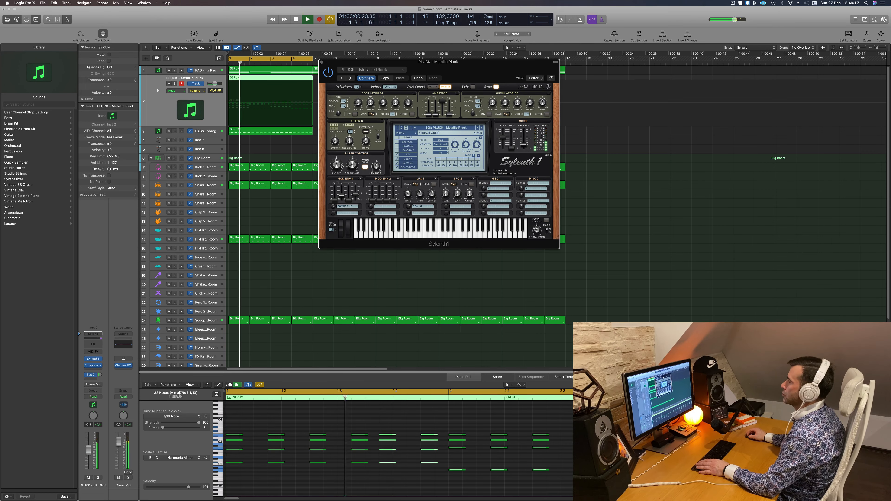
click(322, 62)
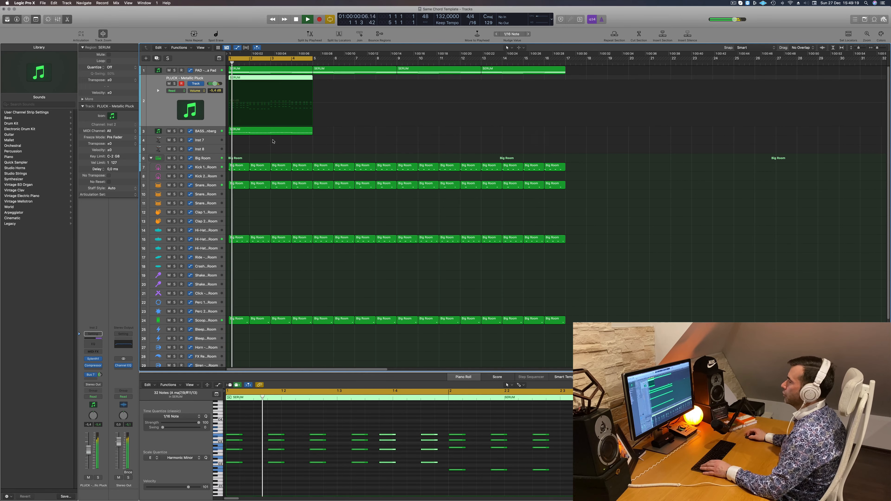
Copy the pluck and bass regions to fill 16 bars, and extend the cycle range to bar 17.
drag(273, 141, 267, 114)
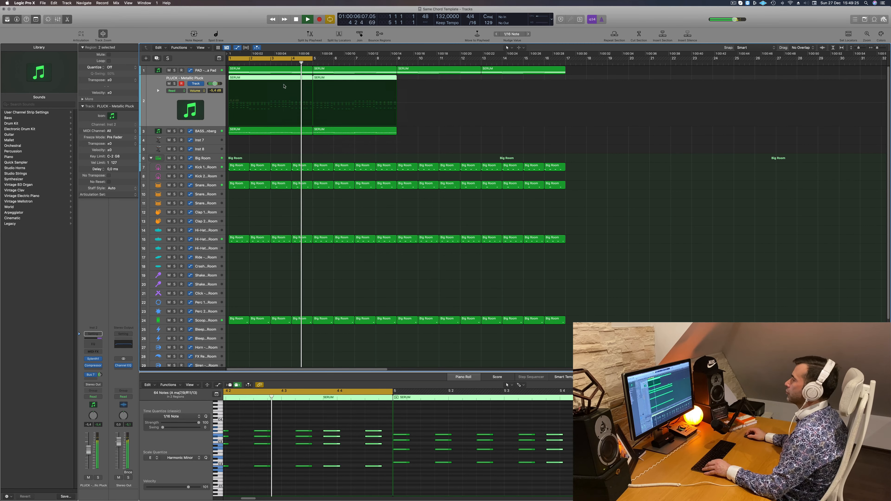
drag(403, 77, 281, 128)
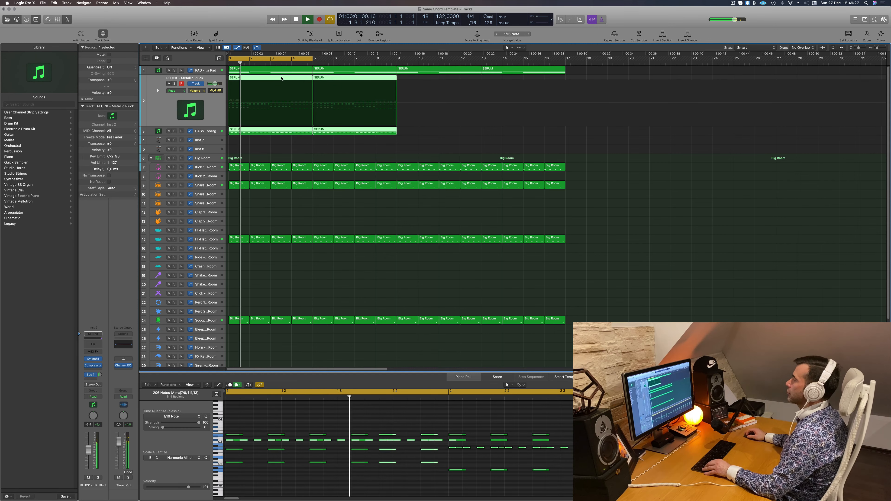
drag(281, 80, 449, 78)
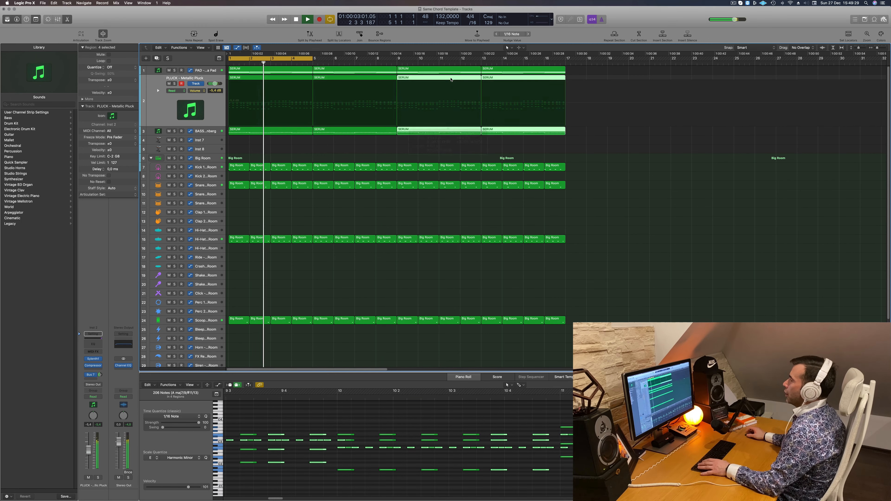
drag(311, 58, 569, 58)
click(280, 138)
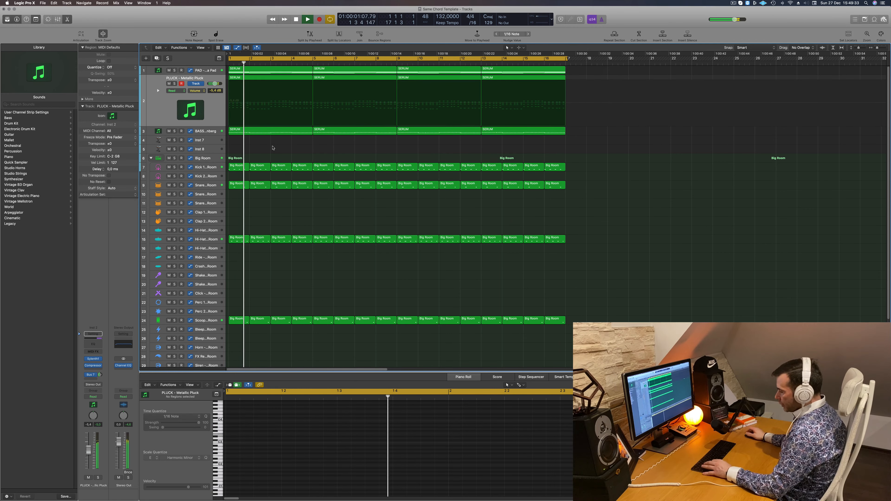
Color and name all regions by their tracks, and restart playback from the beginning.
key(cmd+a)
right_click(290, 130)
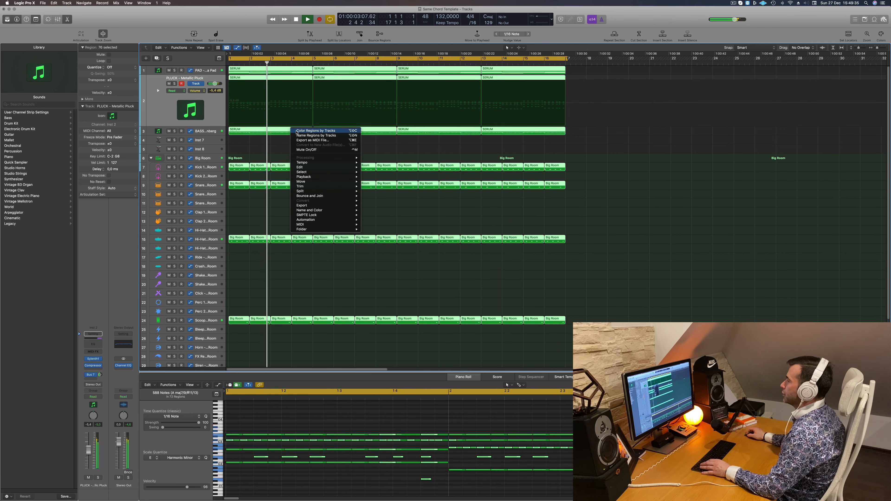
click(296, 131)
right_click(296, 131)
click(302, 138)
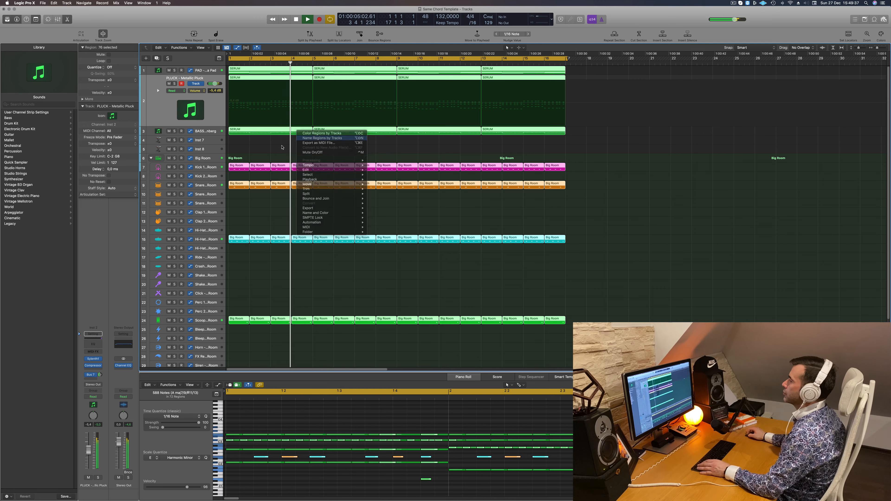
right_click(281, 146)
click(281, 148)
key(Return)
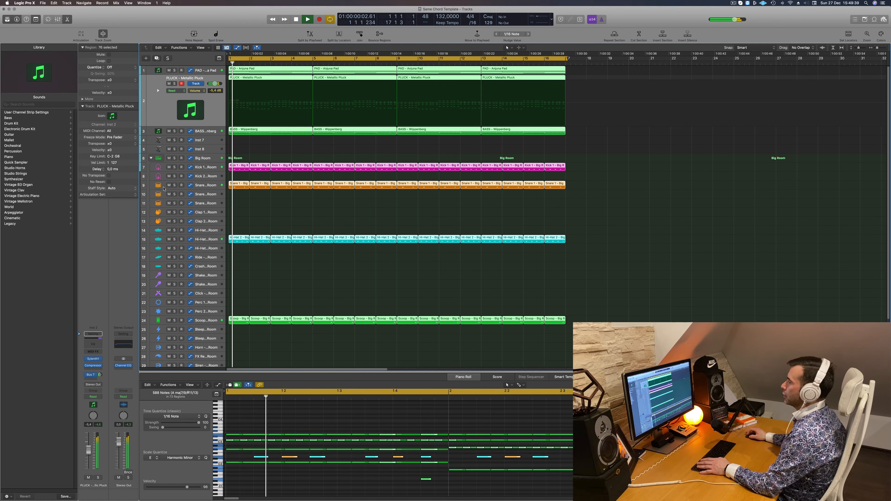
click(206, 168)
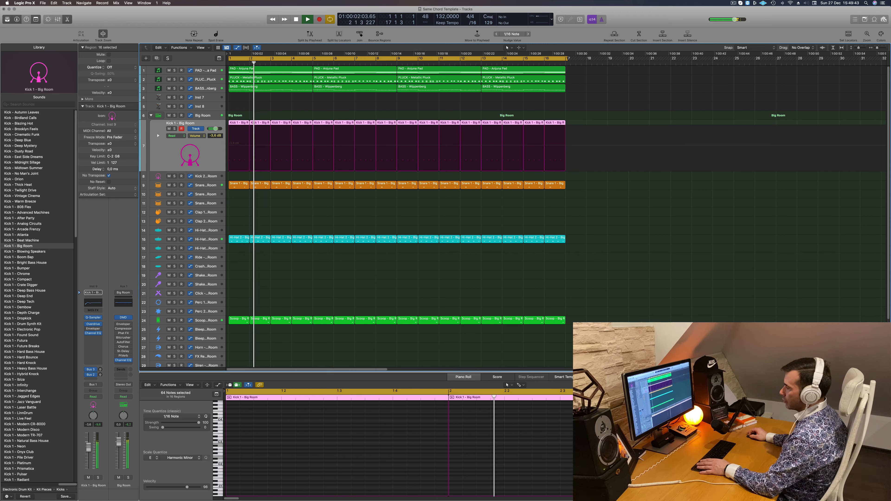
click(248, 104)
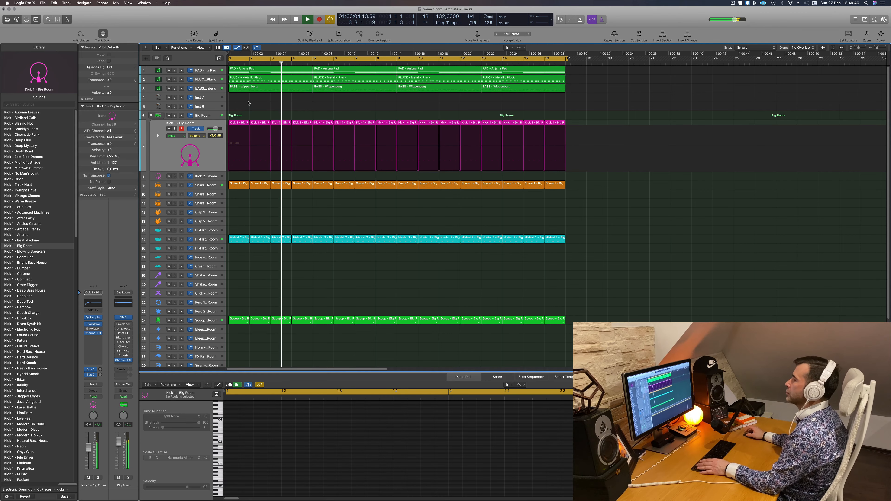
click(209, 100)
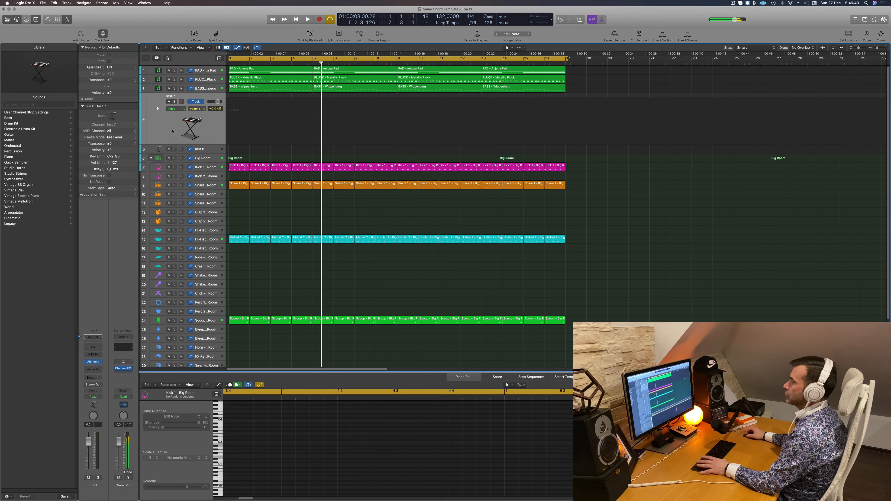
Duplicate the Anjuna Pad track with its settings and place the empty copy directly below the bass track.
key(Return)
key(space)
click(203, 71)
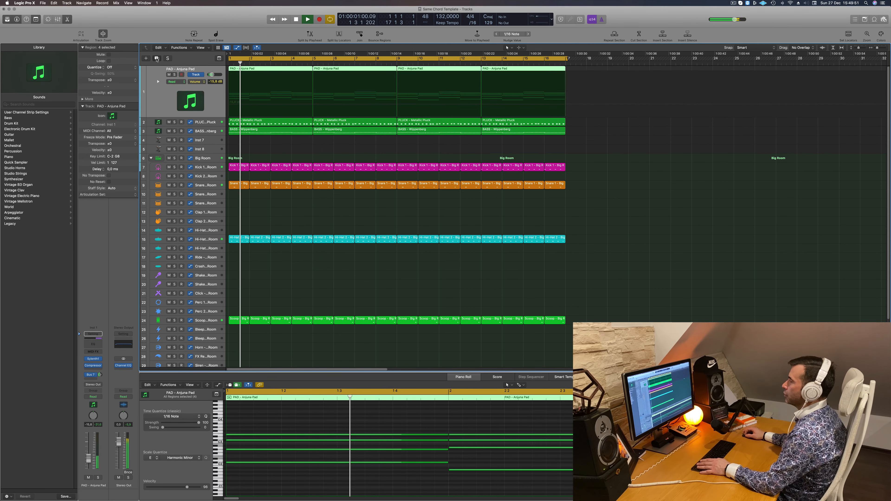
key(super+d)
drag(203, 83, 202, 103)
key(Return)
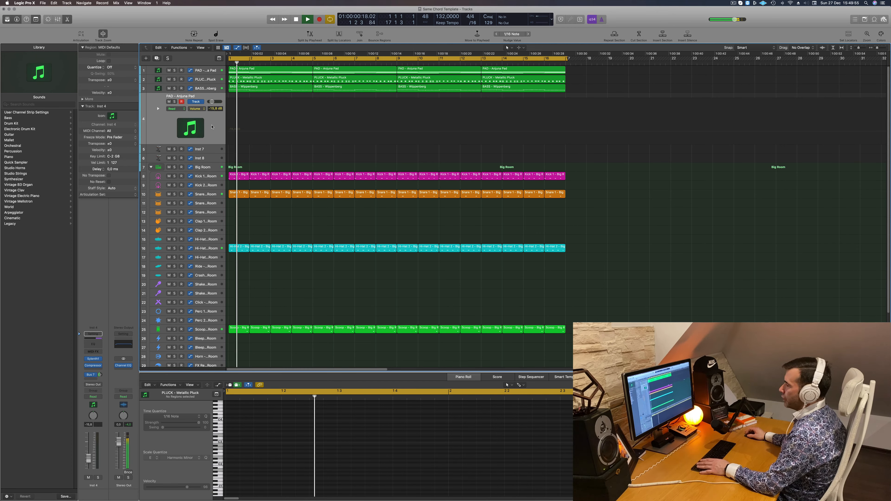
Restart playback, open Musical Typing for the duplicated pad track and raise its octave by one.
key(Return)
key(super+k)
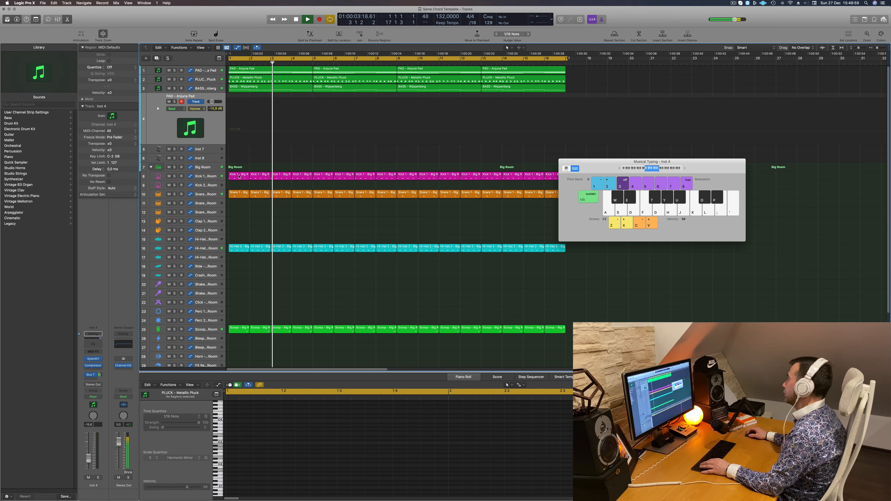
key(Return)
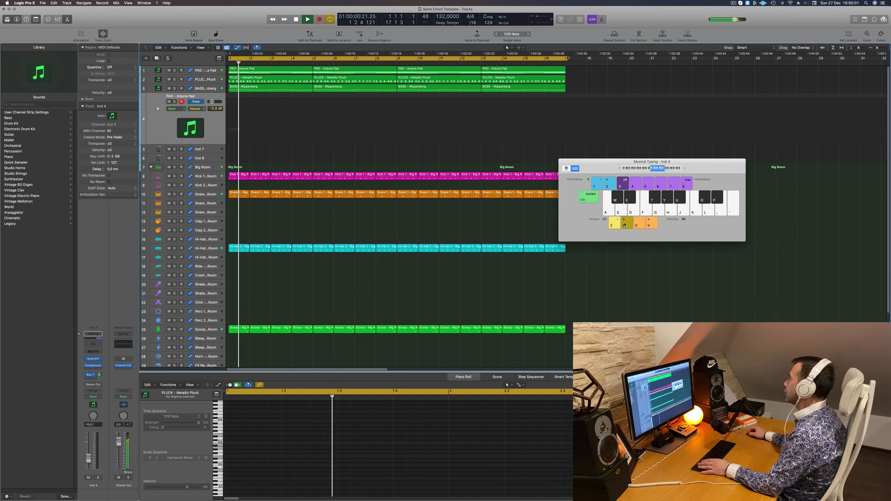
key(x)
Play test notes over the loop on the duplicated pad track and open its Sylenth1.
key(l)
key(k)
click(93, 359)
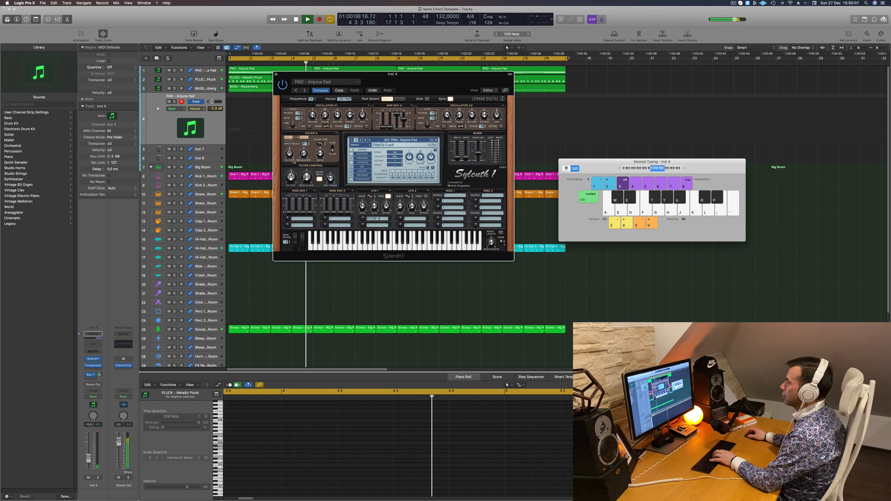
key(k)
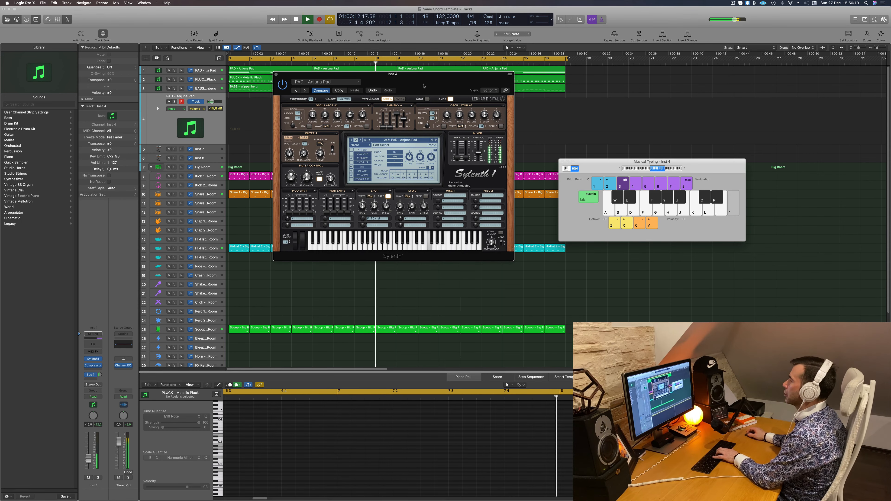
Raise the duplicated pad track's volume to -7,3 dB while playing test notes, keeping its Sylenth1 window aside.
drag(423, 86, 591, 96)
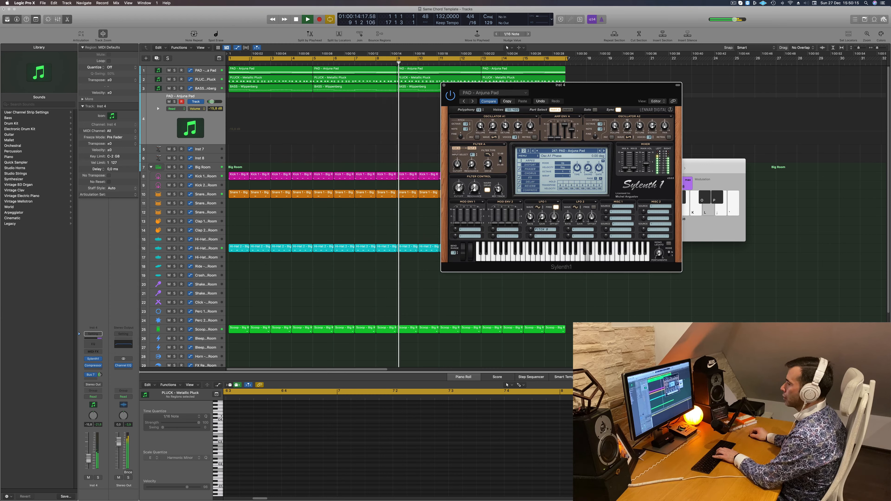
click(88, 457)
key(s)
key(d)
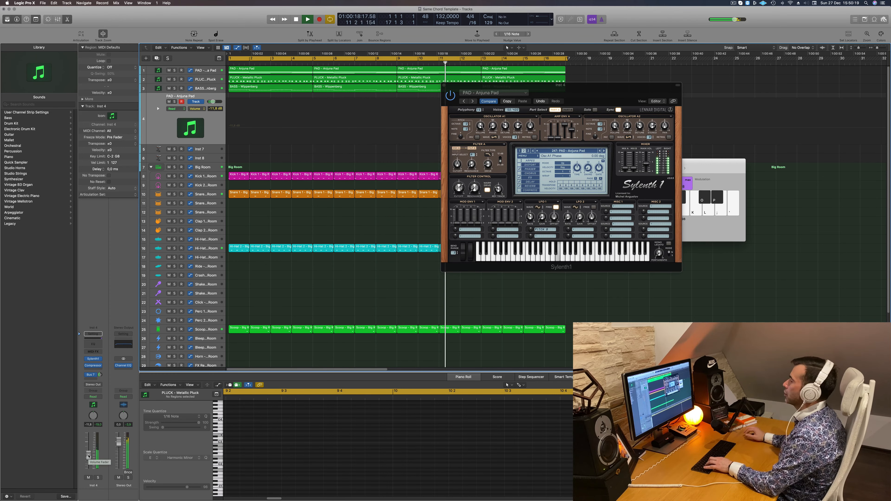
click(598, 88)
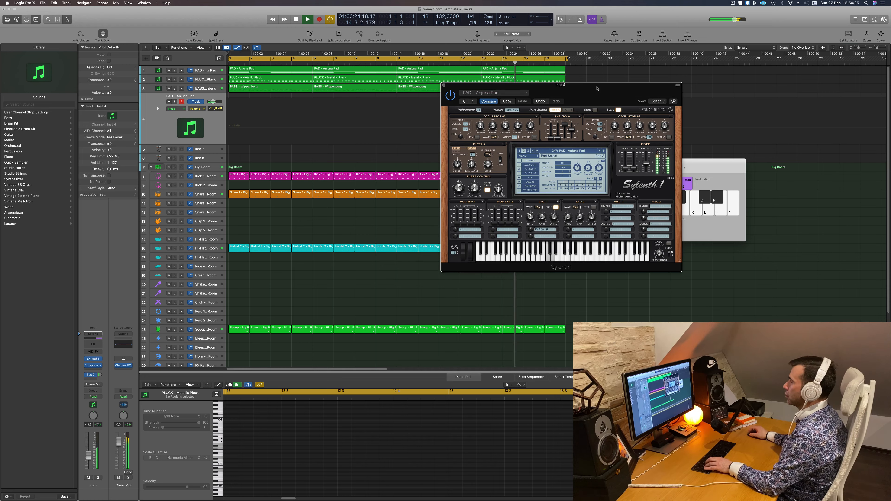
drag(586, 90, 554, 94)
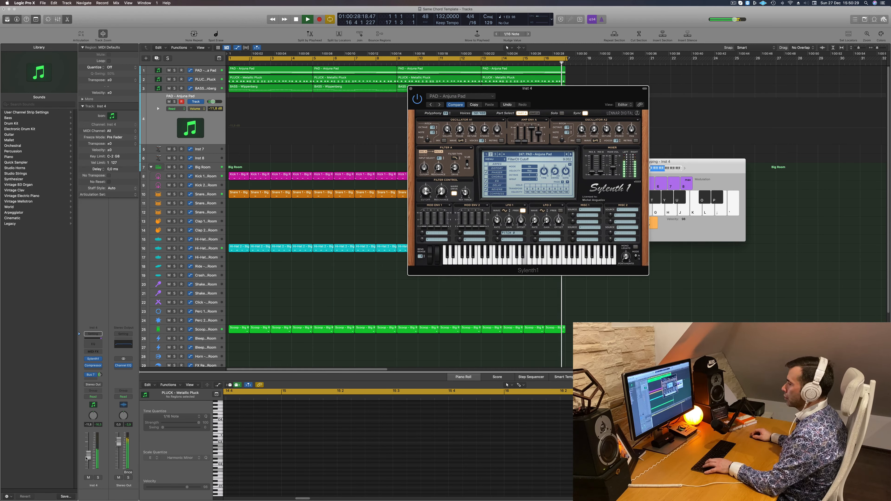
drag(89, 454, 89, 453)
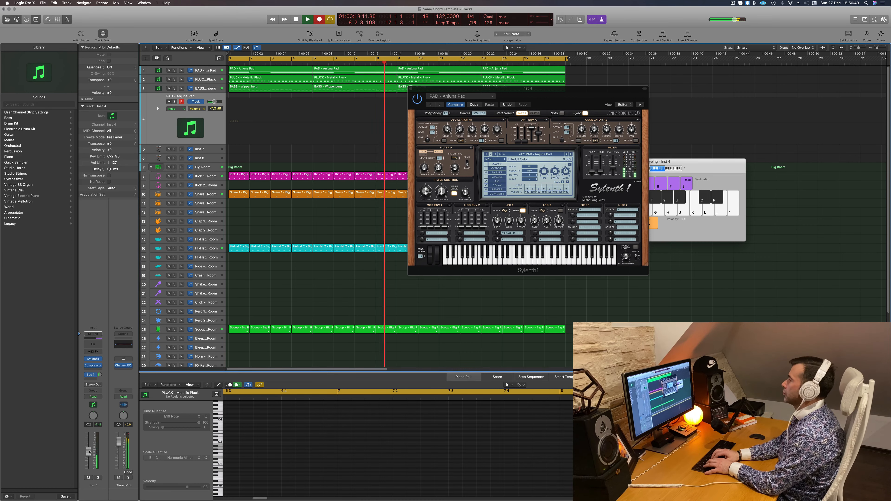
Record a melody over the loop on the duplicated pad track and stop the recording.
key(r)
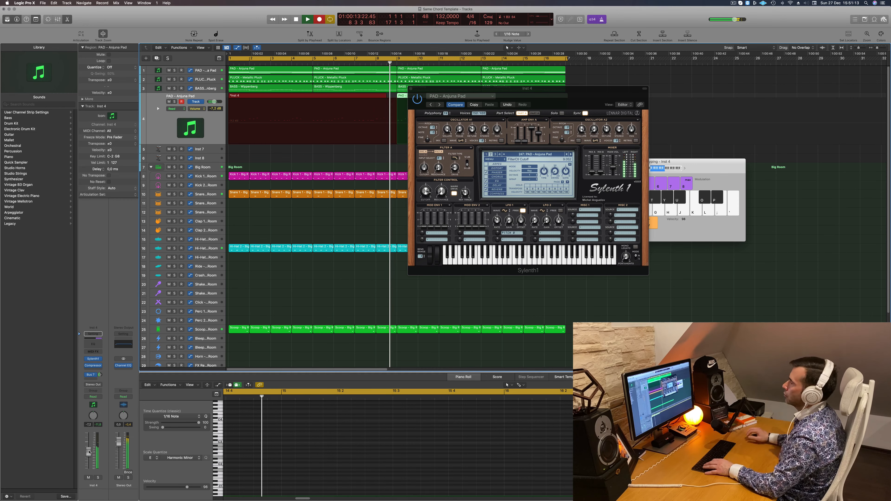
key(space)
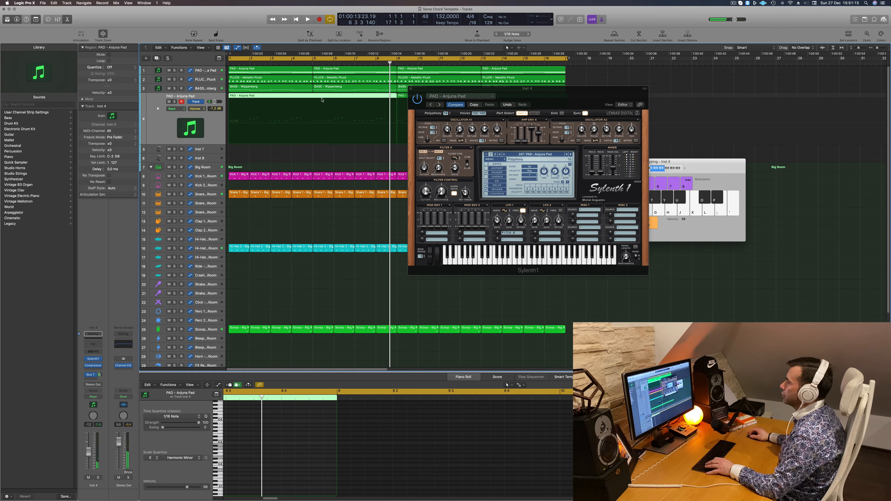
key(super+space)
Split the recorded region at bar 5, delete its first part and move the bar 5–9 part to bar 1.
super+click(313, 99)
super+double_click(313, 97)
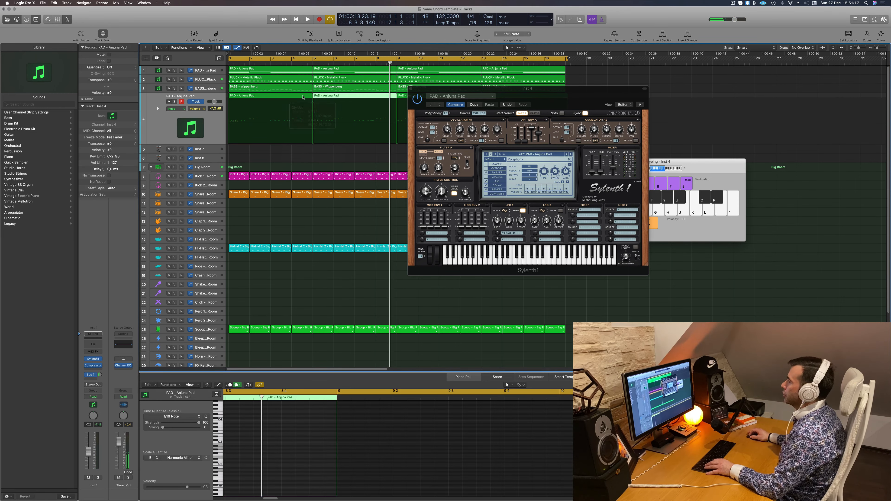
click(304, 97)
key(Delete)
drag(344, 97, 259, 98)
drag(567, 59, 564, 59)
key(space)
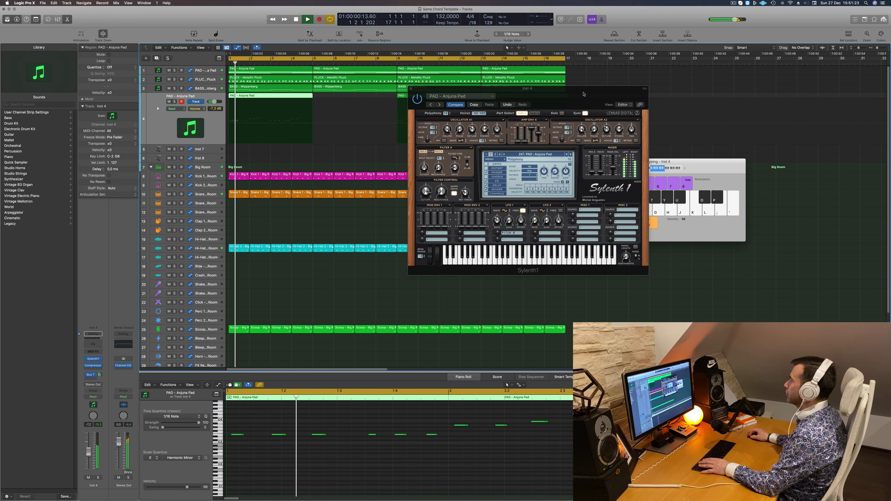
drag(583, 89, 788, 94)
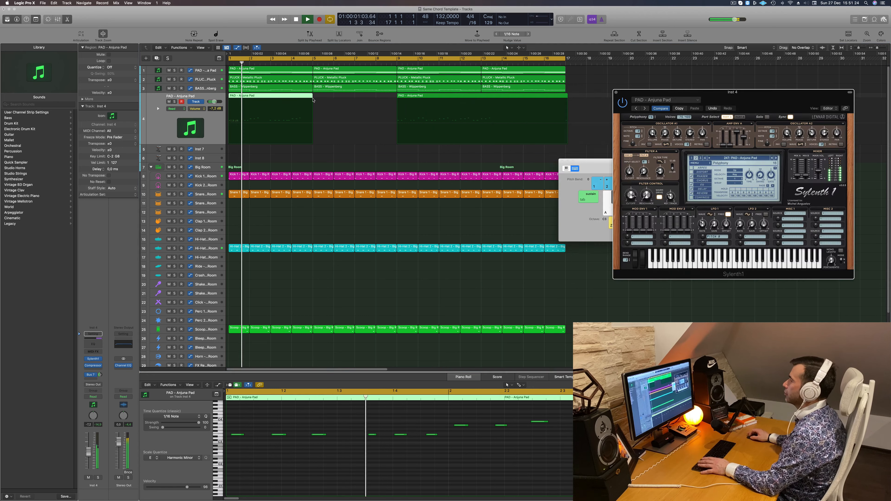
Quantize the recorded melody's notes to 1/16 and shift the early note to the start of bar 3.
ctrl+alt+click(389, 449)
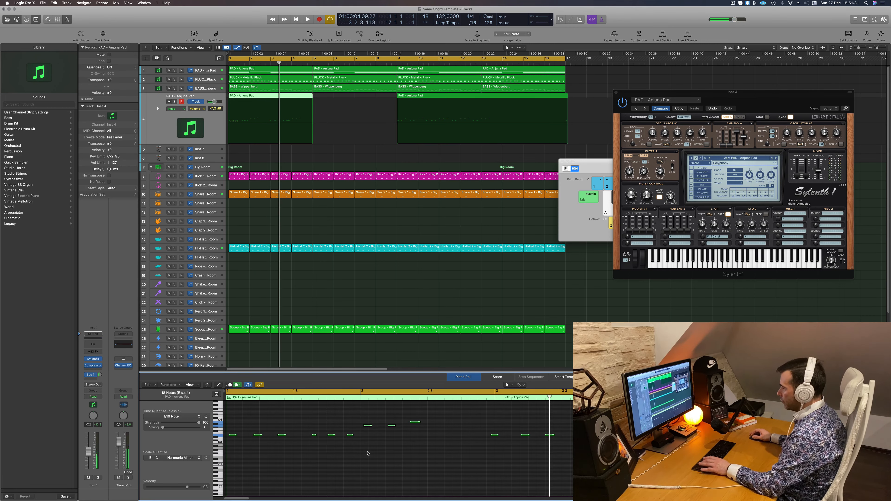
key(space)
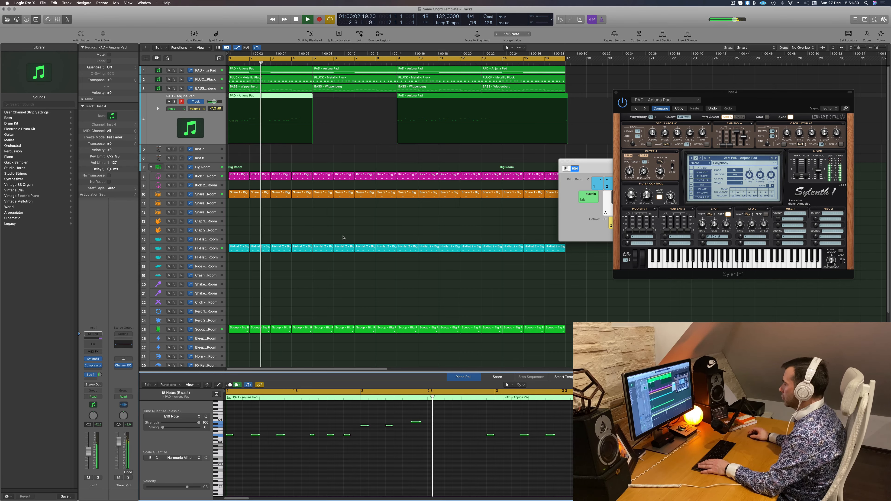
click(490, 435)
key(space)
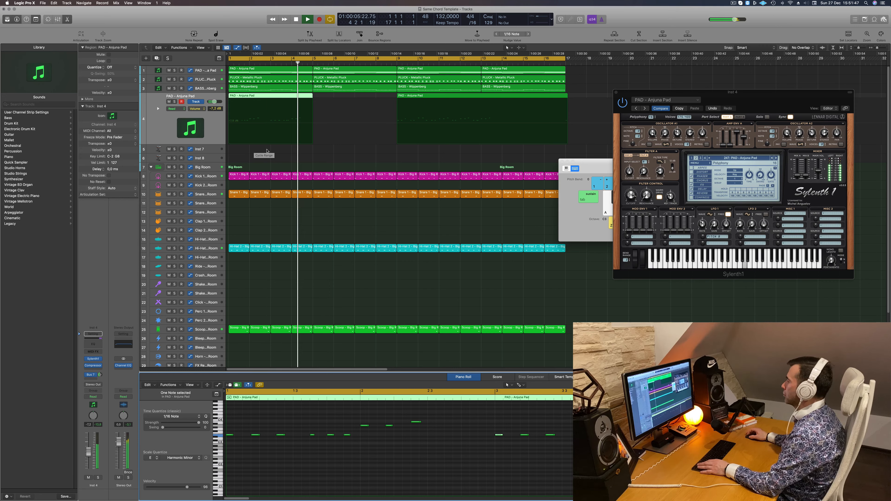
Replay the edited melody from the beginning several times to check its note timing against the other layers.
key(space)
key(space)
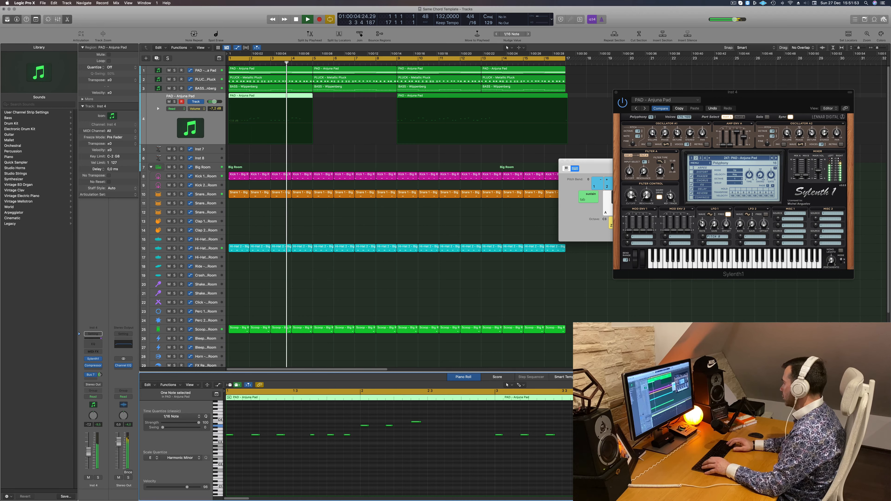
key(space)
key(space)
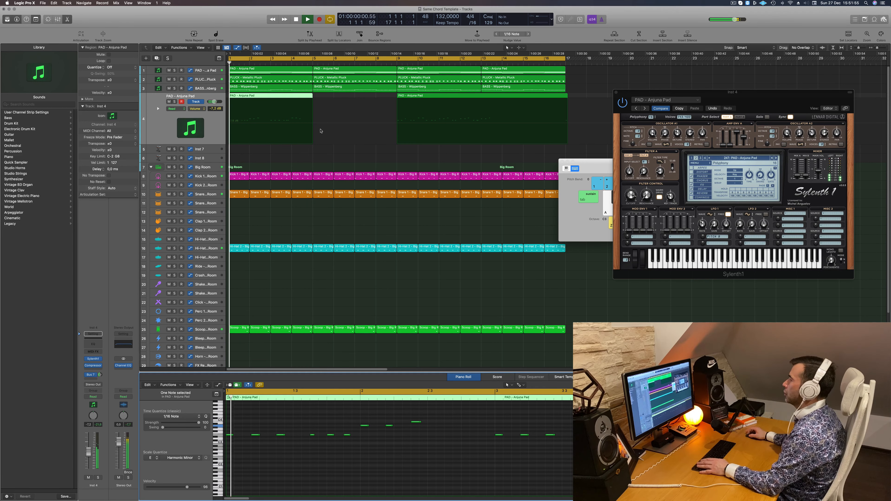
click(298, 157)
click(284, 104)
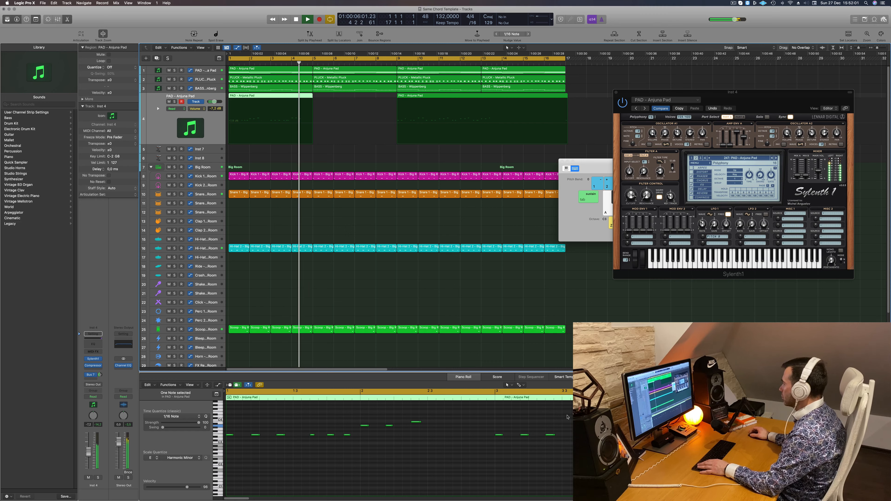
key(space)
key(space)
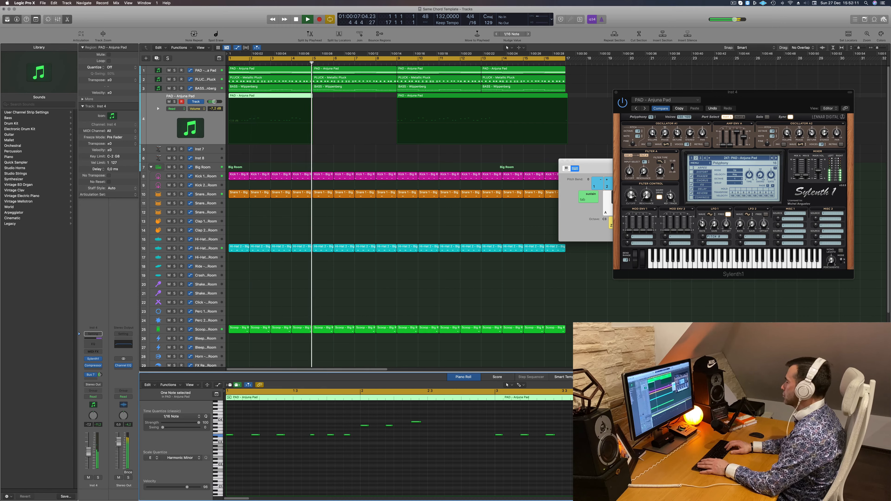
key(space)
key(space)
key(space)
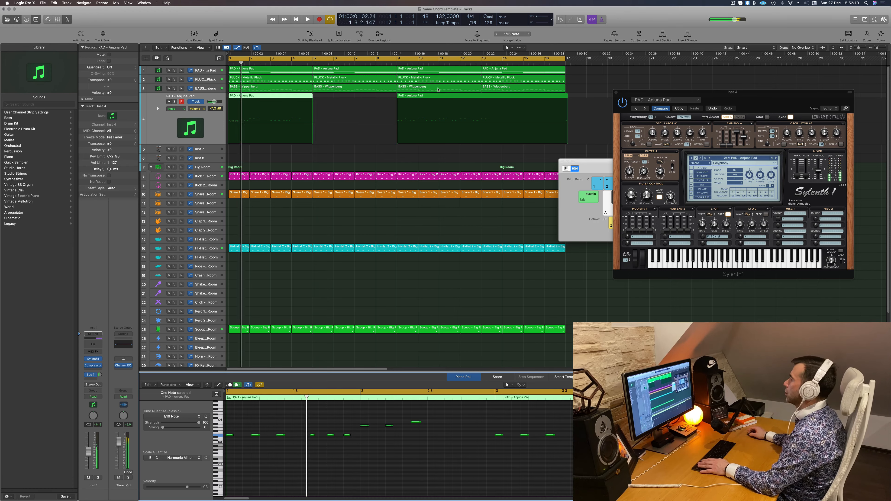
Delete the leftover recording from bar 9 and copy the four-bar melody region until it fills all 16 bars.
click(437, 95)
key(Delete)
key(space)
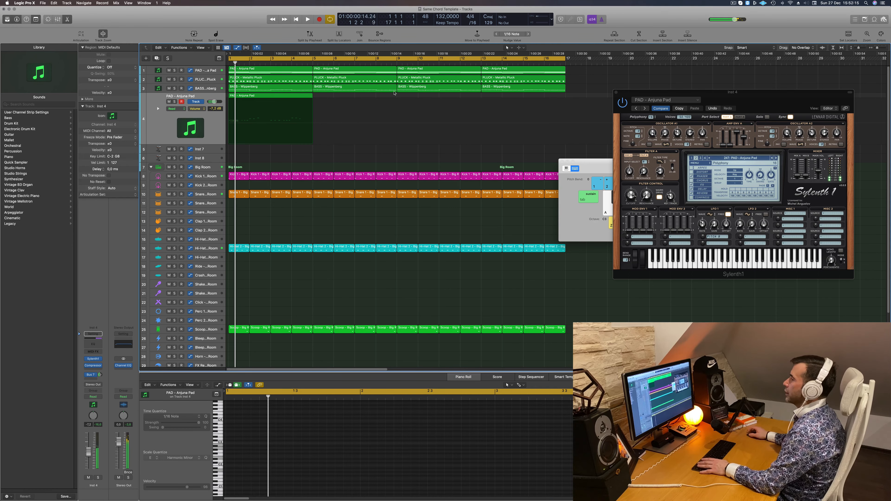
drag(264, 97, 454, 103)
key(Return)
click(162, 119)
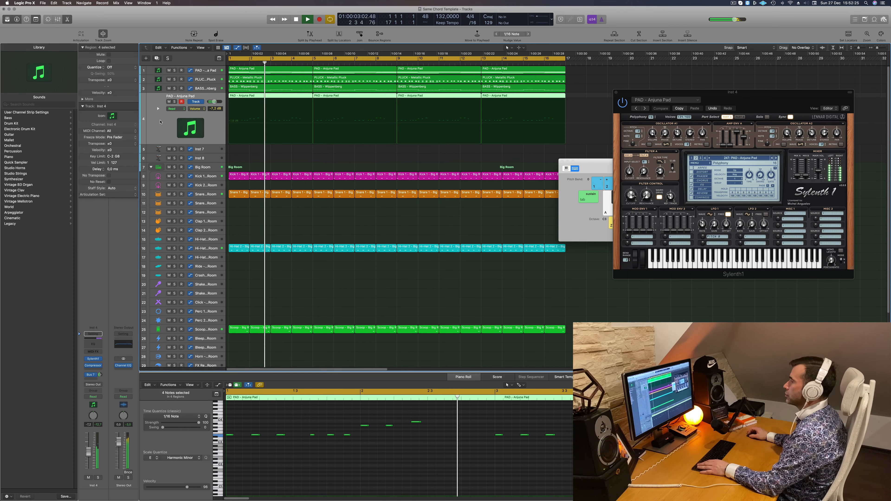
Add a Channel EQ to the duplicated pad track with a 12 dB/Oct low cut at 278 Hz.
click(93, 342)
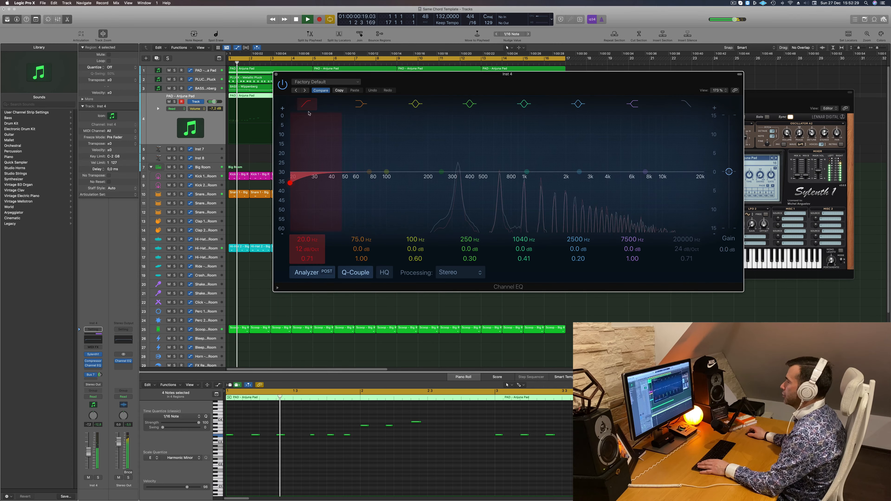
drag(443, 155, 449, 179)
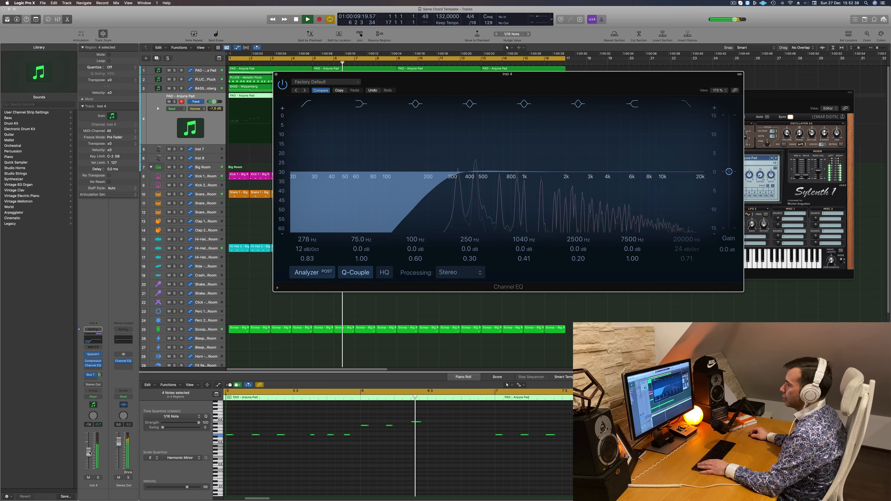
click(276, 74)
Lower the filter control cutoff in the Wippenberg bass track's Sylenth1 and raise the track volume to -7,8 dB.
click(207, 89)
key(space)
key(space)
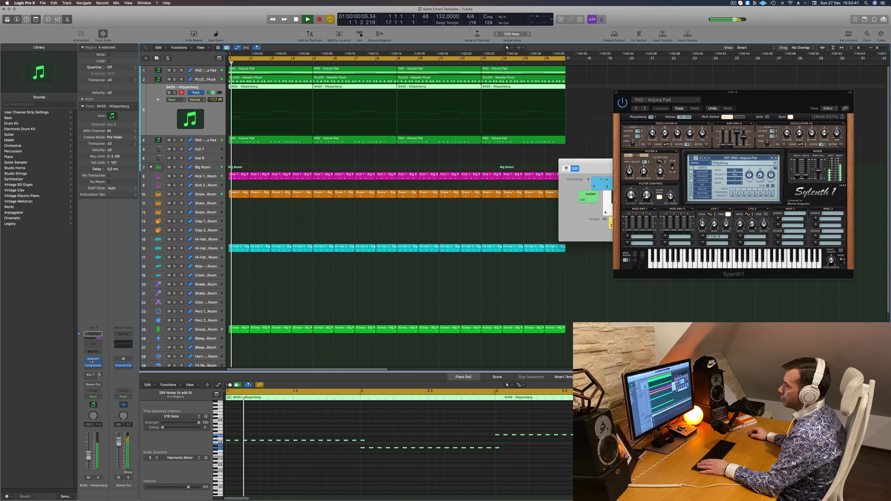
click(92, 358)
drag(338, 219, 333, 267)
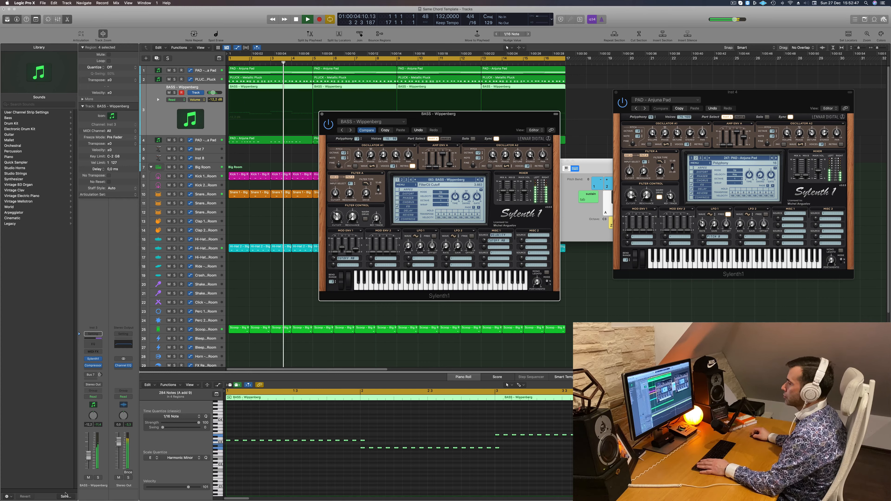
key(space)
key(space)
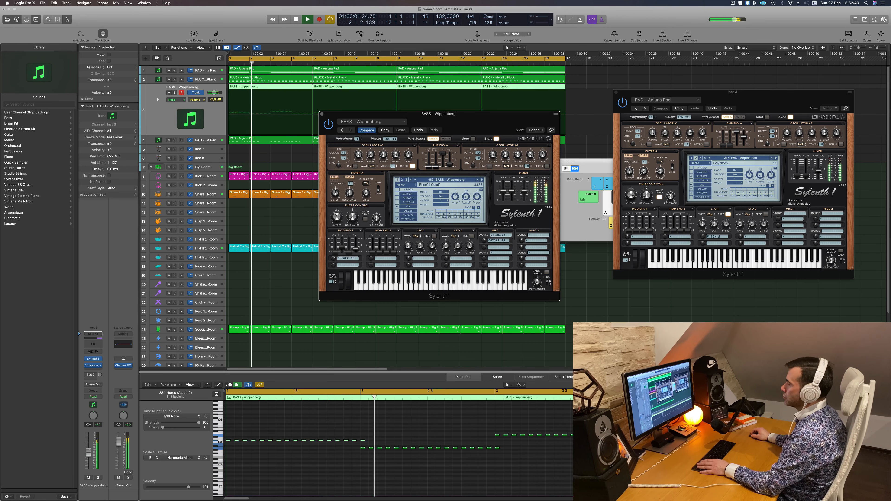
Add a Channel EQ to the bass track and boost its 75 Hz low shelf by about 3.5 dB.
click(93, 344)
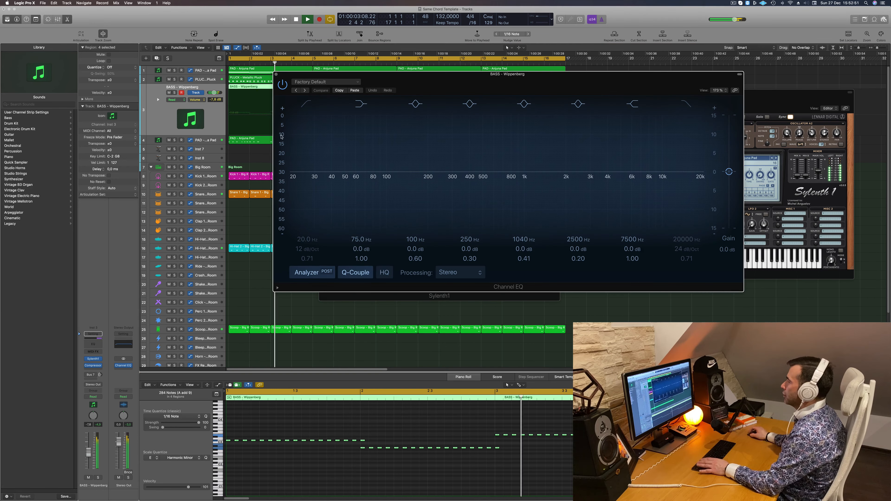
drag(369, 172, 369, 165)
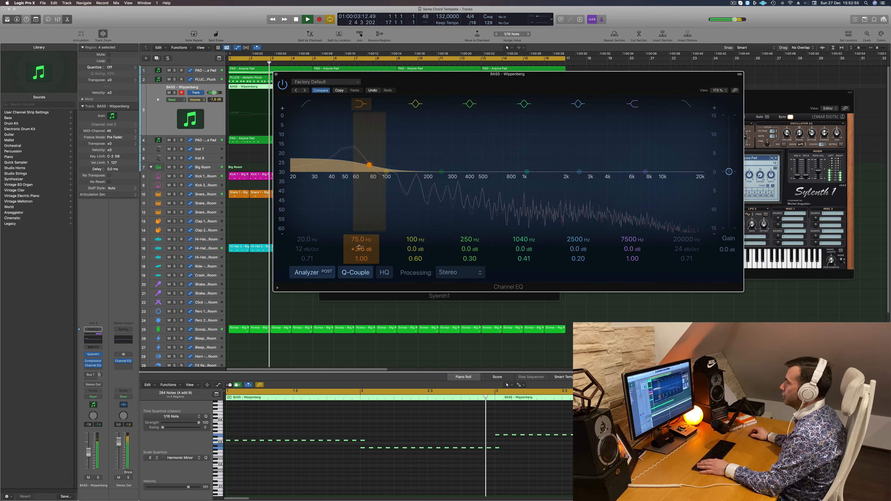
click(276, 74)
Lower the bass track's volume to -12,8 dB, close its Sylenth1 and restart playback.
key(space)
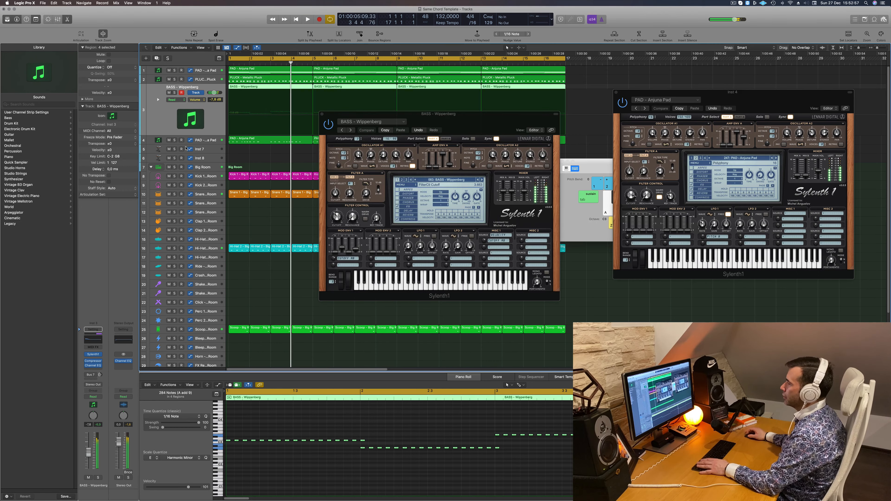
key(space)
key(space)
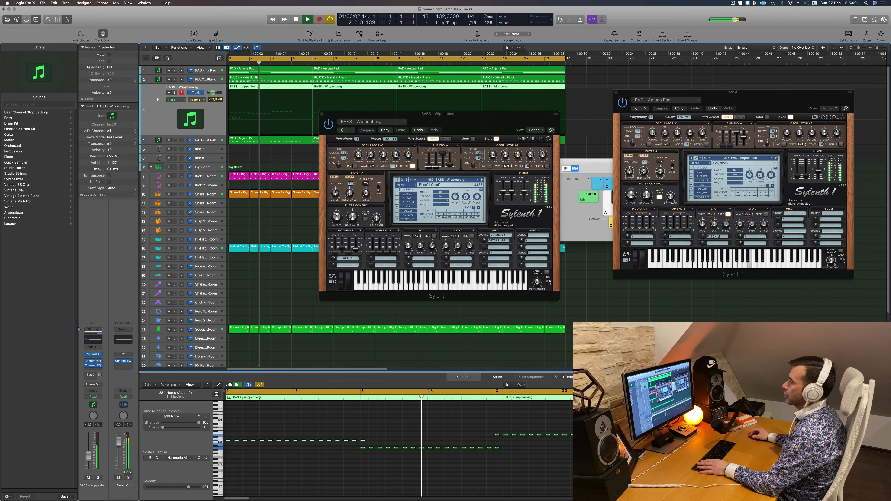
key(space)
click(322, 115)
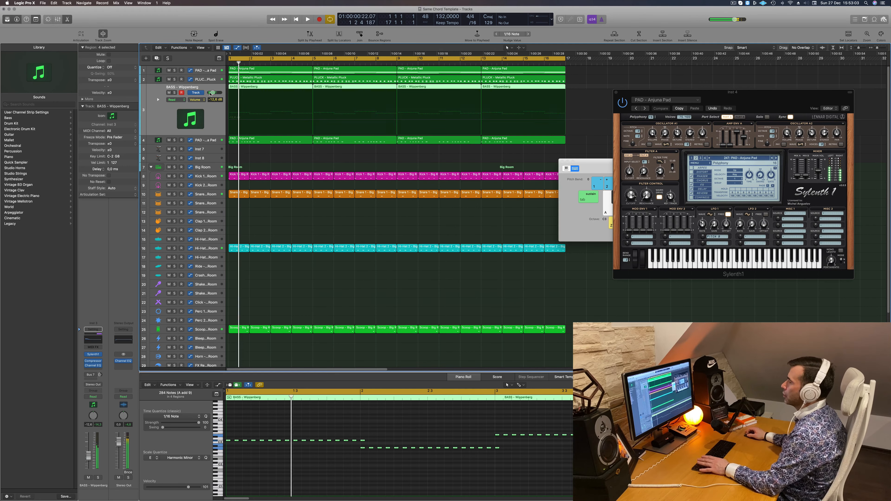
key(space)
key(space)
Add a Channel EQ to the Metallic Pluck track with an 18 dB/Oct low cut at 294 Hz.
key(Up)
click(94, 342)
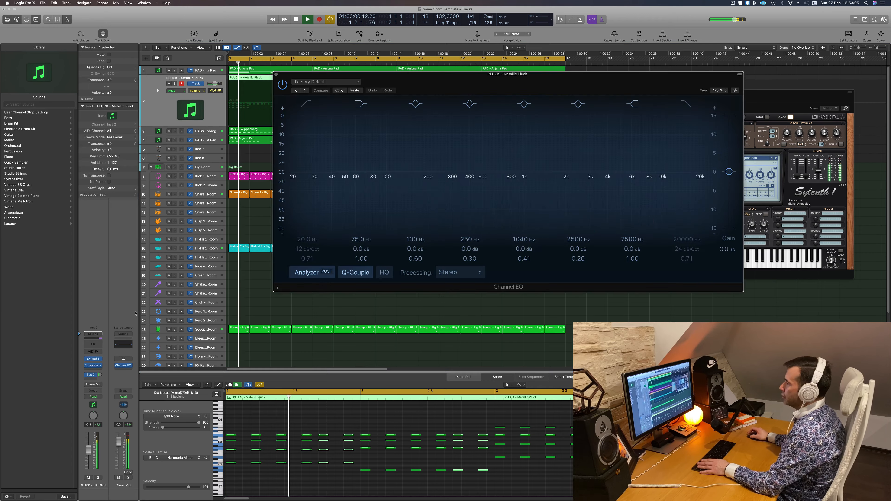
drag(305, 143, 508, 131)
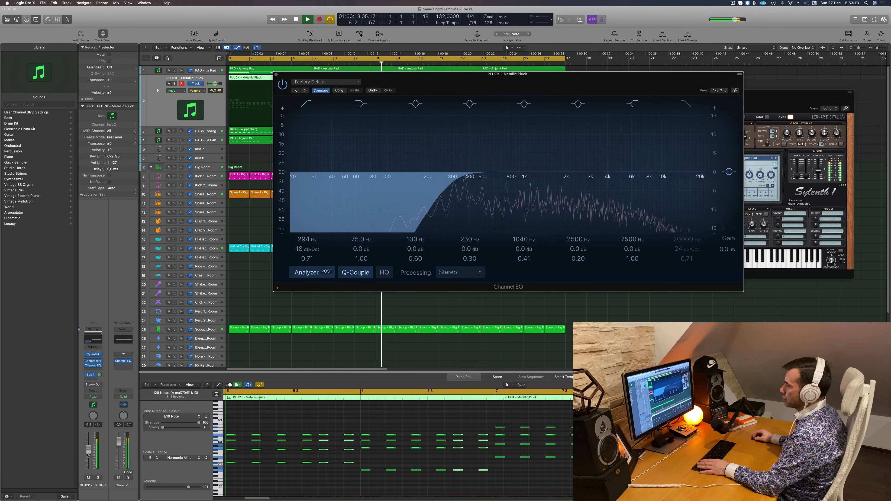
Slightly raise the filter control cutoff in the Metallic Pluck track's Sylenth1 and move its window off the EQ curve.
click(92, 337)
click(97, 356)
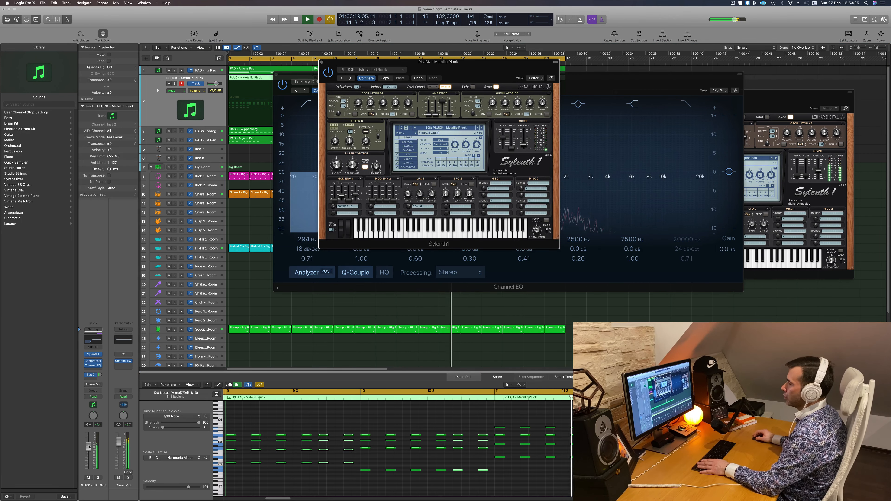
drag(335, 163, 335, 161)
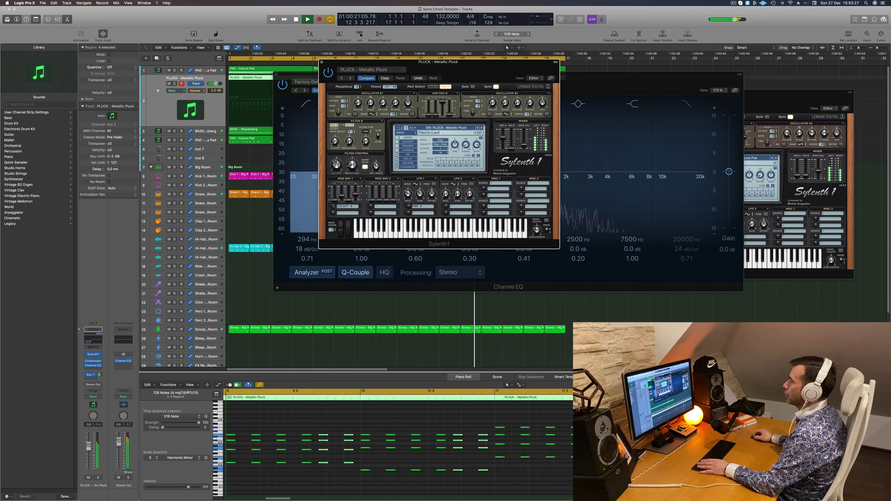
drag(438, 71, 720, 205)
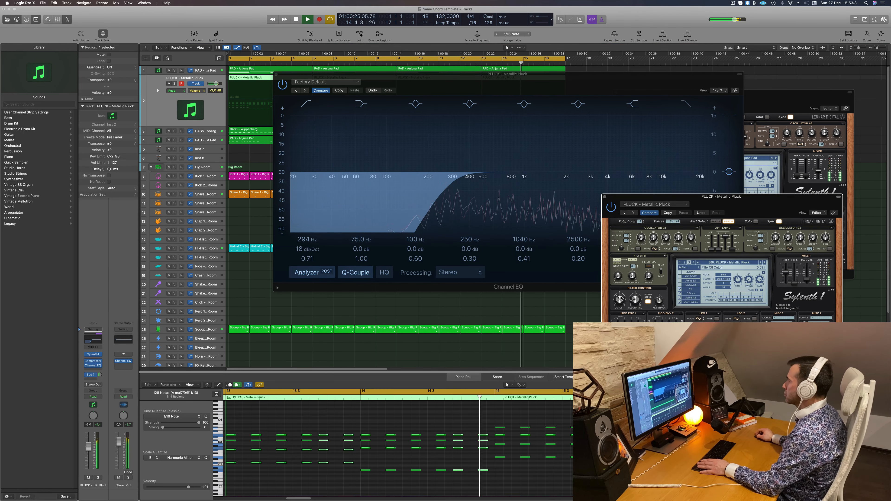
Close the Metallic Pluck track's Sylenth1 and Channel EQ windows and deselect its regions.
click(605, 198)
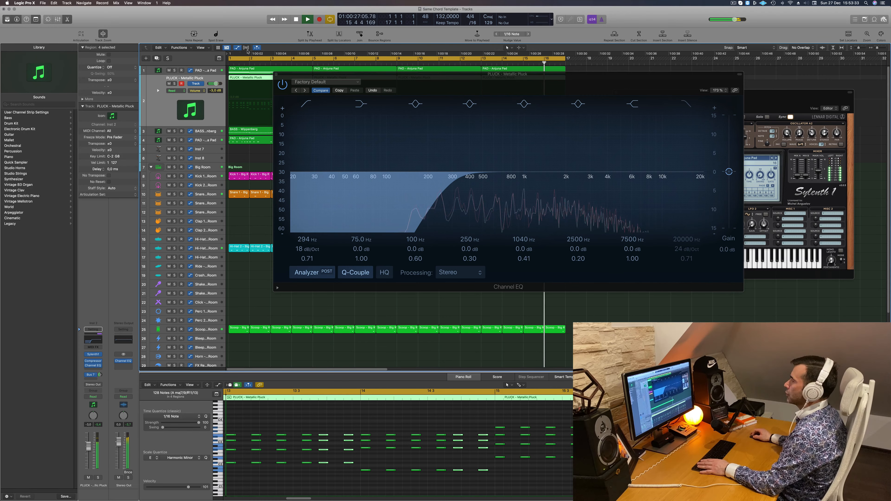
click(276, 74)
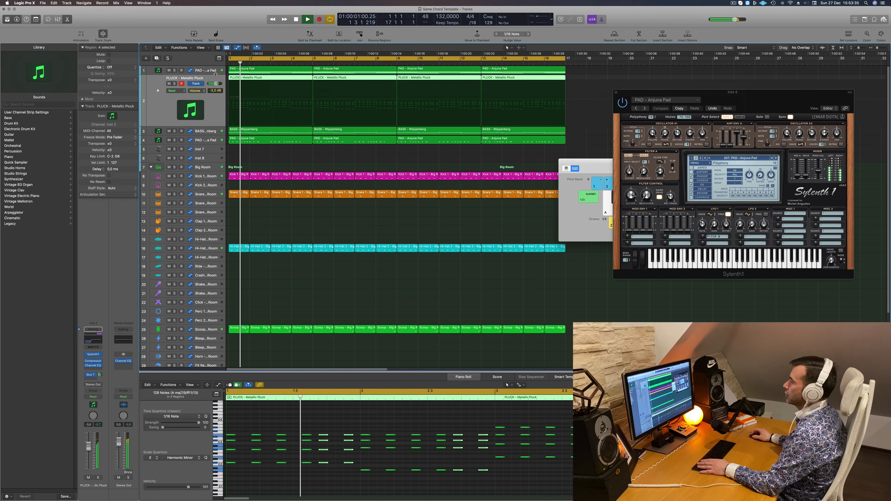
click(323, 228)
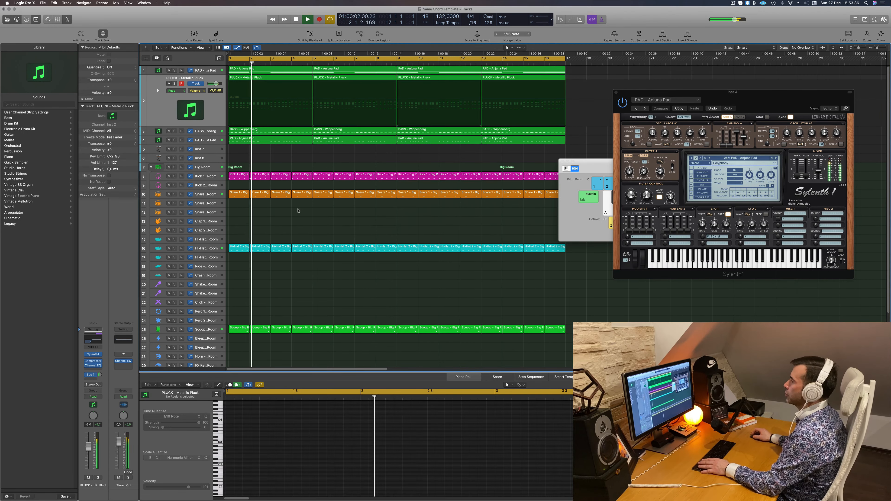
Open the melody track's Channel EQ, adjust the filter control cutoff in its Sylenth1 and move that window clear of the EQ curve.
click(212, 140)
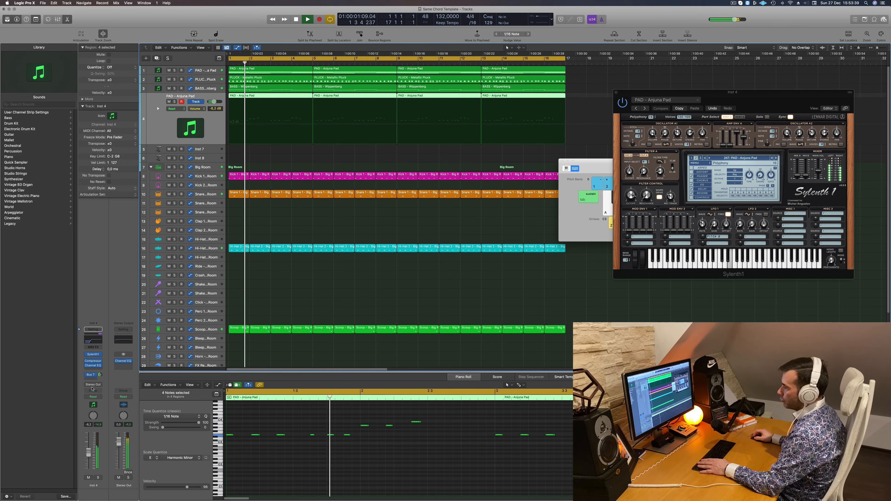
click(93, 366)
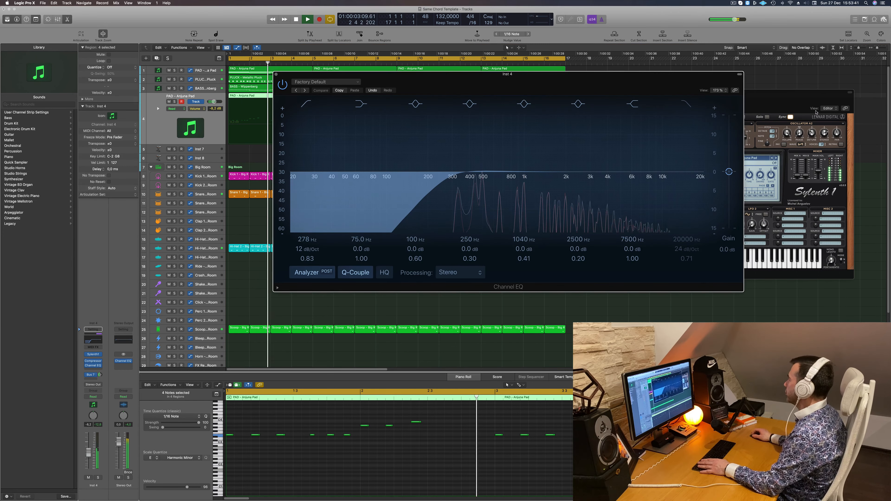
click(784, 110)
drag(635, 196, 634, 217)
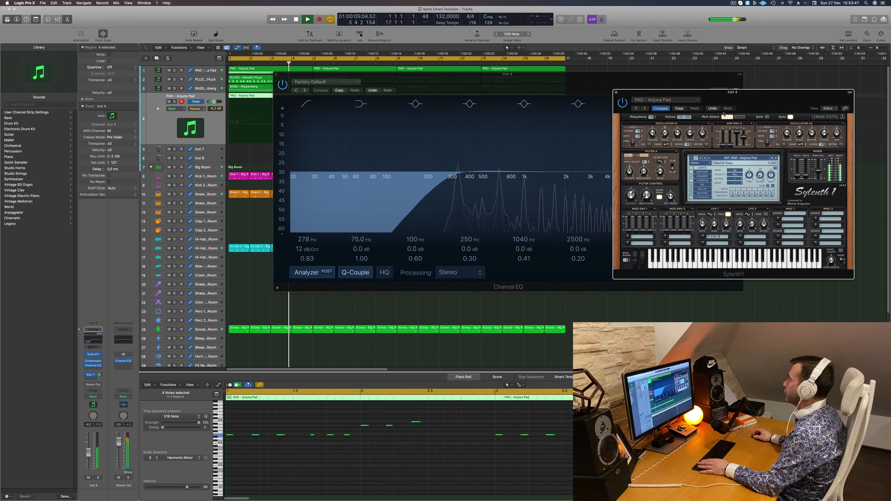
drag(738, 112, 689, 197)
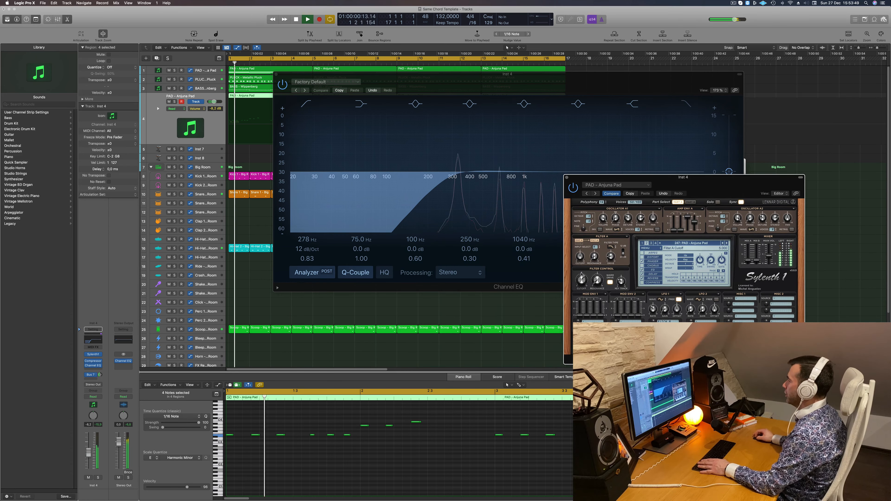
Close the melody track's Channel EQ and Sylenth1 windows and reposition the Musical Typing window.
click(276, 74)
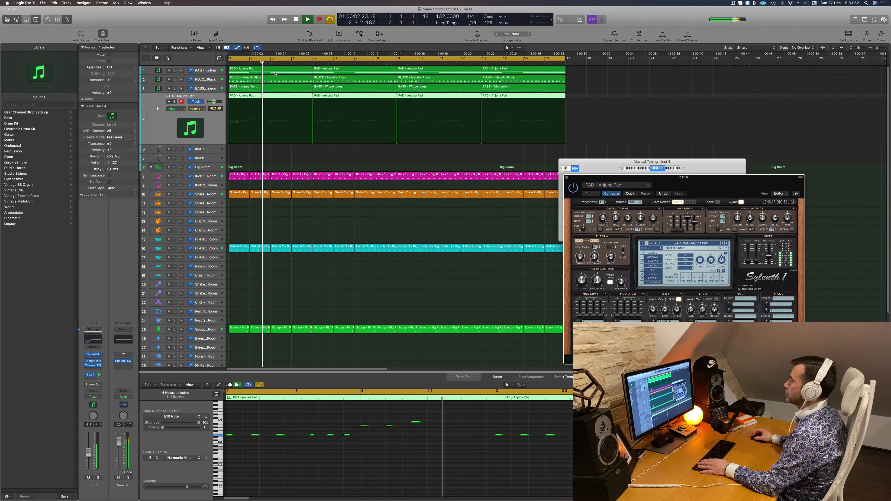
click(567, 177)
drag(598, 168, 544, 149)
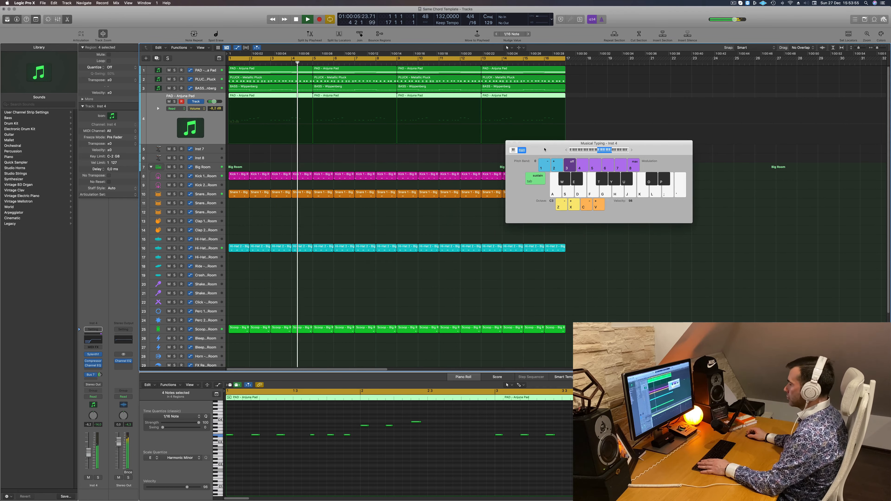
click(367, 153)
Select the Anjuna Pad chord track, raise its volume to -11,2 dB and restart playback.
click(212, 80)
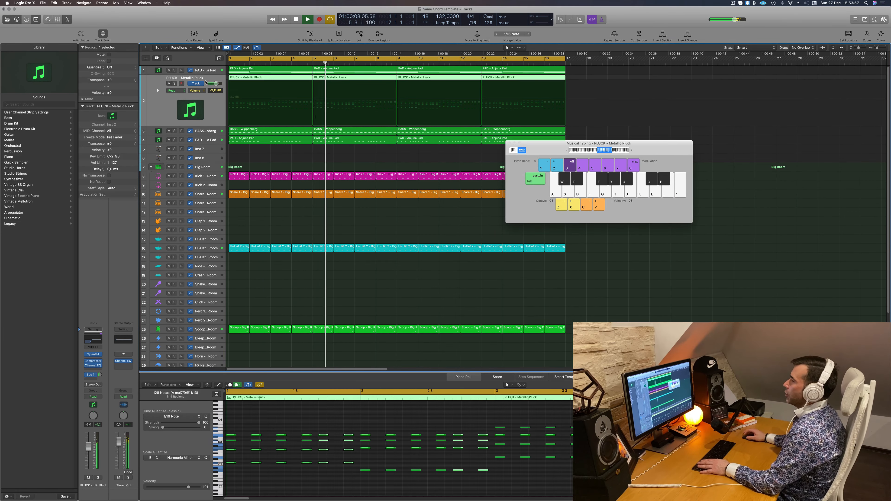
click(208, 69)
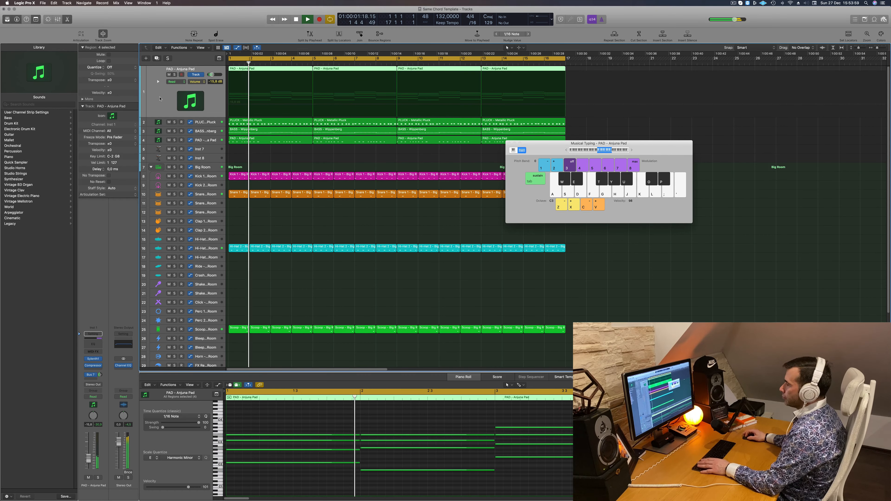
key(Return)
key(Return)
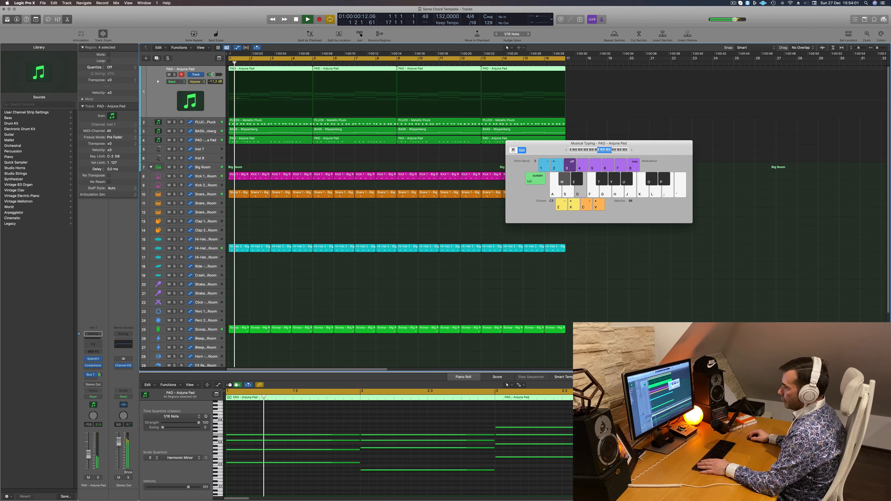
Add a Channel EQ to the chord pad track with a 12 dB/Oct low cut at 208 Hz and restart playback.
click(92, 345)
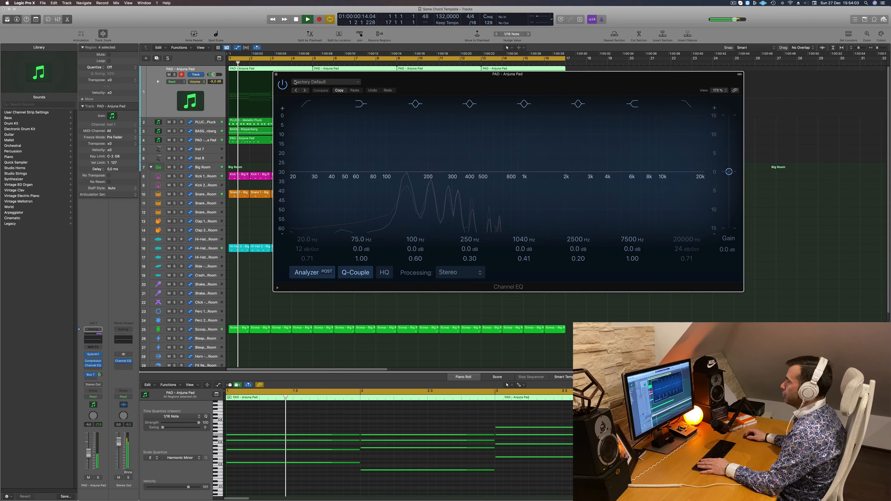
click(304, 106)
drag(310, 154, 431, 154)
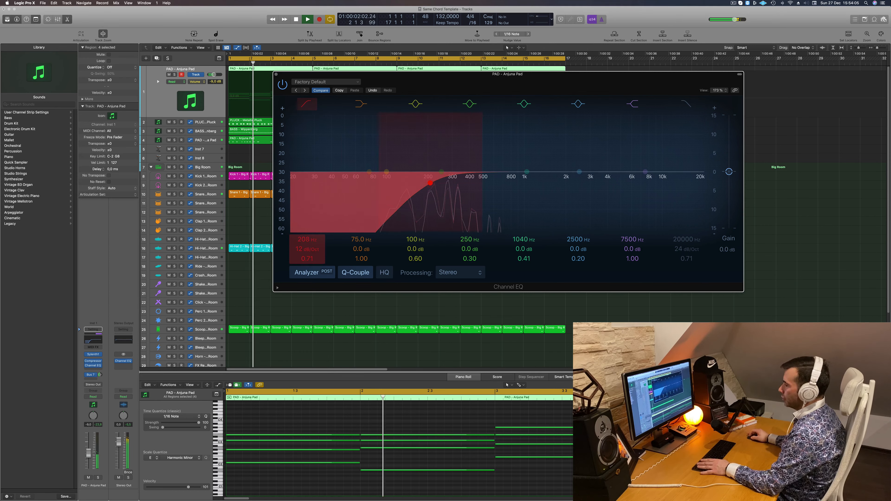
key(Return)
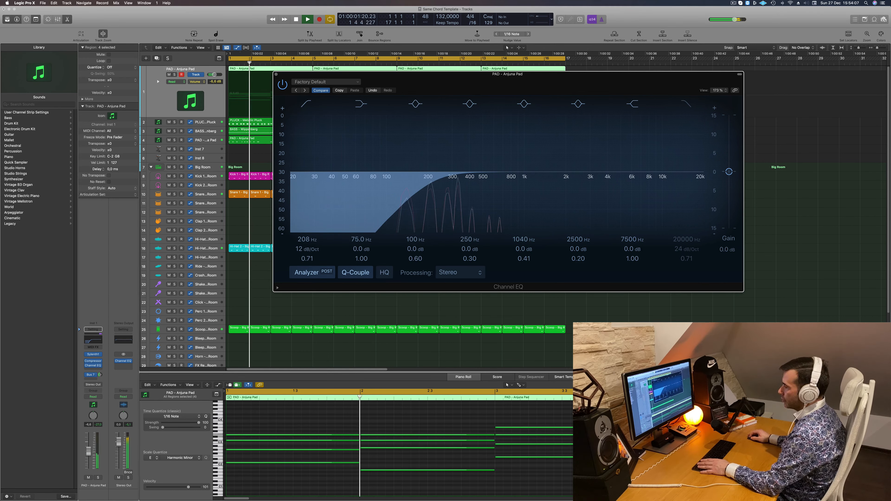
key(Return)
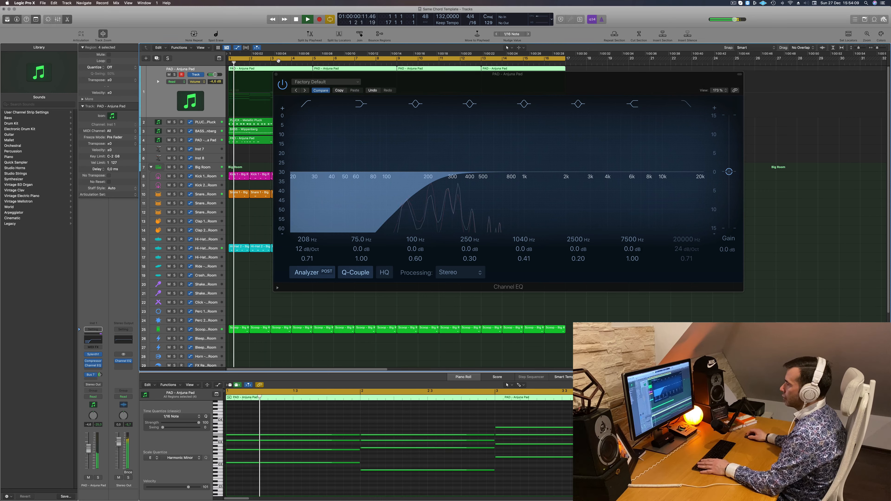
Adjust the filter control cutoff in the chord pad's Sylenth1, close its plug-in windows and lower the track volume to -6,8 dB.
click(94, 356)
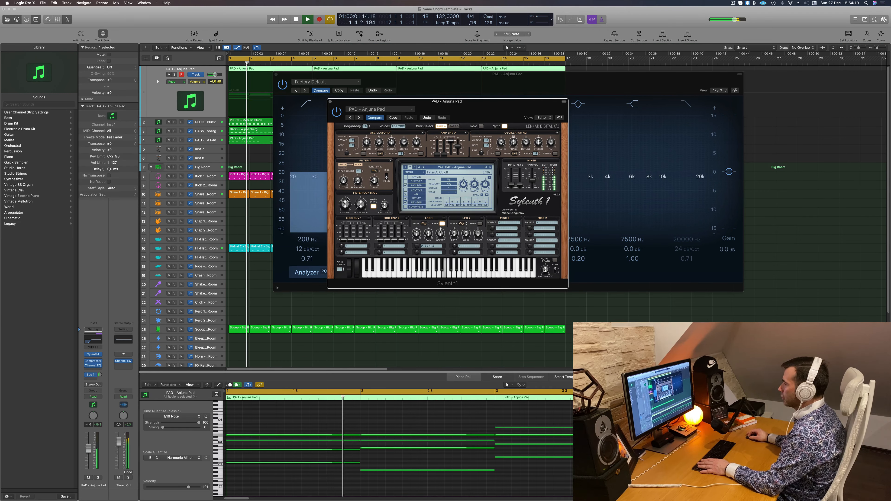
click(330, 101)
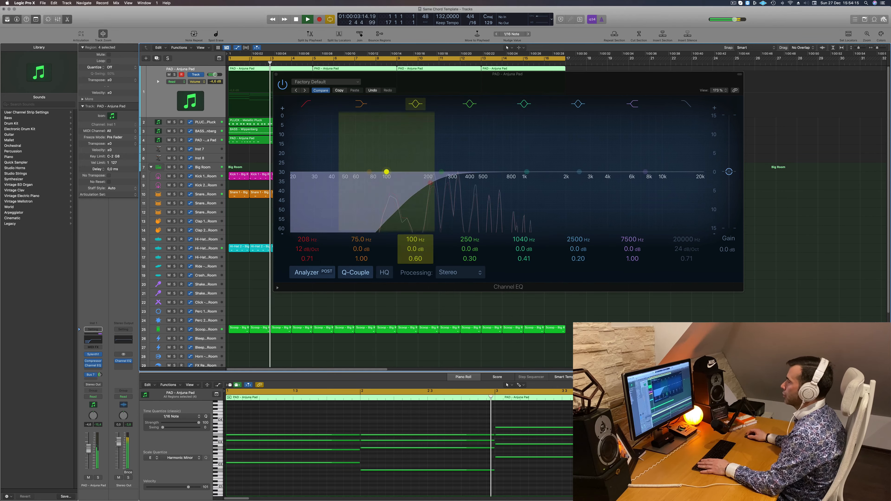
drag(464, 78, 586, 124)
key(Return)
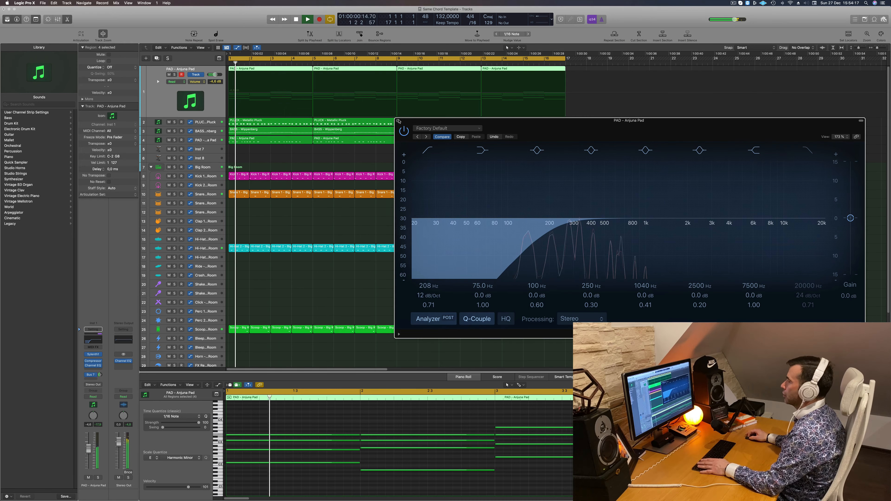
click(399, 120)
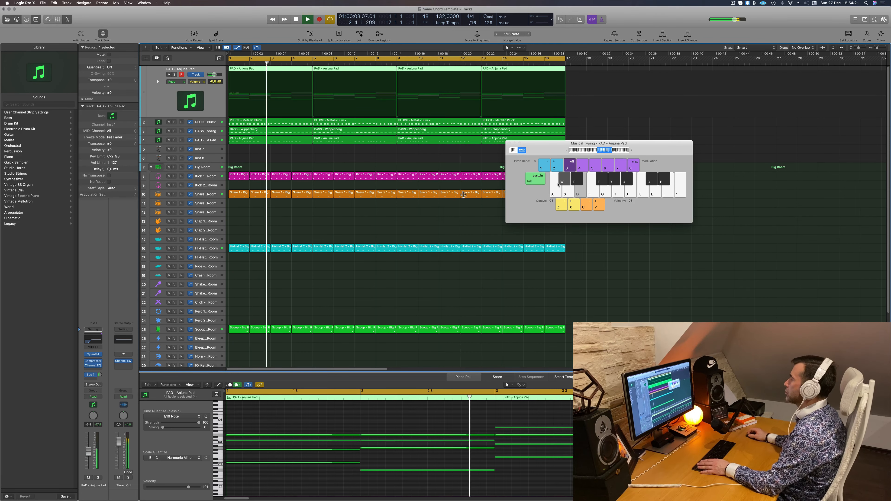
drag(552, 149, 583, 174)
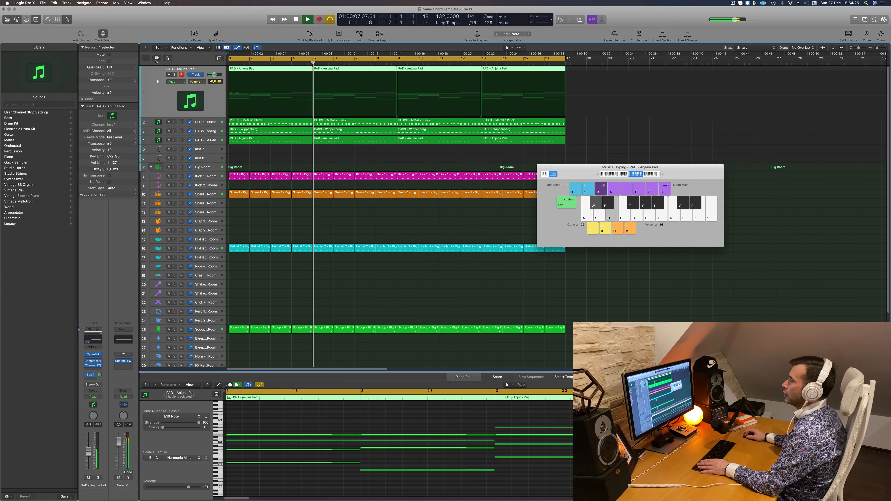
Duplicate the chord pad track with its settings and copy the first four-bar pad region onto the duplicate.
key(super+d)
click(272, 74)
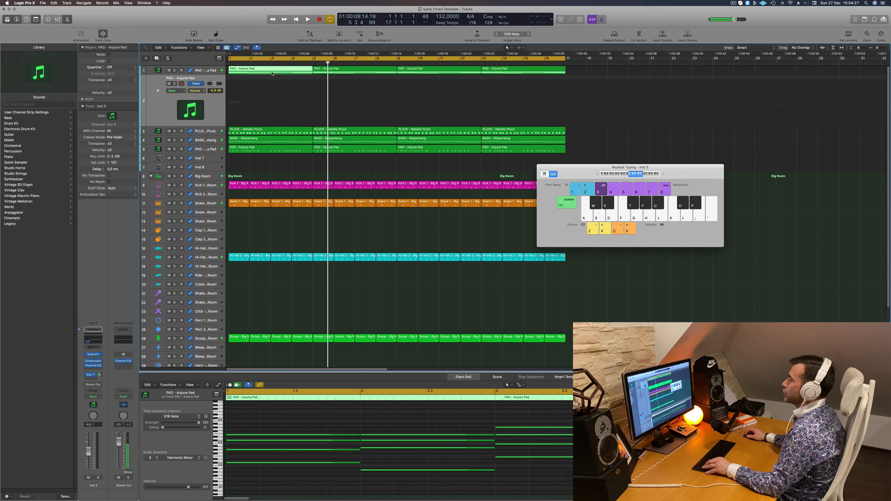
drag(271, 71, 271, 109)
Shorten all chord notes in the copied pad region to about an eighth note each and play it back.
scroll(300, 484, down, 5)
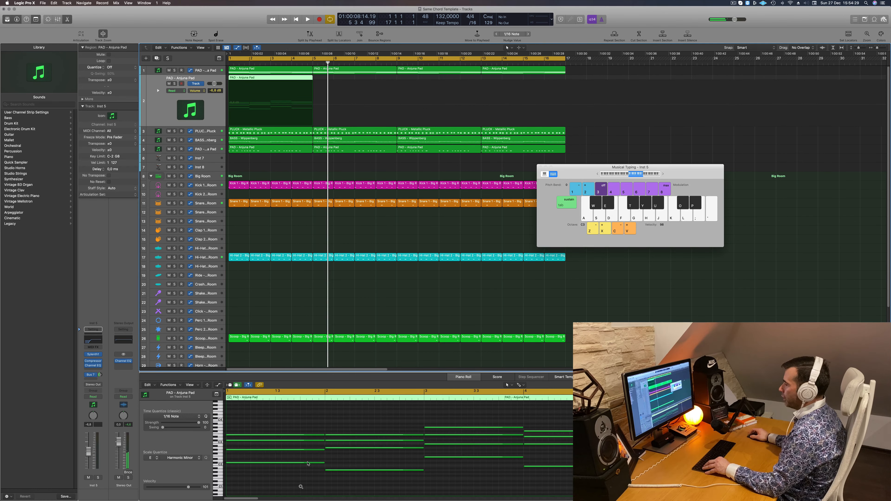
scroll(291, 430, up, 3)
scroll(288, 427, down, 4)
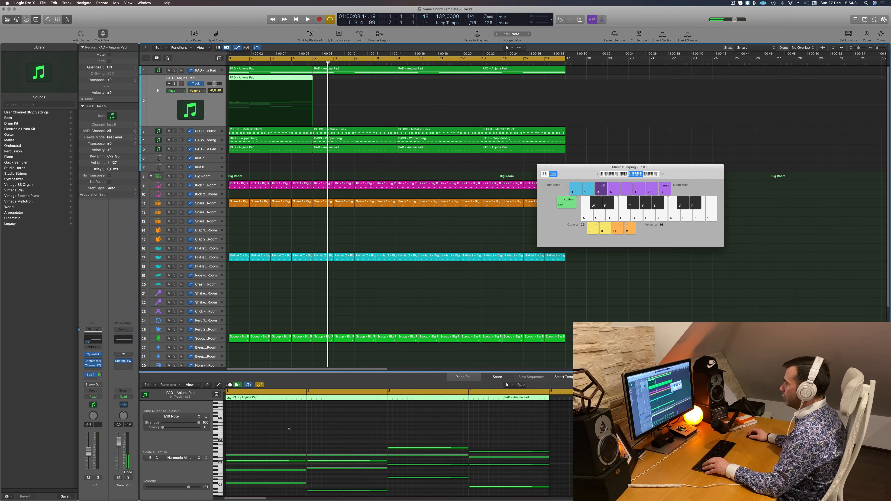
drag(289, 404, 509, 493)
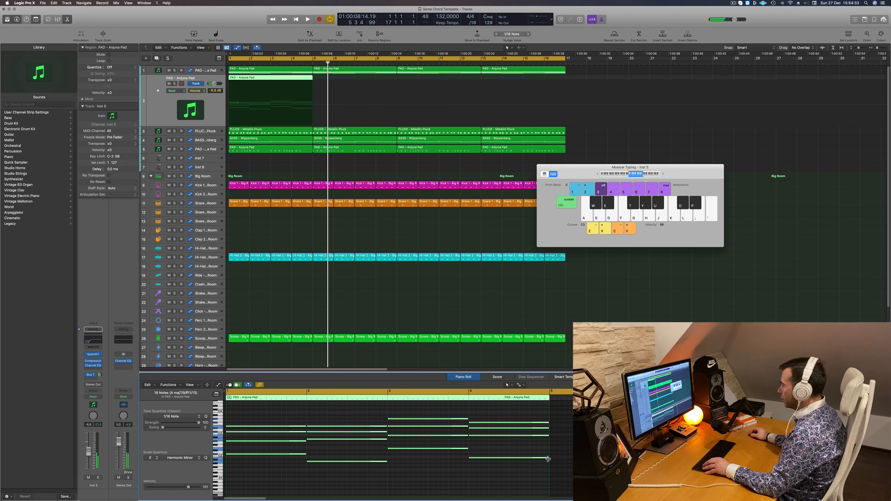
drag(548, 459, 488, 462)
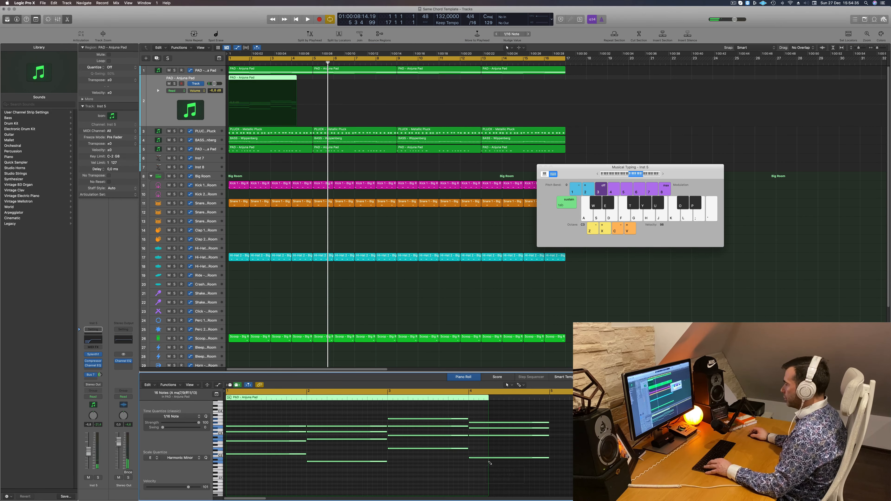
key(super+z)
drag(547, 459, 397, 448)
key(super+z)
key(space)
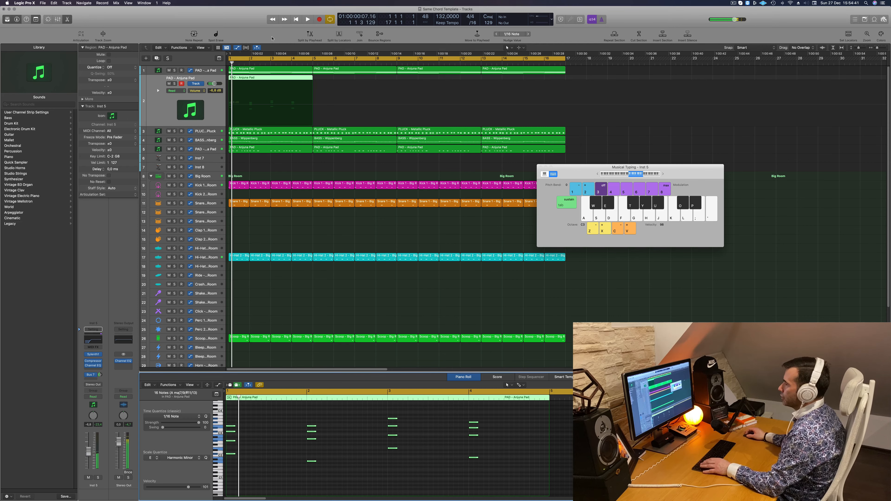
Copy the short-chord region along the duplicate track until it fills all 16 bars, and stop playback.
drag(284, 80, 369, 80)
shift+click(297, 78)
drag(297, 78, 466, 75)
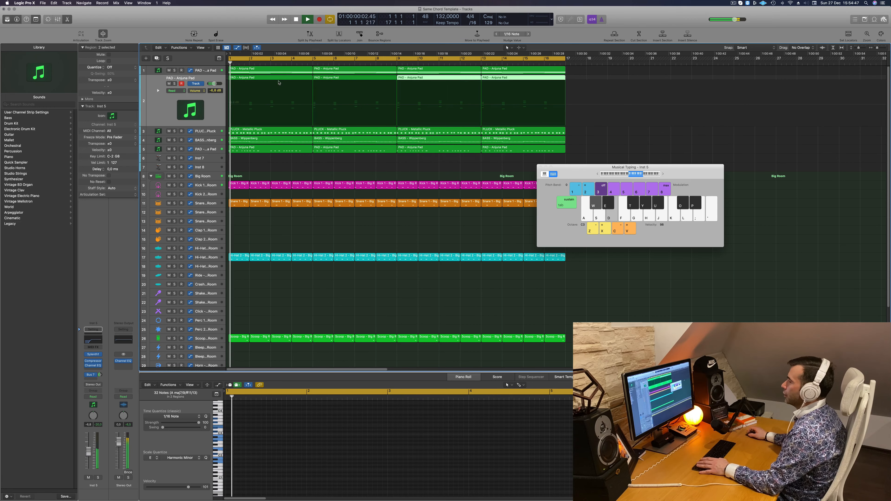
click(103, 354)
key(space)
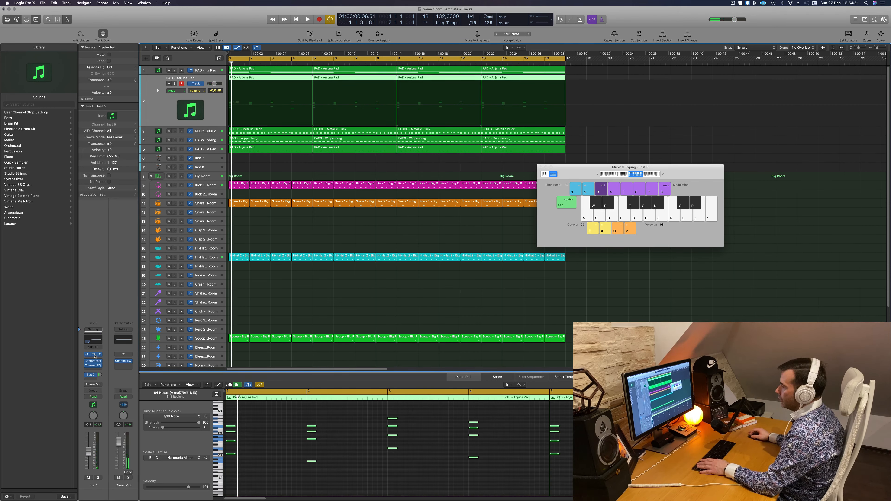
Open the duplicate track's Sylenth1, browse its presets, load LEAD - 80's Cop and start playback.
click(94, 355)
drag(477, 85, 562, 148)
click(480, 206)
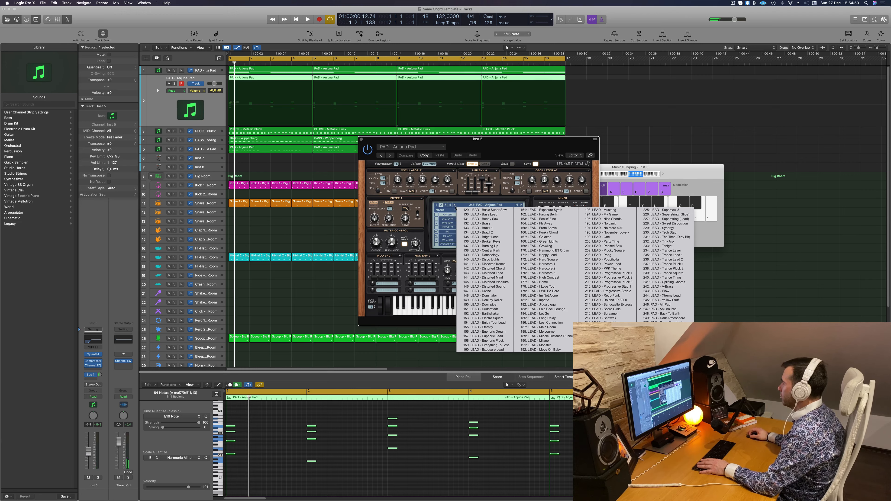
click(447, 207)
click(465, 205)
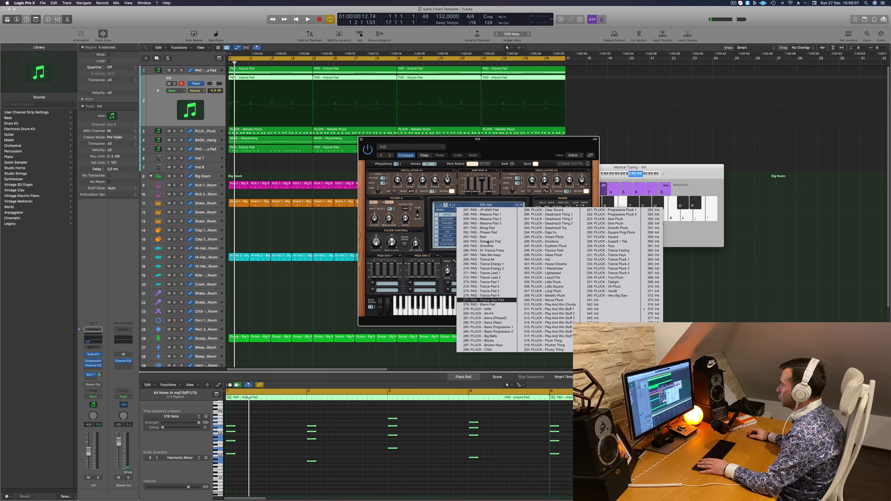
click(446, 215)
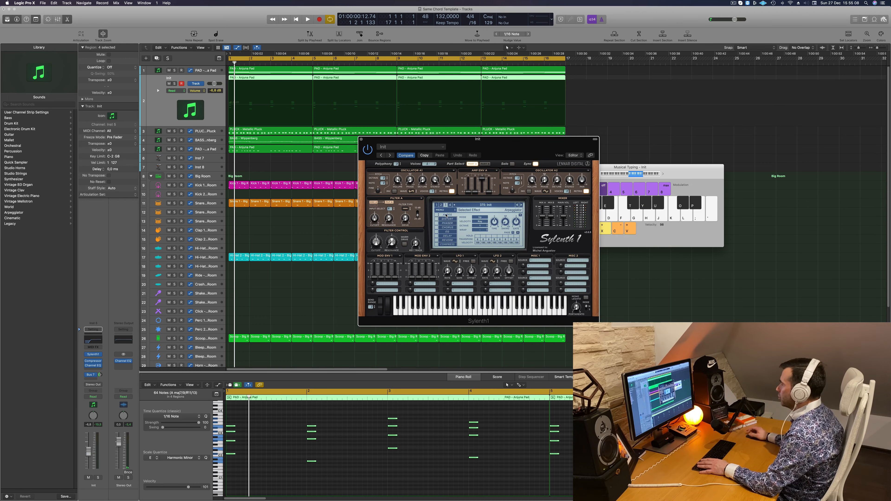
click(475, 205)
click(438, 206)
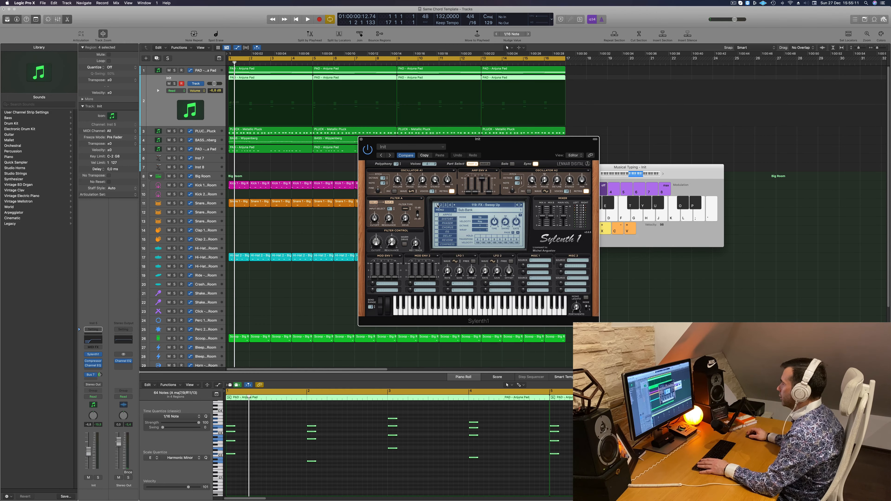
click(467, 206)
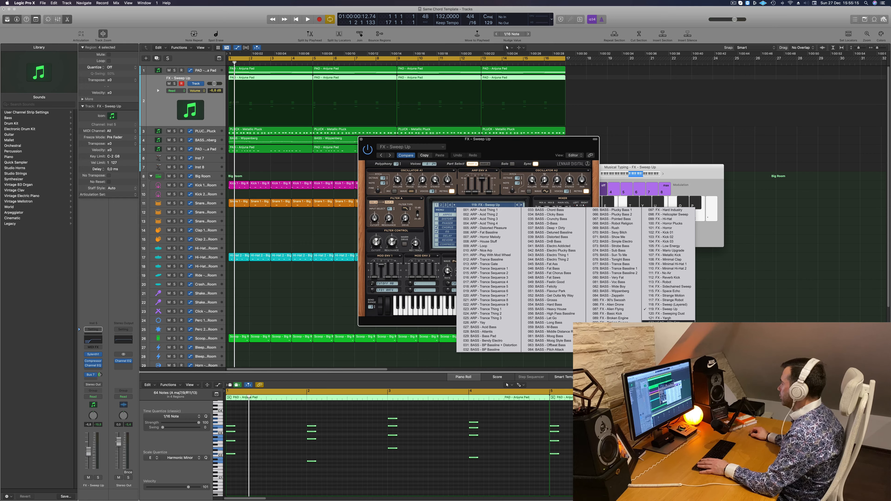
click(660, 322)
key(space)
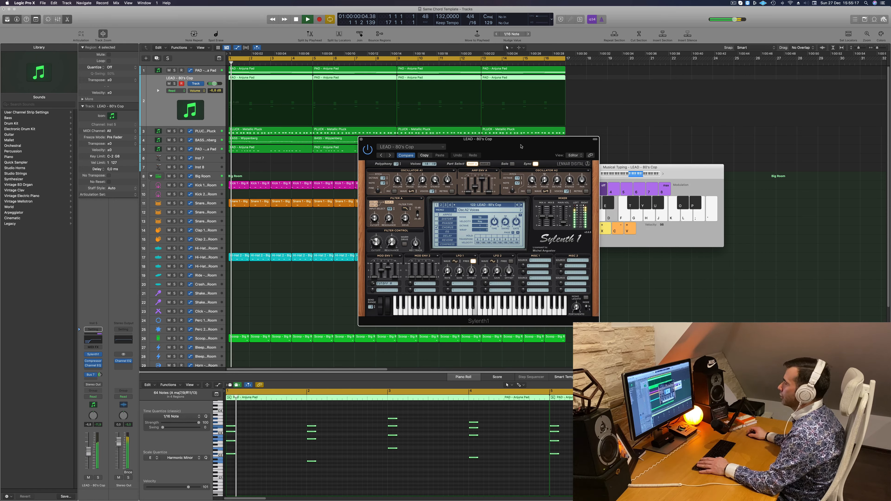
Raise the LEAD - 80's Cop track's volume to -4.4 dB while auditioning the loop.
key(space)
key(space)
drag(88, 462, 88, 459)
key(space)
key(space)
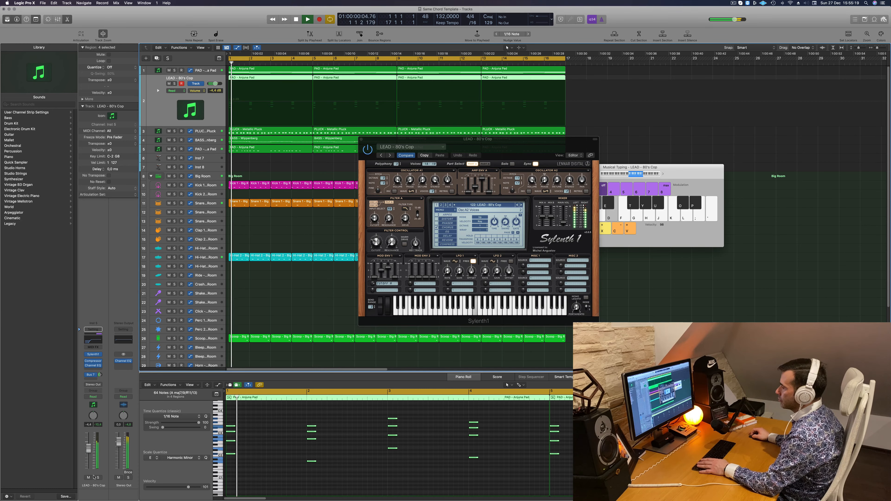
key(ctrl+s)
key(space)
key(space)
key(ctrl+s)
key(space)
key(space)
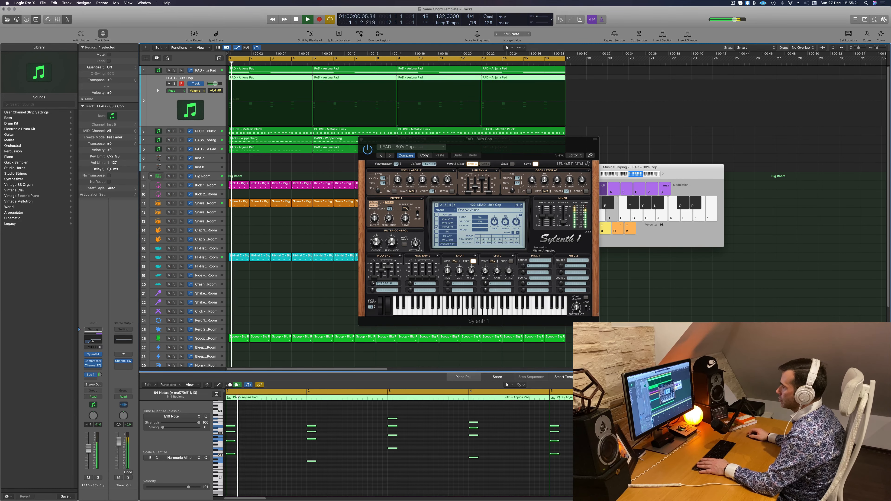
Apply a 12 dB/Oct low cut at 91.5 Hz with a Q of 0.75 in the lead track's Channel EQ and play the loop.
click(94, 365)
key(space)
key(space)
drag(418, 183, 297, 175)
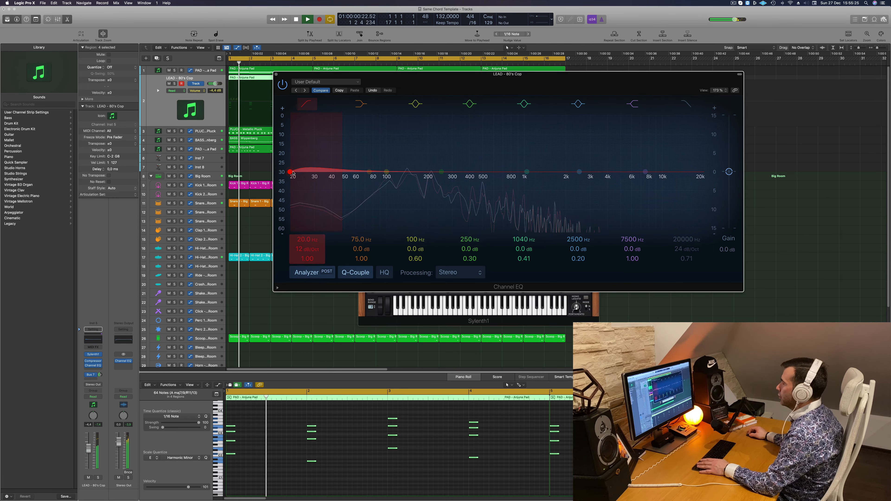
drag(297, 175, 385, 178)
key(space)
key(space)
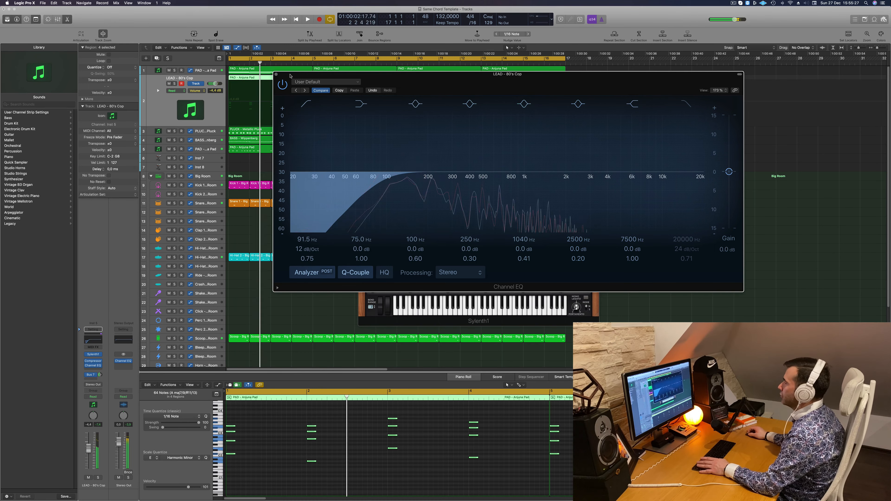
key(super+w)
key(space)
key(space)
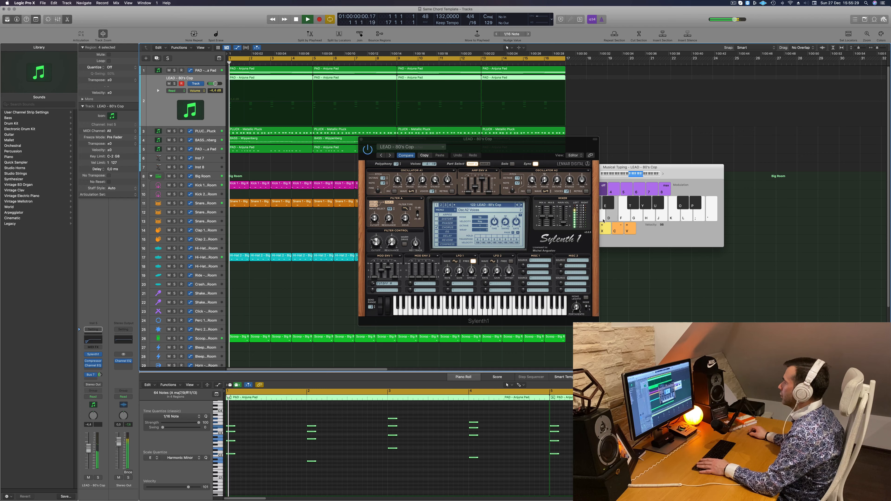
Audition the following Sylenth1 lead presets on the loop, advancing from LEAD - 80's Lead to LEAD - Airy Guitar.
key(space)
click(520, 205)
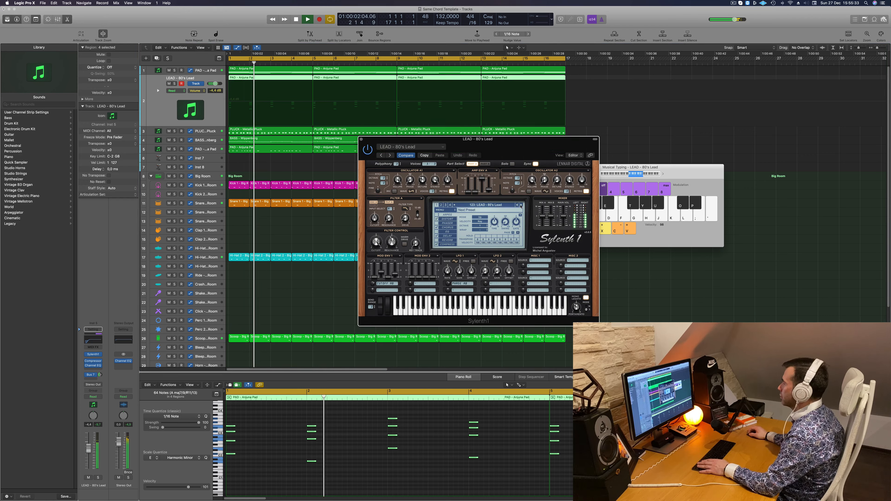
click(520, 205)
key(space)
key(space)
click(521, 206)
key(space)
key(space)
Lower the lead track's volume to -6.4 dB during playback and reposition the Sylenth1 window.
drag(509, 140, 531, 139)
key(space)
key(space)
drag(90, 449, 90, 452)
key(space)
key(space)
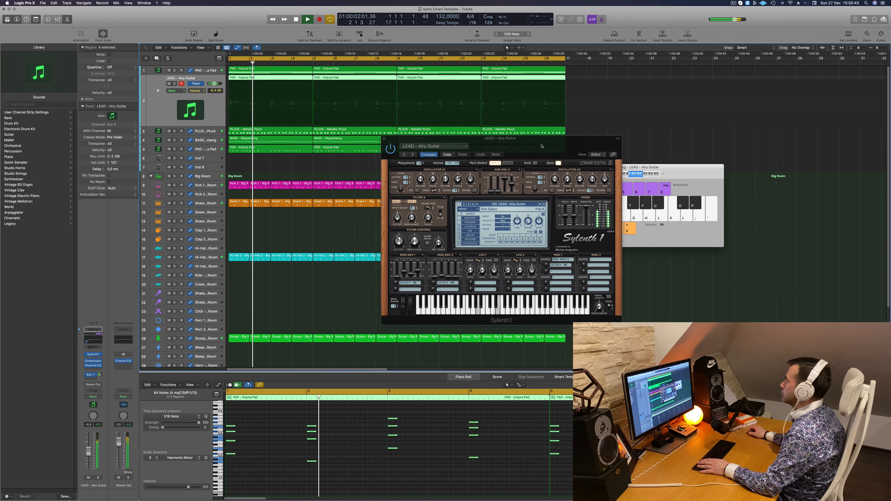
drag(543, 152, 533, 150)
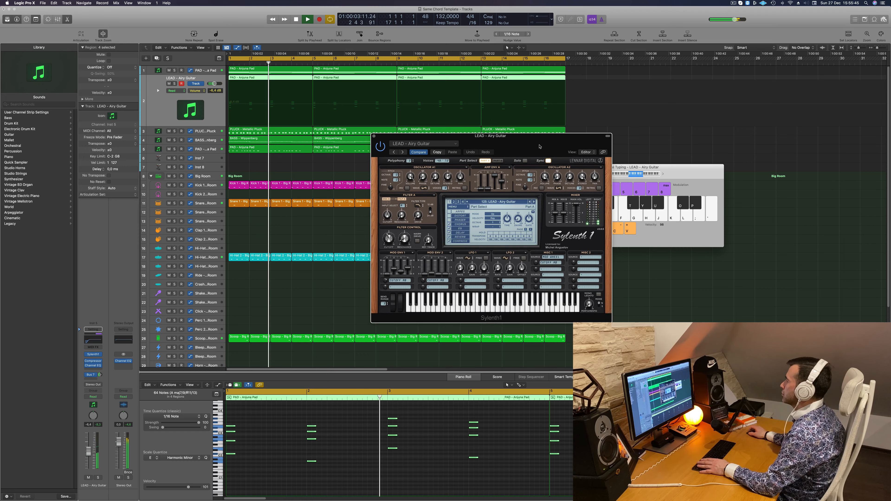
Advance the Sylenth1 preset to LEAD - Altra 2, playing the loop after each change.
click(534, 202)
key(space)
key(space)
click(535, 203)
key(space)
key(space)
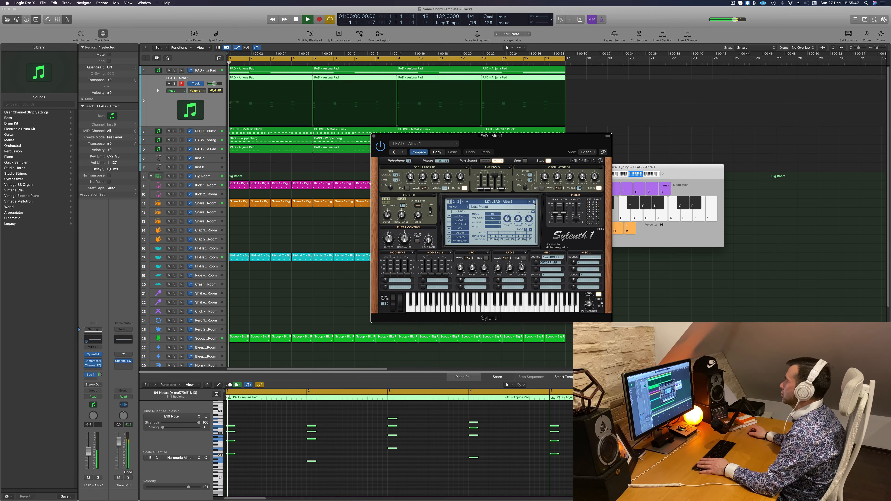
Advance the Sylenth1 preset to LEAD - Basic Super Saw and audition it on the loop.
click(535, 203)
key(space)
key(space)
click(535, 203)
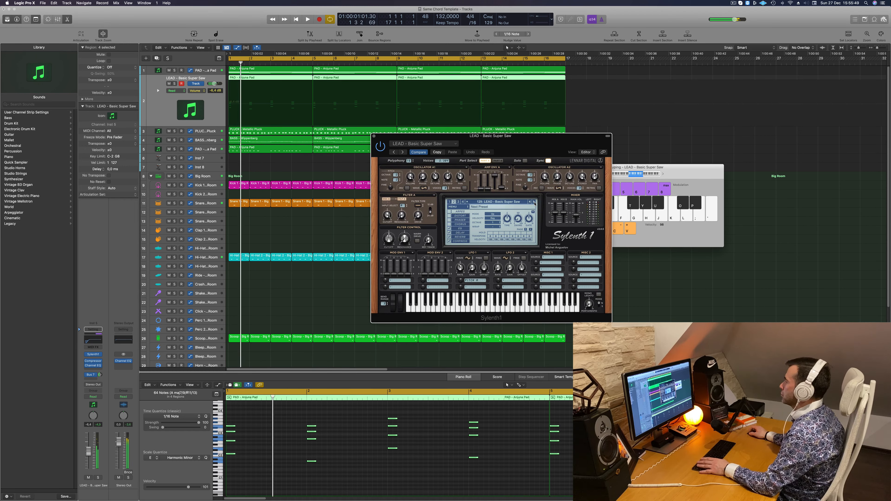
key(space)
key(space)
key(space)
key(space)
Move the Sylenth1 window clear and duplicate all selected chord notes about one and a half beats later in the Piano Roll.
drag(529, 140, 605, 55)
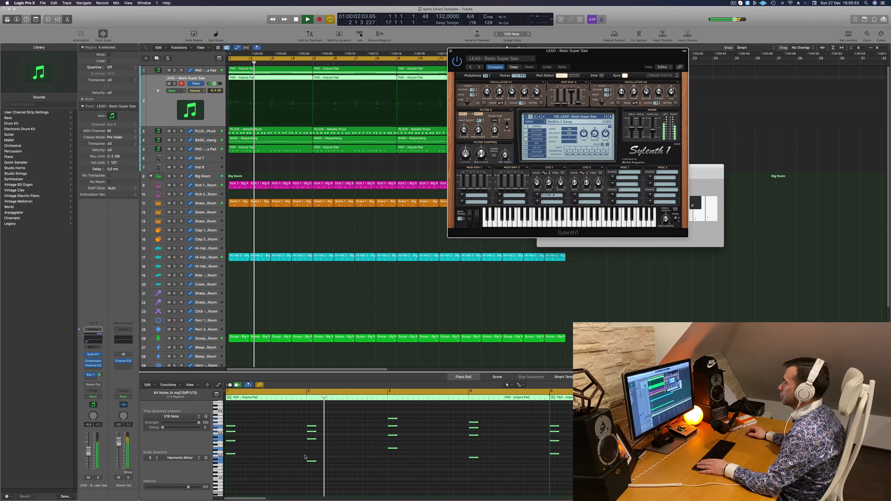
key(space)
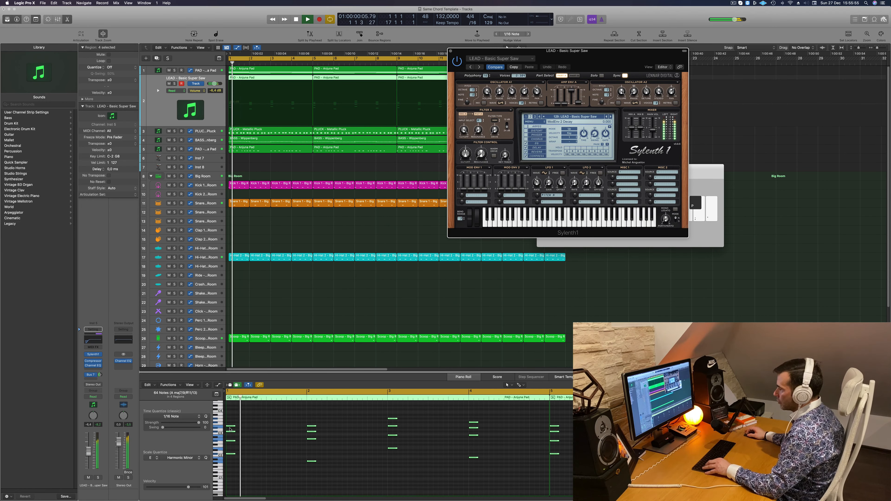
drag(230, 428, 263, 428)
key(space)
key(space)
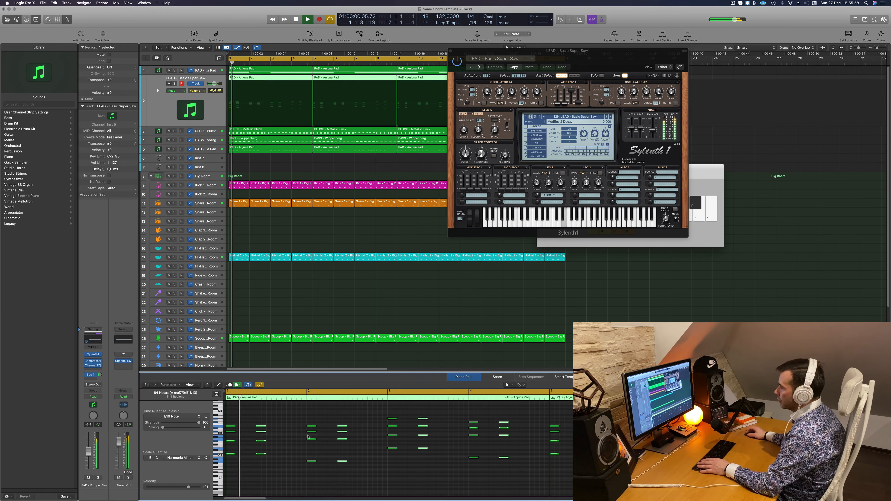
click(277, 447)
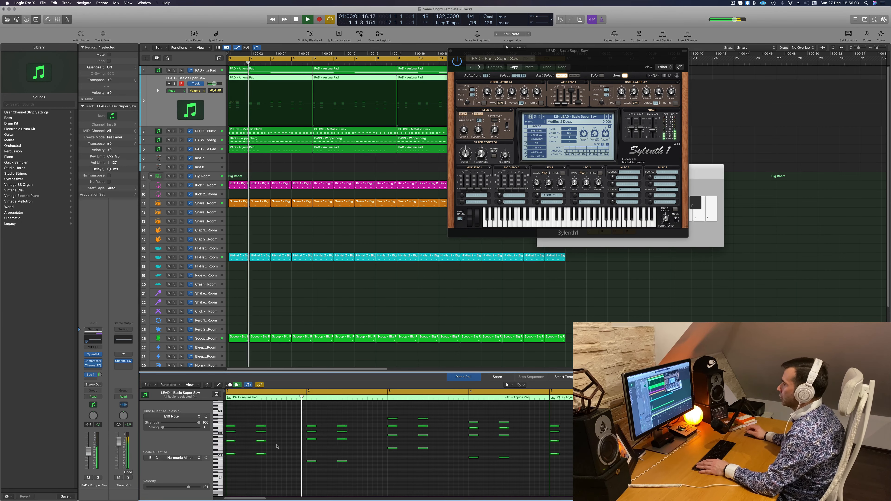
Lower the lead track's volume to -13.0 dB and advance the Sylenth1 preset to LEAD - Bendy Saw.
click(210, 110)
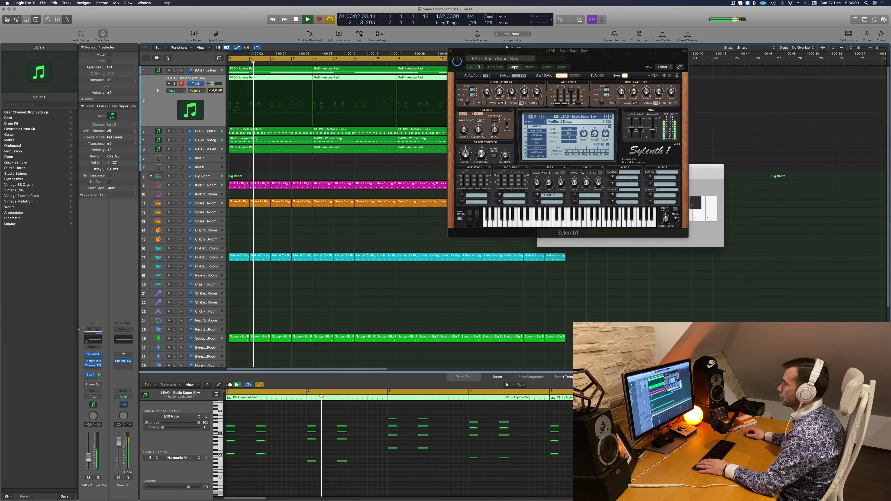
key(space)
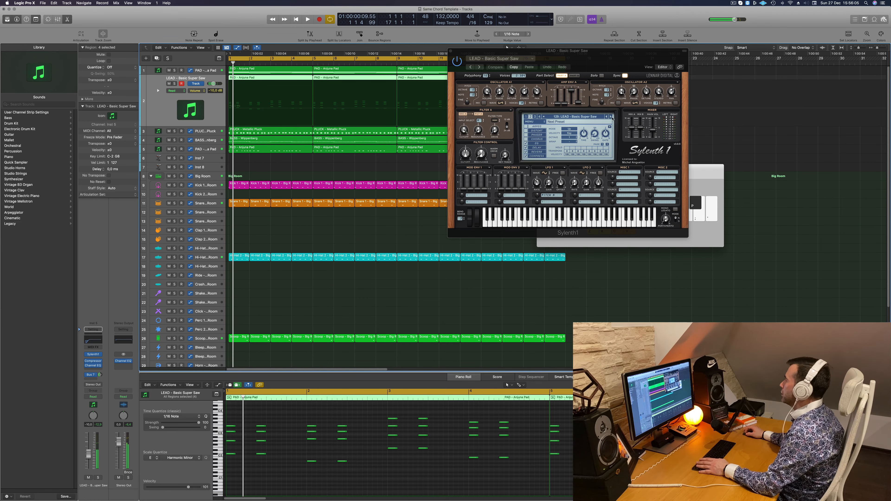
click(611, 118)
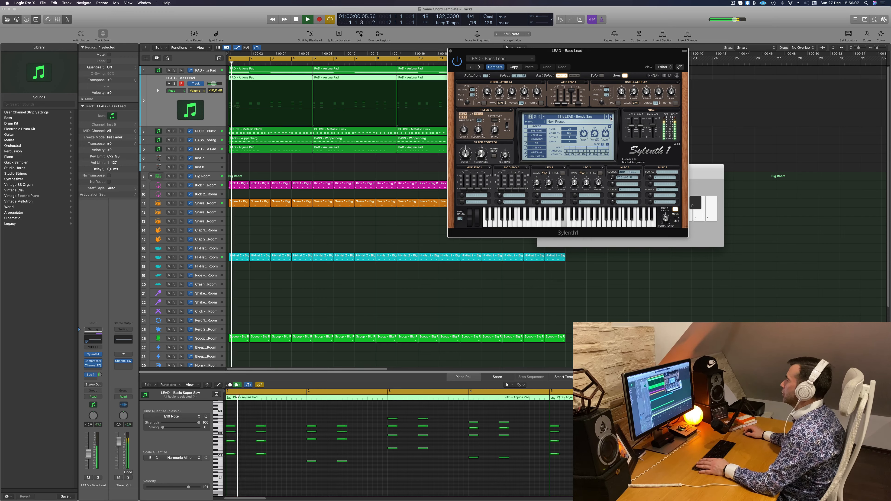
Audition further Sylenth1 lead presets up to LEAD - Burning Up and set the lead track's volume to -7.2 dB.
click(611, 118)
key(space)
click(612, 118)
key(space)
click(612, 118)
click(611, 118)
click(611, 118)
click(611, 118)
key(space)
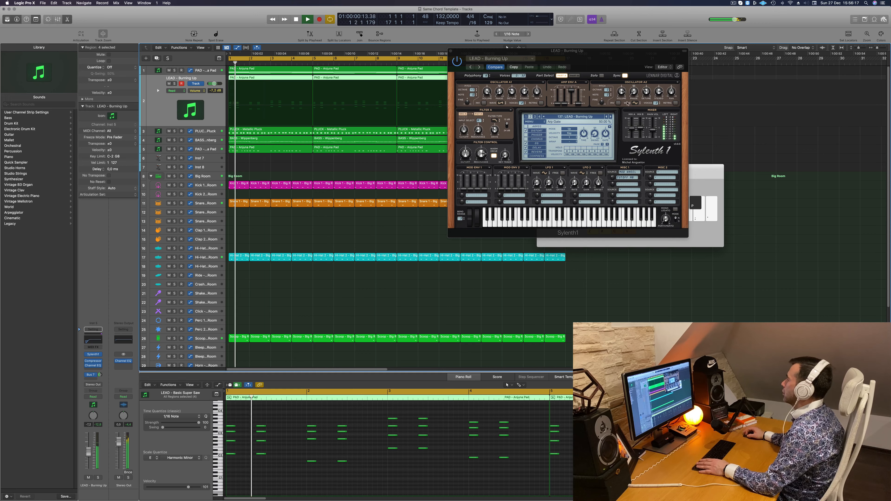
Advance the Sylenth1 preset to LEAD - Discover Trance and lower the lead track's volume to -13.4 dB.
click(611, 118)
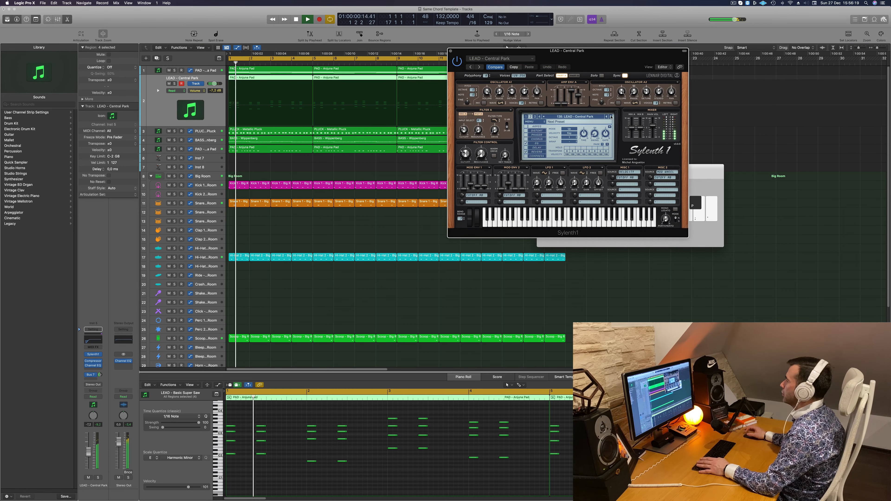
click(611, 117)
click(612, 117)
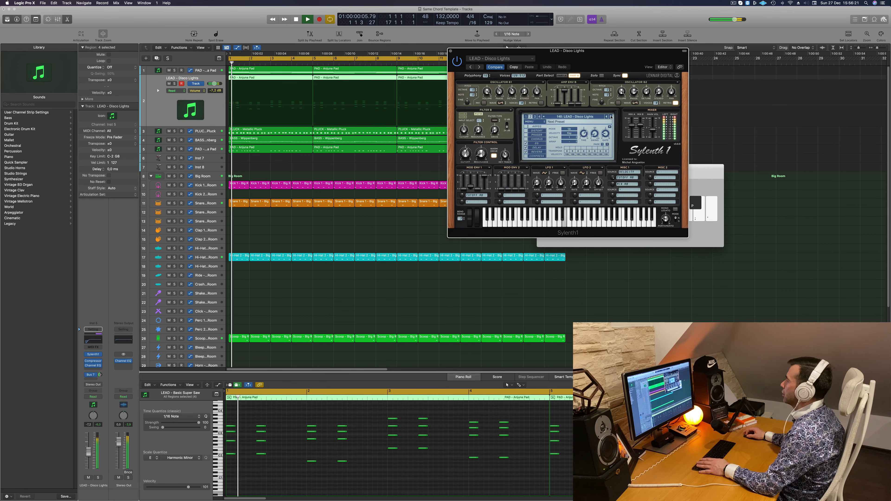
click(611, 117)
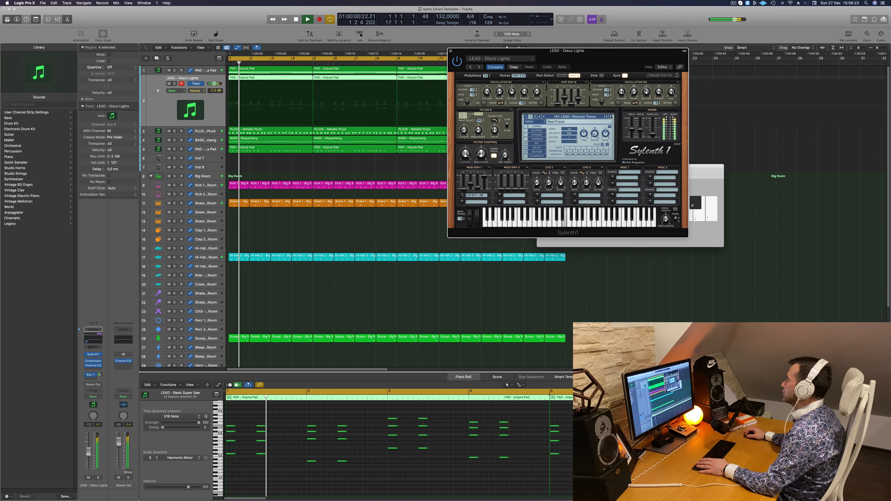
click(90, 455)
drag(88, 455, 88, 457)
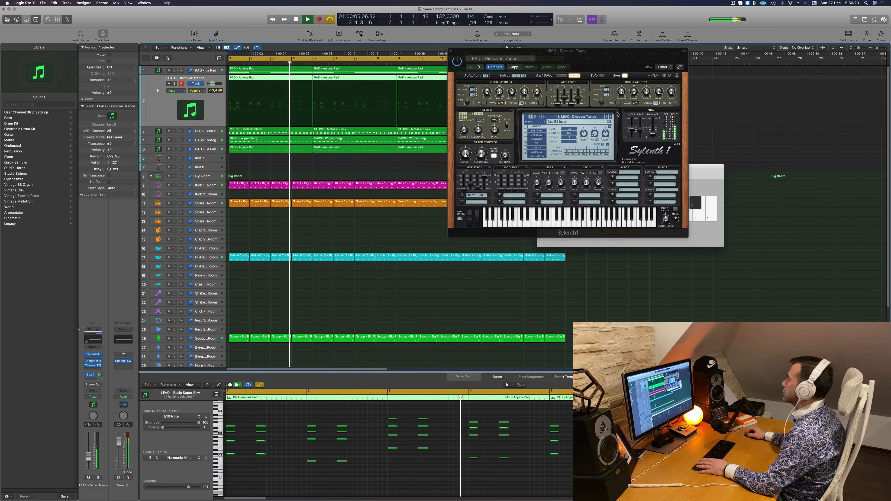
Audition the Sylenth1 presets from LEAD - Distorted Chord up to LEAD - Distorted Sound.
click(611, 117)
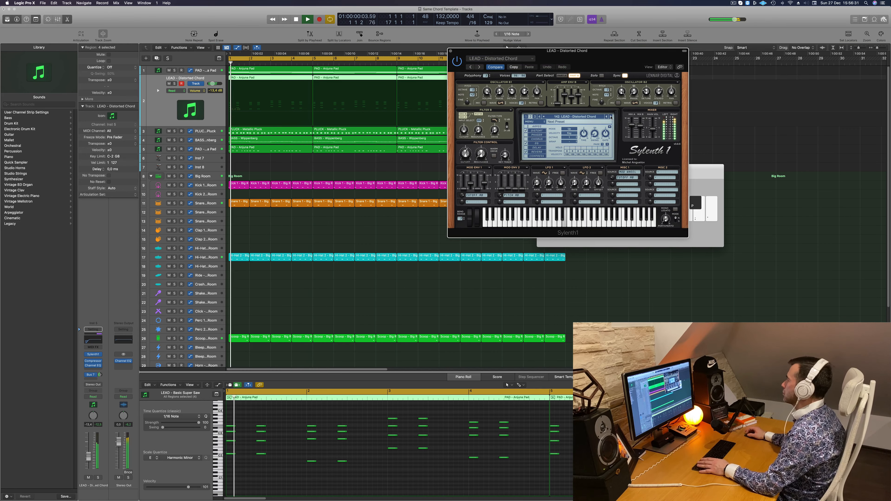
click(612, 117)
click(611, 117)
click(611, 117)
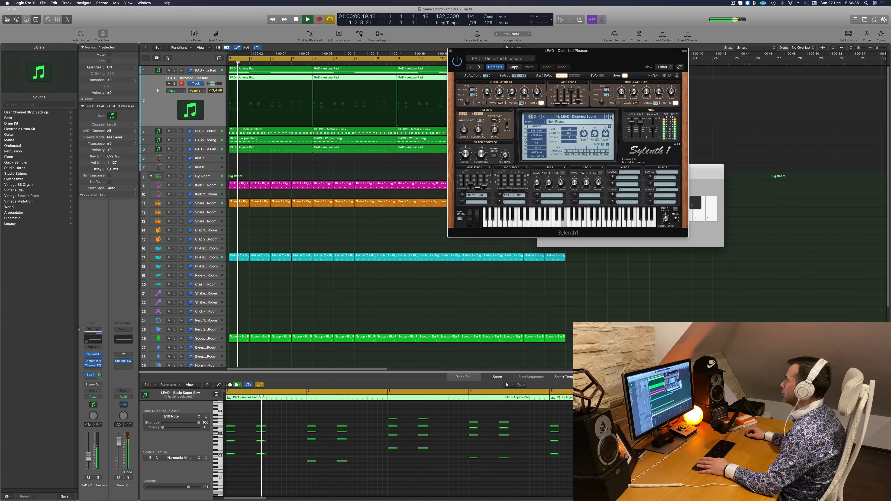
Continue auditioning Sylenth1 lead presets on the loop up to LEAD - Electro Square.
click(611, 117)
click(611, 117)
click(611, 117)
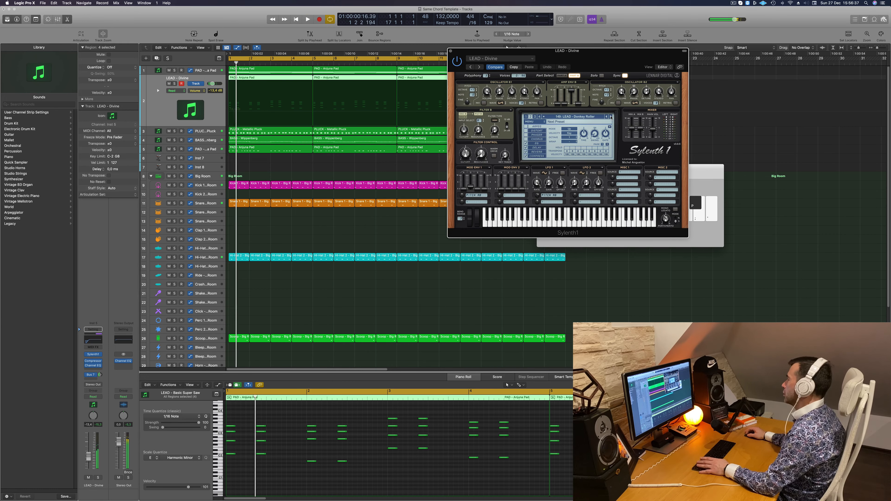
click(611, 117)
click(611, 117)
click(611, 117)
click(611, 117)
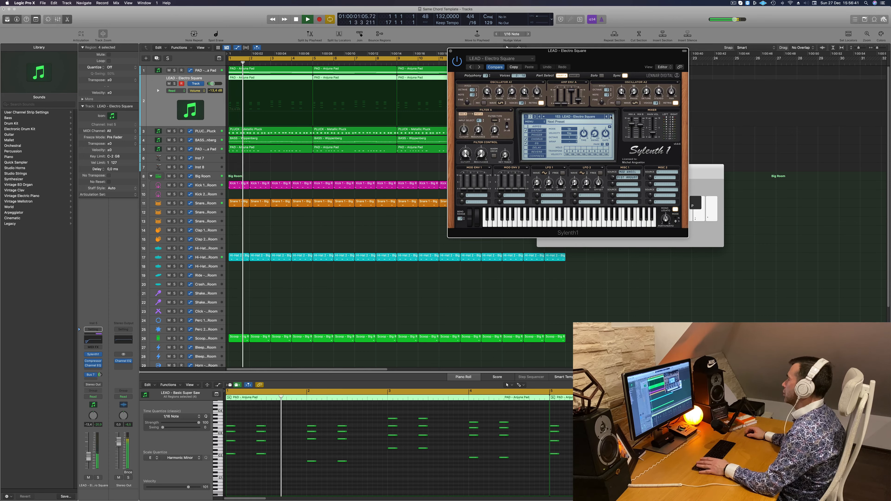
Audition further Sylenth1 presets up to LEAD - Feelin' Fine and raise the lead track's volume.
click(611, 117)
click(611, 117)
click(611, 117)
click(611, 118)
click(611, 118)
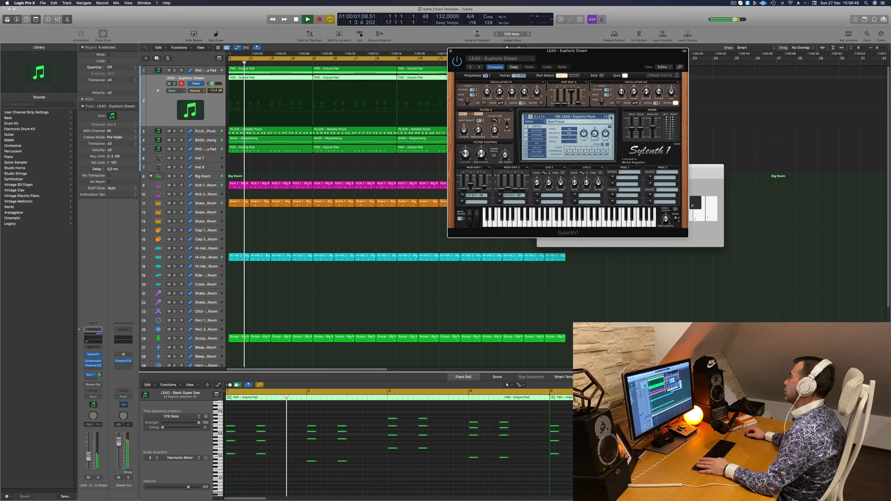
click(611, 117)
click(611, 117)
key(space)
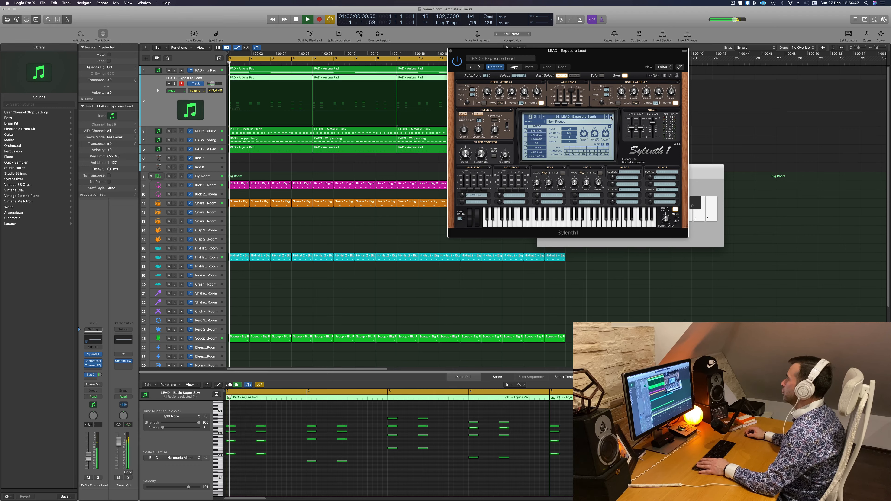
click(611, 117)
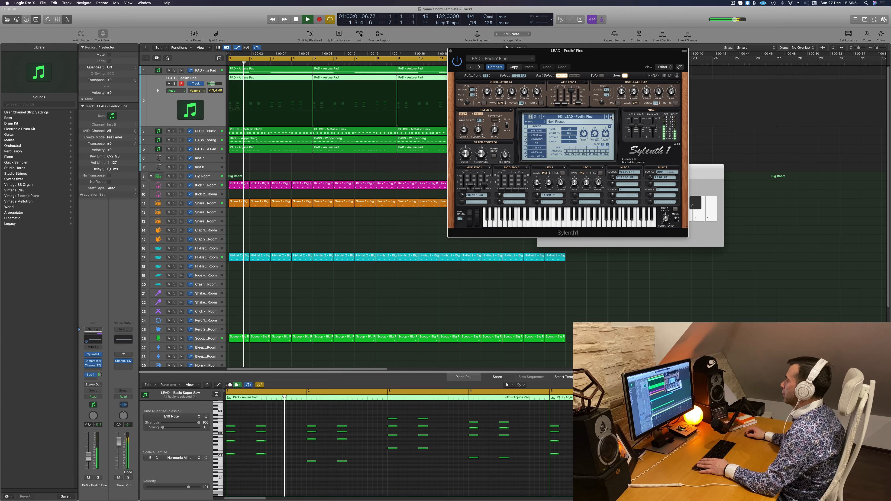
drag(88, 455, 89, 454)
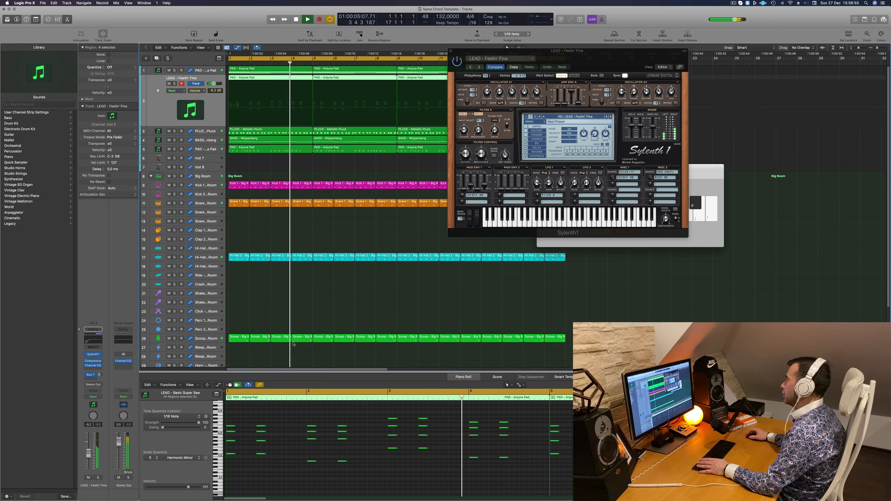
Advance the Sylenth1 preset to LEAD - From Above and slightly raise the lead track's volume.
click(611, 117)
click(611, 117)
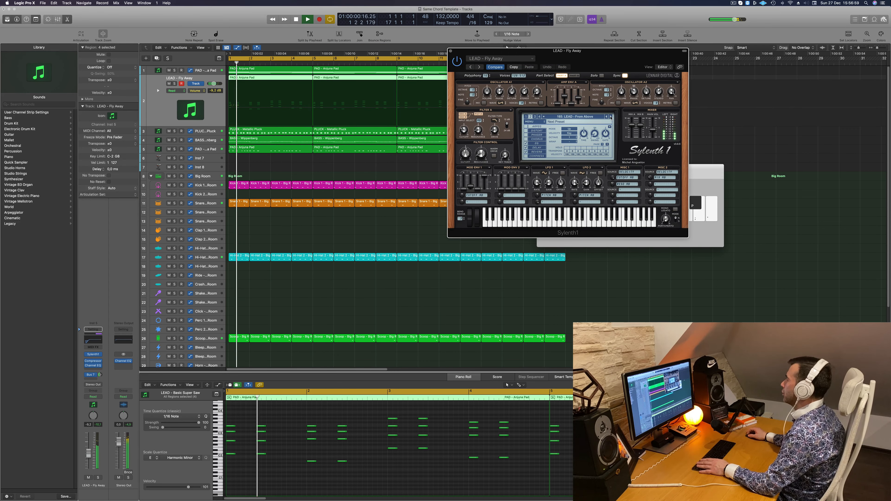
key(space)
key(space)
drag(597, 50, 610, 51)
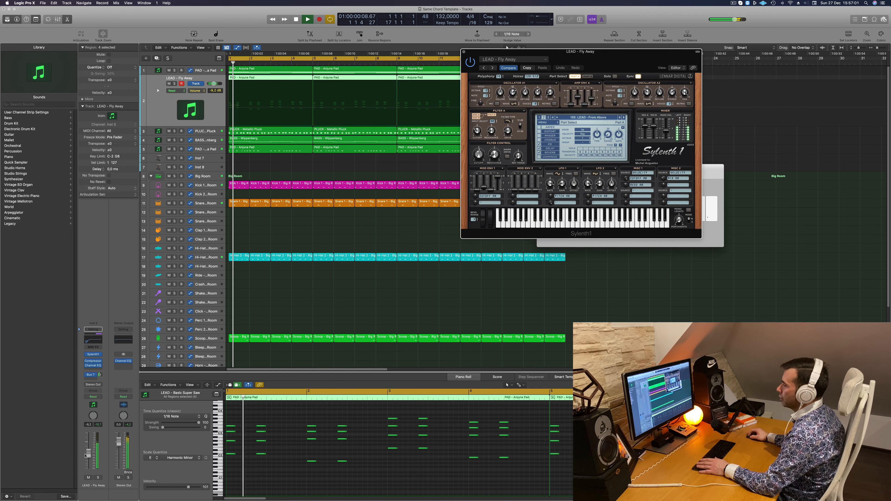
drag(88, 454, 88, 453)
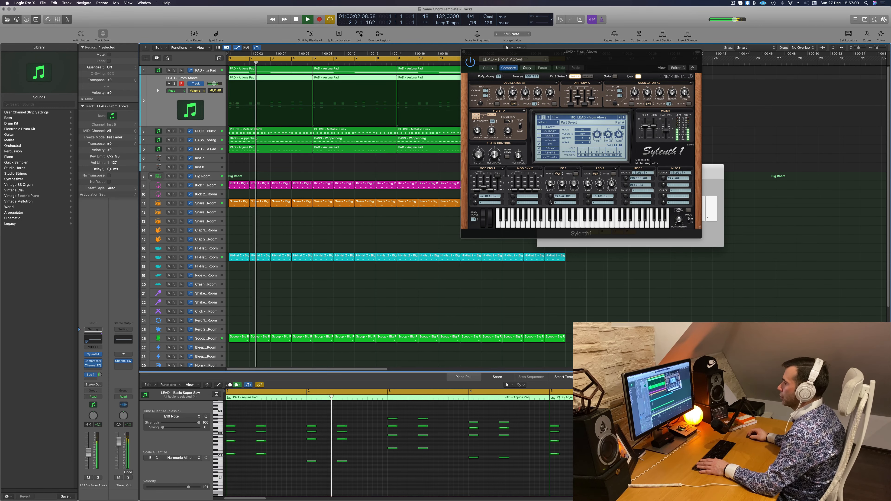
Raise the Filter Control cutoff of the LEAD - From Above preset during playback and move the Sylenth1 window aside.
key(space)
key(space)
drag(479, 154, 482, 142)
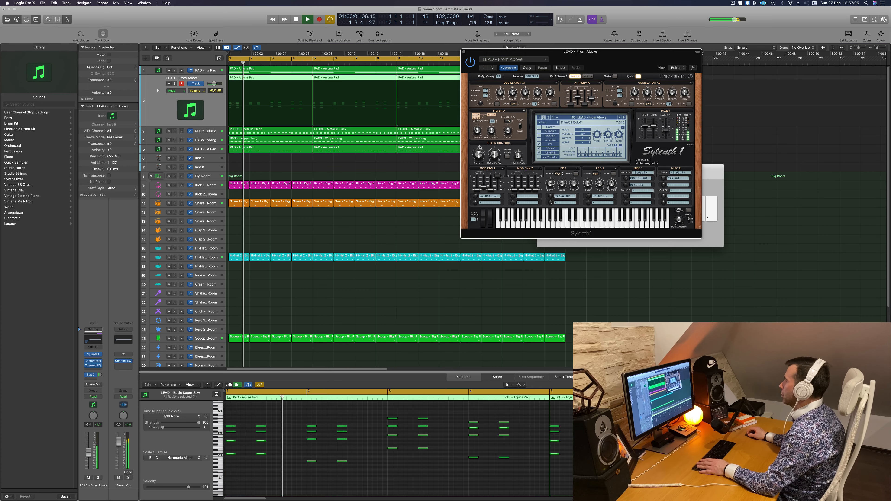
drag(614, 58, 687, 65)
click(104, 405)
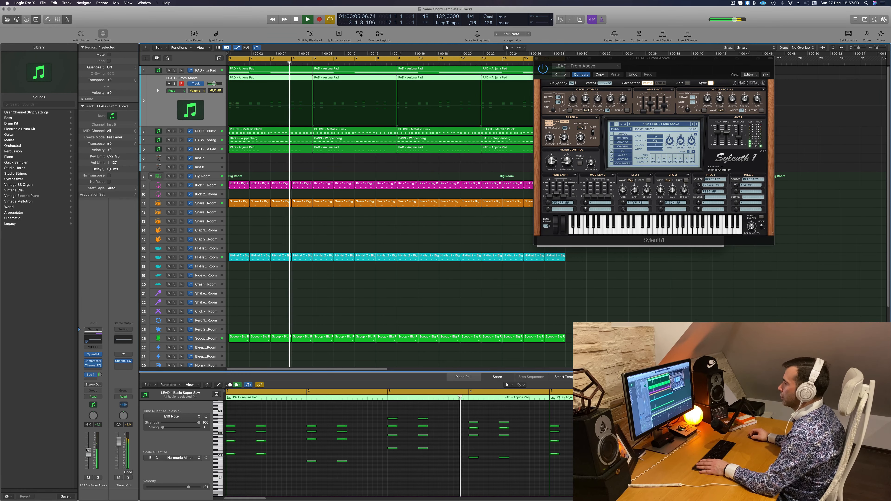
Lower the LEAD - From Above track's volume and replay the loop with the Sylenth1 window closed.
drag(88, 452, 88, 454)
click(536, 58)
drag(630, 167, 470, 210)
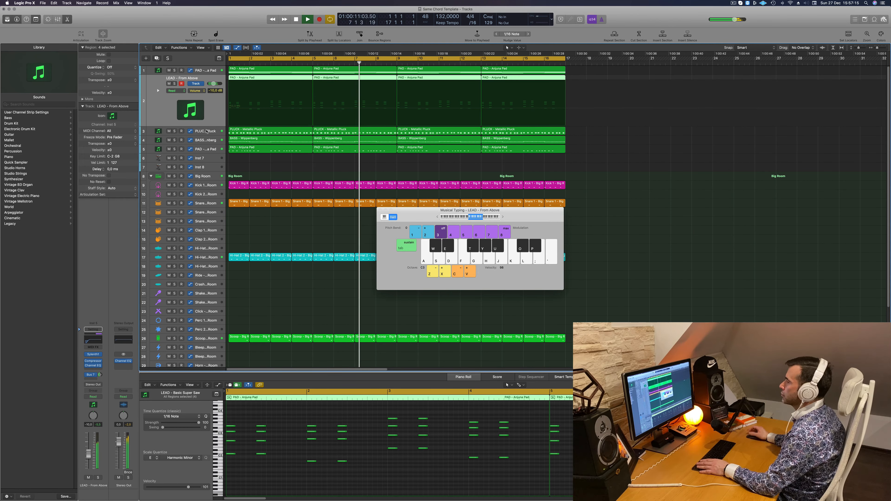
click(231, 128)
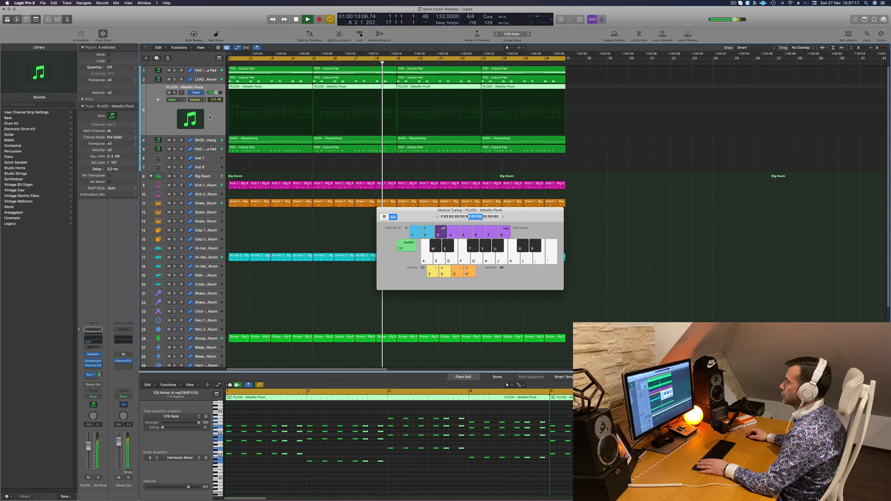
click(210, 80)
key(Return)
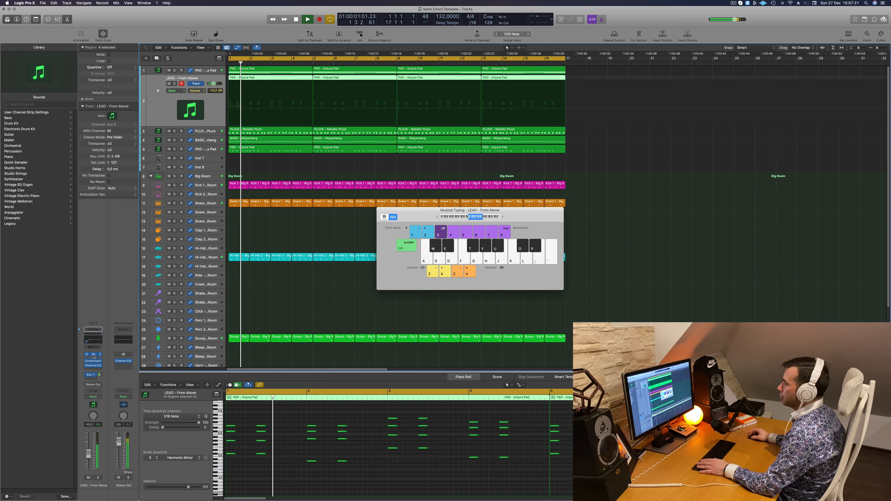
Reopen Sylenth1 on the lead track and audition the following presets from LEAD - Funky Chord up to LEAD - Hardcore 1.
click(94, 354)
click(698, 124)
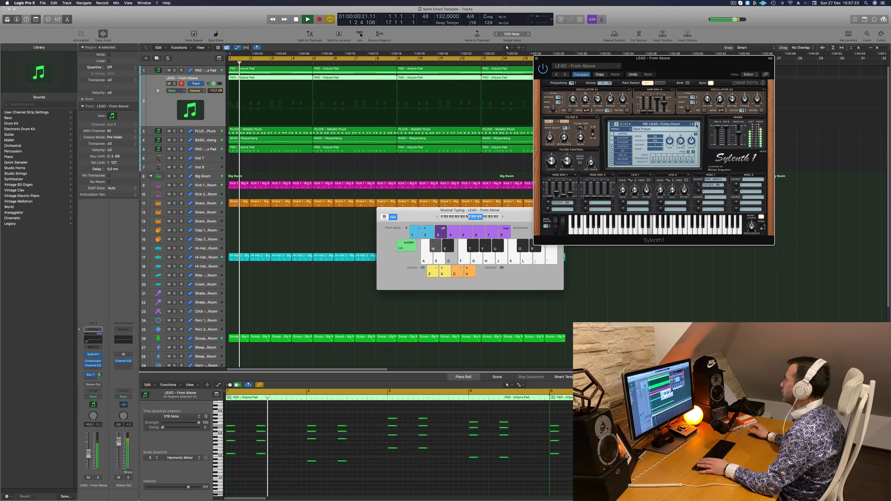
key(Return)
click(697, 125)
click(697, 124)
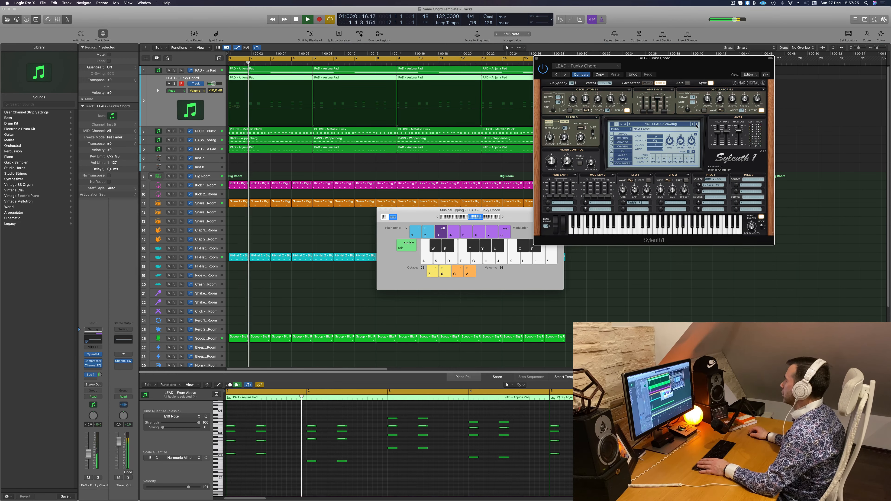
click(697, 125)
click(696, 125)
key(Return)
click(696, 124)
key(Return)
click(697, 125)
click(697, 125)
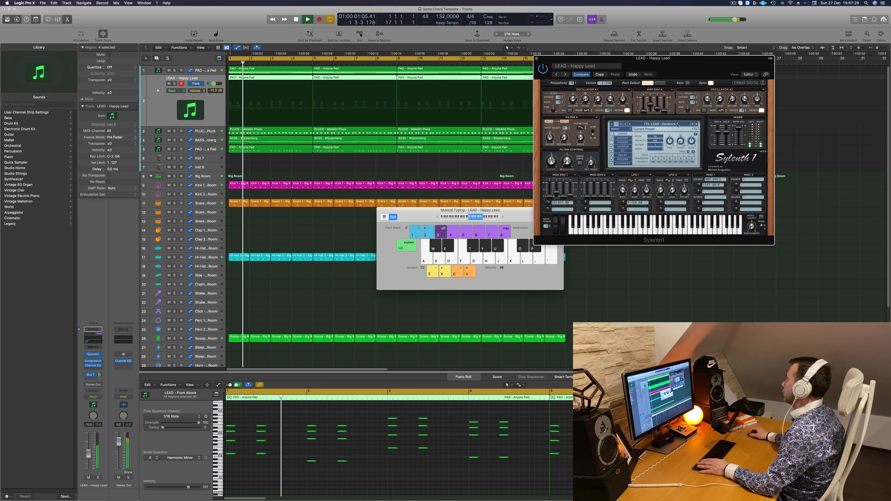
Load the LEAD - Supersaw 1 preset in Sylenth1 and lower the lead track's volume.
click(677, 124)
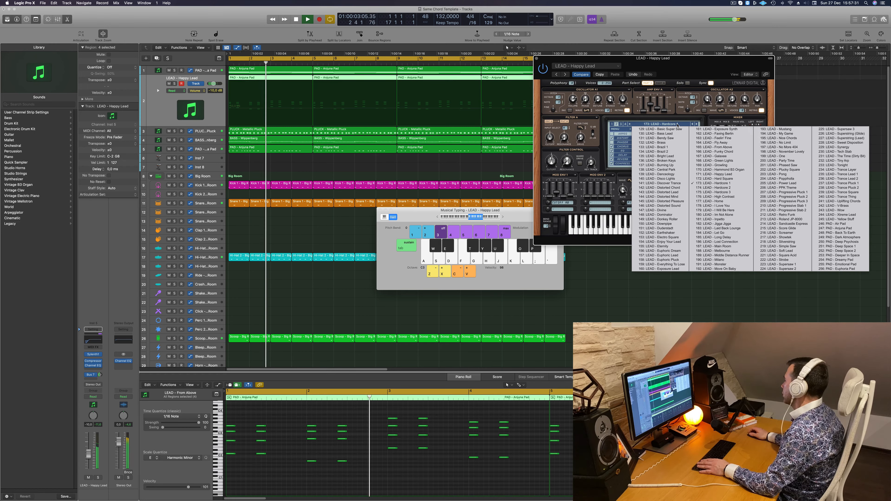
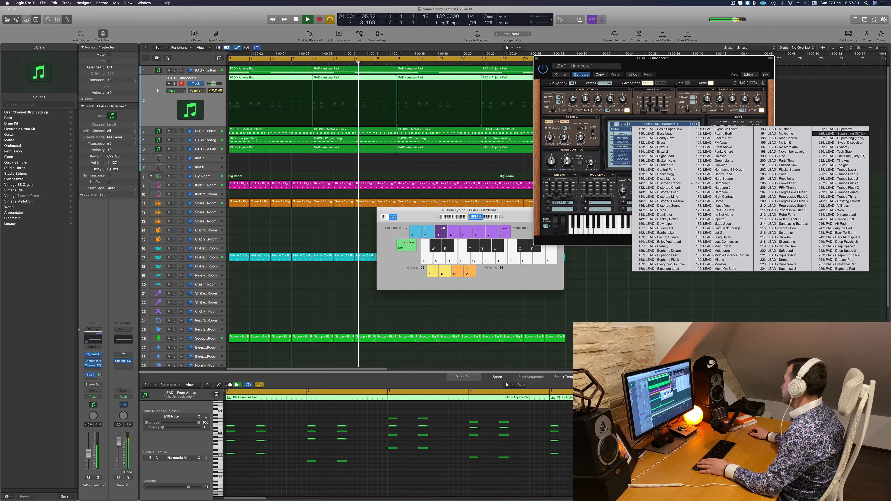
click(788, 264)
click(636, 83)
drag(636, 84, 596, 100)
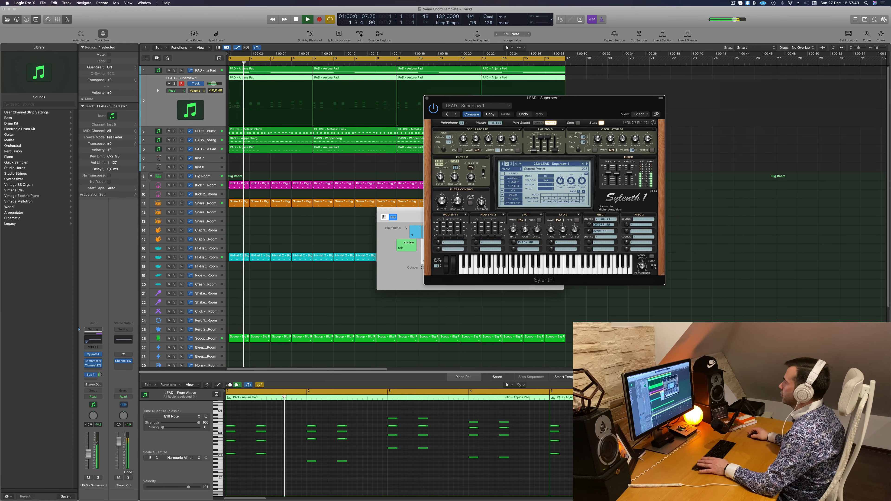
drag(88, 454, 88, 457)
Audition the presets after LEAD - Supersaw 1 up to LEAD - Superstring (Glide).
click(588, 164)
click(588, 164)
click(586, 164)
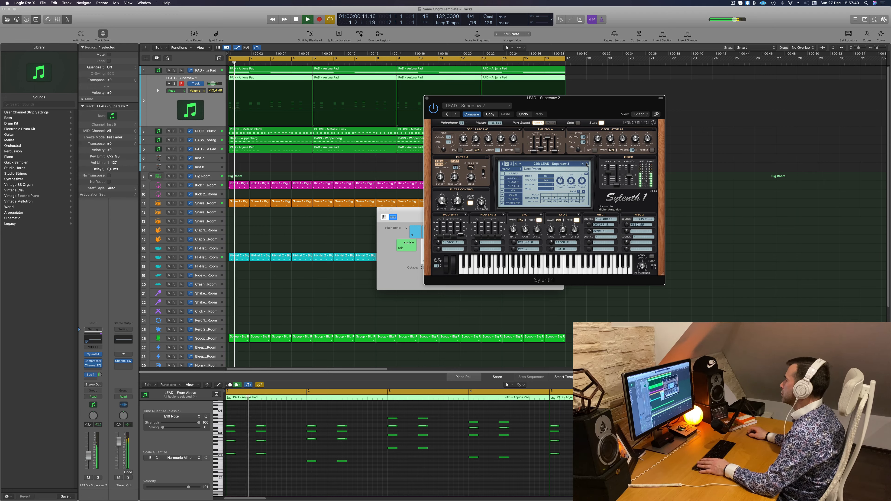
Load the LEAD - Trance Layer preset and balance the lead track's volume, checking it briefly in solo.
click(574, 165)
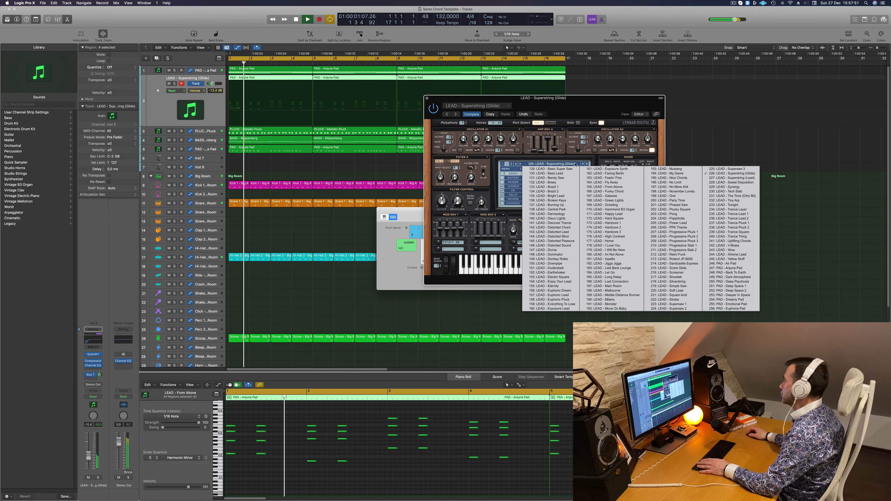
click(740, 209)
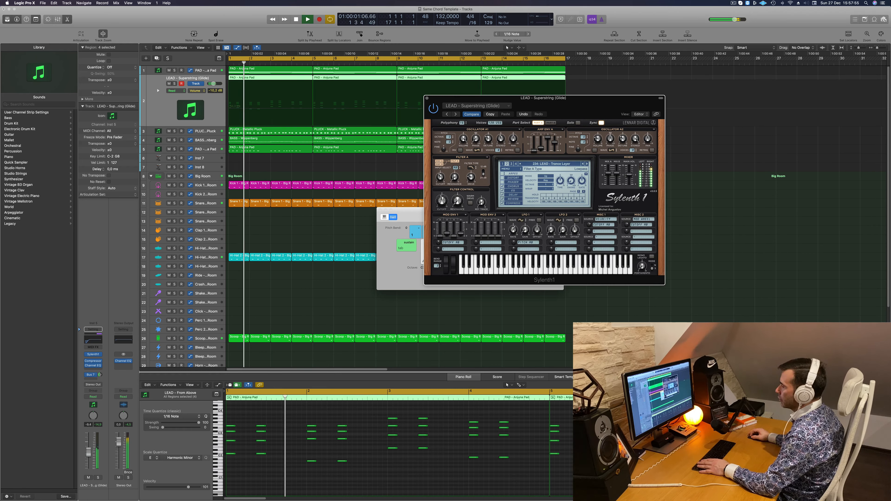
drag(88, 452, 89, 454)
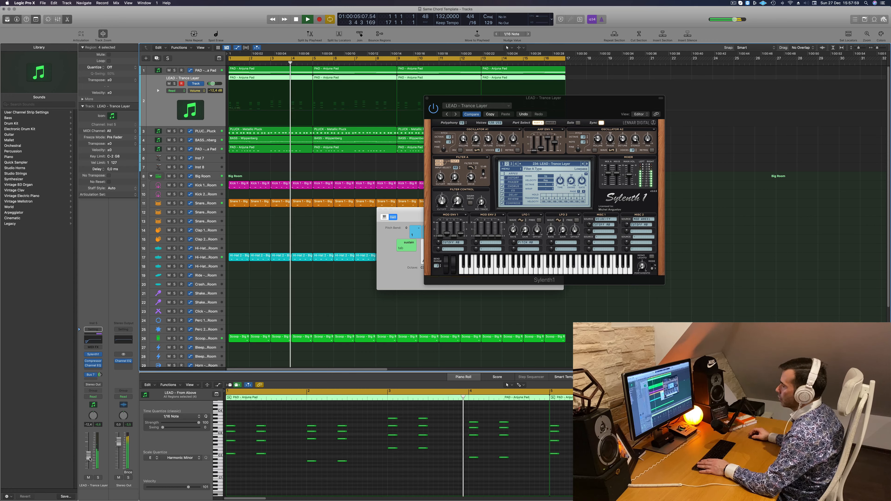
click(98, 478)
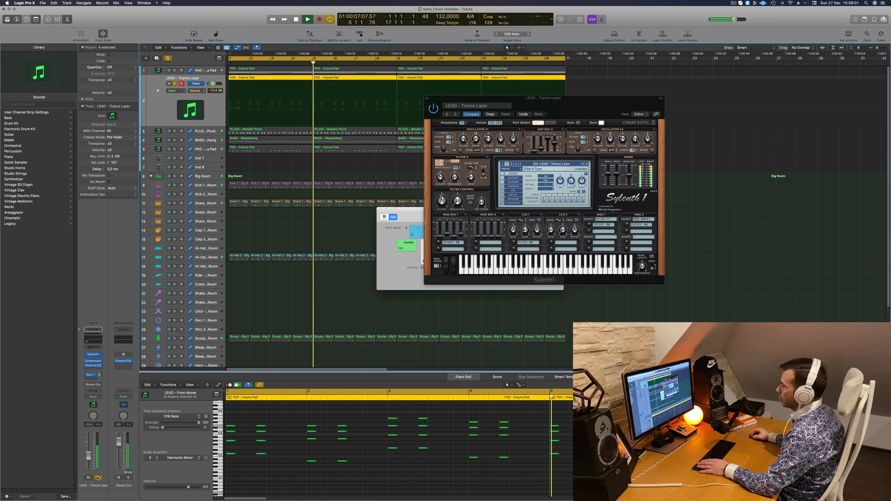
click(98, 477)
drag(87, 459, 87, 455)
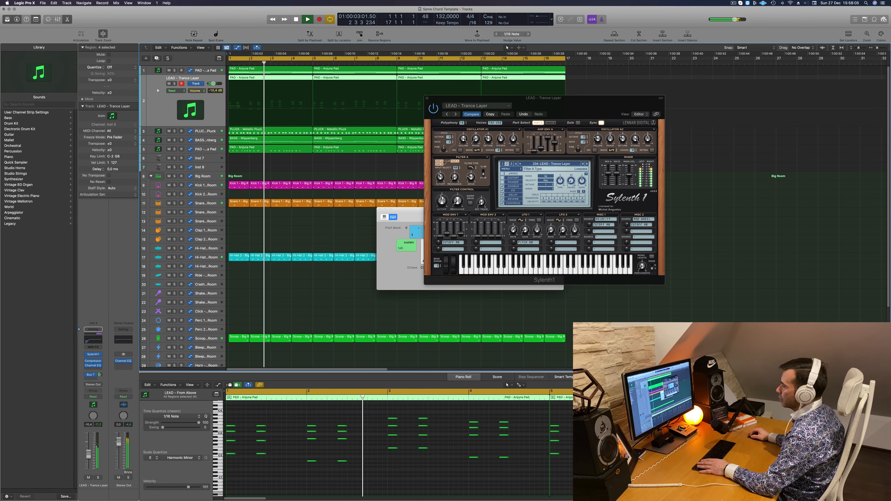
Close Sylenth1 and replay the loop, briefly soloing the LEAD - Trance Layer track to check its sound.
click(426, 99)
click(306, 170)
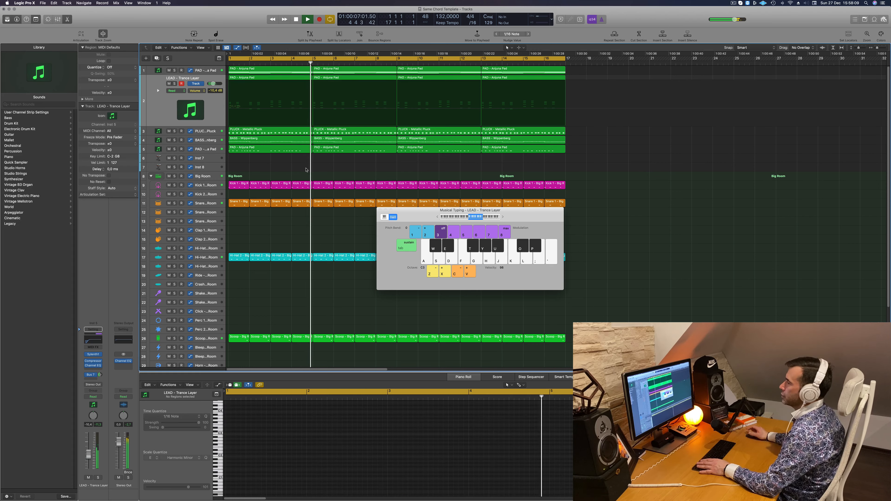
key(Return)
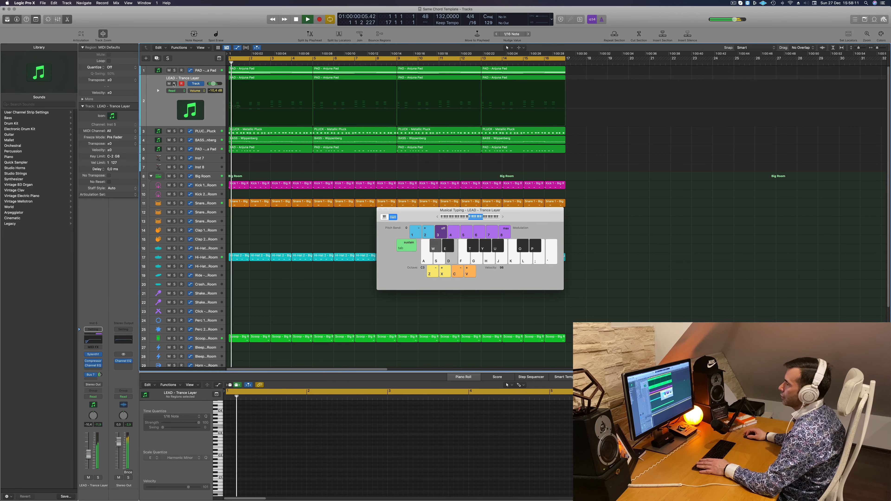
click(174, 83)
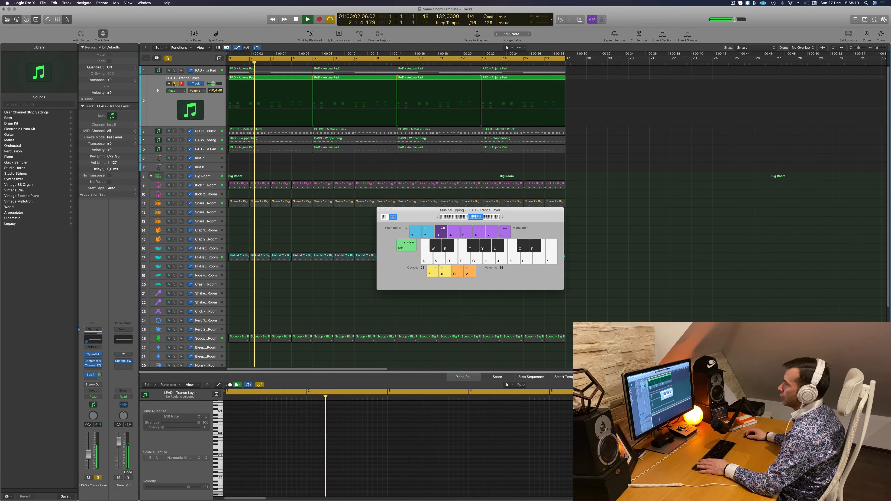
click(174, 84)
Adjust the LEAD - Trance Layer track's Bus 7 send level and replay the loop to hear it in the mix.
click(171, 98)
key(Return)
click(100, 375)
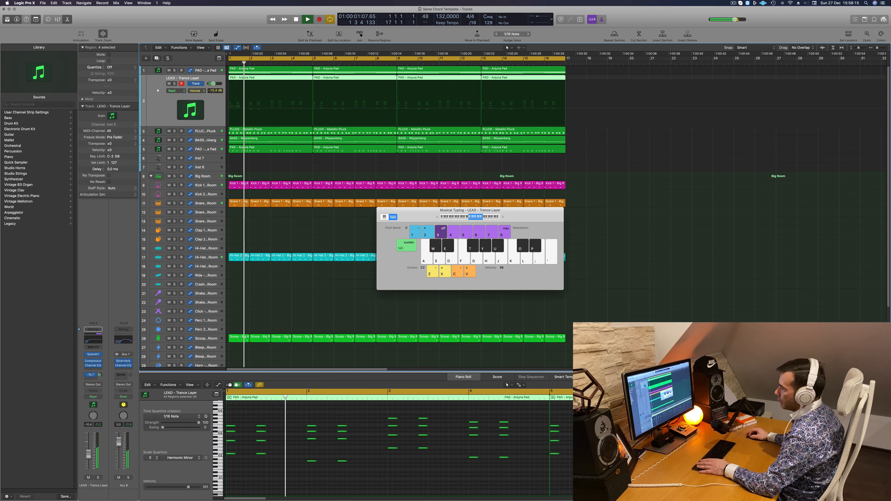
key(Return)
click(268, 160)
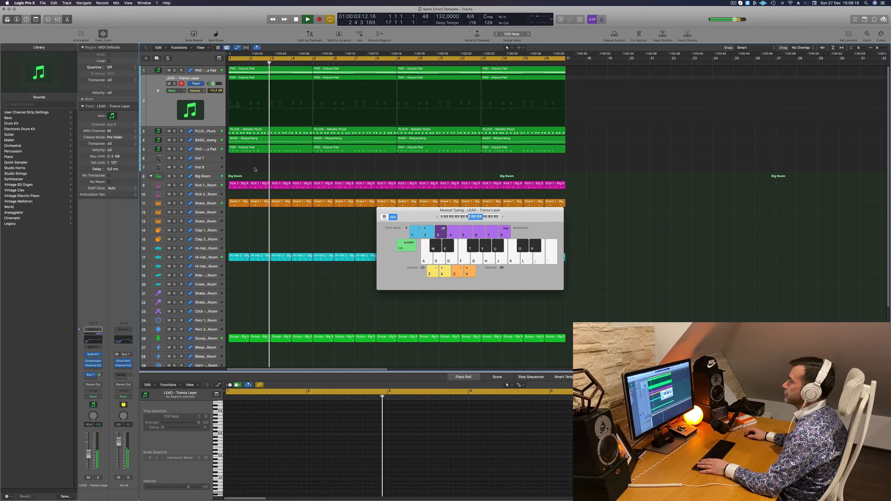
click(157, 114)
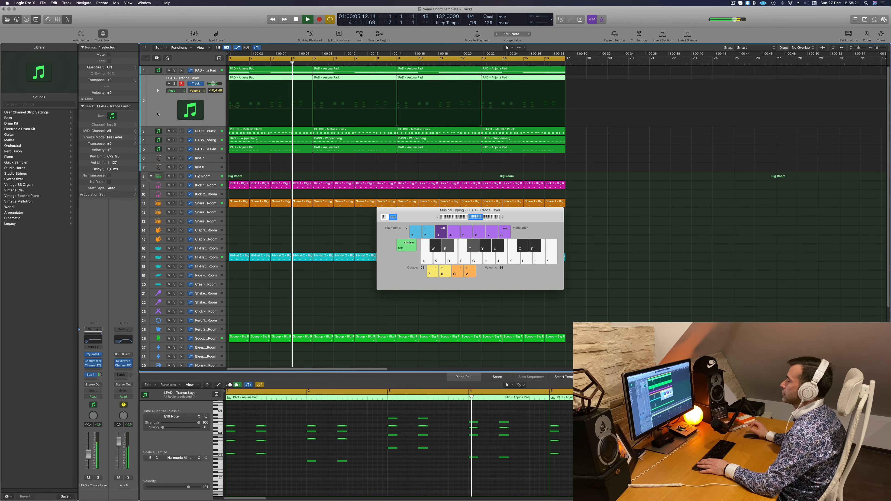
click(255, 166)
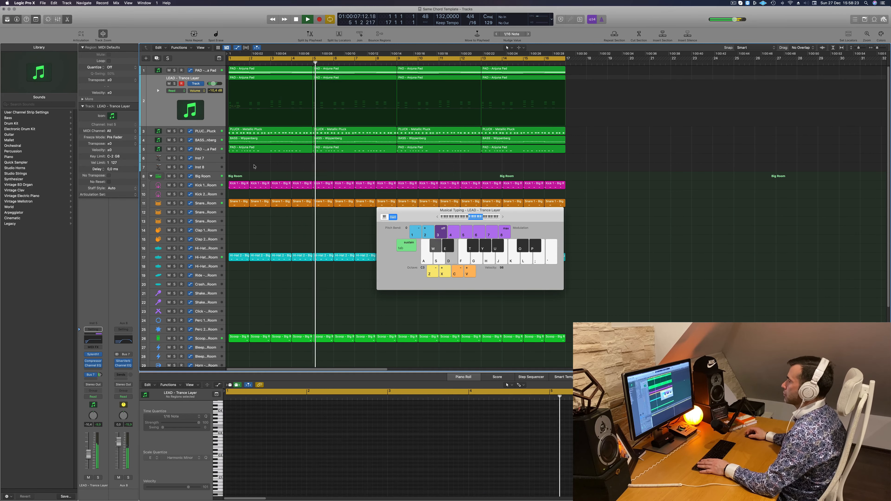
Expand the Roland TR-909 drum kit stack below the Big Room tracks and move the Musical Typing window aside.
scroll(253, 182, down, 2)
scroll(252, 182, down, 5)
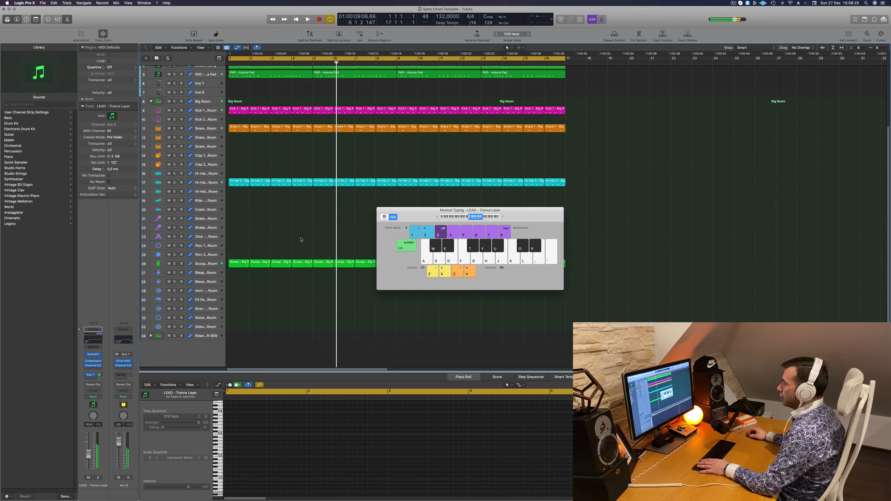
key(Return)
drag(414, 216, 524, 211)
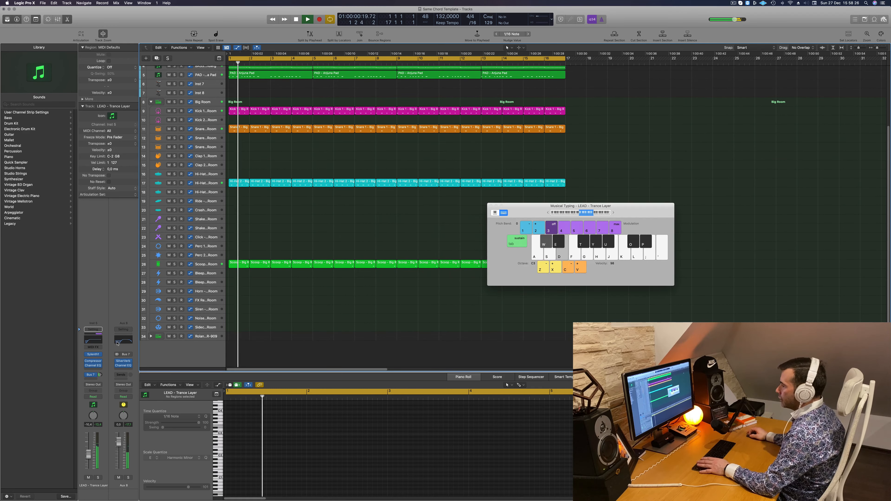
click(162, 336)
click(151, 314)
scroll(287, 172, down, 5)
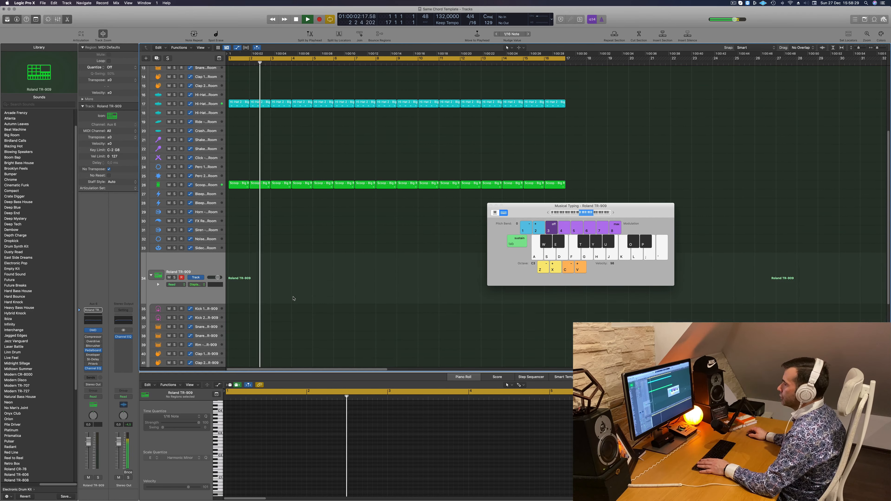
Copy the first Hi-Hat 2 - Big Room region onto the Roland TR-909 closed hi-hat track at bar 1.
scroll(287, 173, up, 1)
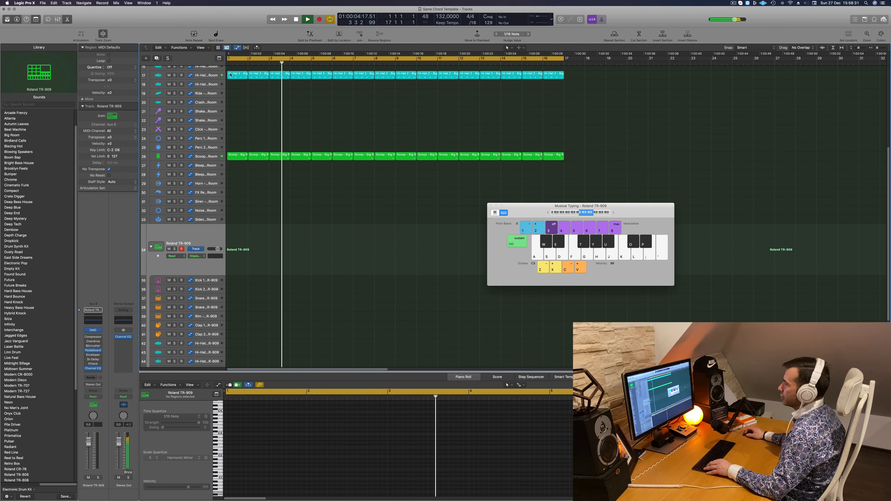
click(239, 75)
drag(239, 75, 235, 281)
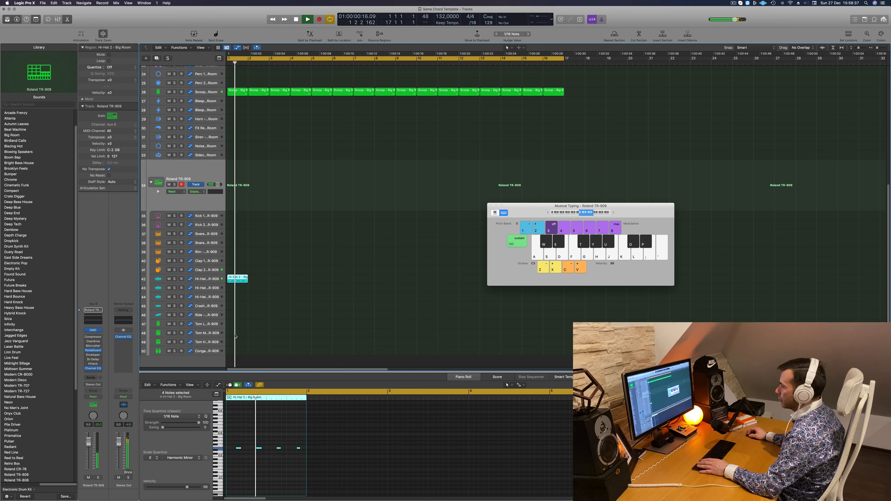
Duplicate the four notes in the copied hi-hat region to fill its bar with continuous 1/16 notes.
drag(231, 440, 308, 460)
key(Return)
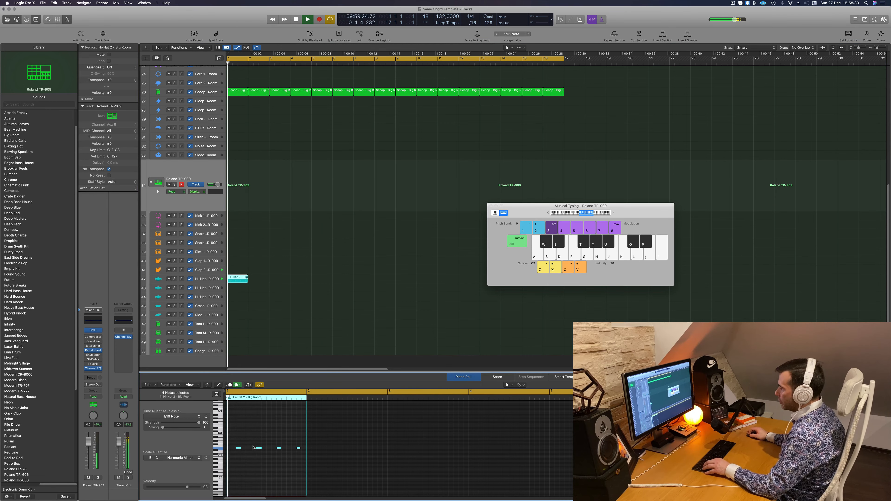
mouse_move(239, 450)
mouse_down()
mouse_move(229, 450)
mouse_move(254, 451)
mouse_move(239, 451)
mouse_up()
key(space)
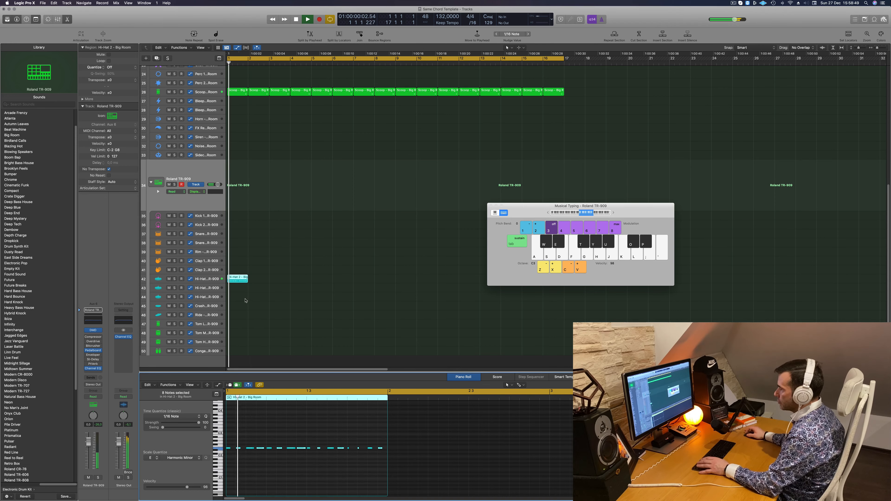
Duplicate the one-bar region along the Hi-Hat Closed - Roland TR-909 track to fill all 16 bars of the loop.
click(204, 278)
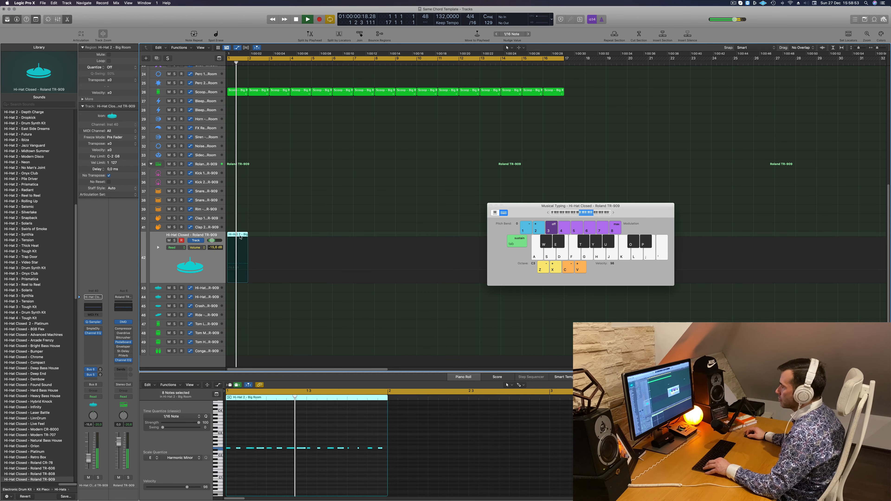
drag(240, 238, 322, 239)
key(Return)
drag(523, 212, 646, 228)
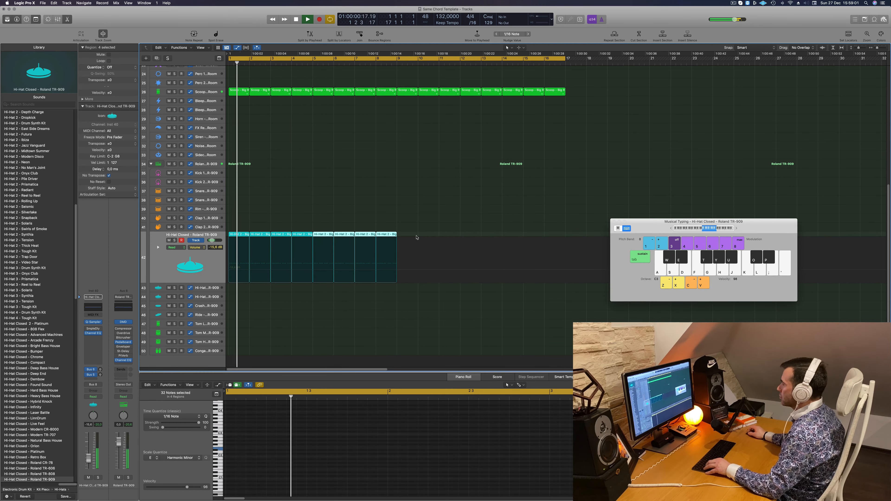
mouse_move(402, 235)
mouse_down()
mouse_move(236, 241)
mouse_move(406, 241)
mouse_up()
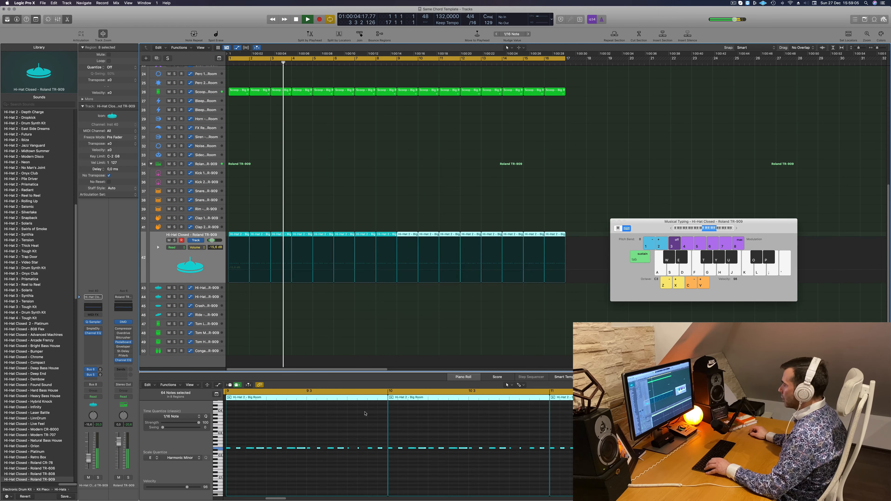
Transpose all notes in the 16 closed hi-hat regions up one octave and replay the loop.
key(shift+alt+Up)
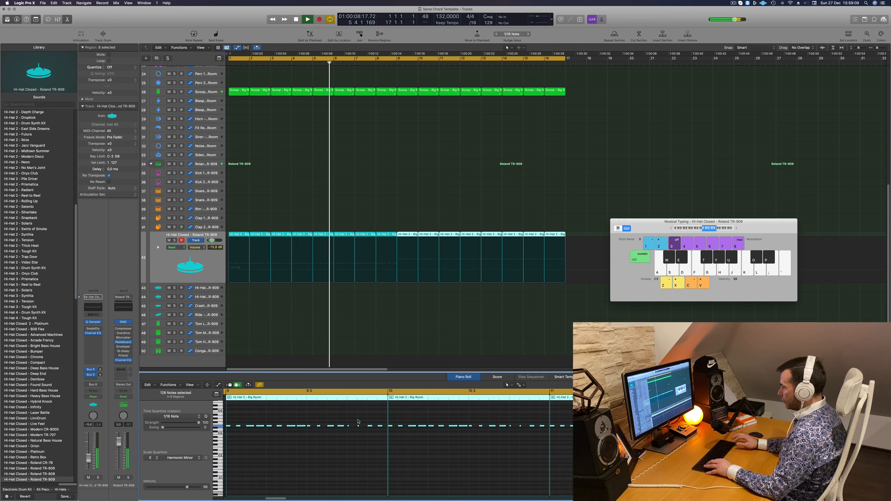
key(shift+alt+Down)
click(211, 264)
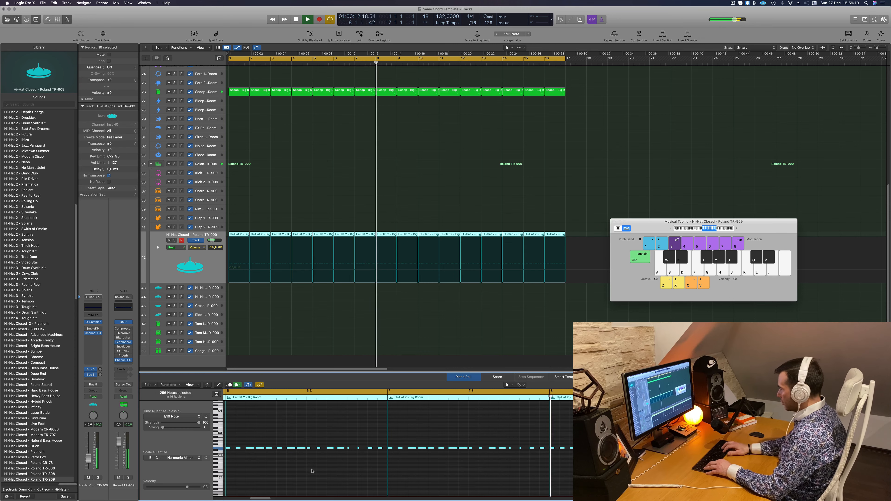
key(super+a)
key(shift+alt+Up)
key(Return)
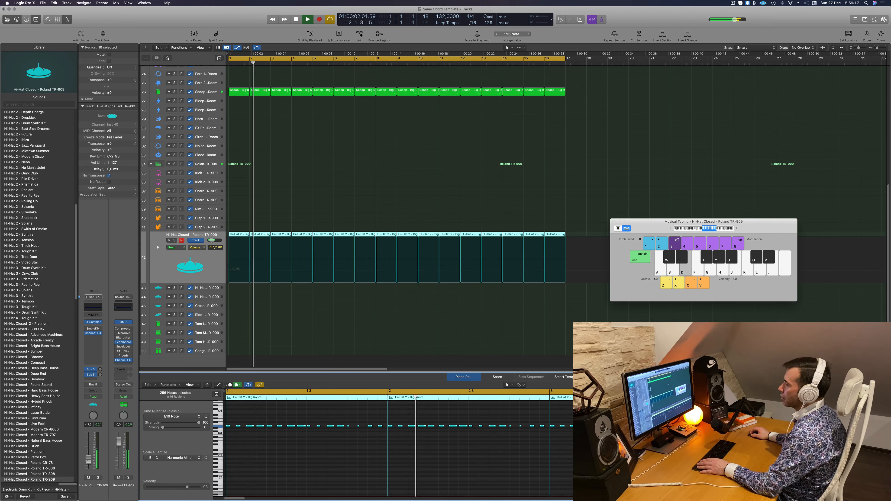
Lower the volume of the Hi-Hat Closed - Roland TR-909 track, deselect its regions and replay the loop from bar 1.
drag(88, 463, 88, 464)
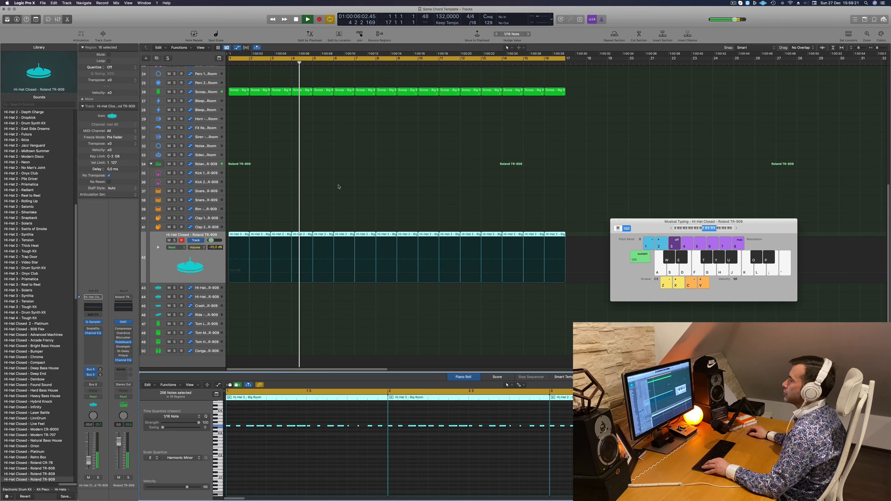
scroll(341, 188, up, 10)
scroll(304, 196, up, 3)
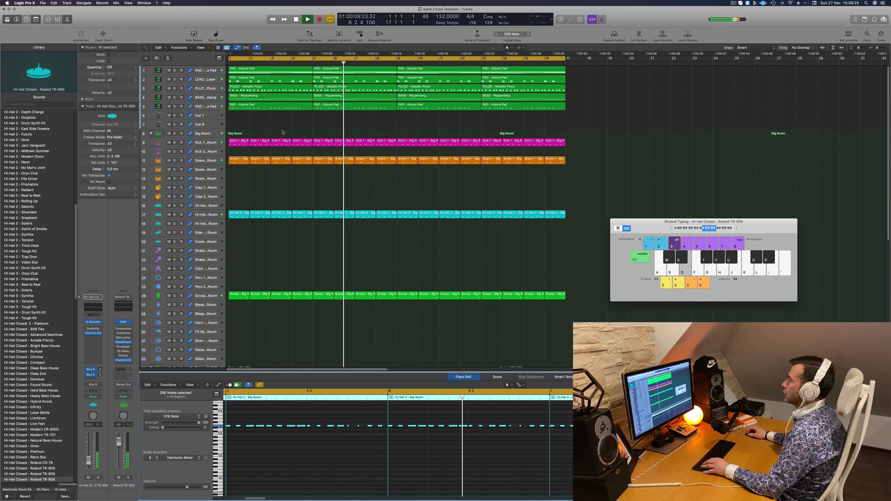
click(291, 192)
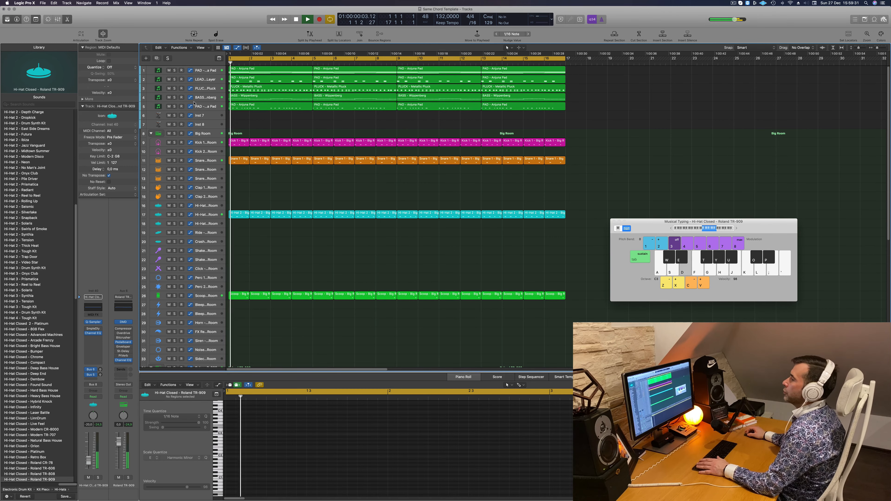
key(Return)
Duplicate the PAD - Anjuna Pad track with its settings and copy its four regions onto the new track beneath it.
click(205, 71)
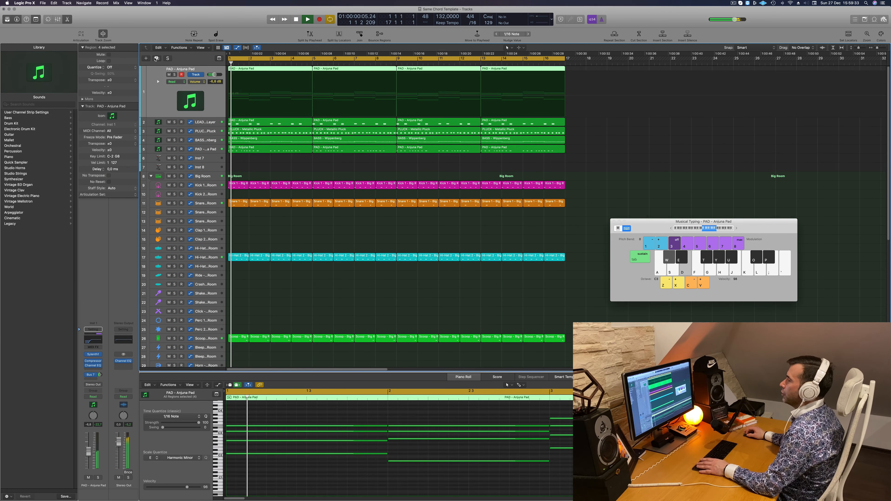
key(super+d)
click(297, 87)
click(733, 3)
click(285, 85)
drag(555, 74, 558, 73)
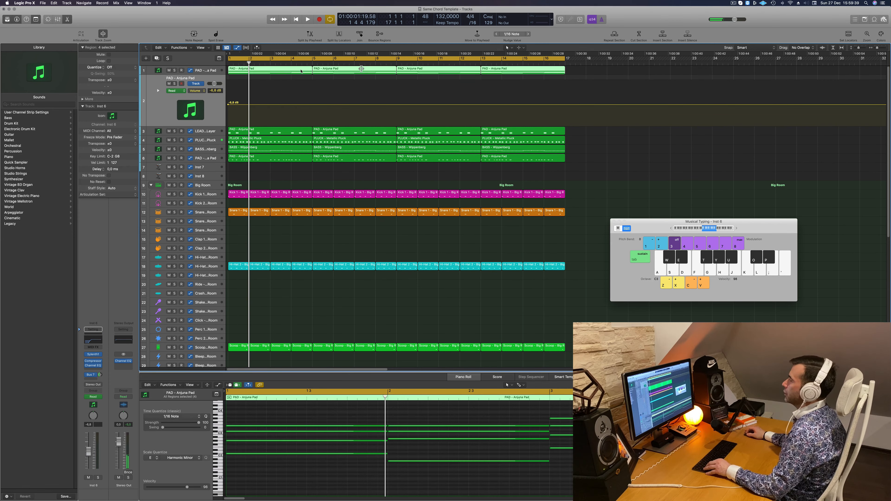
drag(284, 73, 288, 82)
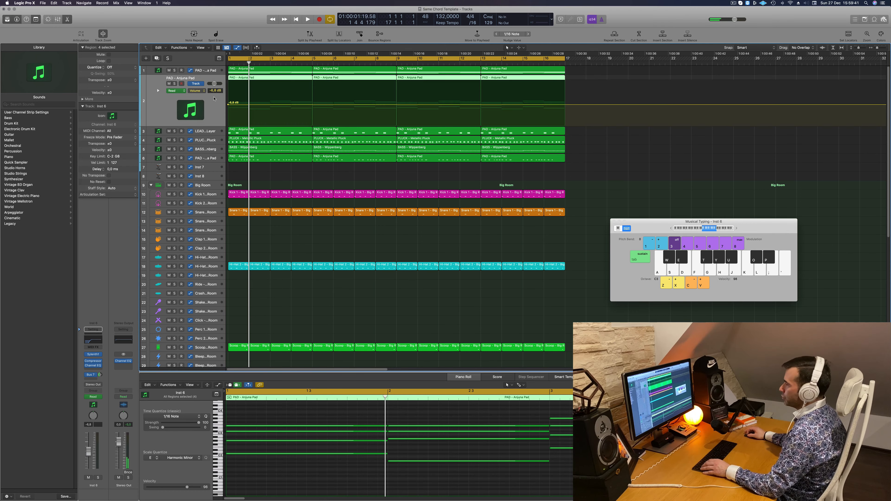
Clear the visible volume automation on the duplicated pad track and bypass its Channel EQ.
key(ctrl+super+BackSpace)
key(space)
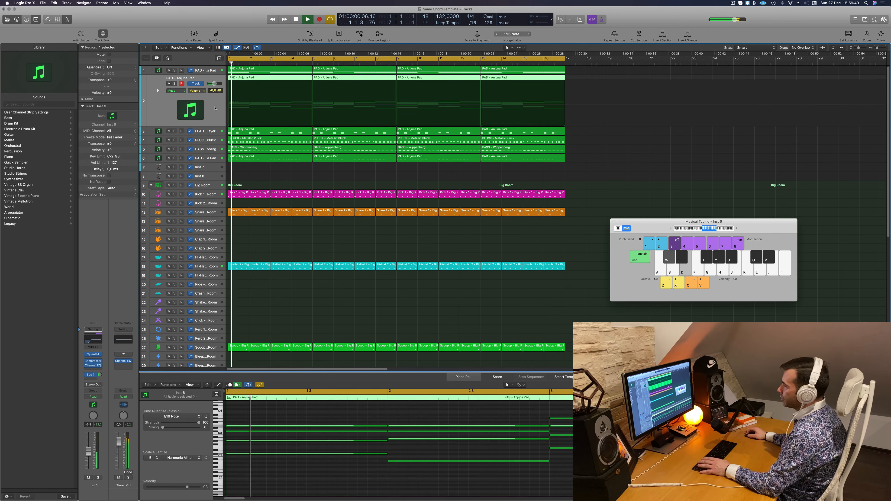
click(94, 343)
click(283, 84)
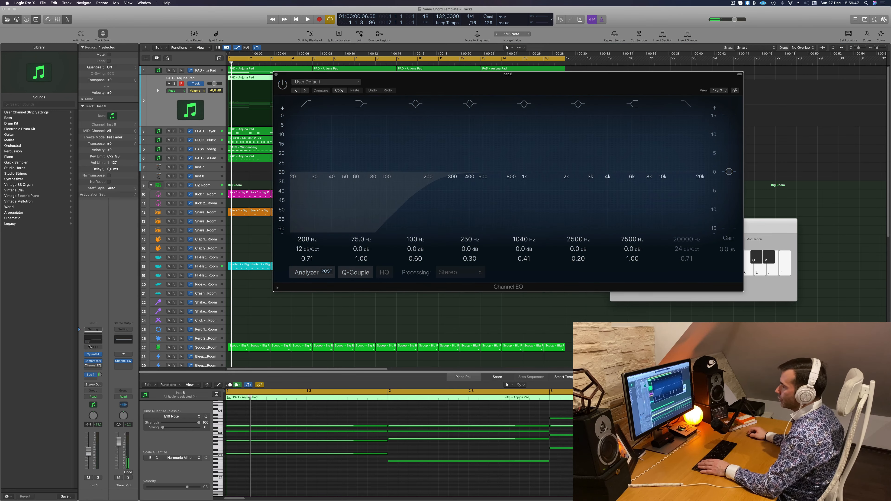
Load the ARP - Nice Arp preset in the duplicated track's Sylenth1 and play the loop to hear it.
click(94, 355)
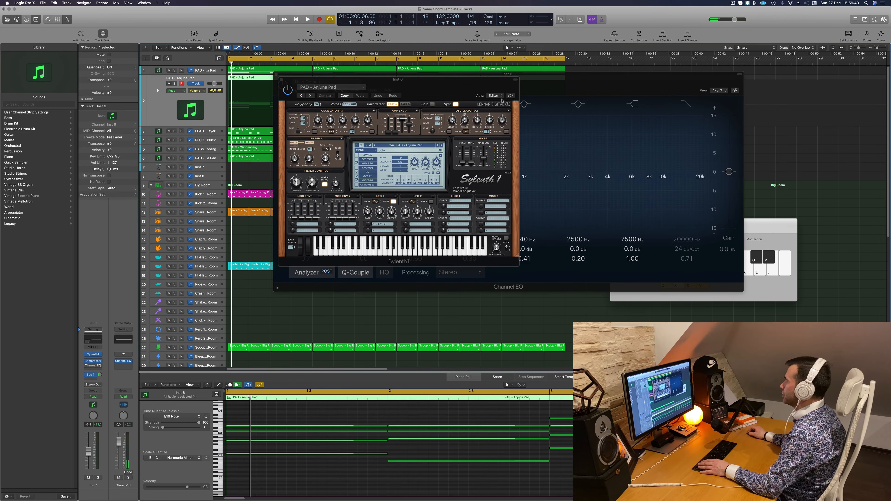
drag(456, 80, 520, 91)
click(450, 158)
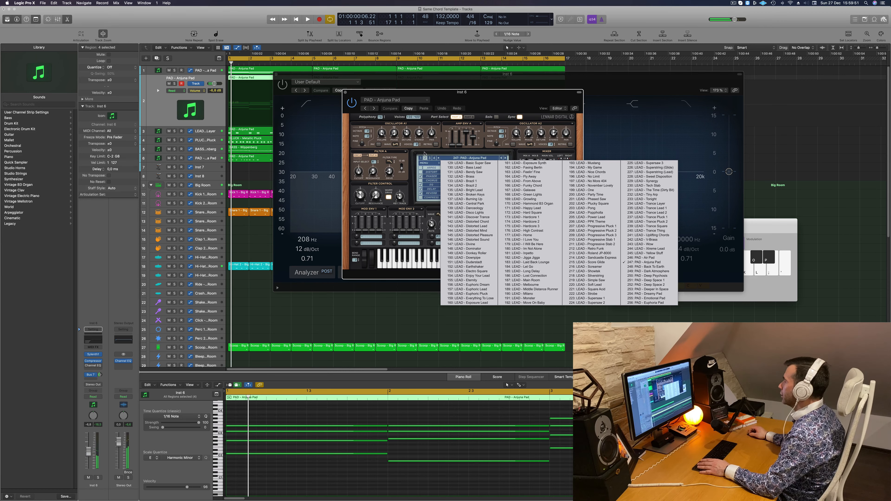
click(420, 160)
click(451, 159)
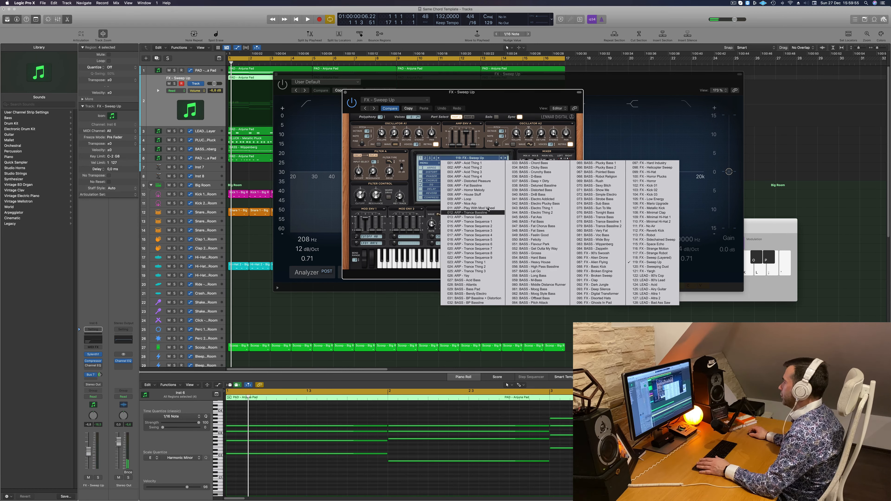
click(485, 205)
key(space)
drag(490, 94, 561, 92)
key(space)
key(space)
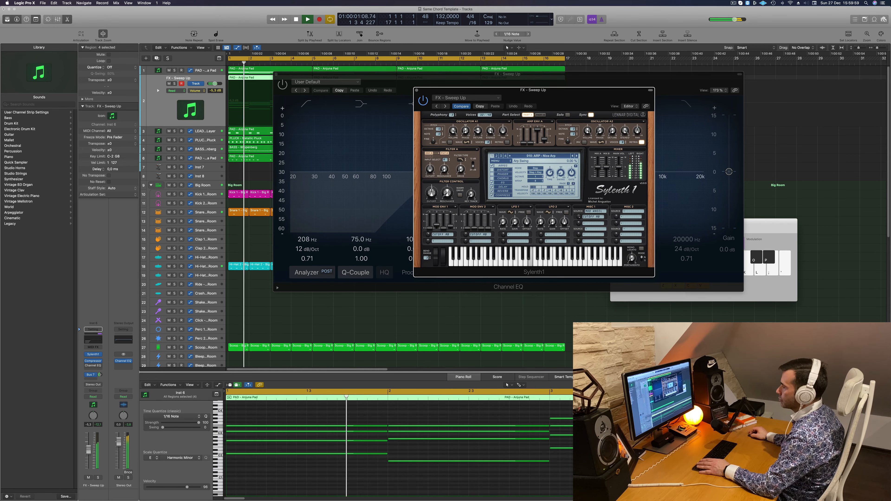
Set the arp track's volume to about -6.0 dB and close the Channel EQ window.
click(89, 453)
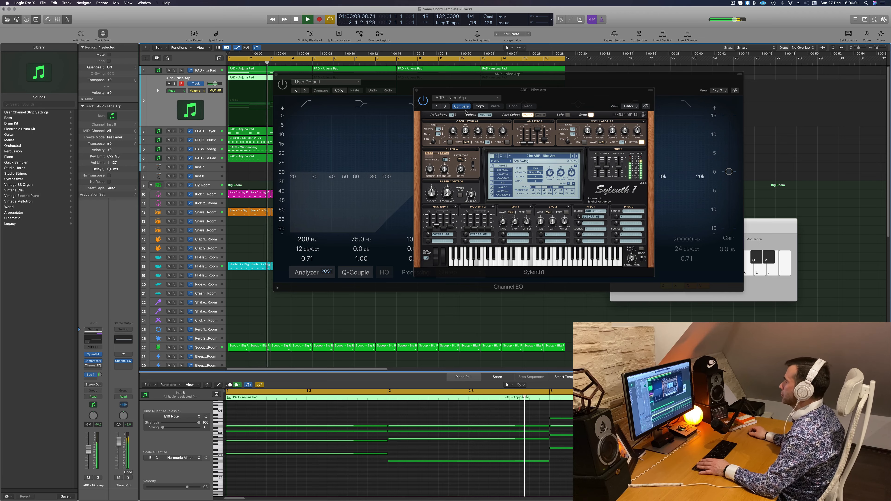
drag(600, 94, 751, 90)
key(space)
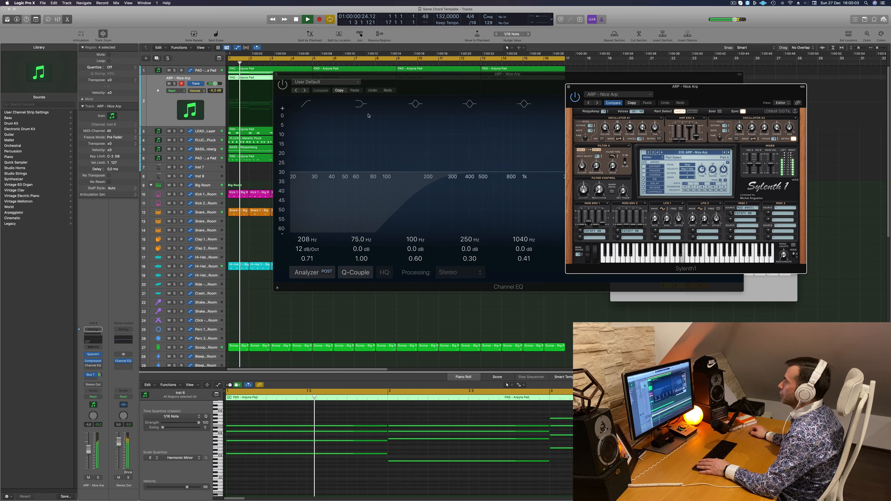
drag(339, 75, 249, 154)
click(186, 155)
key(space)
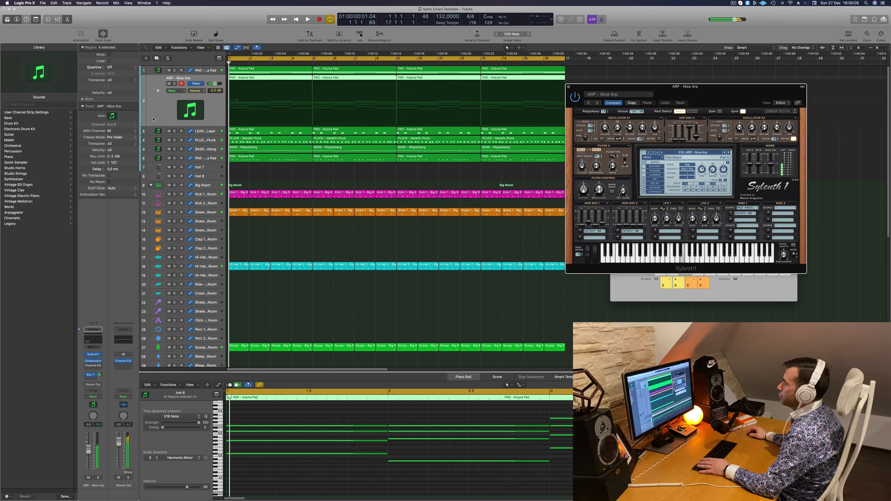
Mute the lower Anjuna Pad track, the LEAD Layer track and the Metallic Pluck track during playback.
click(169, 158)
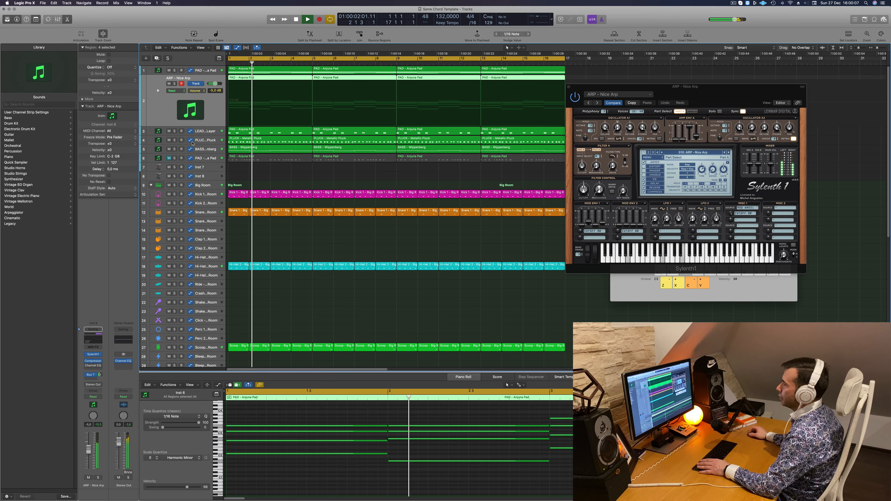
click(169, 132)
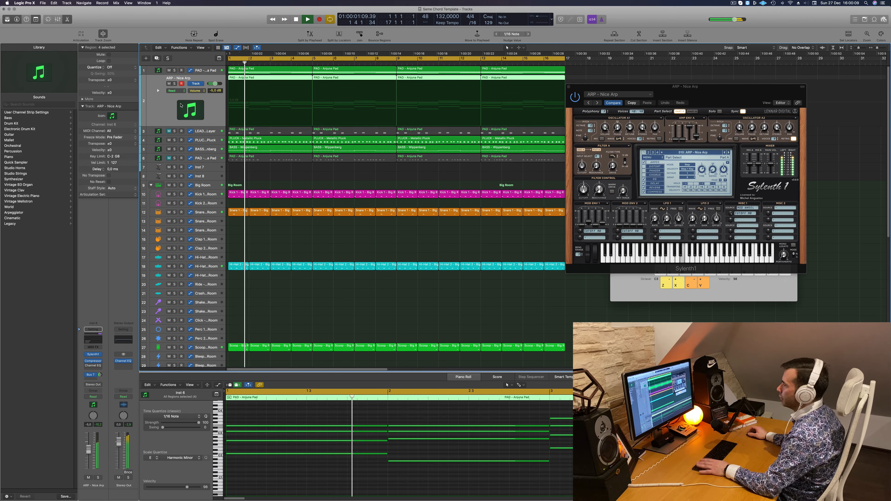
click(168, 140)
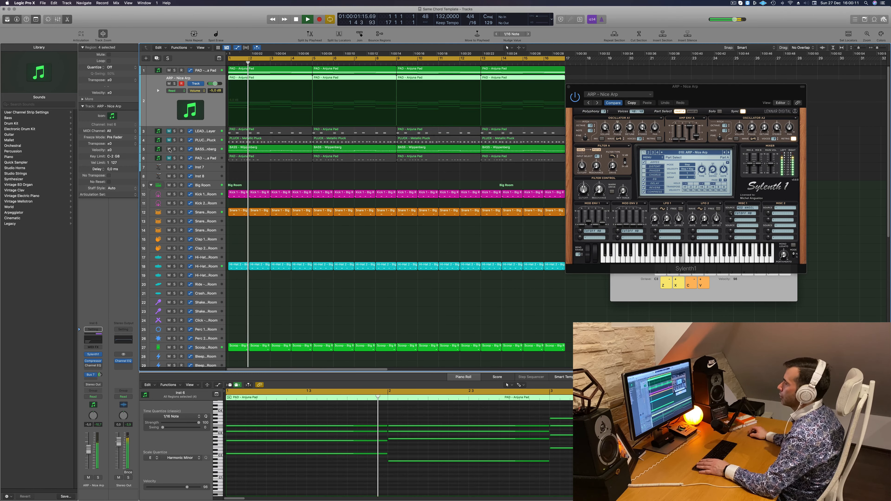
Audition Sylenth1 presets one after another from ARP - Play With Mod Wheel to BASS - Atlantis, then stop playback.
drag(676, 100, 455, 132)
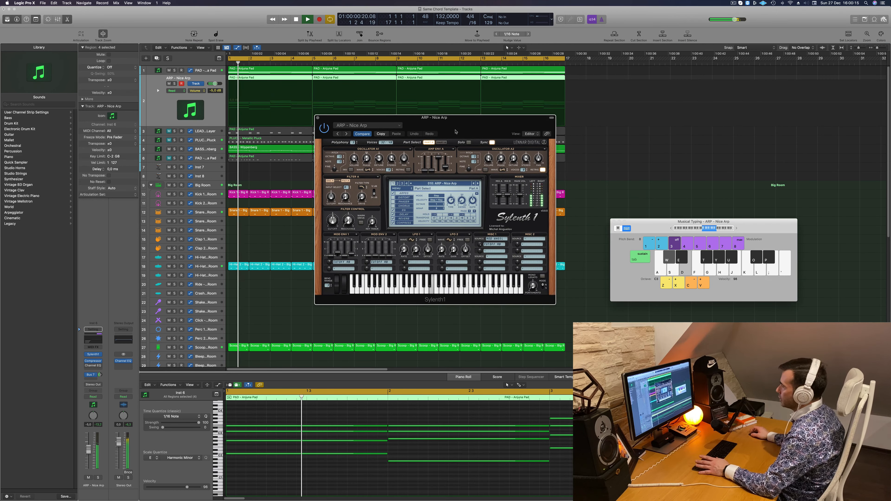
click(478, 183)
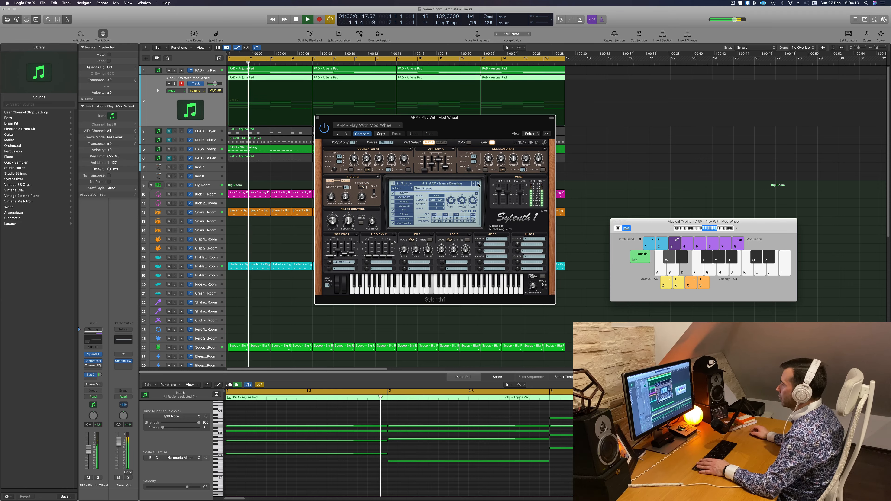
click(478, 183)
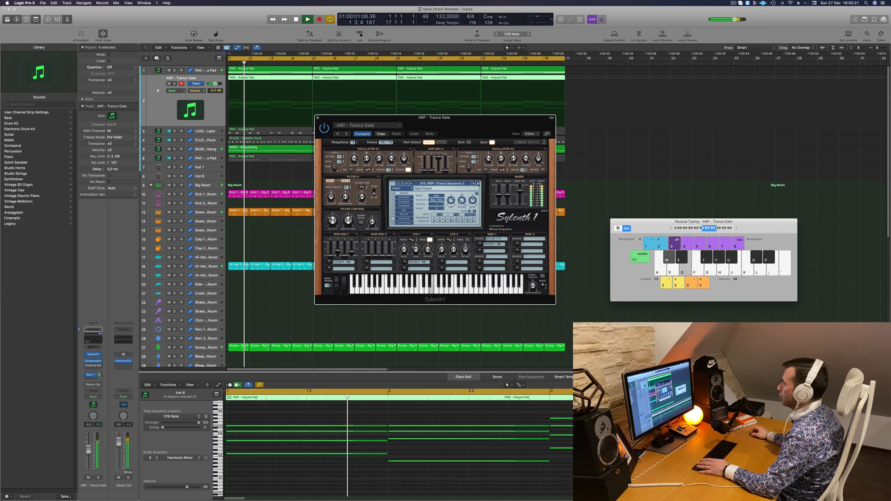
click(478, 184)
click(477, 184)
click(478, 184)
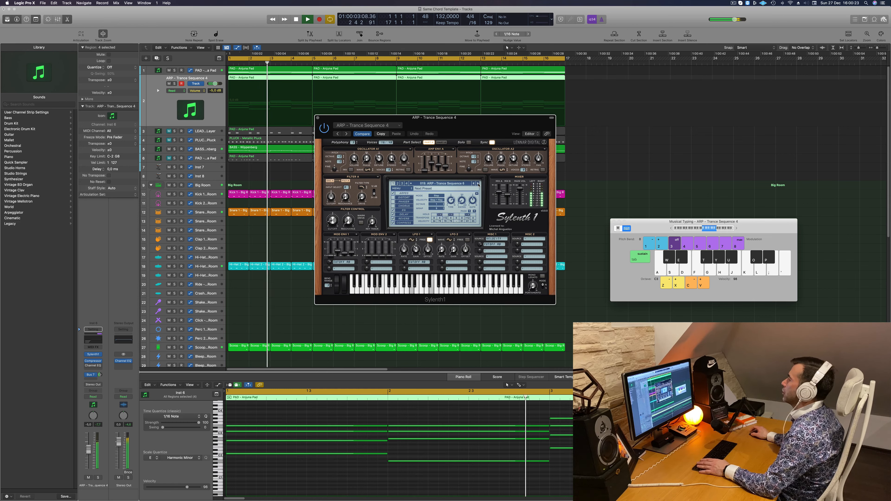
click(478, 183)
click(478, 184)
click(478, 183)
click(478, 184)
click(478, 184)
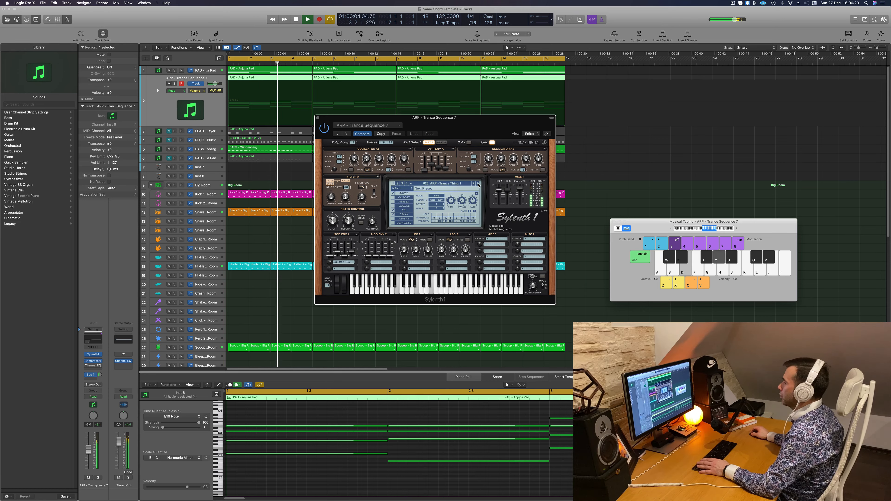
click(477, 183)
click(478, 184)
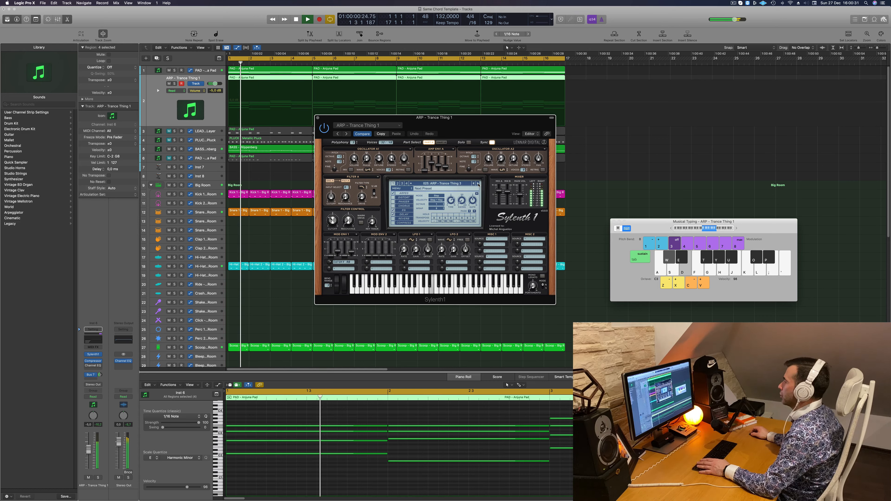
click(478, 183)
click(478, 184)
click(478, 183)
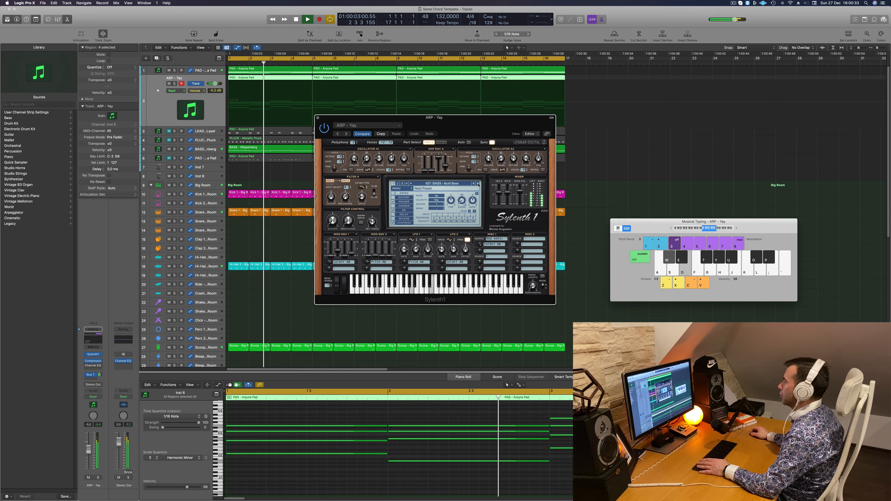
key(space)
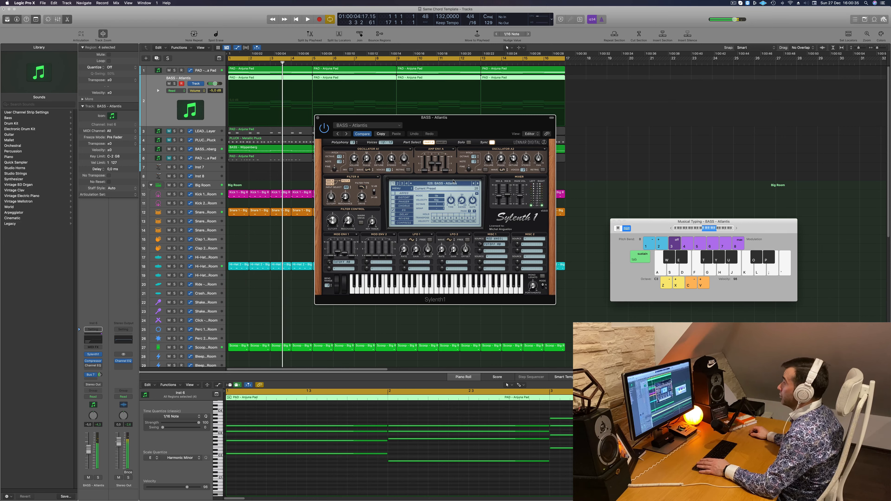
Load the Adam Van Baker Sylenth1 Soundset factory bank in Sylenth1, restart playback and look through its preset list.
click(435, 184)
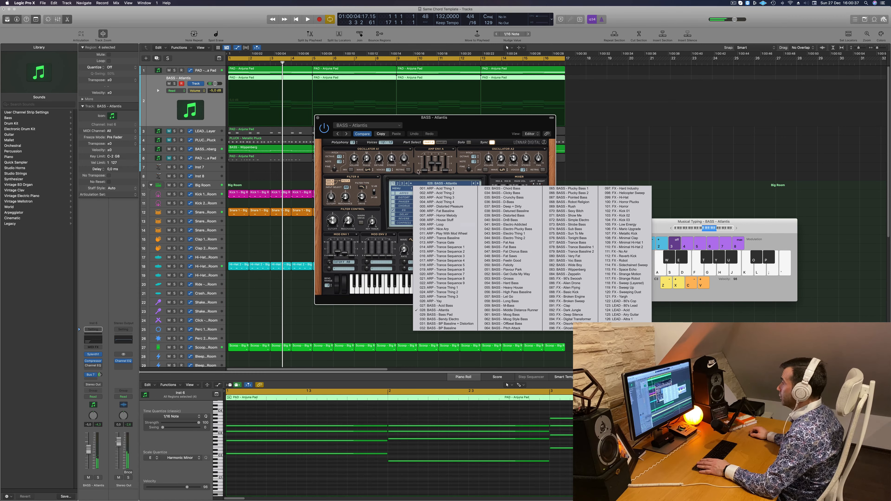
click(403, 189)
click(404, 189)
click(404, 189)
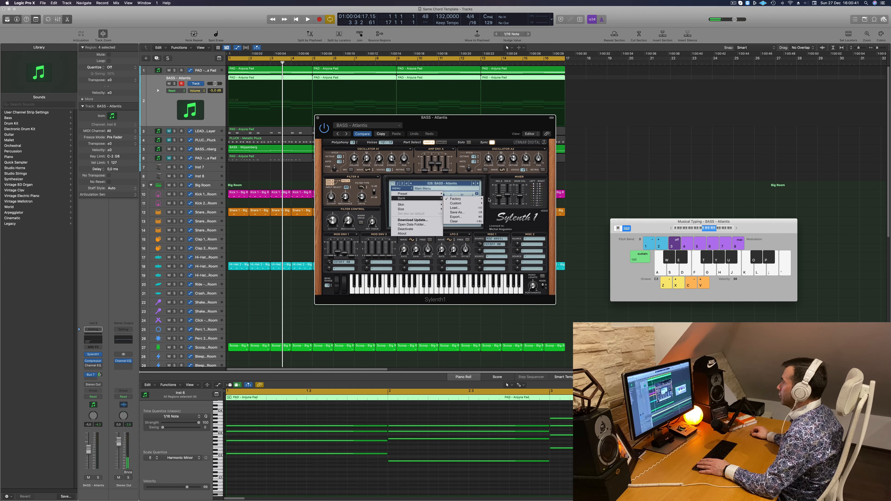
mouse_move(463, 199)
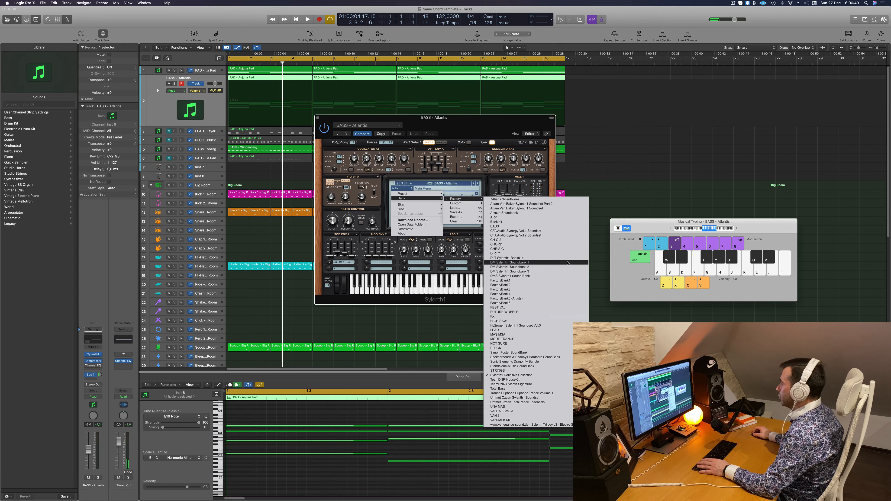
click(515, 208)
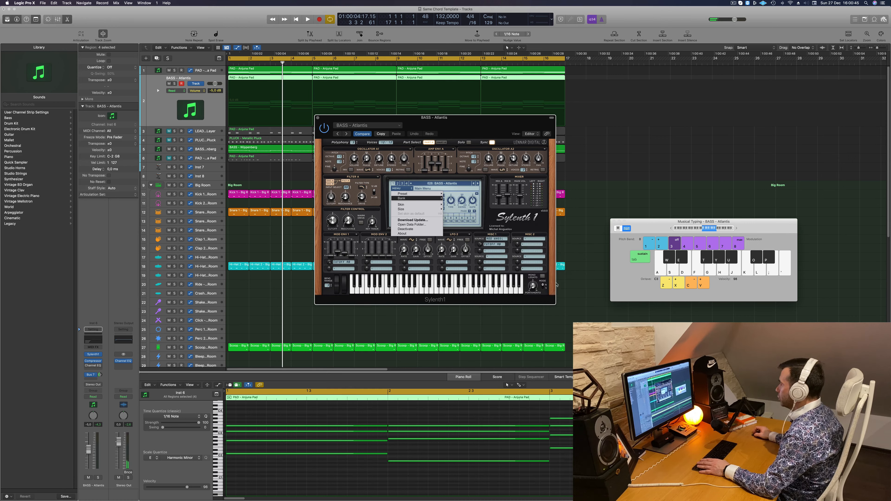
key(space)
click(445, 184)
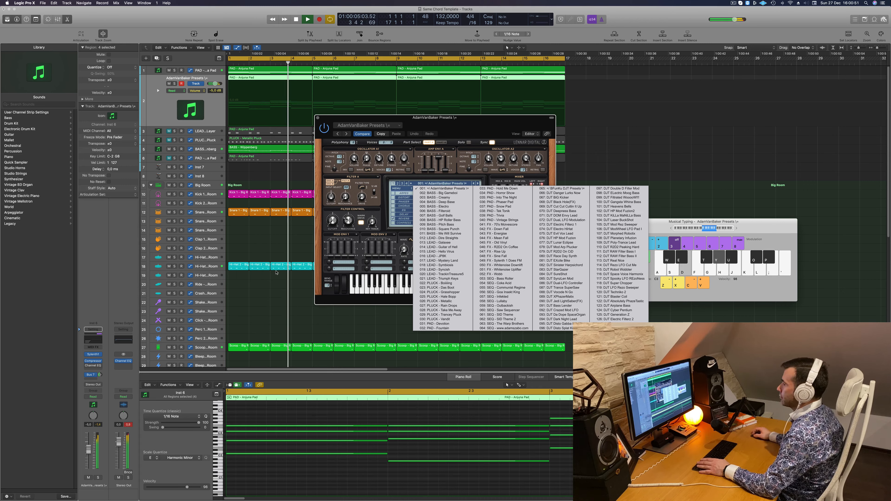
click(443, 185)
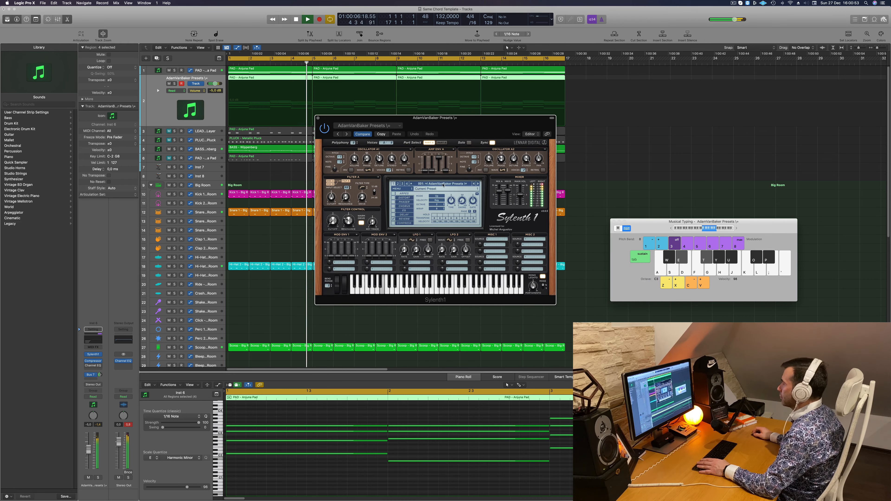
Audition the second group of Sylenth1 presets, starting with ARP BassedOnBias and stepping forward to ARP Ela Moro Mu.
click(398, 183)
click(438, 184)
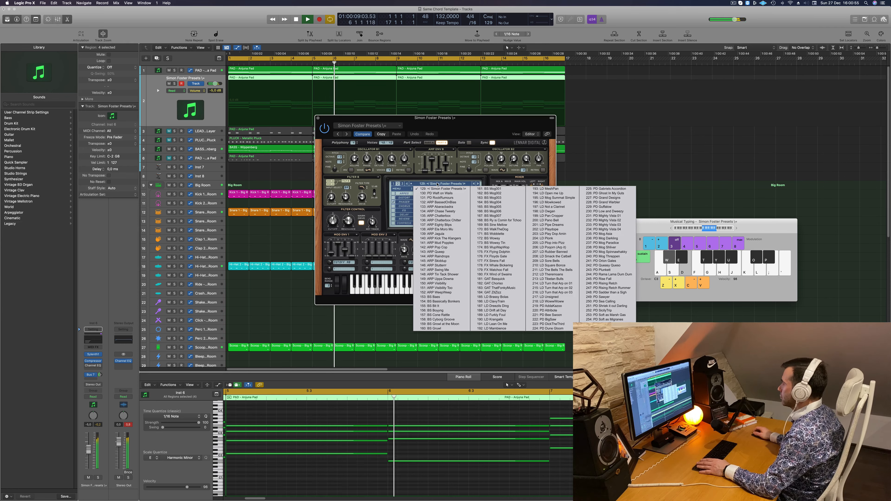
click(438, 207)
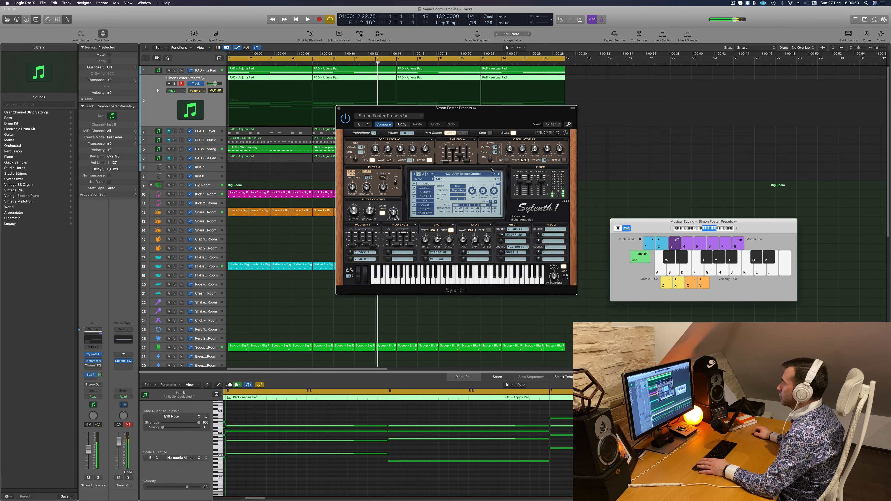
click(499, 174)
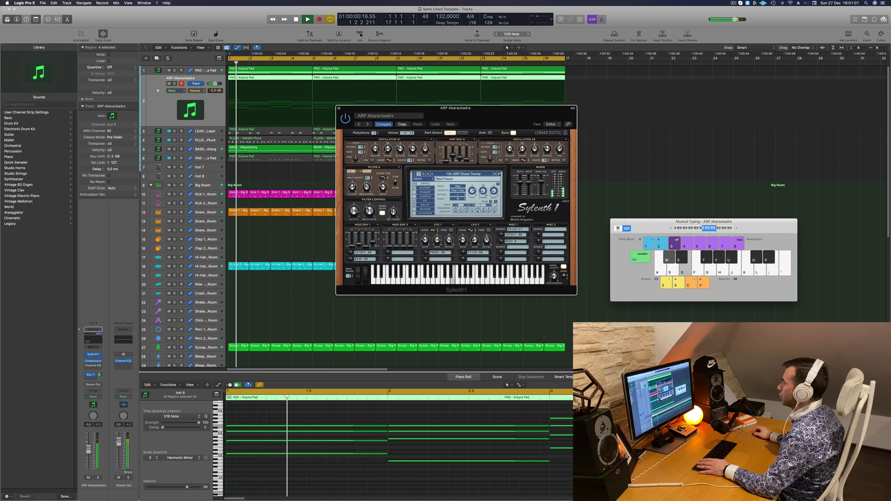
click(499, 175)
click(499, 174)
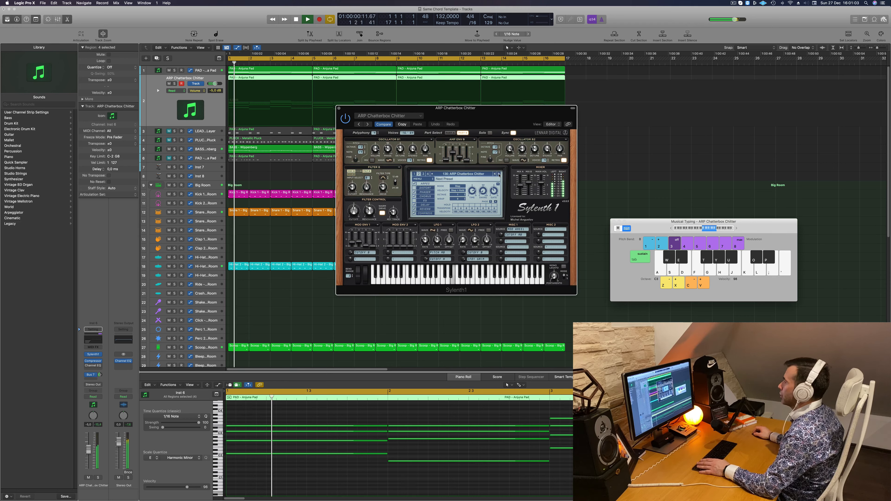
click(500, 174)
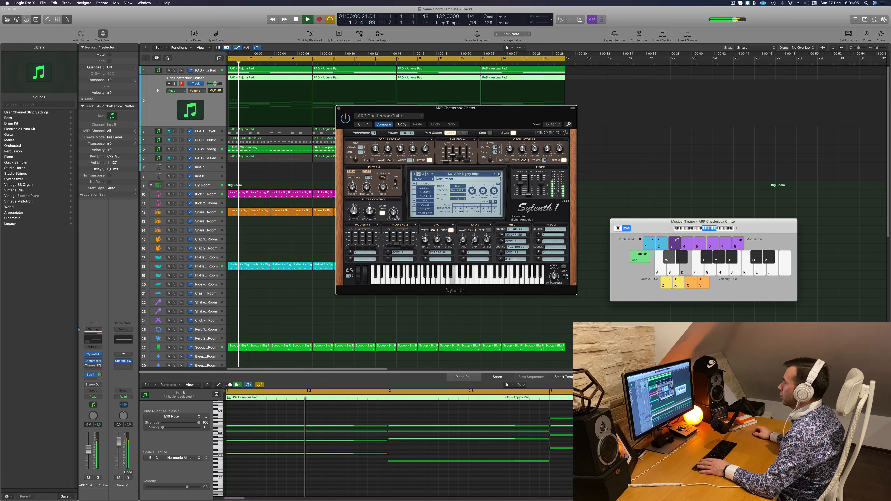
click(499, 174)
click(499, 174)
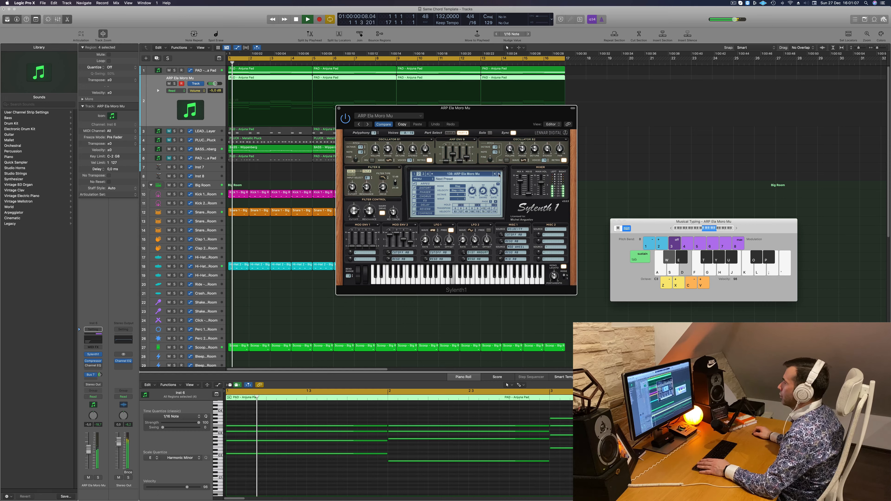
Audition the presets following ARP Ela Moro Mu one by one, up to the ARP Stutter preset.
click(499, 174)
click(499, 174)
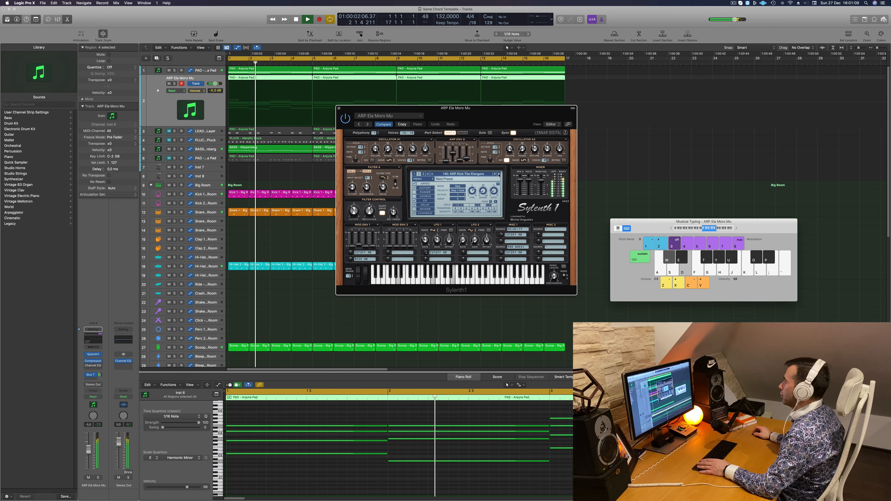
click(499, 174)
click(499, 174)
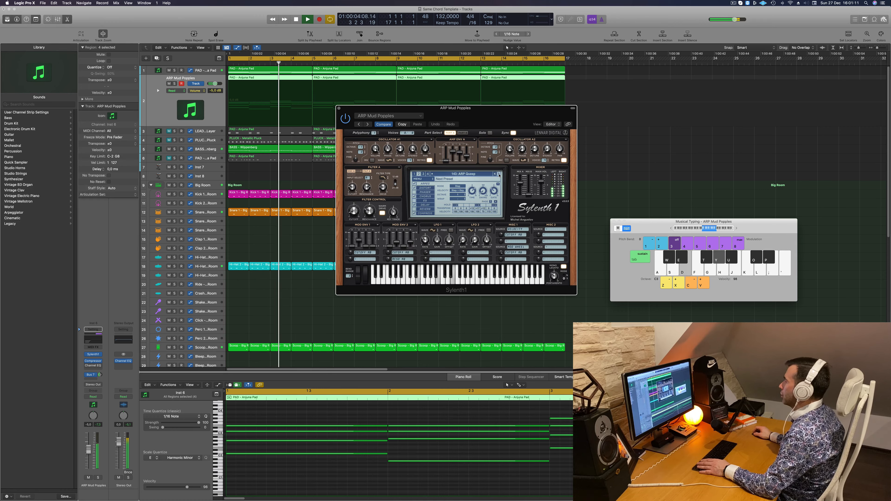
click(499, 174)
click(500, 174)
click(499, 174)
Check the preset list and audition the arpeggios from ARP Swing Me to ARP Visibility Too.
click(460, 174)
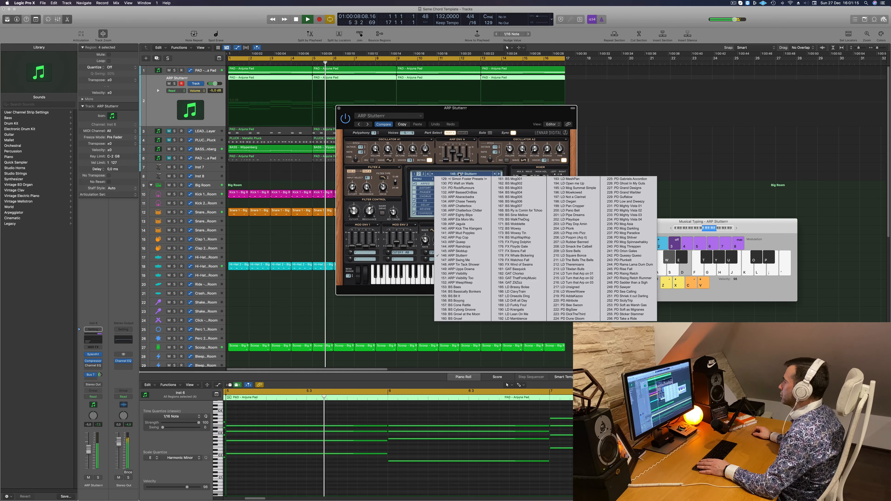
click(427, 167)
click(499, 174)
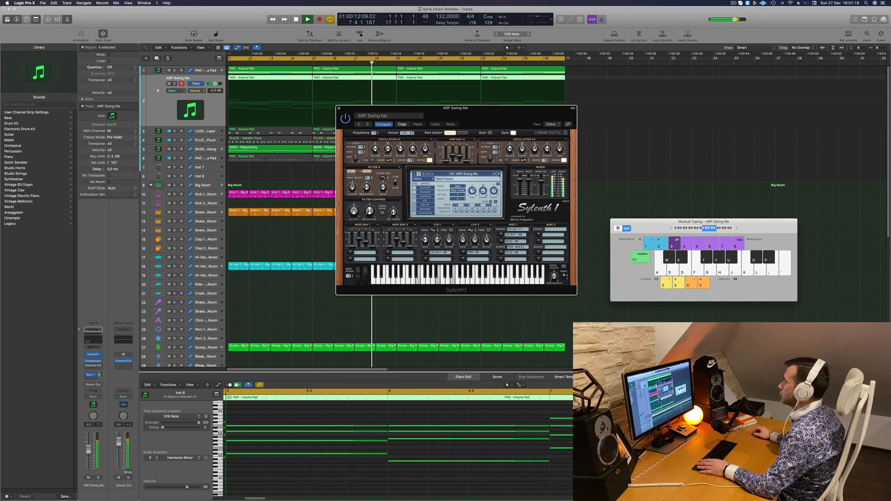
click(499, 174)
click(498, 173)
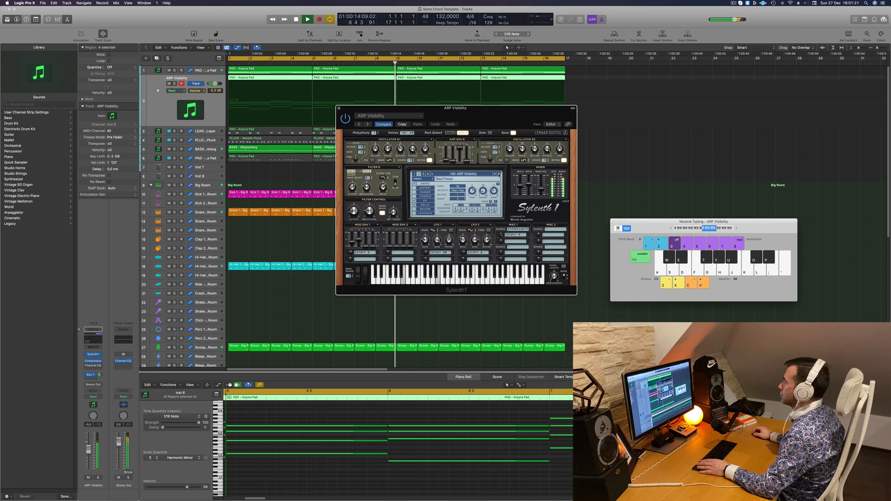
click(499, 174)
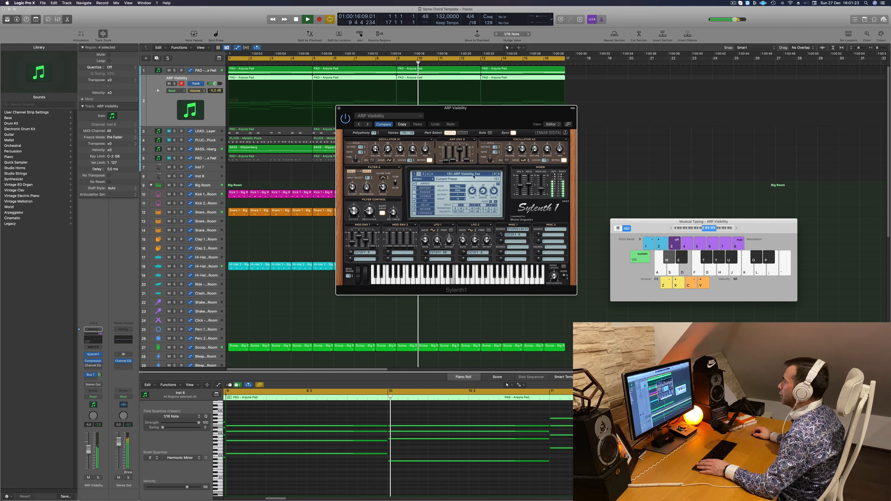
Switch to the third preset group and audition its arpeggios from preset 257, ARP Arfur Moment, onwards.
click(424, 174)
click(445, 174)
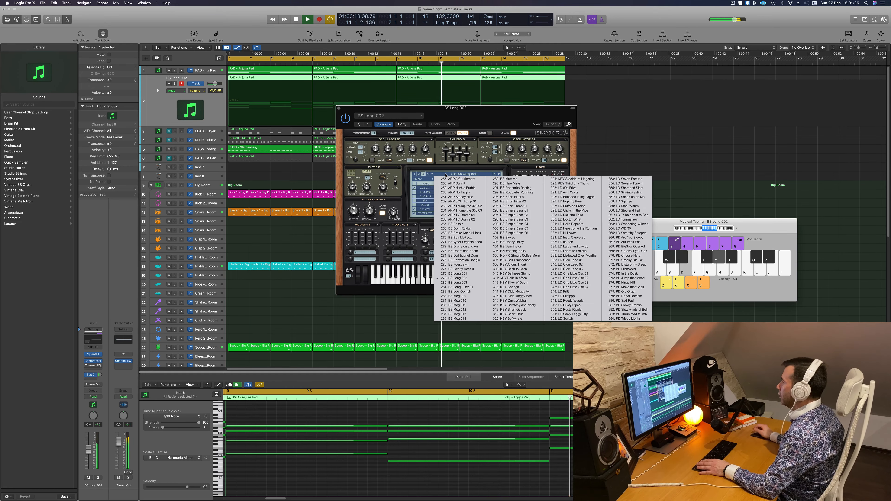
click(464, 179)
key(Return)
click(498, 174)
click(499, 174)
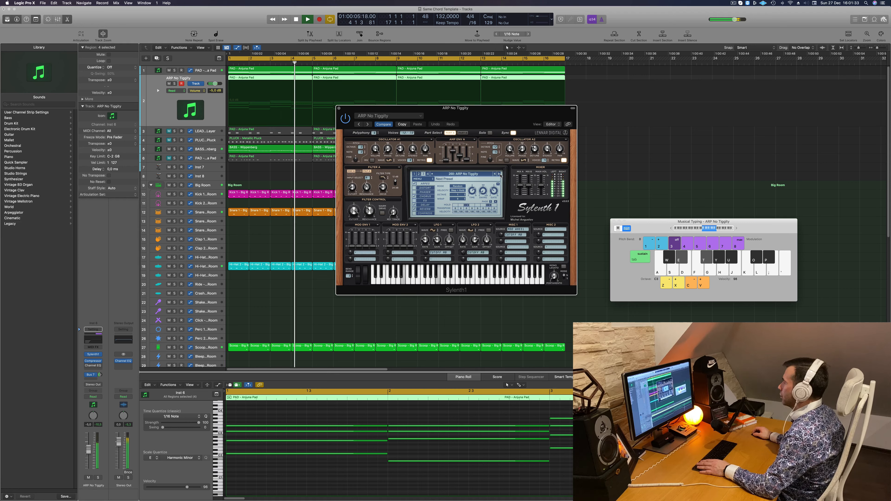
Audition the arpeggio presets from ARP Steady Rise to ARP TV Drama 02 and look through the preset list.
click(499, 174)
click(498, 173)
key(space)
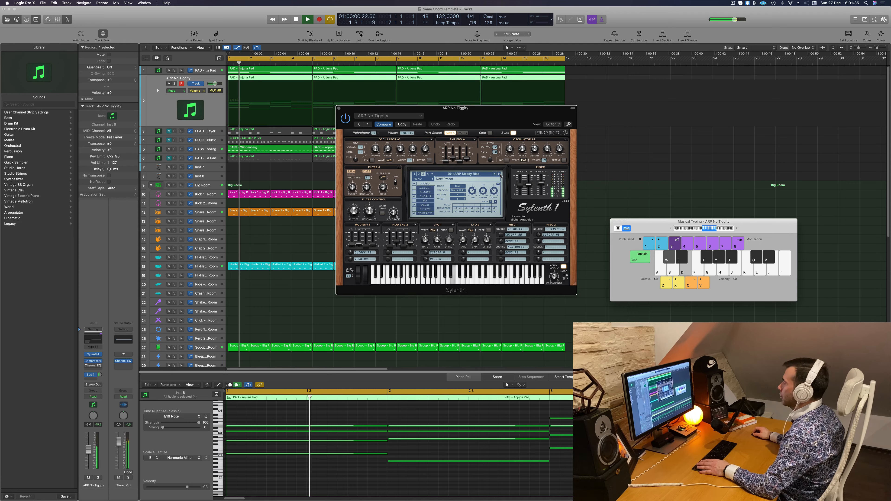
click(499, 174)
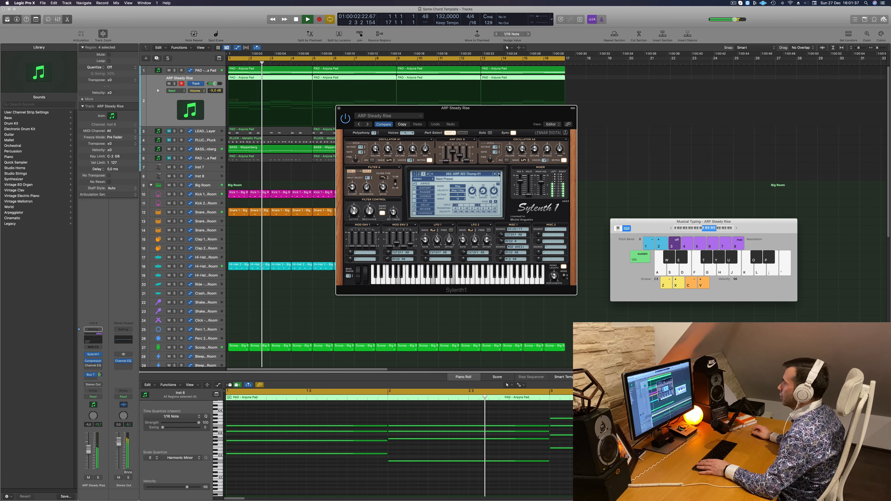
click(499, 174)
click(498, 173)
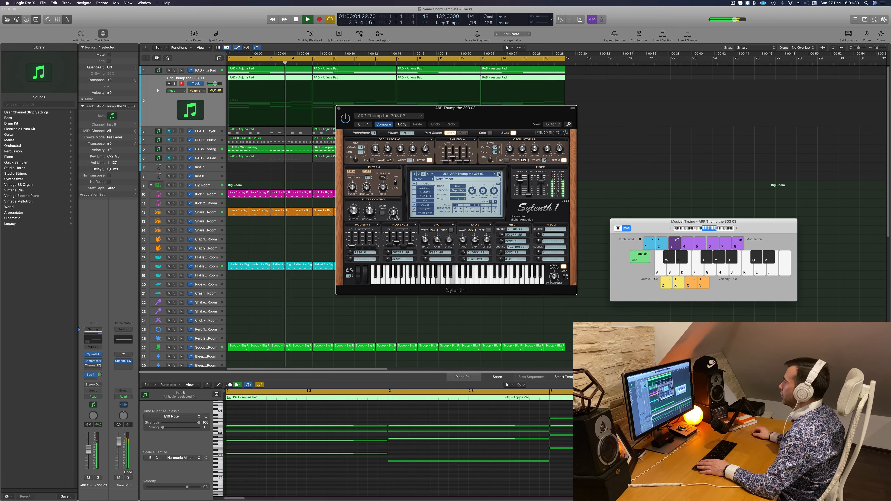
click(499, 174)
click(498, 173)
click(472, 173)
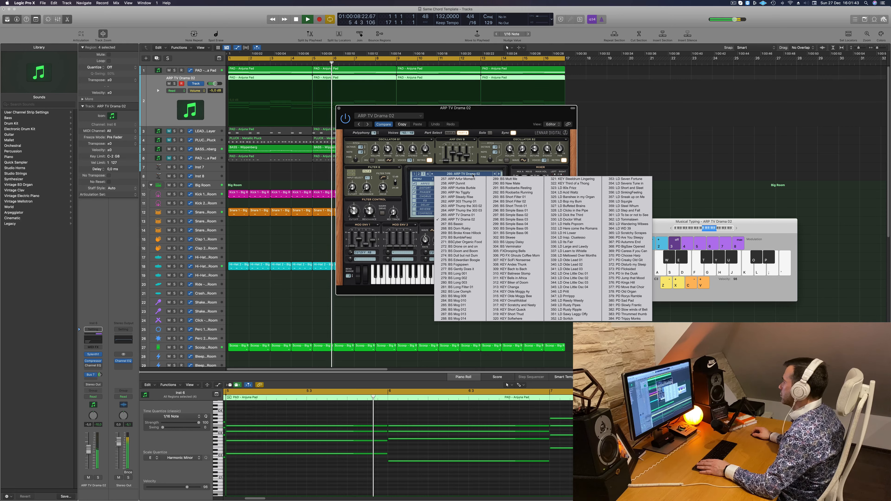
Load ARP Double Bass from the fourth preset group and restart playback to audition it.
click(427, 174)
click(444, 174)
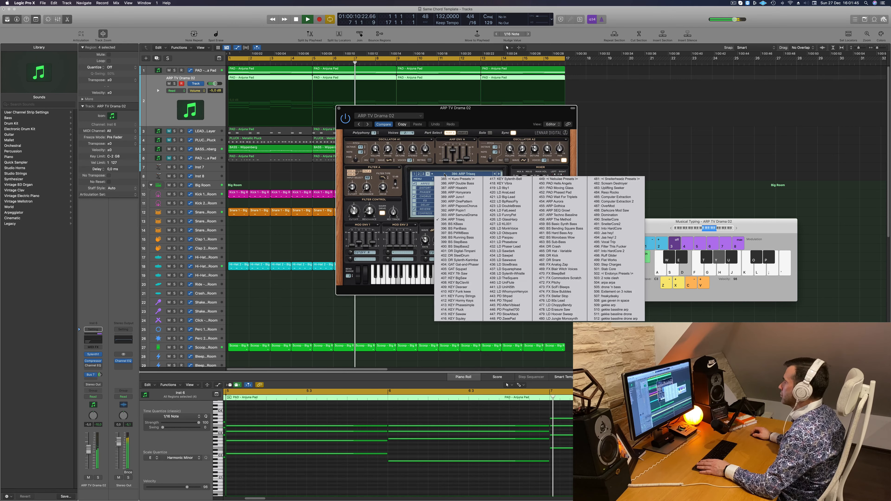
click(449, 184)
key(space)
key(space)
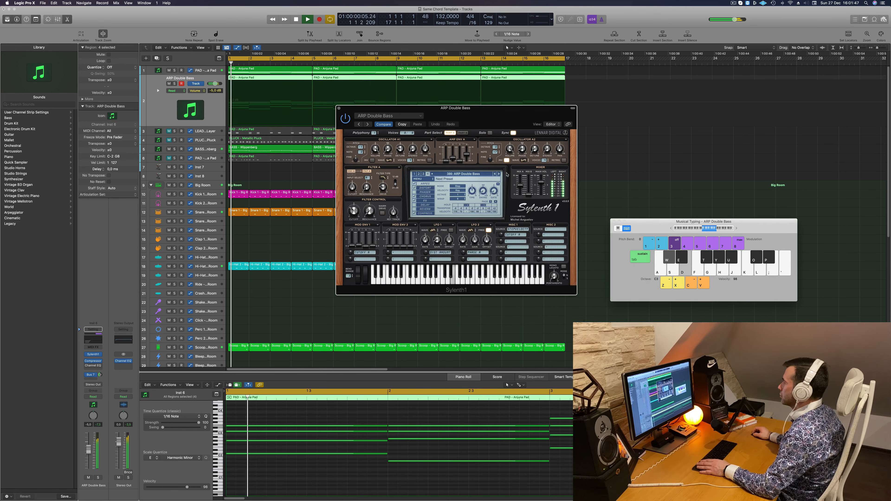
Step forward through the arpeggio presets to ARP OnePattern, restarting playback to hear it.
click(498, 174)
key(space)
key(space)
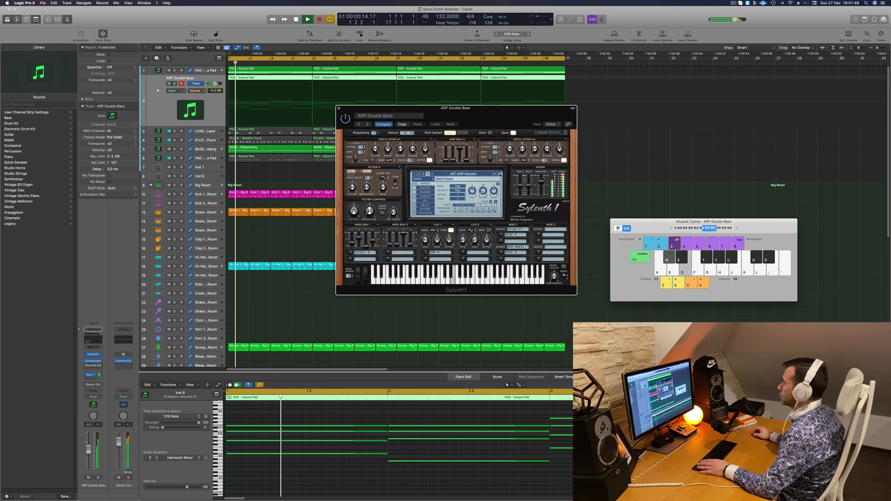
click(499, 174)
click(499, 174)
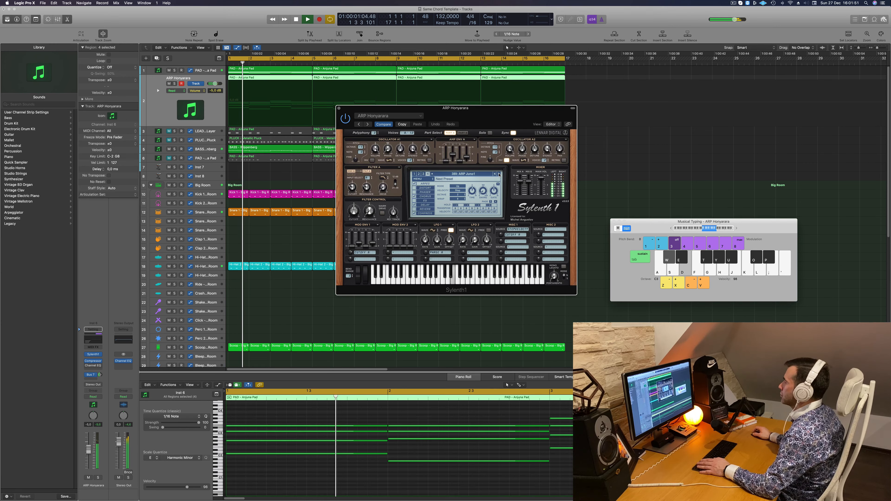
click(499, 174)
key(space)
key(space)
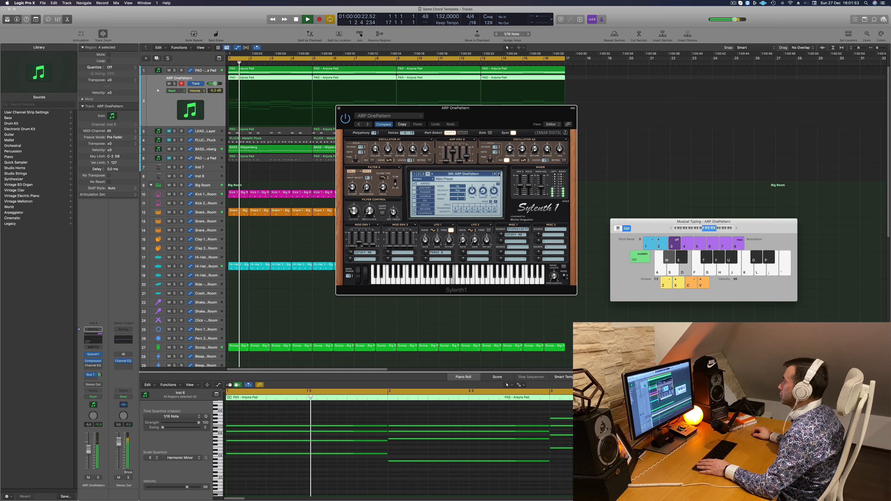
Adjust the filter cutoff of ARP OnePattern and set its arpeggiator time to 1/16 during playback.
drag(468, 127, 516, 183)
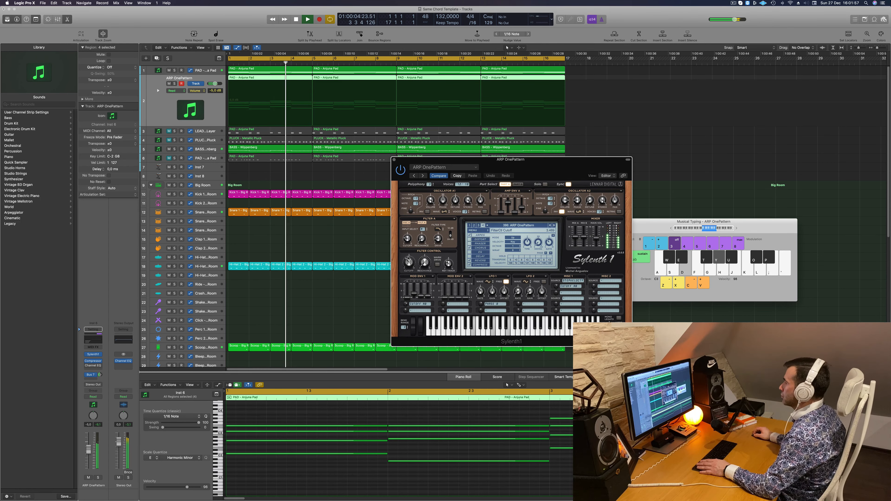
drag(408, 259, 408, 257)
key(Return)
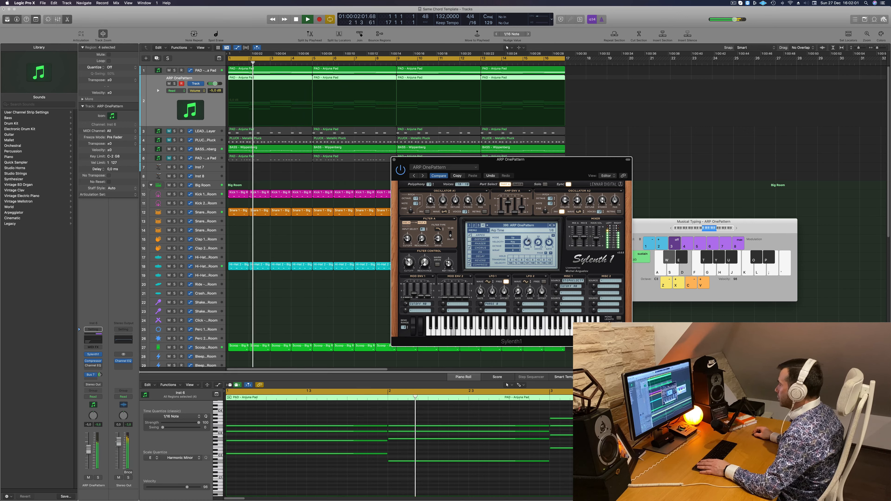
drag(529, 238, 528, 232)
key(space)
key(space)
drag(528, 171, 523, 152)
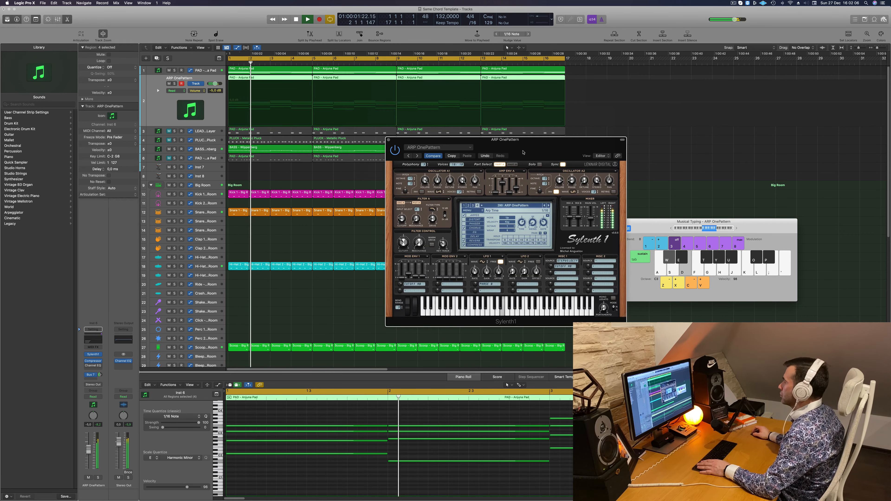
Audition the presets from ARP PapoooChorus through ARP Triseq to the first bass preset.
click(549, 206)
click(548, 205)
click(548, 205)
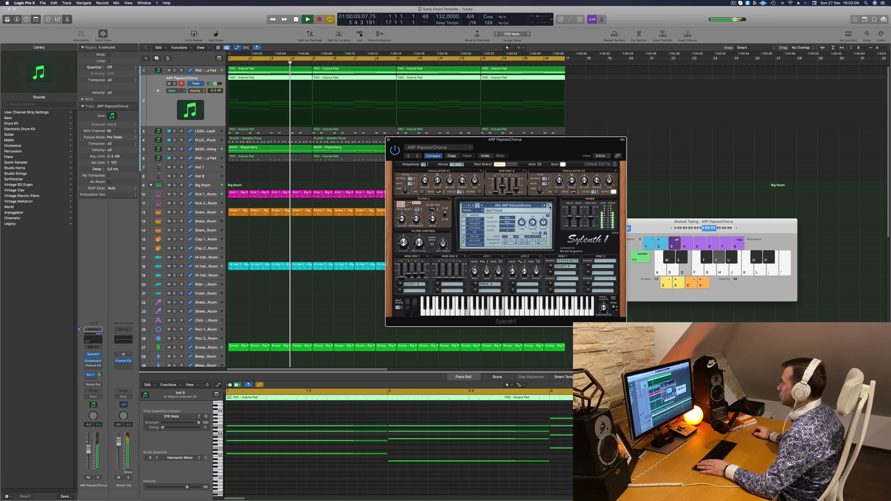
click(549, 205)
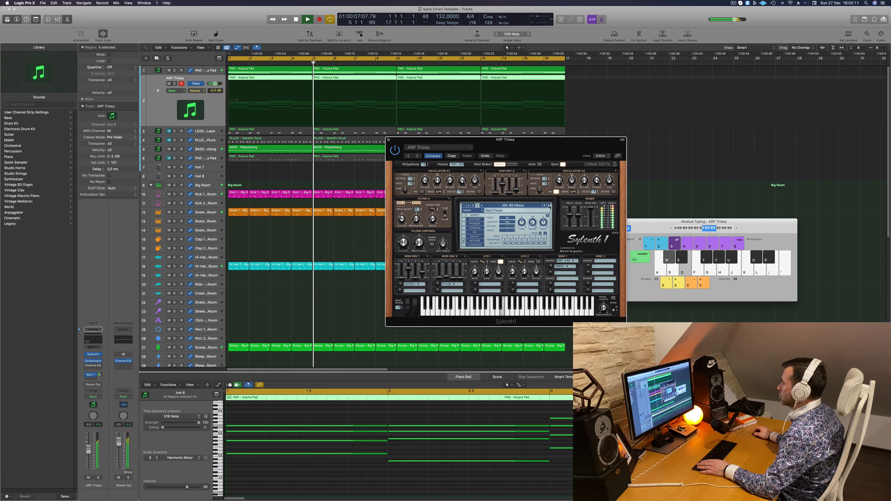
click(549, 206)
Step back through the presets to ARP OnePattern and restart playback.
click(545, 206)
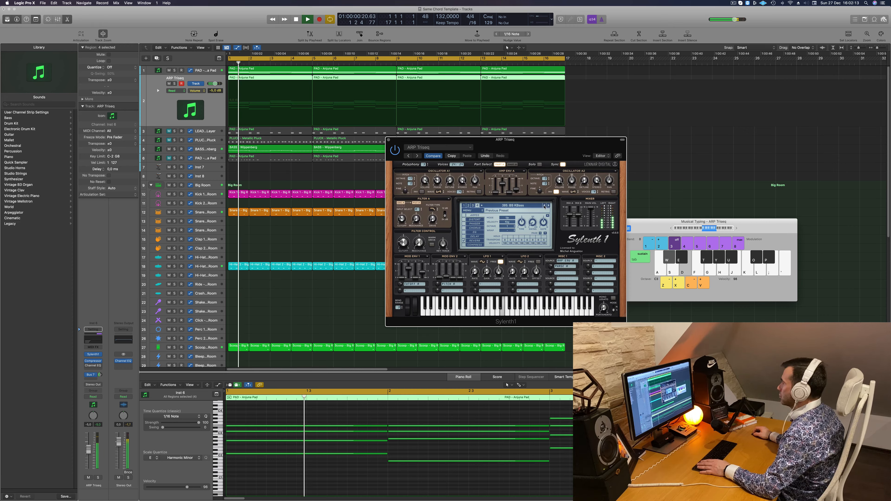
click(545, 206)
click(545, 206)
click(545, 206)
click(544, 206)
key(space)
key(space)
Fine-tune the filter cutoff of ARP OnePattern during playback and close the Sylenth1 window.
drag(526, 141, 552, 99)
drag(429, 201, 432, 164)
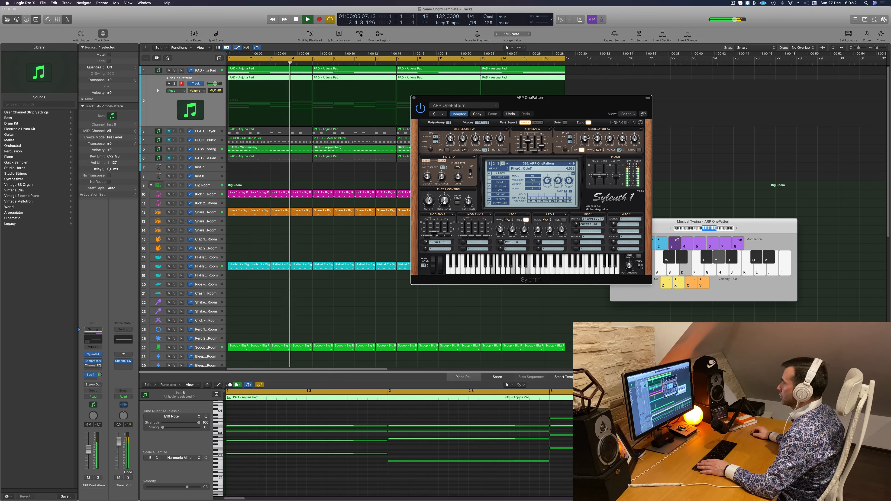
drag(428, 199, 428, 199)
key(space)
key(space)
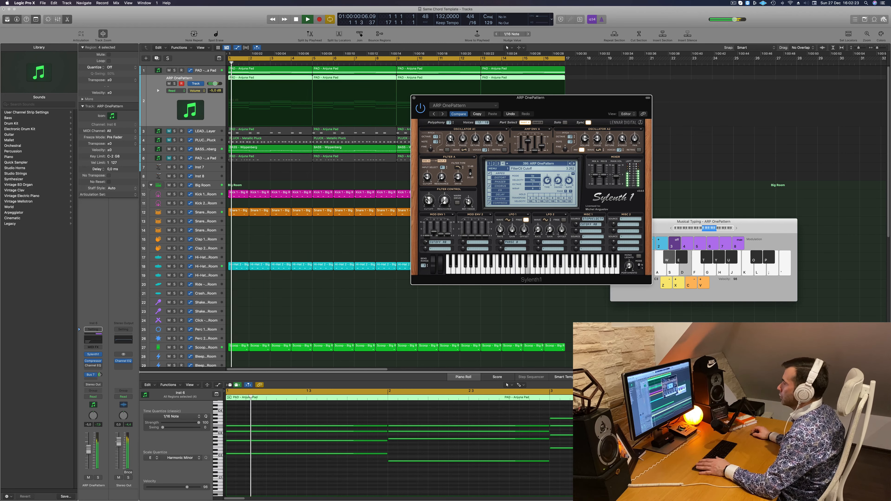
click(414, 98)
Select the upper Anjuna Pad track, set its automation mode to Touch and restart playback.
click(206, 70)
key(space)
key(space)
key(space)
key(space)
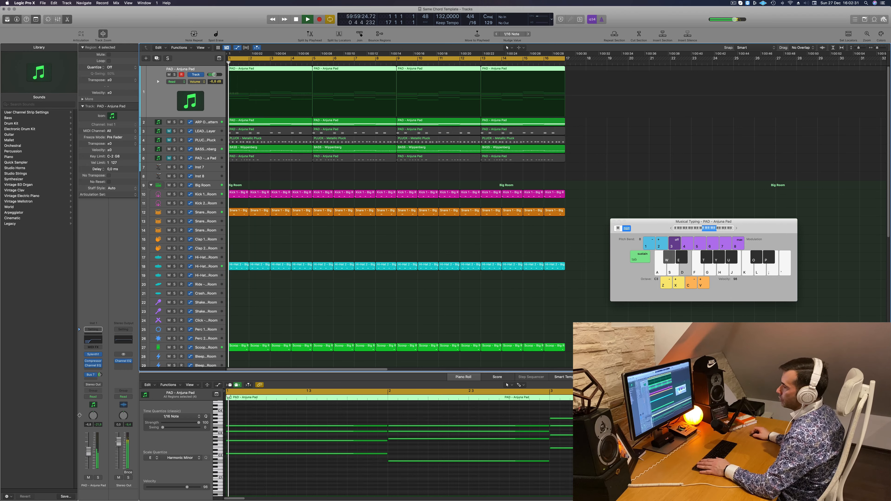
click(97, 397)
click(96, 403)
key(space)
key(space)
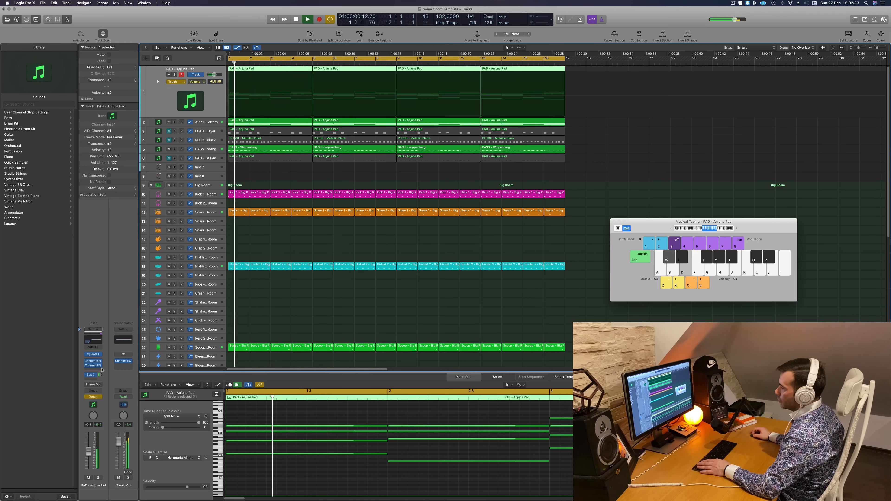
Open Sylenth1 on the Anjuna Pad track and move its filter cutoff during playback to record automation.
click(94, 354)
key(space)
key(space)
drag(346, 208, 345, 198)
key(space)
key(space)
Shape the pad's filter cutoff automation into a ramp rising to about 5.8 at bar 5, and set automation to Read.
click(330, 101)
key(space)
key(space)
drag(294, 103, 312, 91)
click(176, 82)
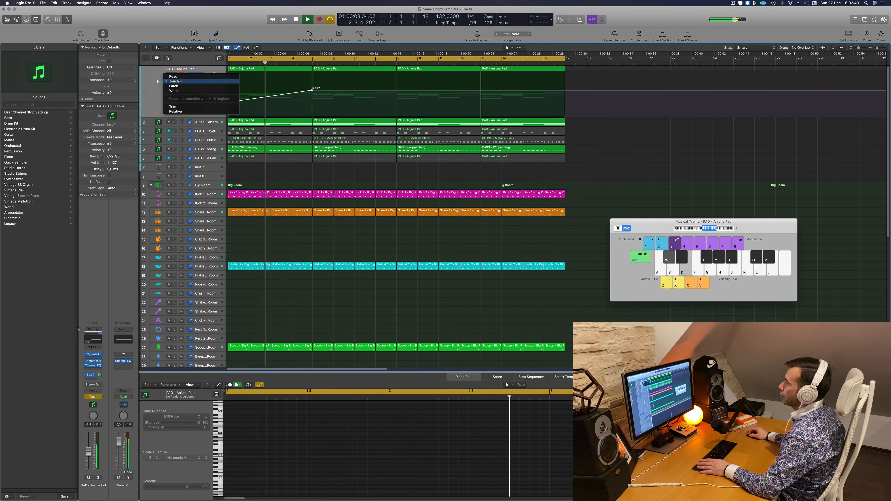
click(174, 77)
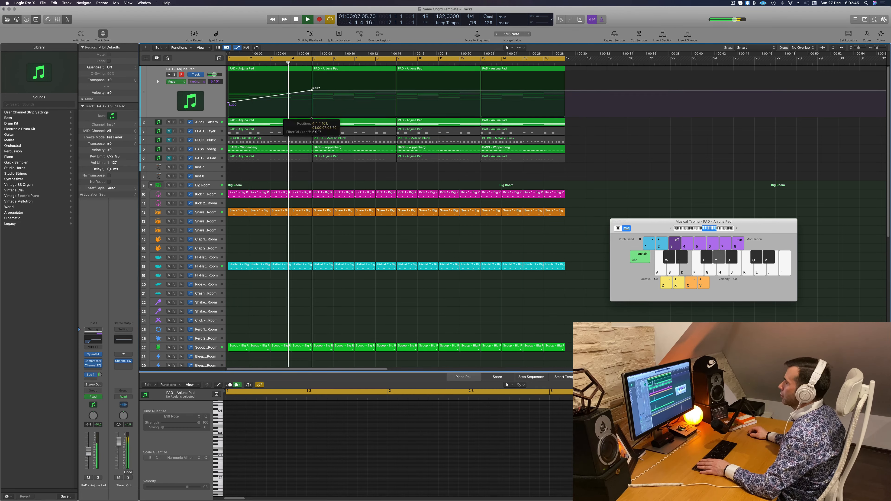
Drop the Anjuna Pad's filter cutoff automation to about 2.3 right after the ramp at bar 5 and restart playback.
click(313, 107)
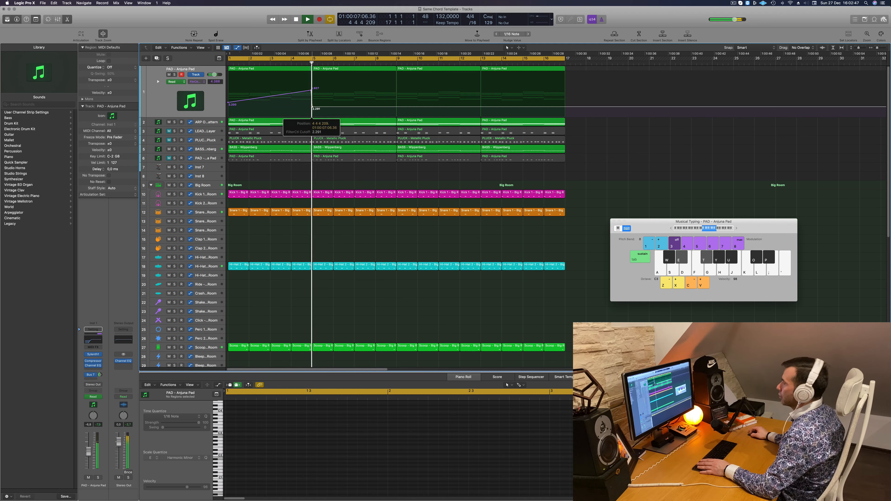
key(space)
key(space)
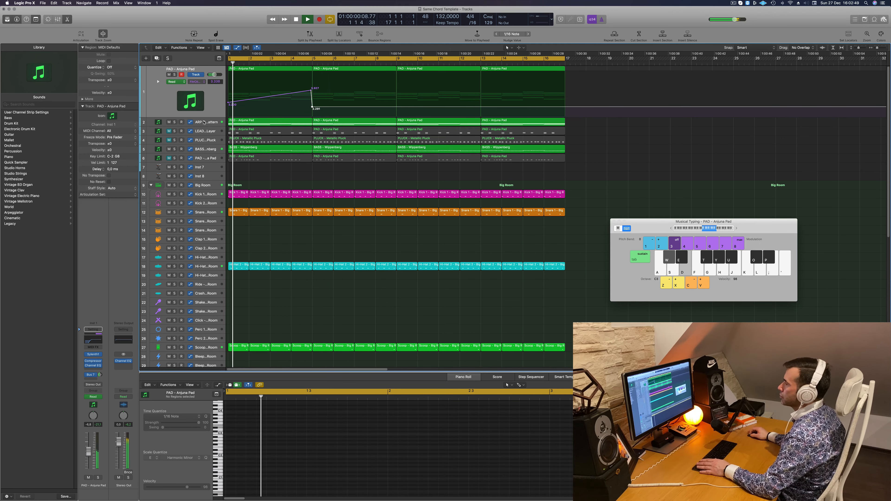
Open the Channel EQ on the ARP OnePattern track, lower its low-cut frequency to about 115 Hz during playback and close it.
click(203, 123)
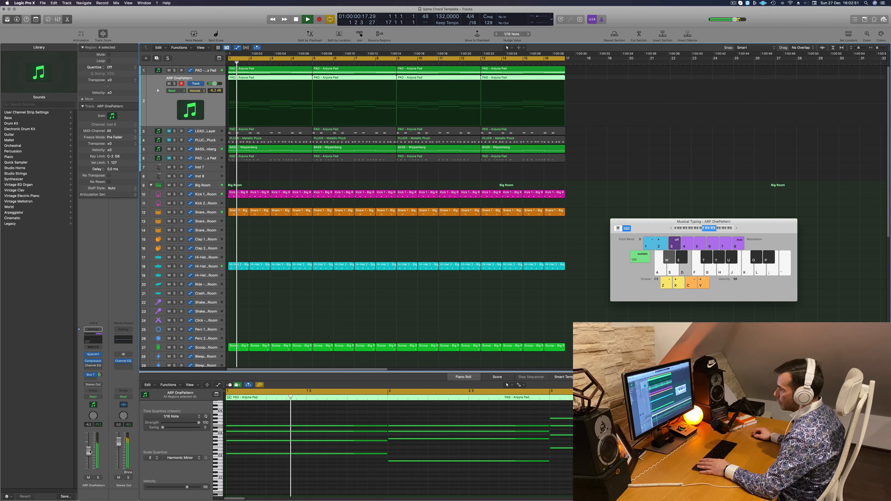
click(90, 366)
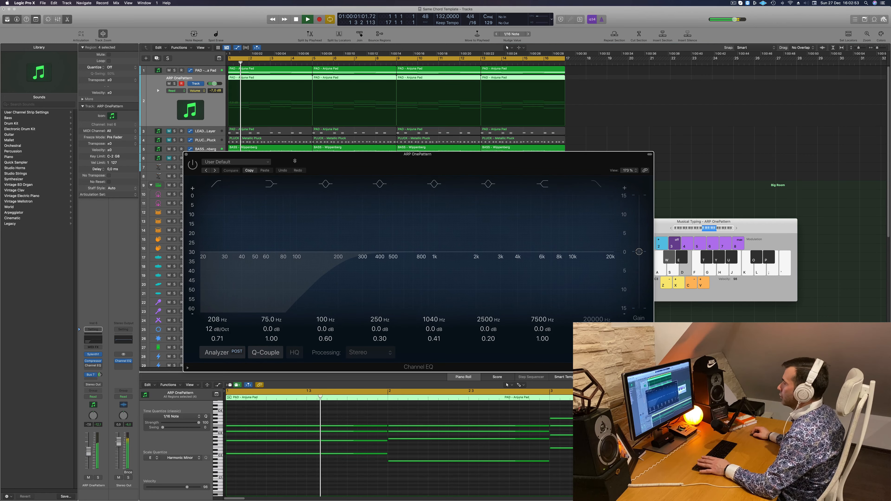
click(218, 182)
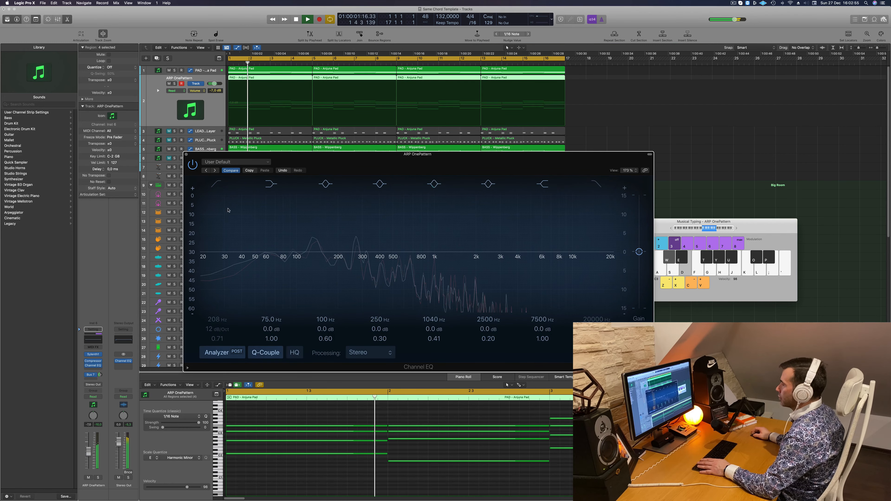
click(217, 184)
drag(351, 252, 306, 265)
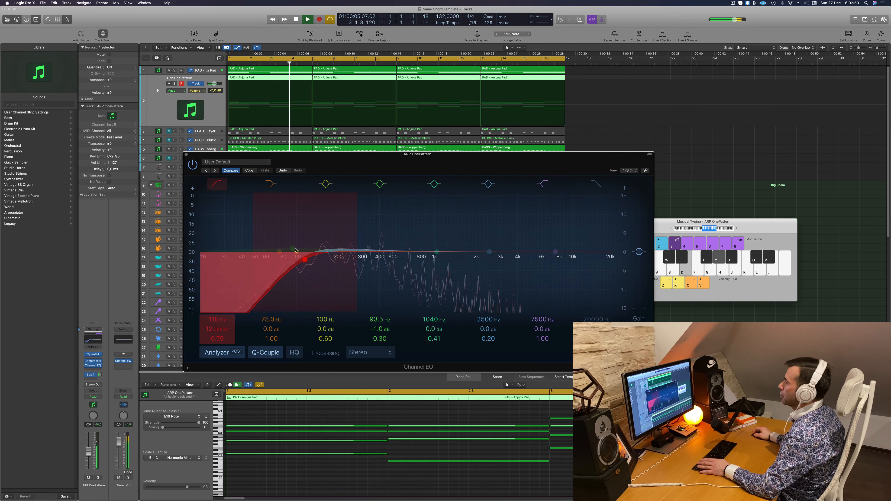
click(186, 155)
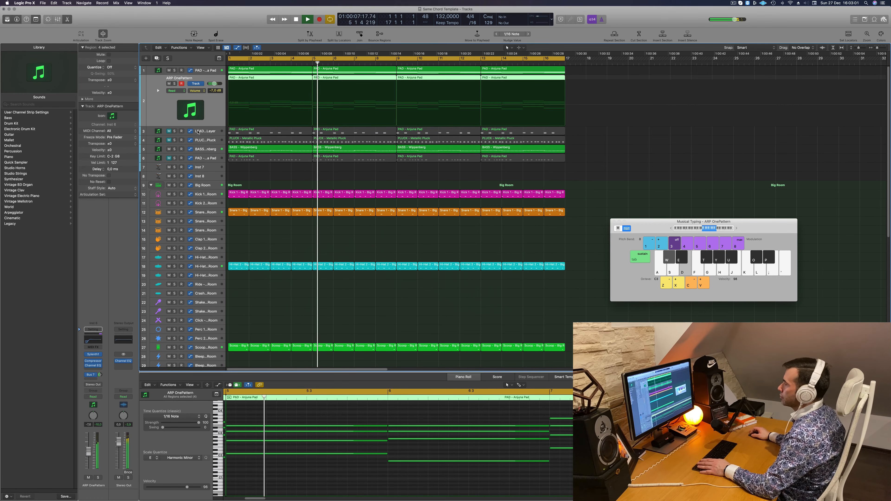
Unmute the LEAD Layer track and repeat all regions so the arrangement runs to bar 65.
key(Return)
click(170, 131)
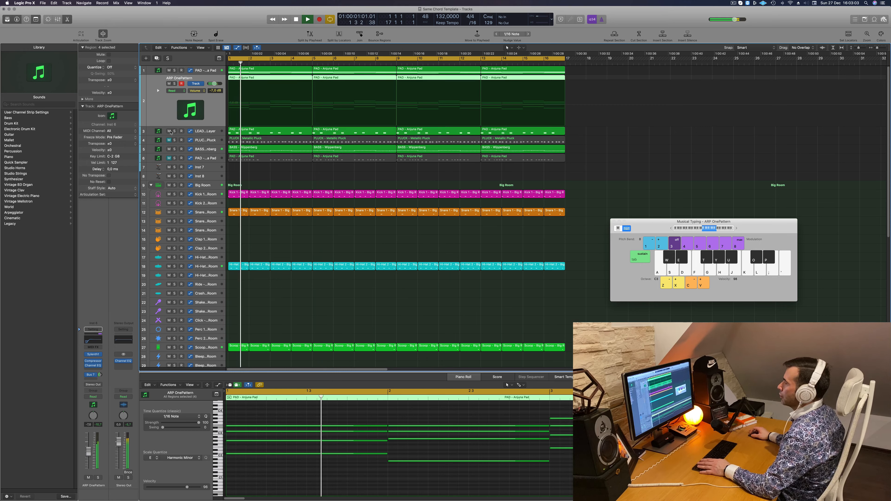
click(274, 134)
key(super+a)
key(super+r)
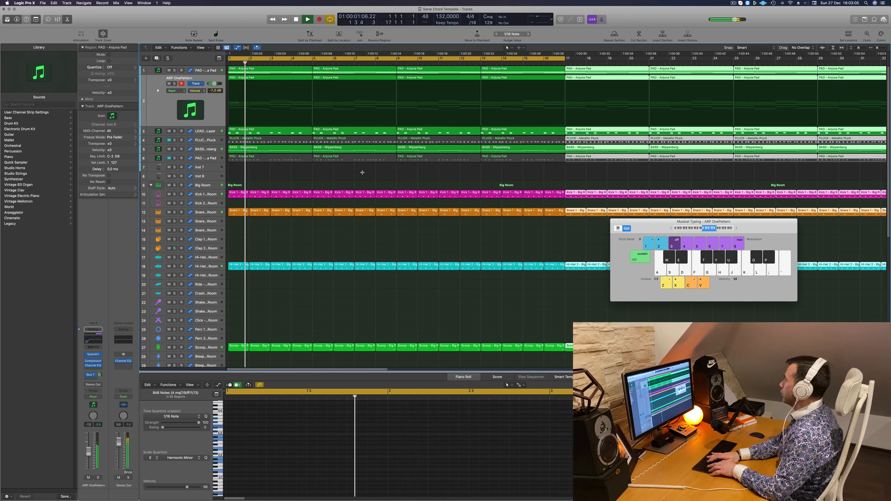
scroll(368, 164, down, 10)
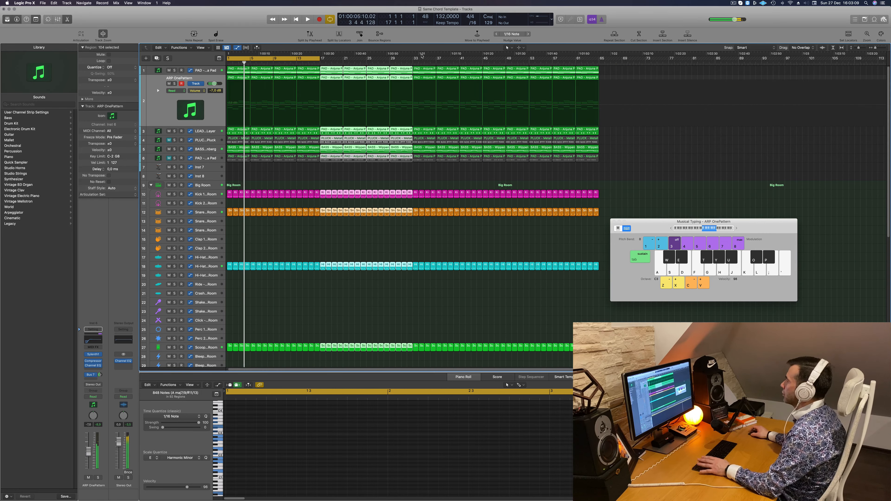
Extend the cycle range to cover the whole repeated arrangement up to bar 65.
key(Return)
drag(315, 57, 598, 75)
key(space)
Delete the first two regions of the LEAD Layer track so the lead starts at bar 9.
scroll(262, 132, right, 5)
click(263, 133)
key(Delete)
key(space)
scroll(263, 133, left, 2)
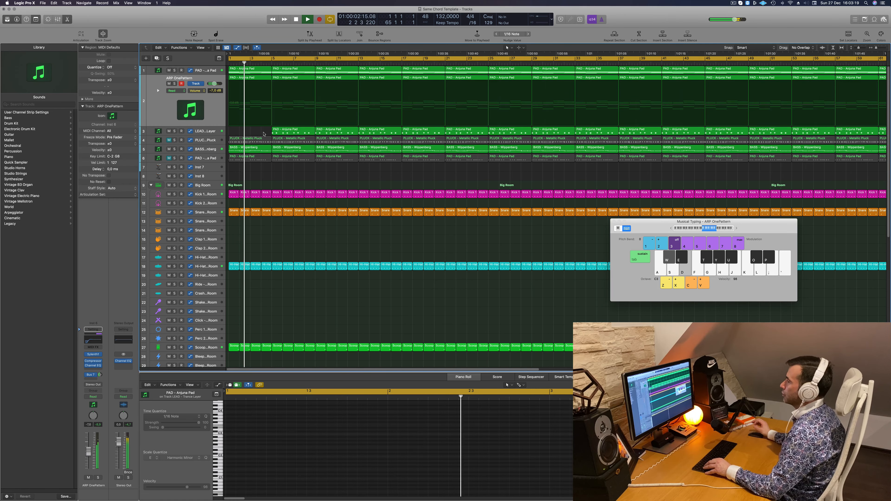
click(284, 133)
key(Delete)
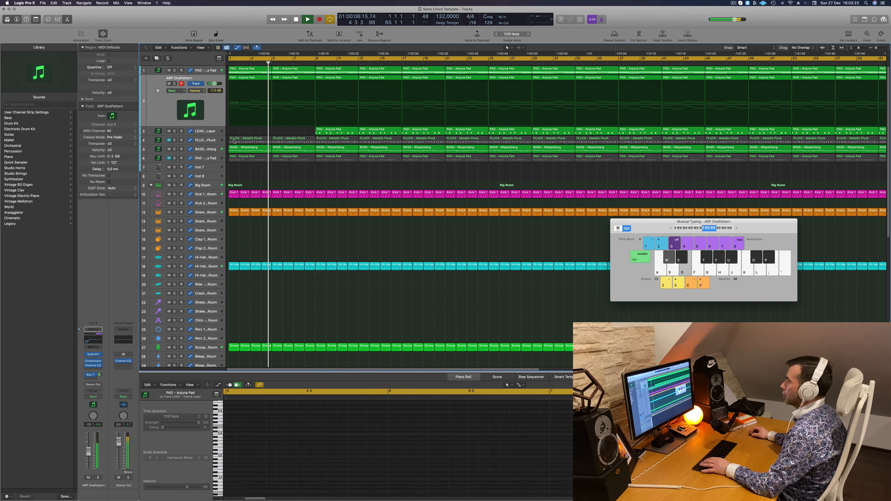
Delete the first region of the PLUCK - Metallic Pluck track and unmute the track so it starts at bar 5.
click(266, 141)
key(Delete)
key(space)
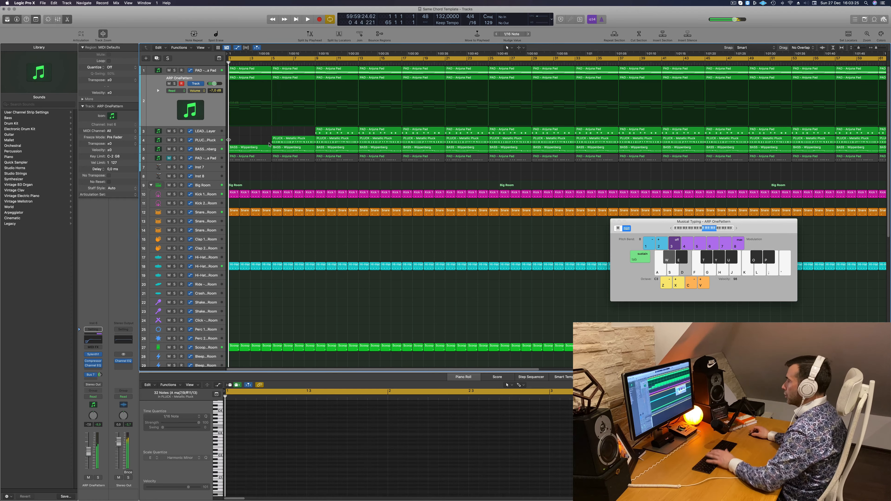
Set the BASS - Wippenberg track's automation to Touch and record a filter cutoff movement in Sylenth1 during playback.
click(207, 150)
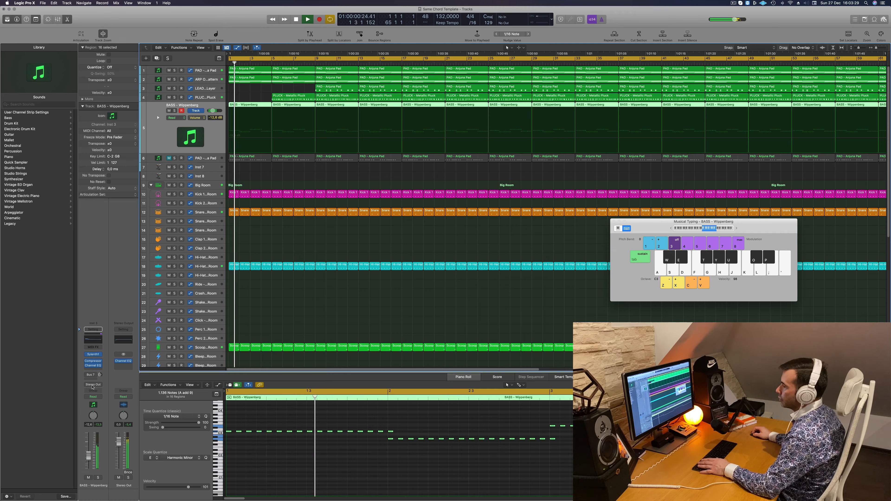
key(space)
click(93, 396)
click(94, 402)
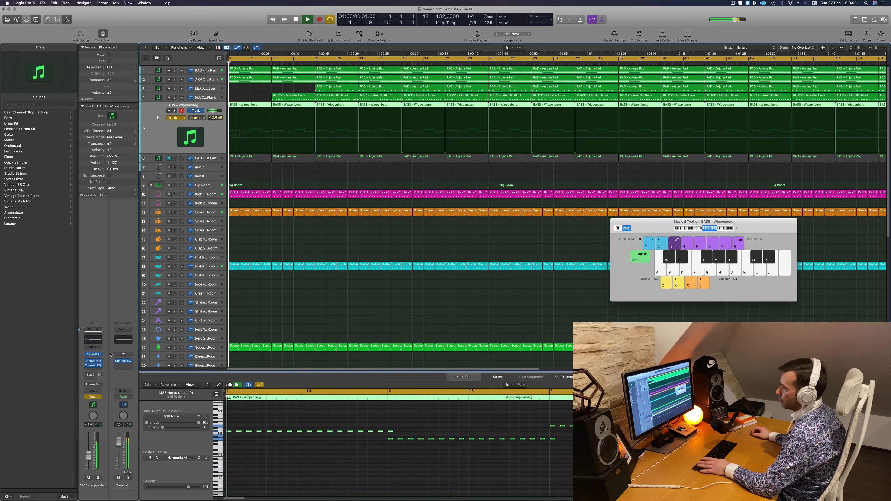
click(90, 356)
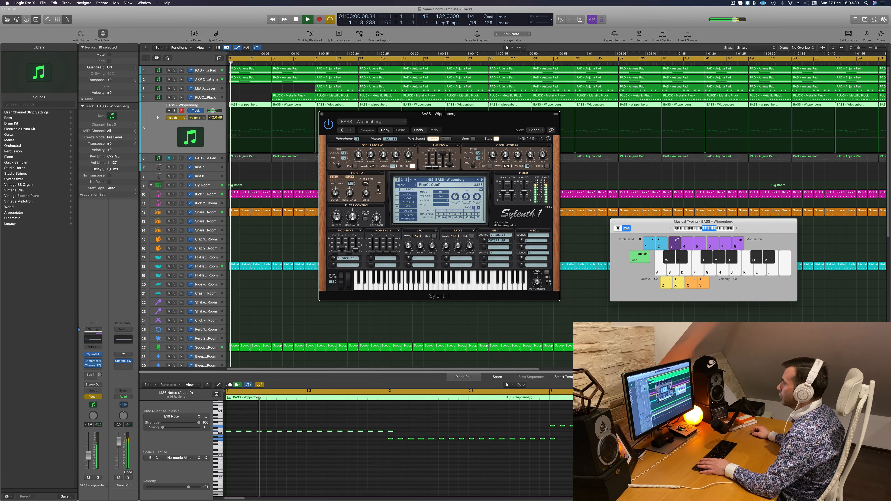
drag(335, 225, 335, 227)
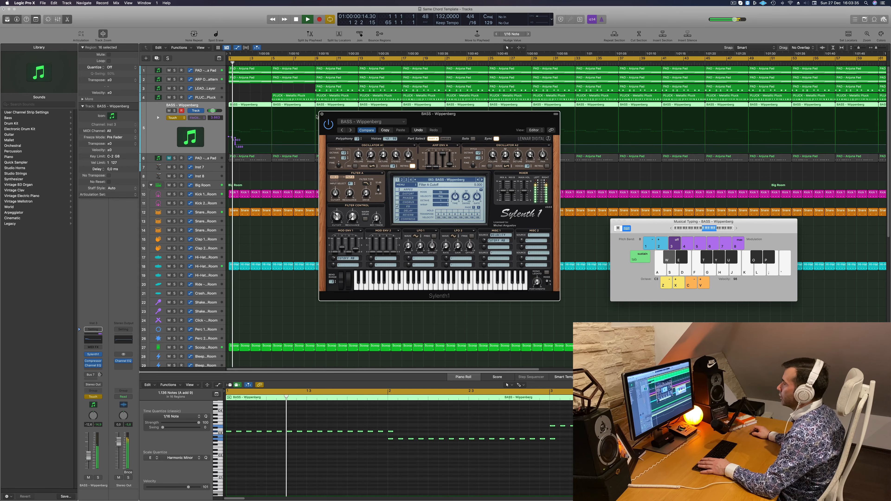
click(321, 114)
Shape the bass filter cutoff automation into a ramp rising to about 3.7 before dropping at bar 5, with automation set to Read.
drag(231, 141, 228, 149)
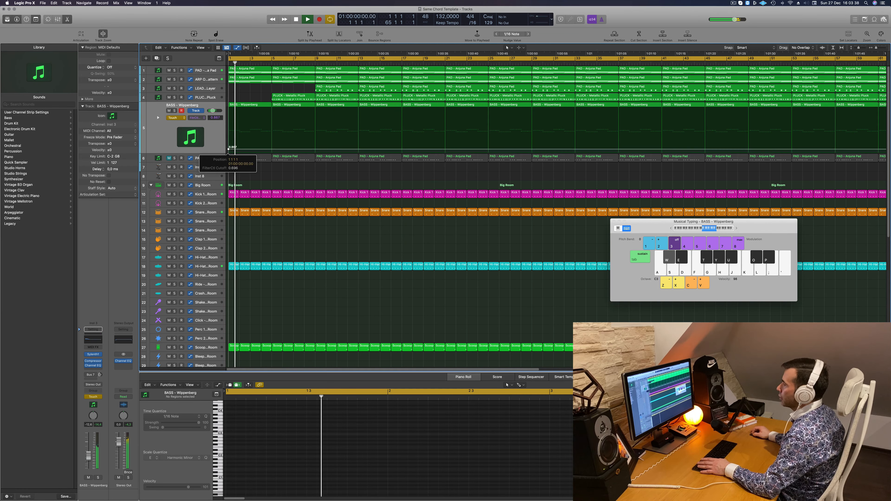
click(177, 117)
click(177, 113)
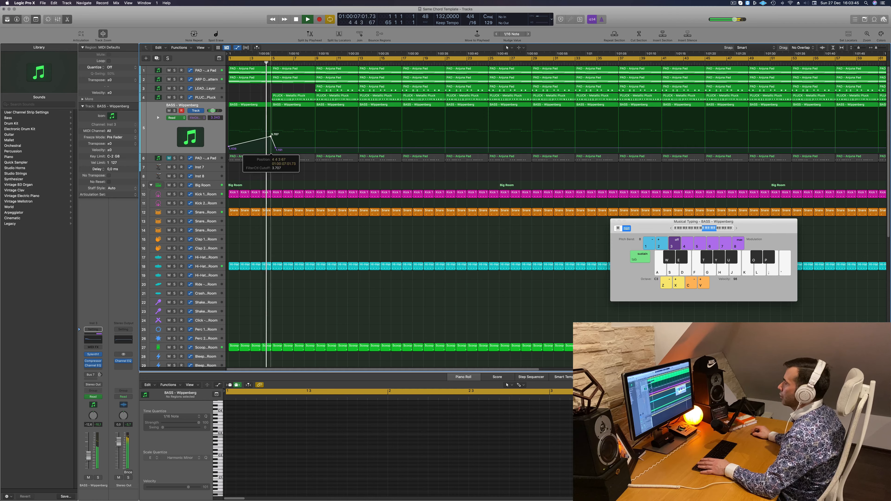
drag(277, 149, 272, 148)
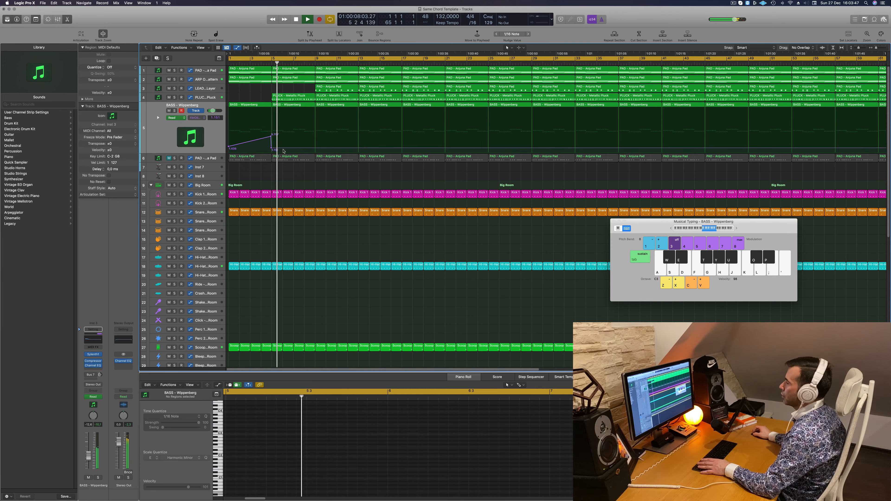
Check Sylenth1 on the PLUCK - Metallic Pluck track during playback, close it and hide the Musical Typing keyboard.
click(207, 97)
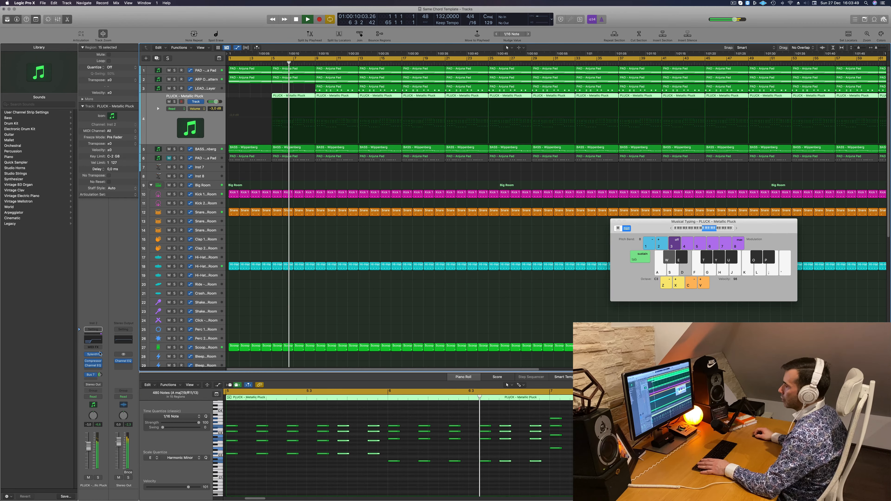
click(93, 354)
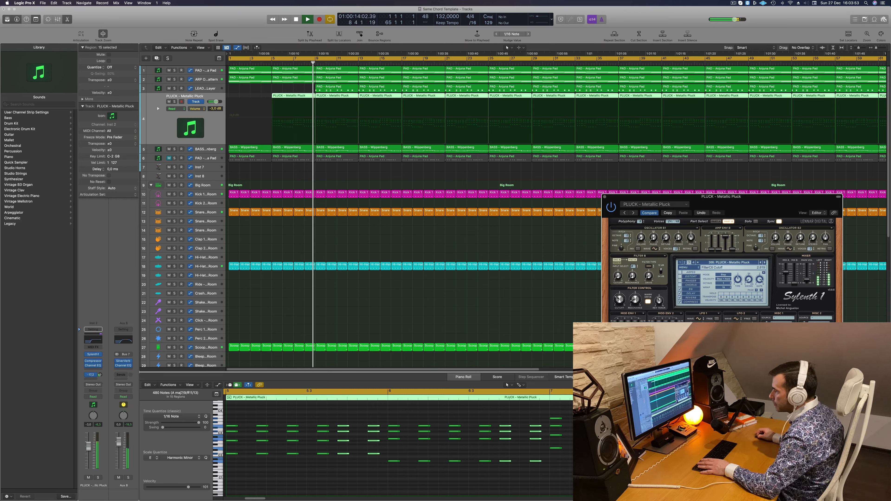
click(605, 197)
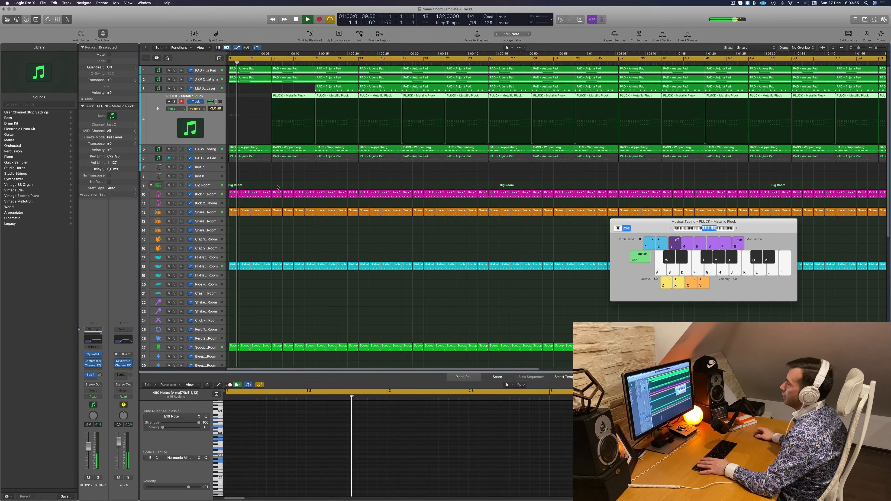
drag(652, 227, 441, 229)
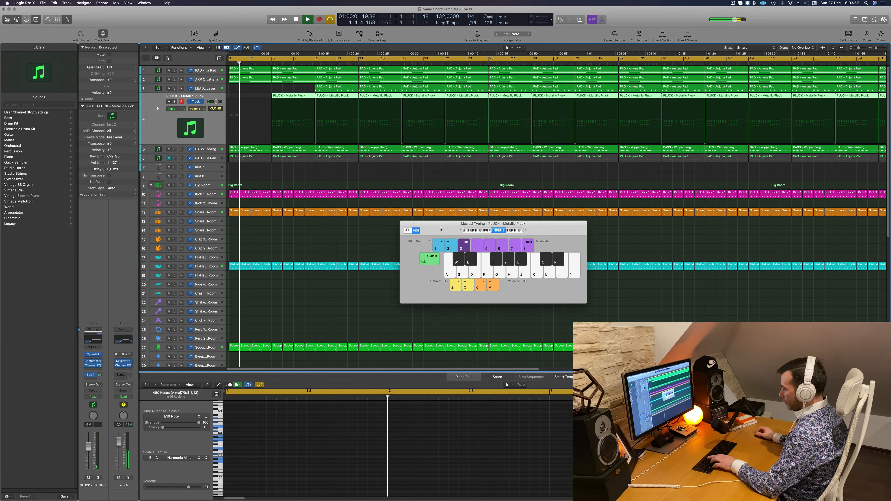
key(super+k)
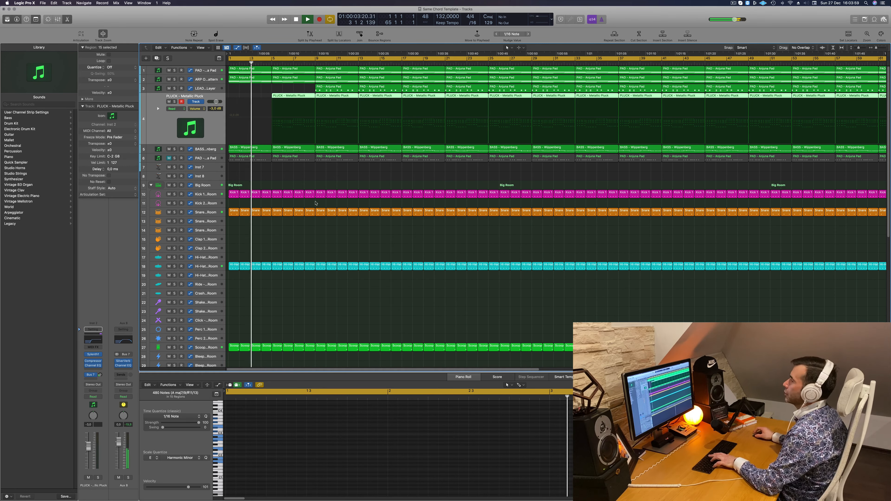
Copy the TR-909 hi-hat region at bar 5 to the Crash - Roland TR-909 track and delete all its notes except the first.
key(space)
scroll(256, 279, down, 10)
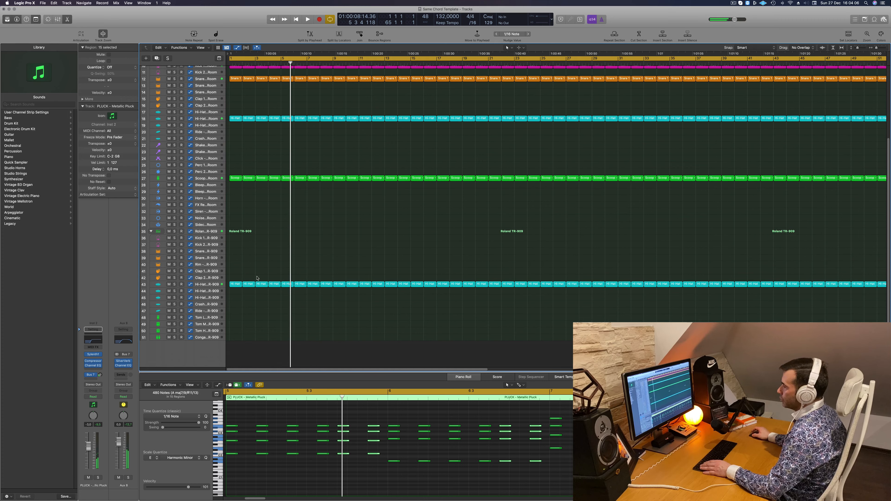
click(286, 284)
drag(286, 284, 287, 304)
drag(302, 419, 455, 443)
key(Delete)
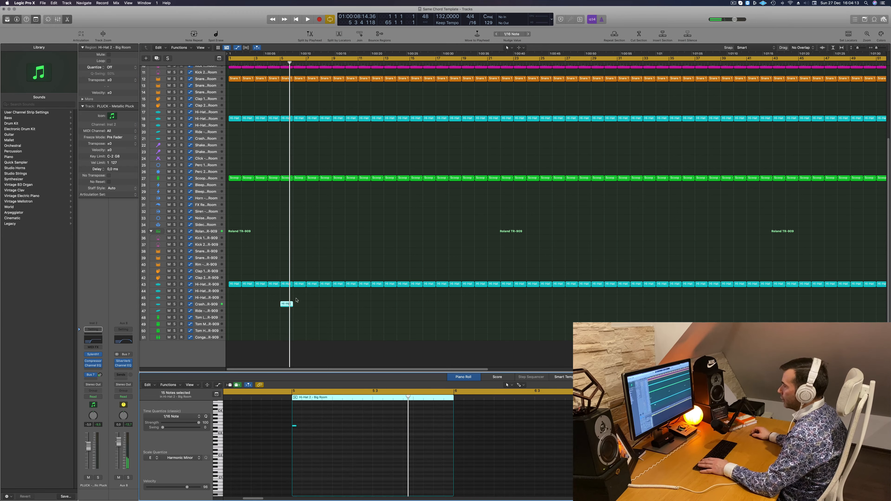
Select the Crash - Roland TR-909 track, restart playback and add a send to Bus 7 → Aux 8.
key(space)
click(207, 305)
key(space)
key(space)
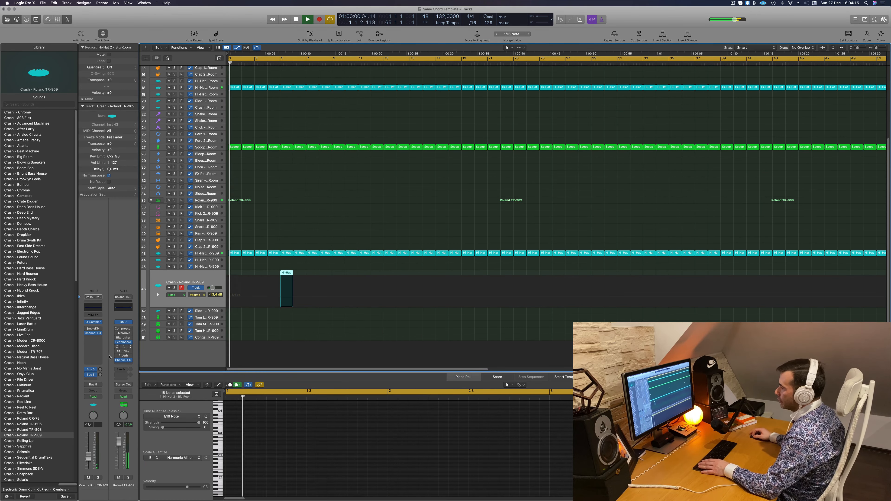
click(92, 379)
mouse_move(102, 386)
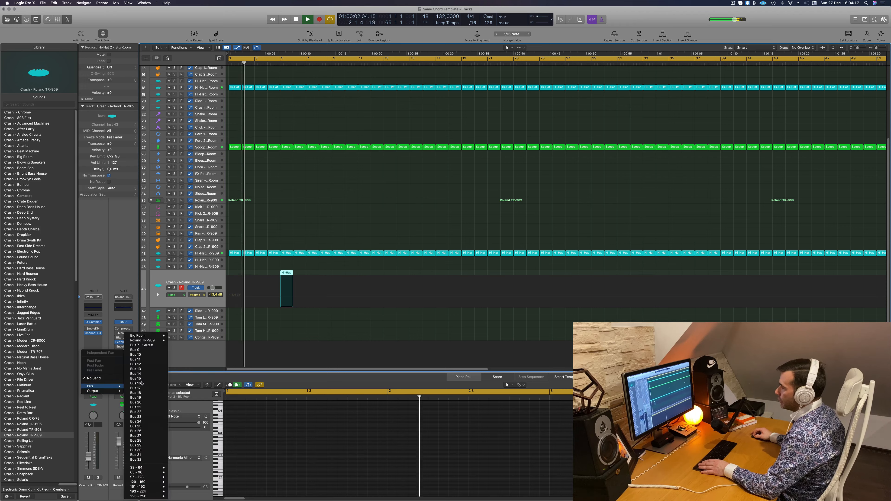
click(141, 345)
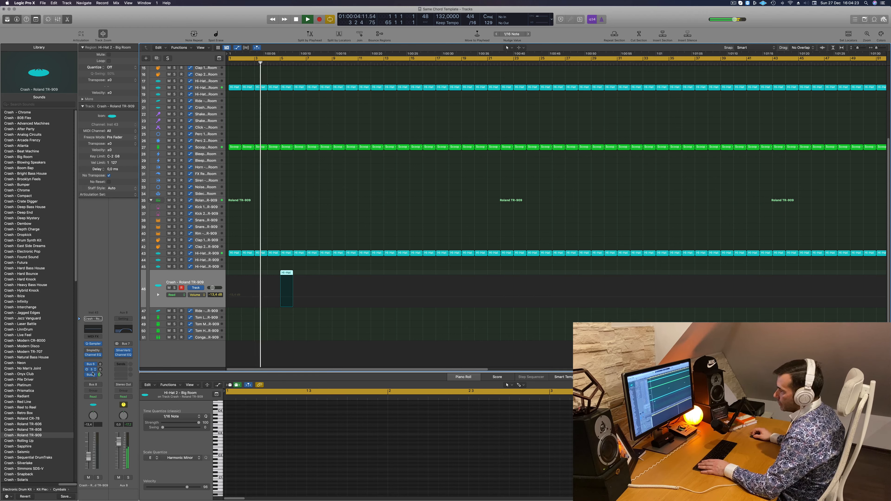
Adjust the crash track's Bus 7 send level during playback and restart from the beginning.
drag(100, 375, 101, 381)
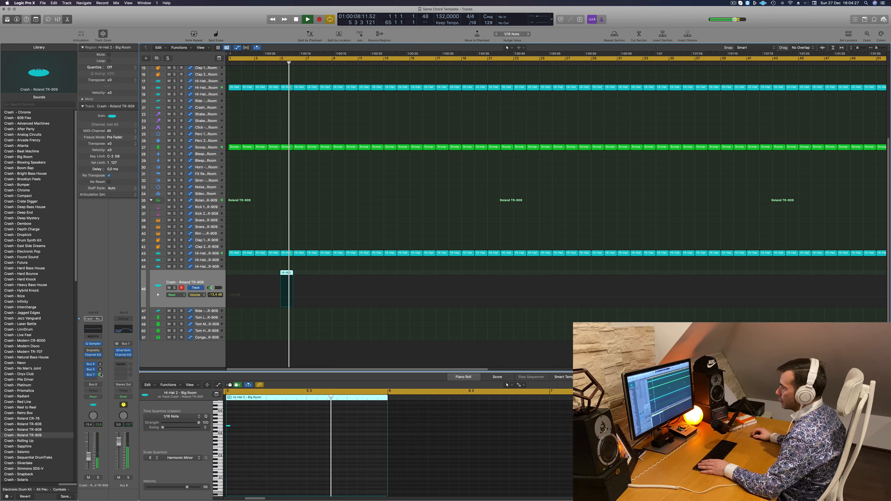
click(91, 374)
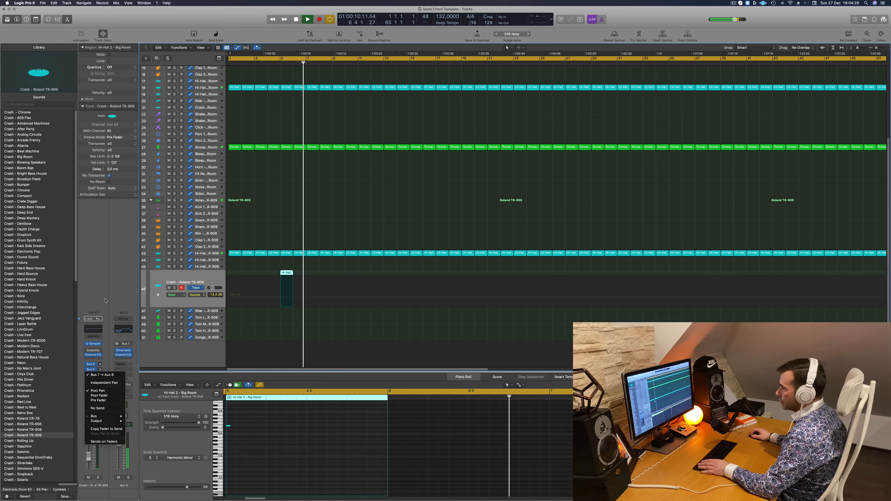
click(99, 339)
key(Return)
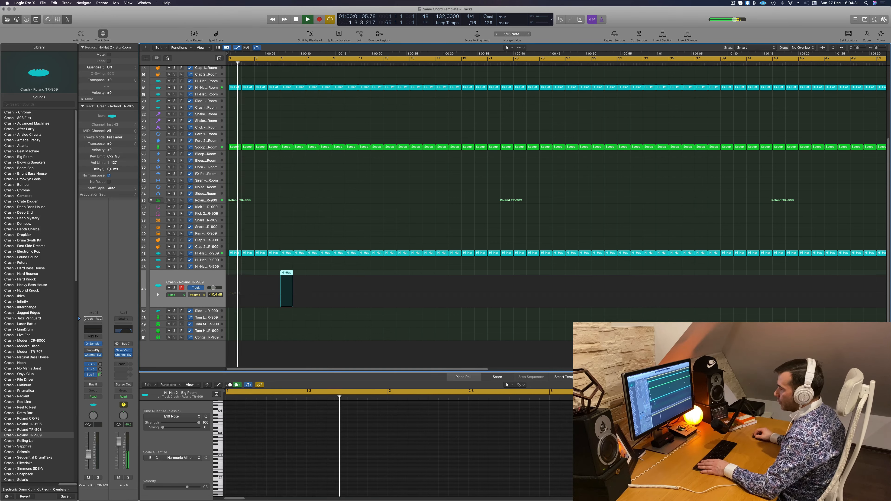
Raise the crash track's volume to about -8.5 dB during playback and restart from the beginning.
drag(89, 456, 89, 453)
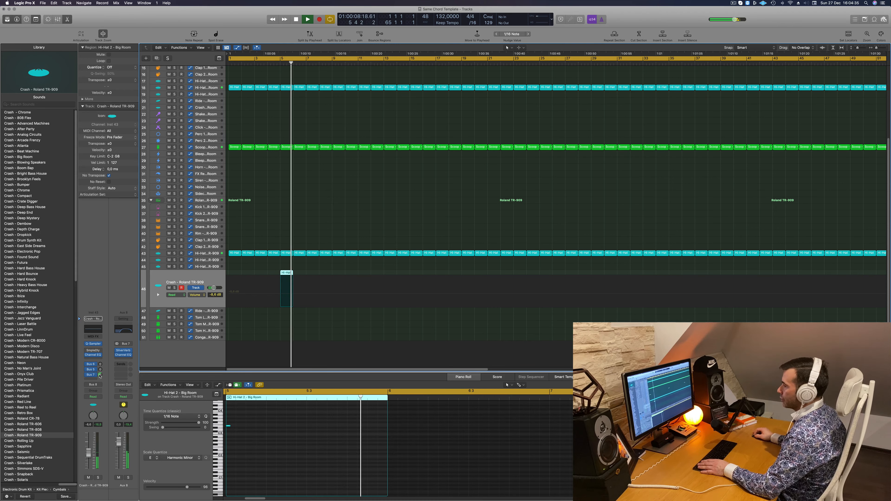
scroll(300, 193, up, 5)
key(Return)
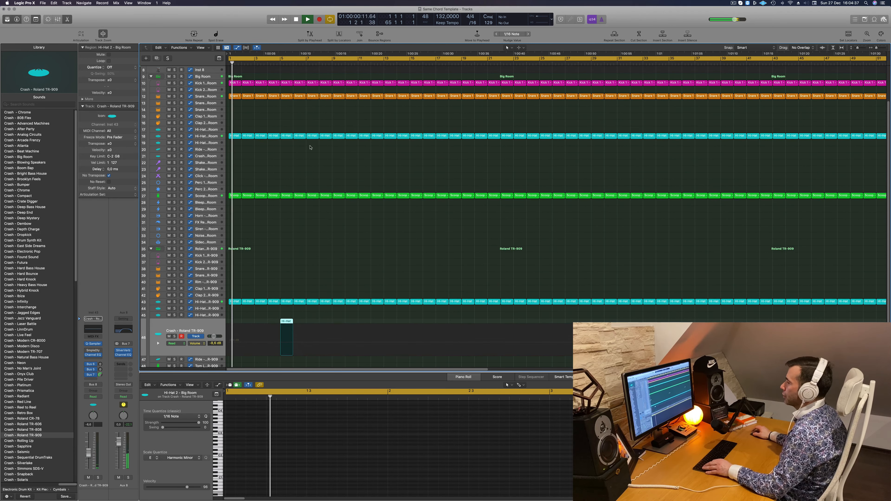
Restart playback, select the ARP OnePattern track and set its automation mode to Touch.
scroll(300, 194, down, 3)
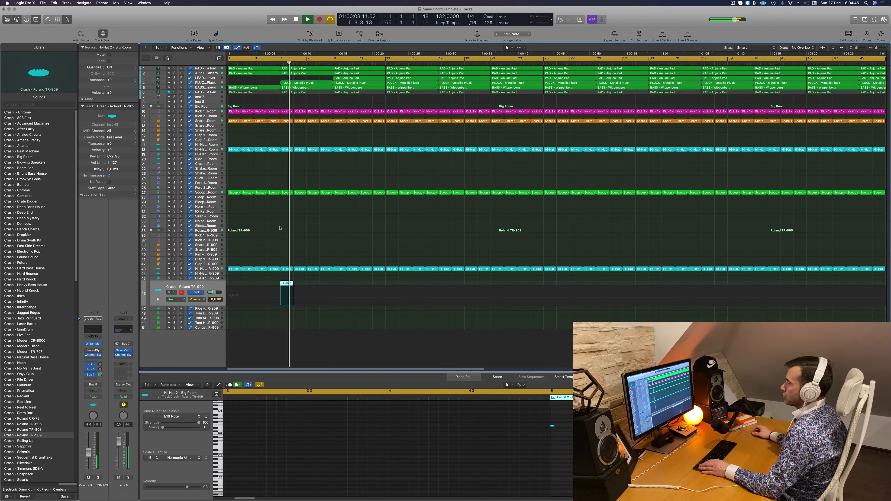
scroll(280, 228, up, 1)
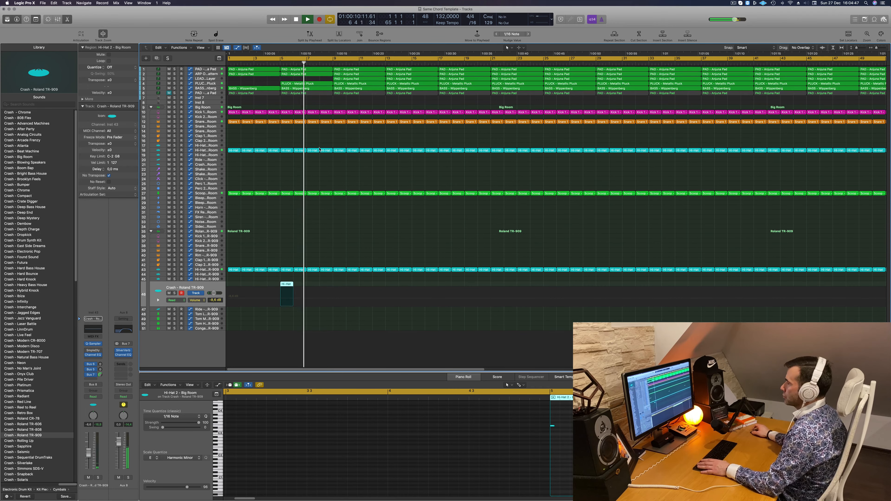
key(Return)
click(200, 73)
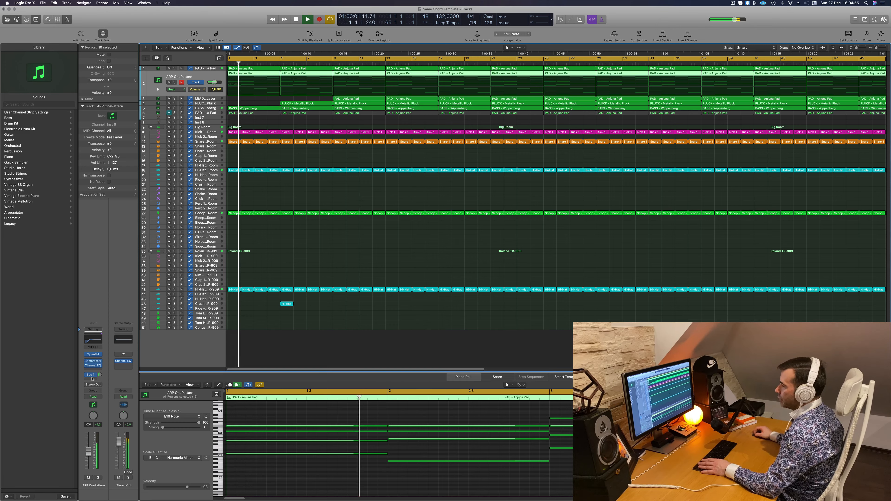
click(95, 396)
click(93, 403)
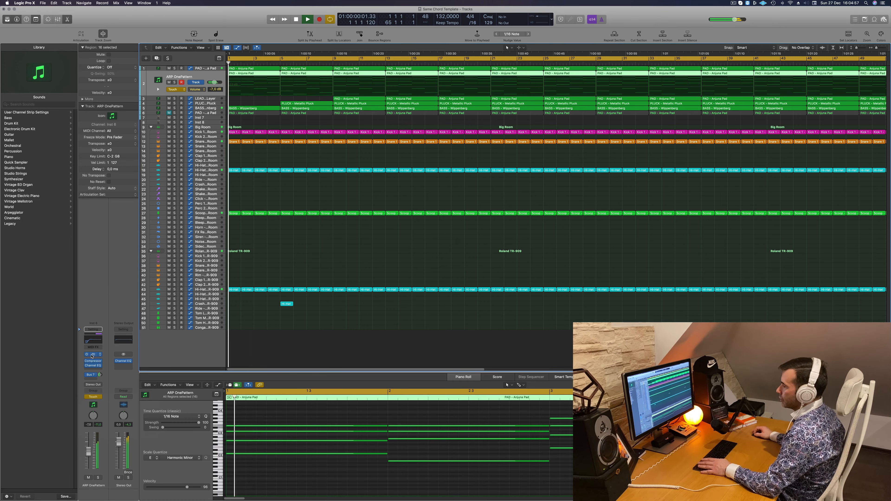
Record a brief Filter A Cutoff movement in the arp's Sylenth1 to create its automation, and return the track to Read mode.
click(93, 355)
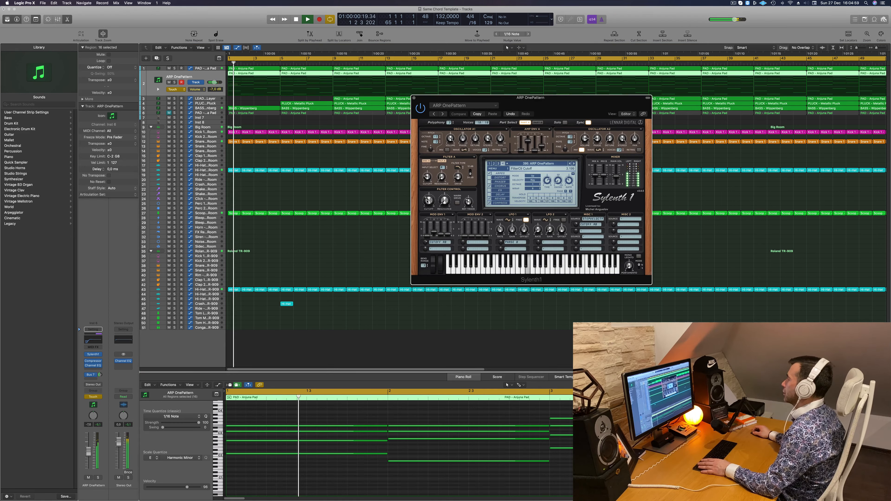
drag(427, 201, 427, 202)
key(space)
key(space)
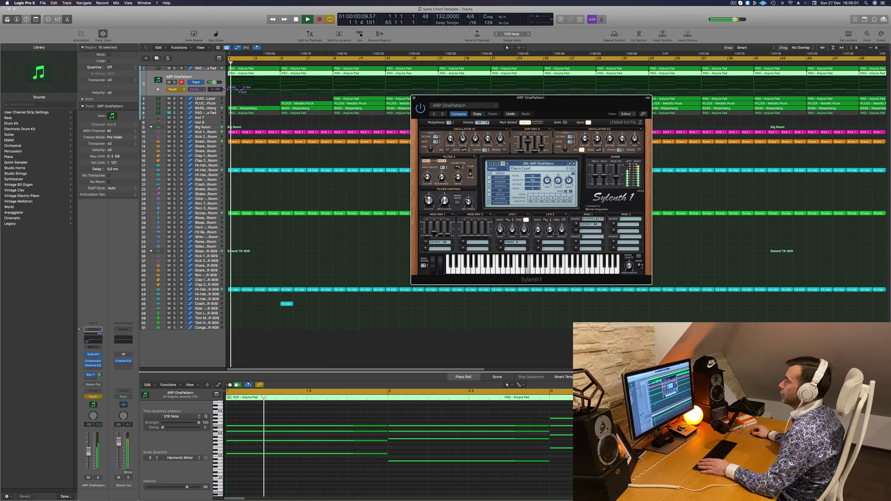
click(176, 89)
click(175, 84)
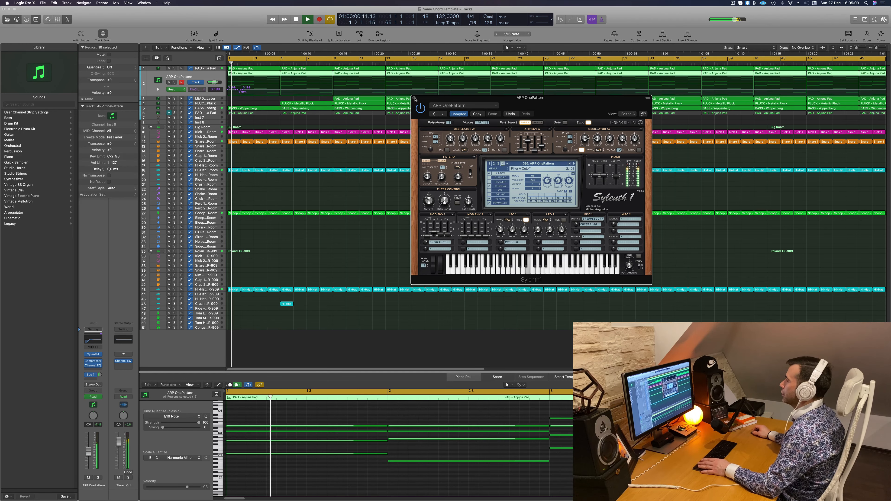
key(super+w)
Reshape the arp's filter cutoff automation into a ramp rising from bar 1 to bar 5 and dropping sharply at bar 5.
drag(260, 83, 226, 94)
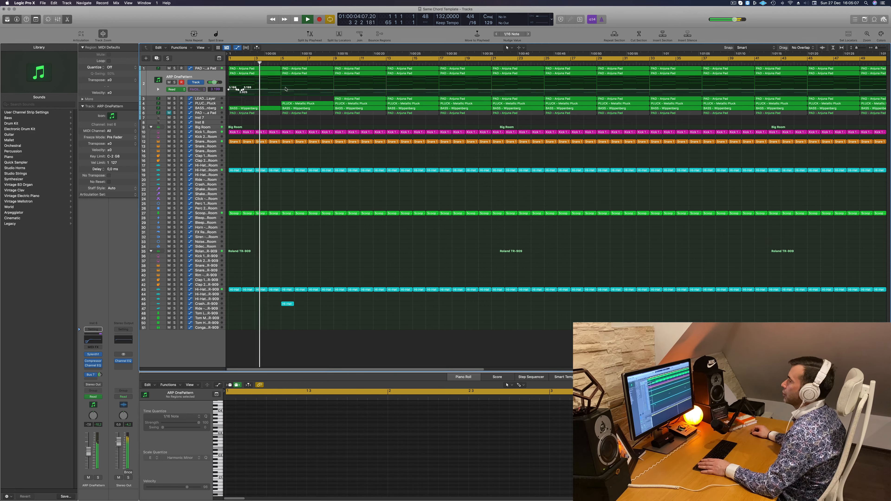
drag(282, 90, 228, 90)
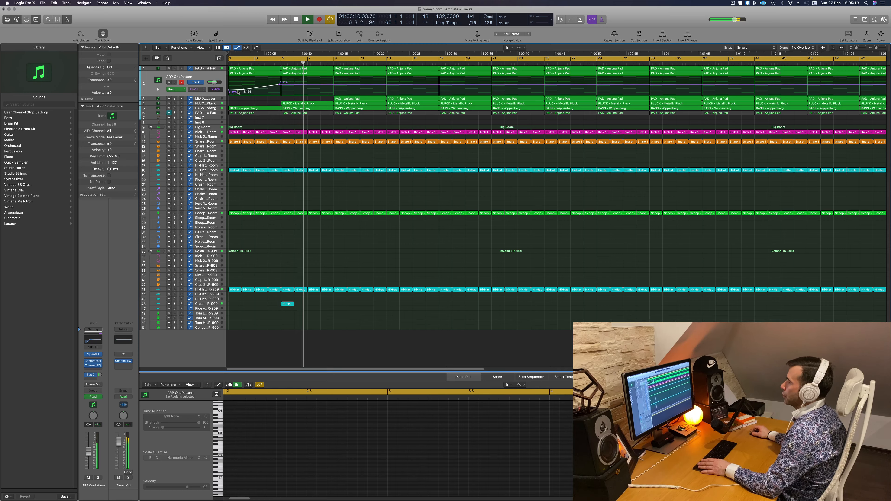
drag(229, 91, 228, 91)
key(Return)
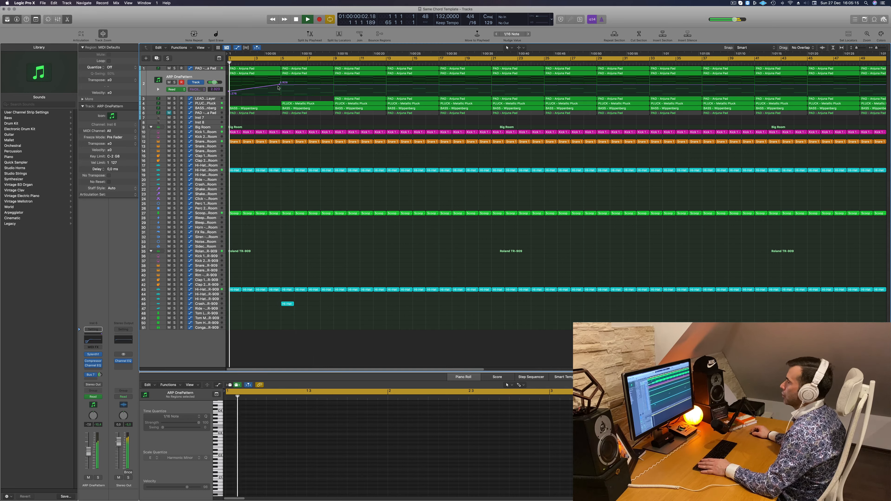
drag(281, 85, 281, 94)
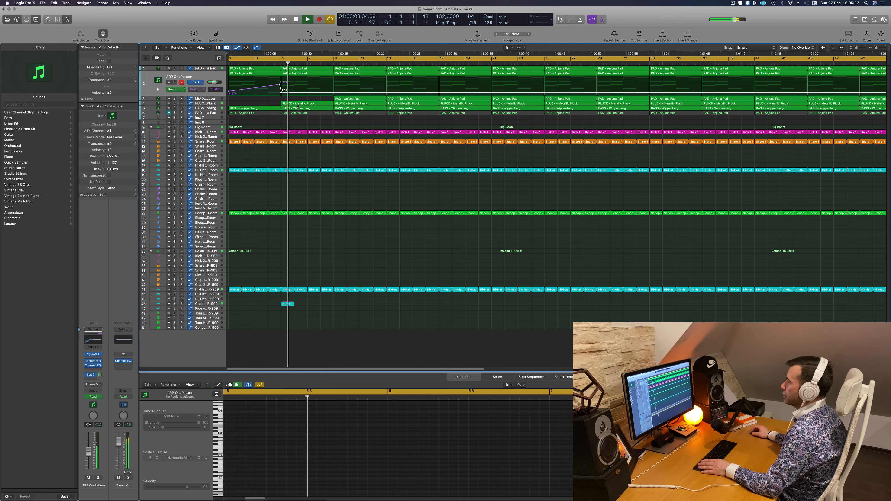
Load the PLUCK - Deadmau5 Thing 1 preset in Sylenth1 on the Metallic Pluck track, with playback restarted.
click(298, 104)
click(207, 104)
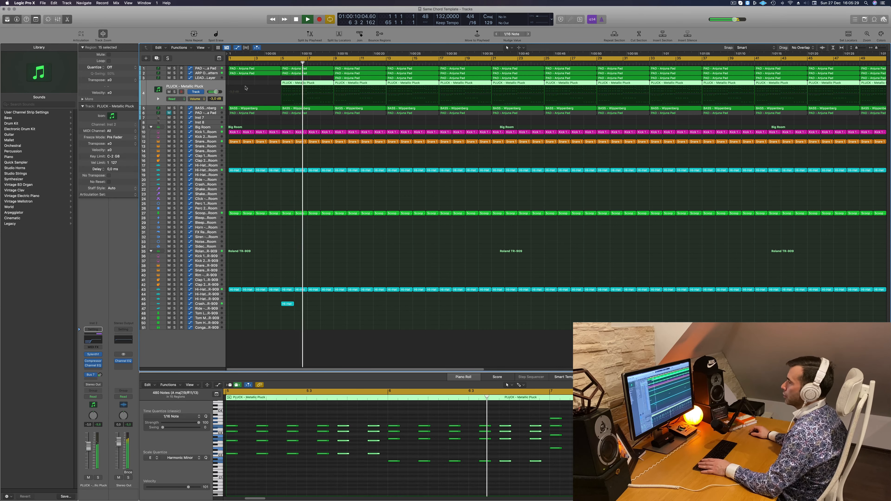
key(Return)
click(93, 354)
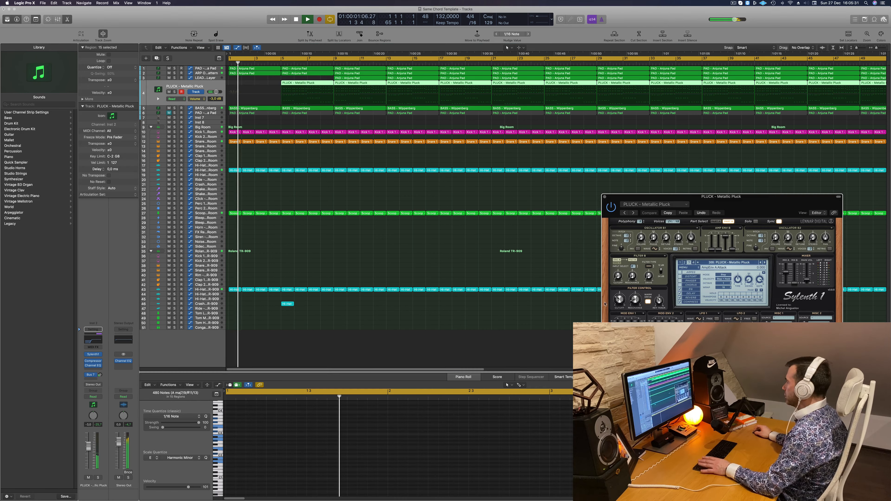
click(739, 263)
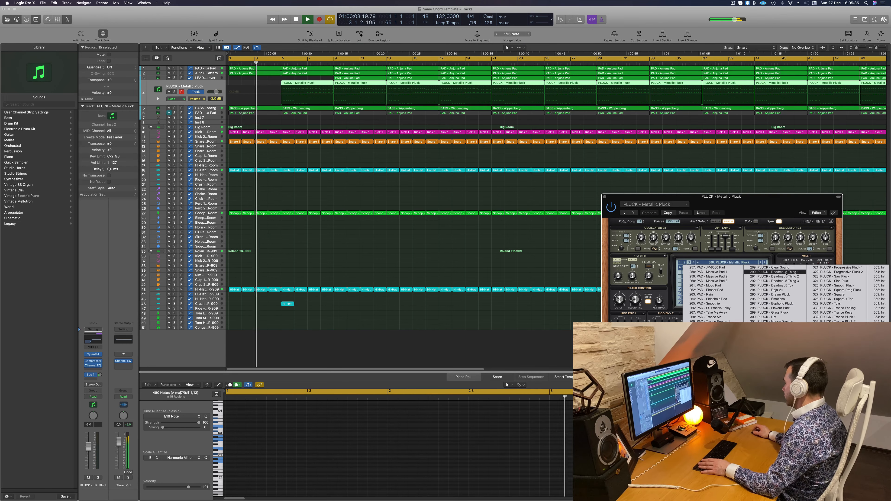
click(774, 271)
drag(742, 206, 462, 138)
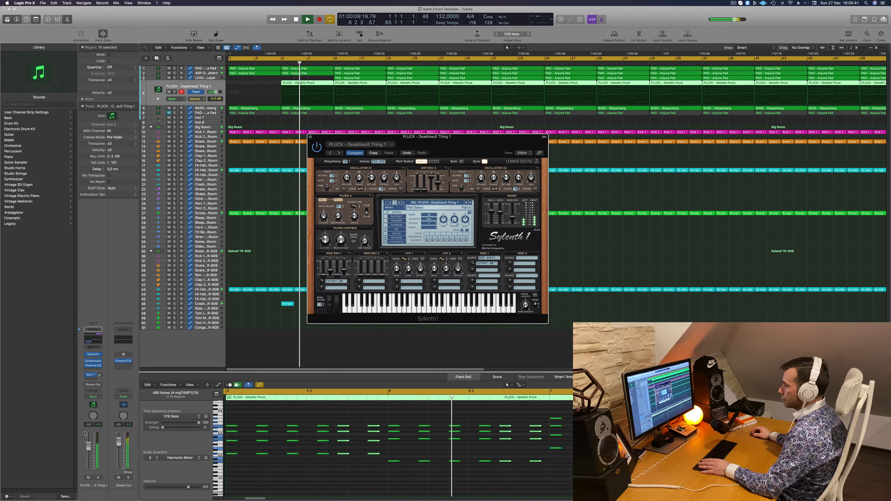
Adjust the pluck track's Bus 7 send, review its Channel EQ low cut and close the plug-in windows.
click(97, 376)
click(101, 374)
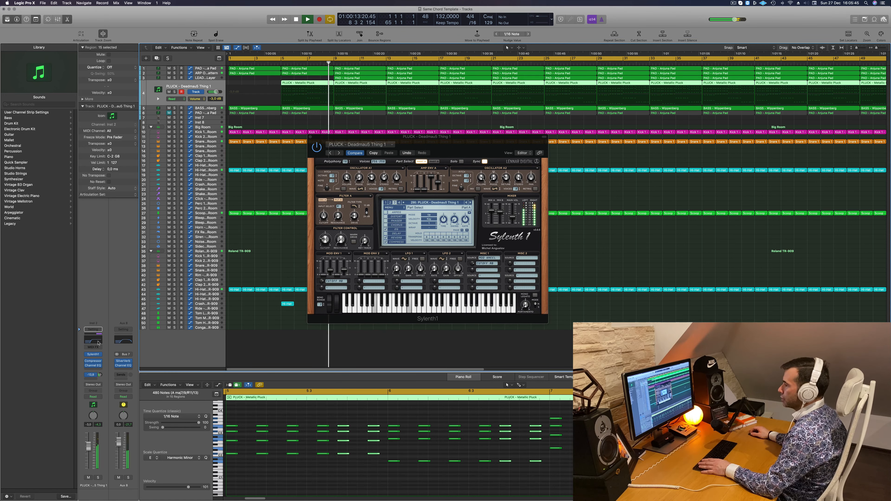
click(93, 341)
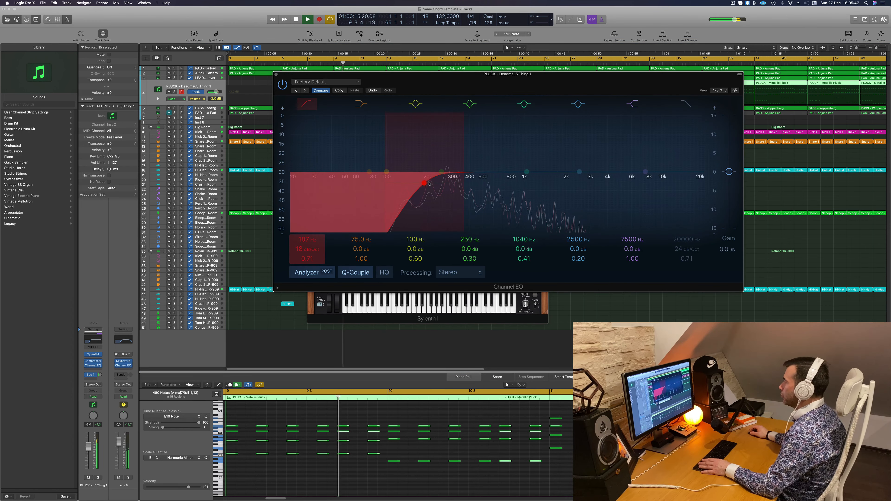
key(super+w)
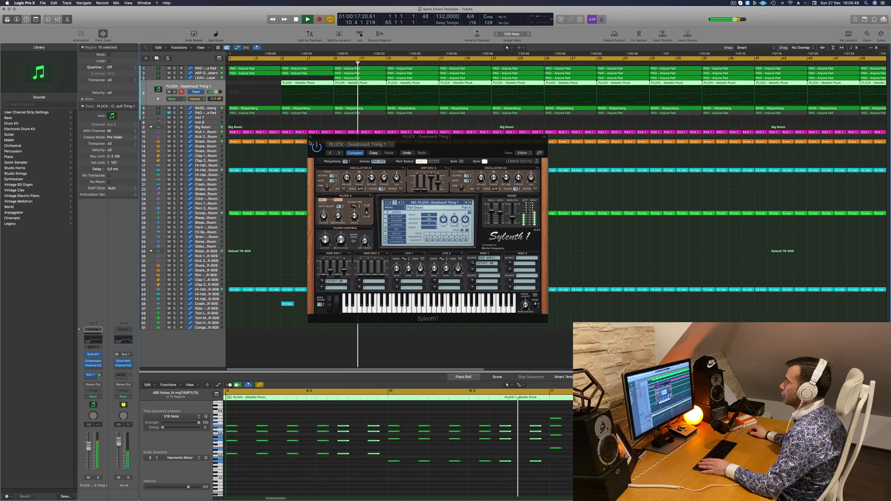
click(310, 137)
Restart playback and delete the pluck and lead regions between bars 13 and 17.
scroll(308, 89, down, 1)
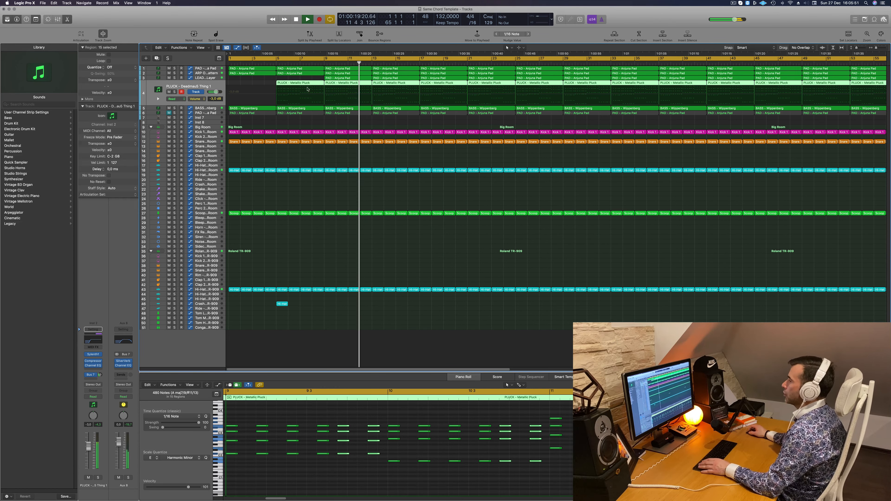
key(Return)
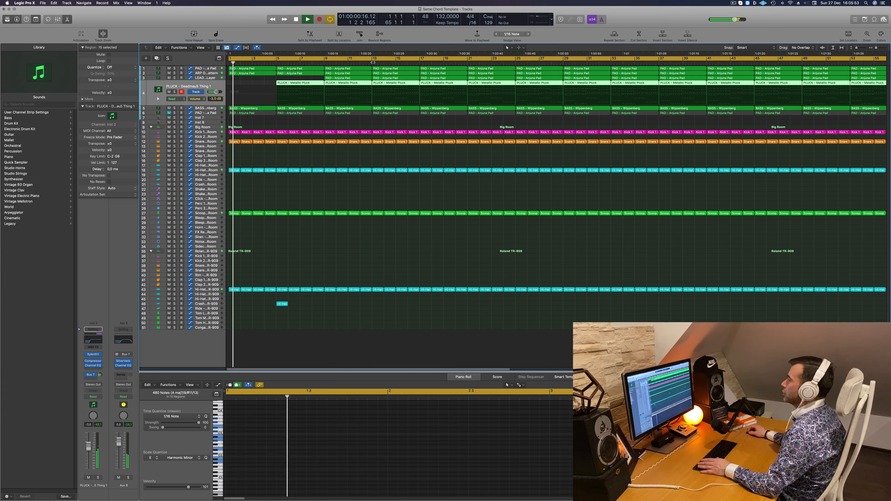
key(shift+period)
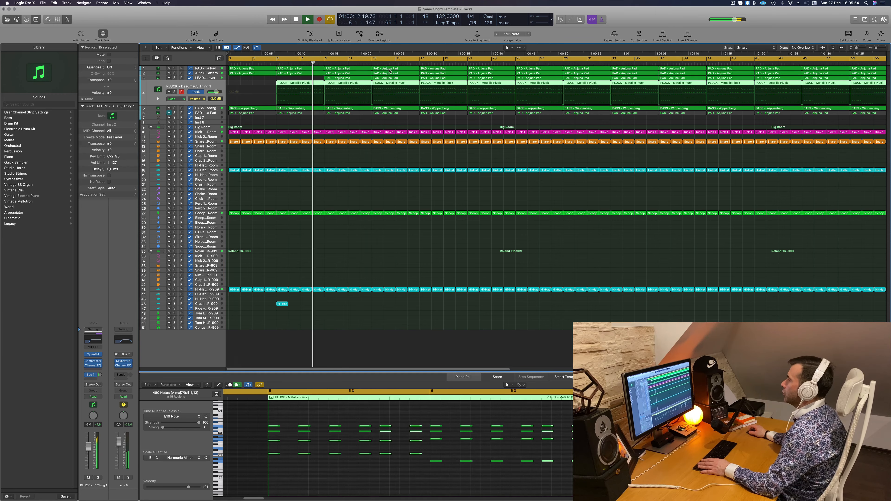
click(392, 156)
click(396, 84)
key(Delete)
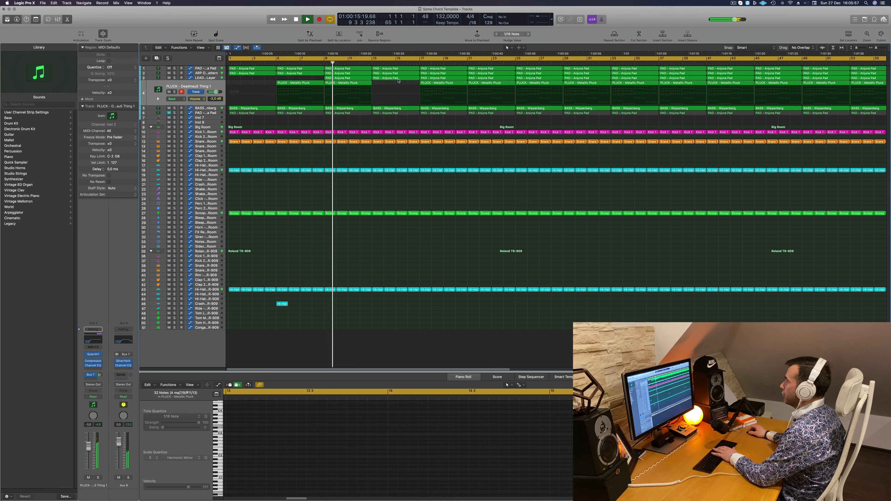
click(398, 78)
key(Delete)
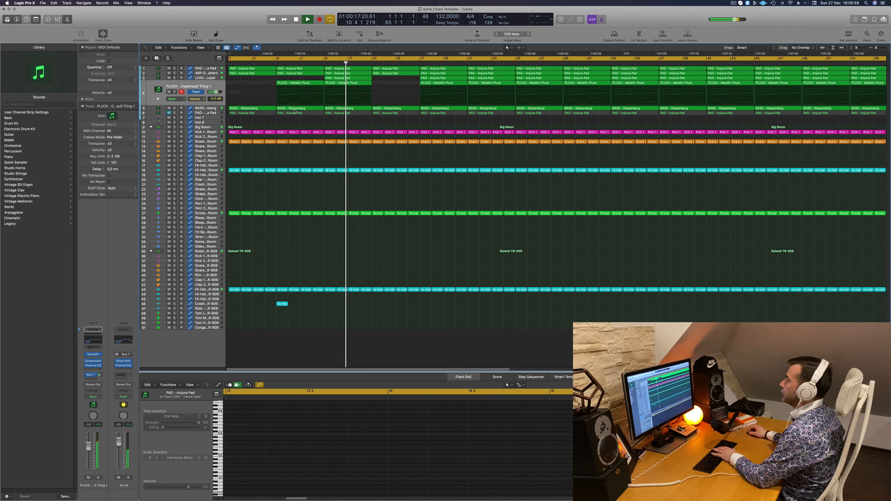
Delete the second pad track's regions from bar 1 to bar 13 and unmute that track.
drag(248, 124, 363, 111)
key(Delete)
click(169, 113)
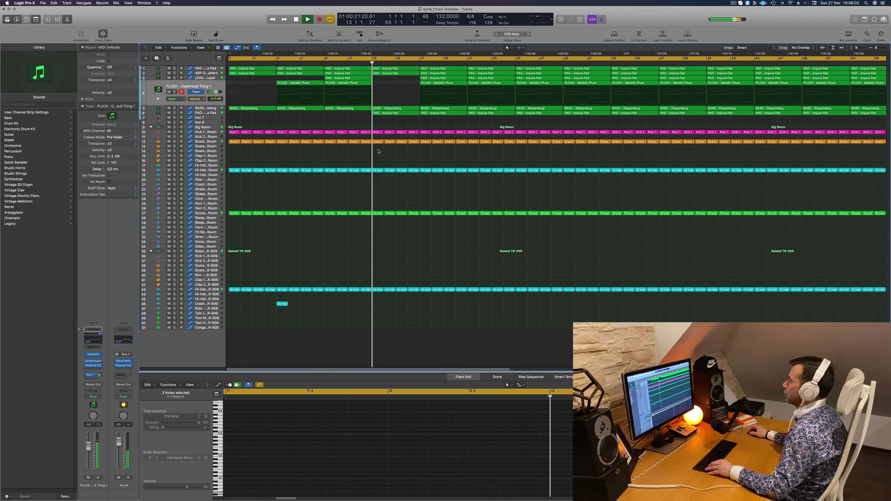
Delete the snare, hi-hat and other percussion regions between bars 13 and 17, keeping the kick, and restart playback.
drag(377, 140, 418, 311)
key(Delete)
key(Return)
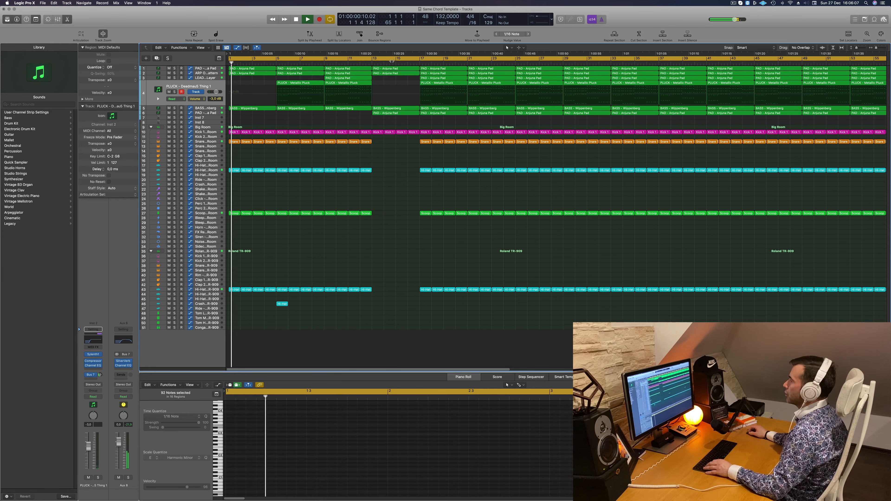
Copy the crash region from bar 5 to bar 13 and rewind slightly to hear the transition.
click(355, 65)
scroll(353, 91, left, 4)
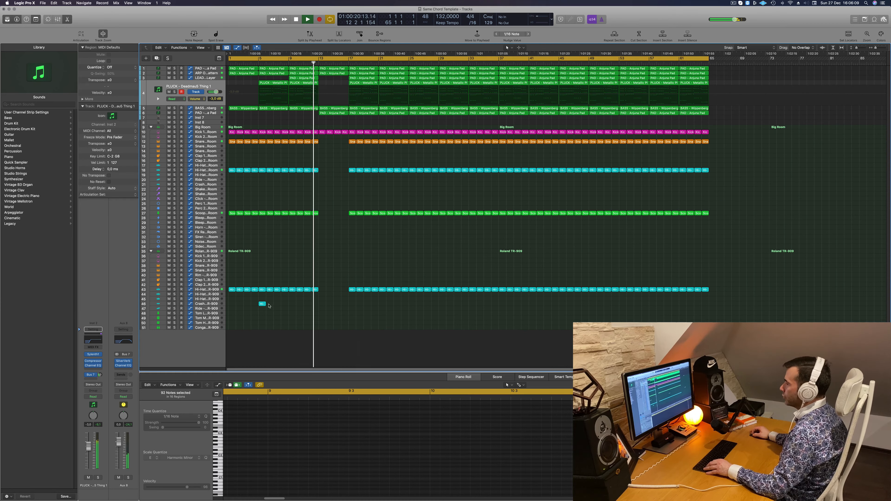
click(262, 303)
drag(263, 304, 324, 304)
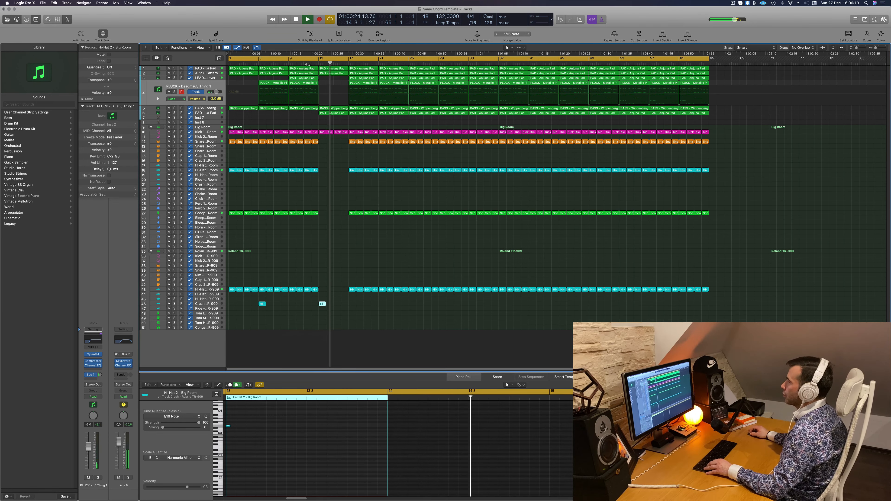
key(comma)
key(comma)
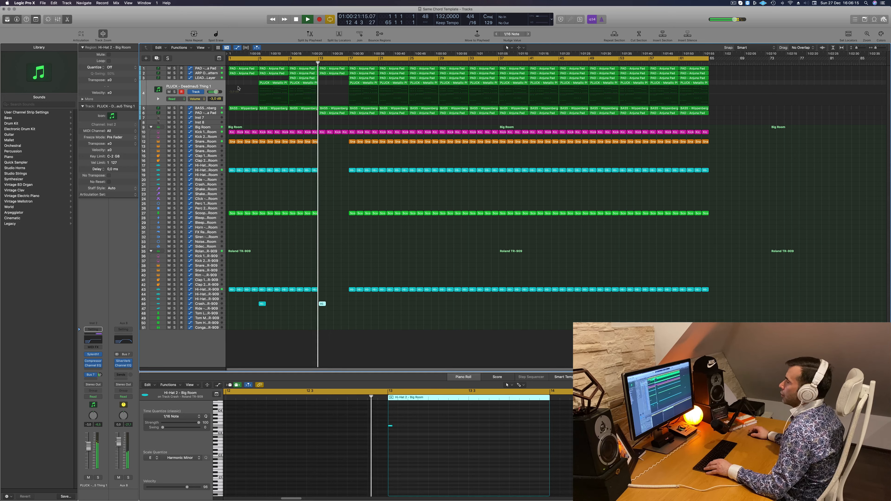
Add a rising filter cutoff automation ramp to the BASS - Wippenberg track from bar 9 to bar 13.
click(211, 109)
key(Return)
drag(318, 108, 319, 101)
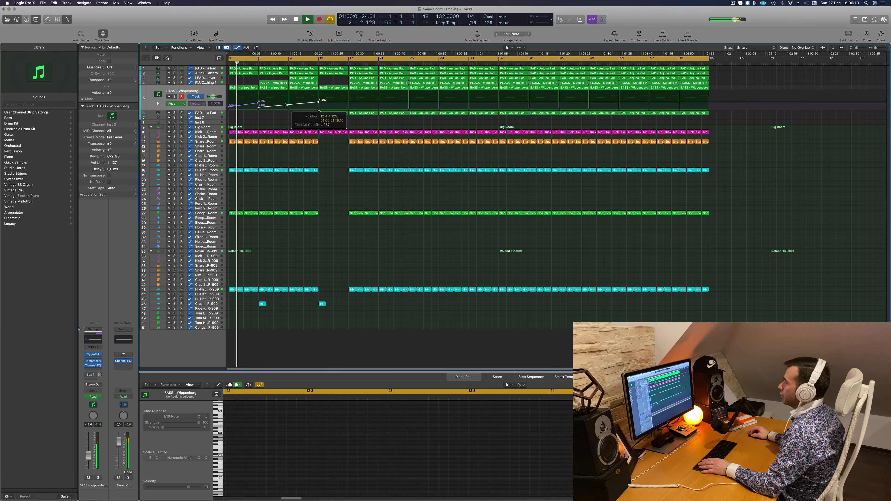
click(289, 107)
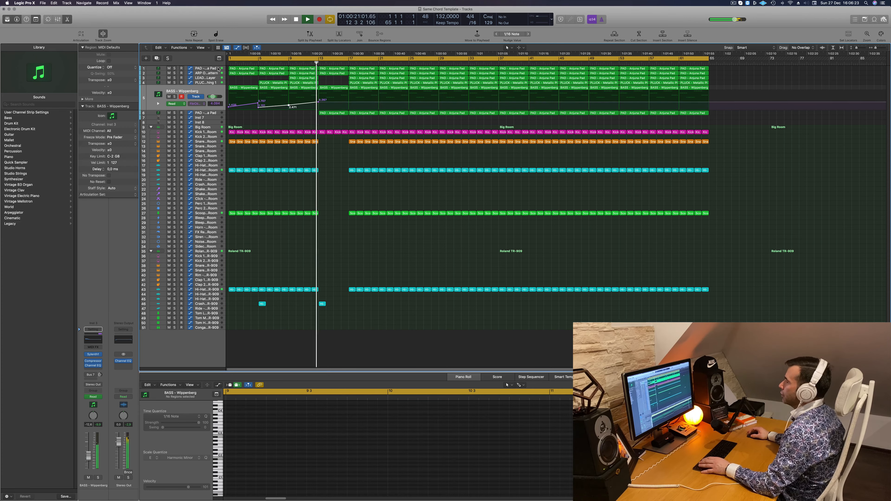
Add a rising cutoff automation ramp to the PAD - Anjuna Pad track over bars 9–13 and drop the bass cutoff at bar 13.
click(212, 68)
click(287, 64)
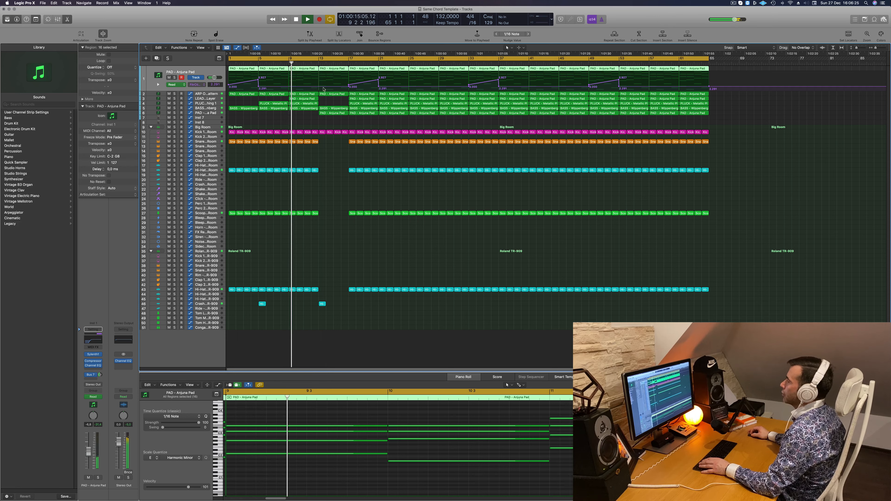
click(319, 87)
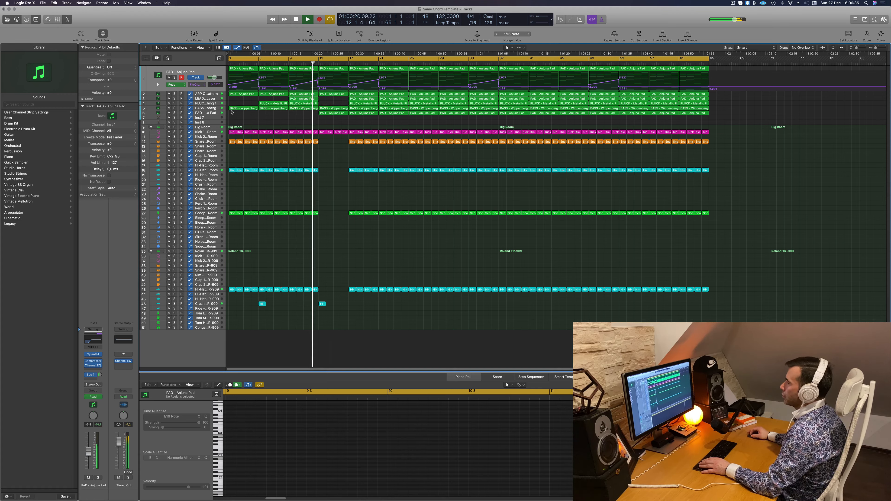
click(217, 109)
drag(320, 104, 321, 107)
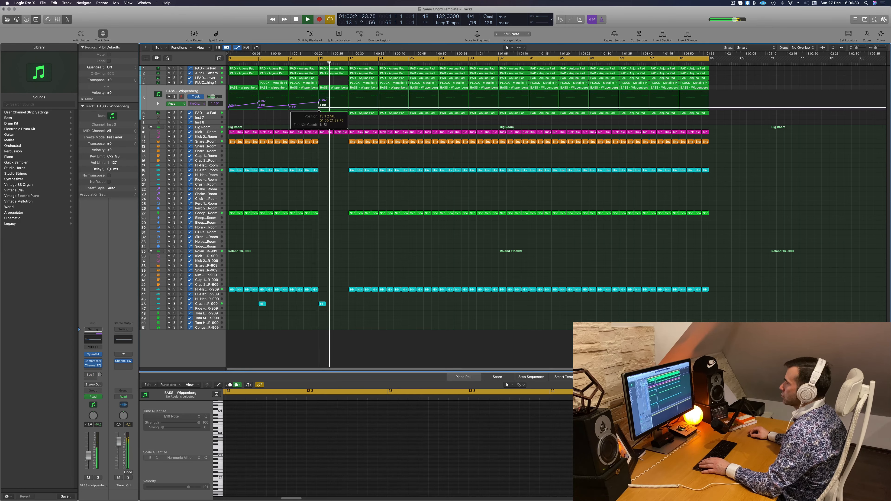
Delete the lead, pluck and arp regions between bars 13 and 21.
click(354, 81)
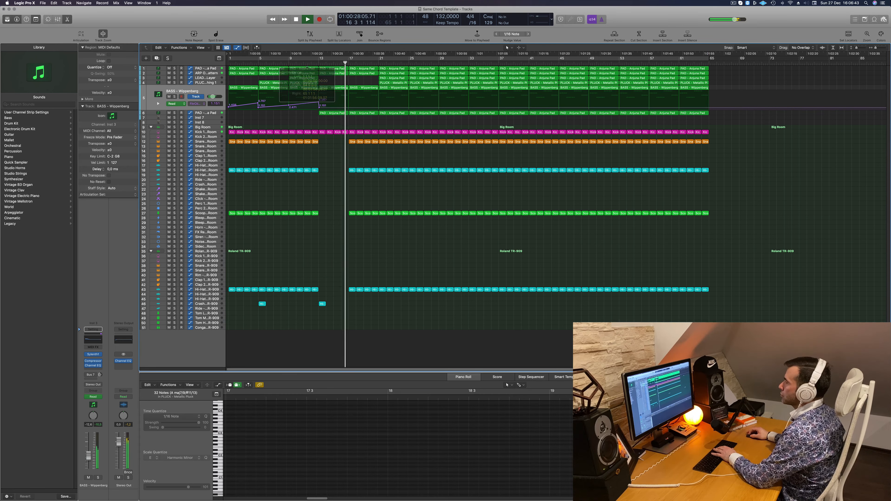
click(333, 74)
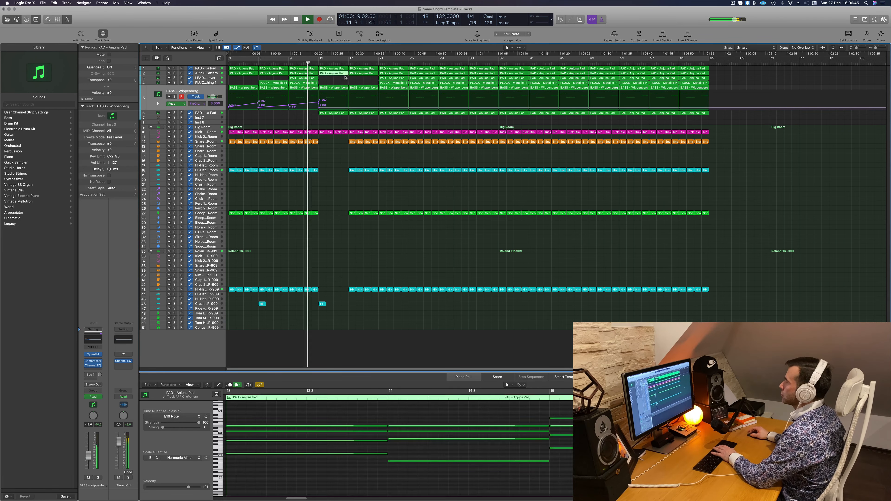
key(Delete)
click(362, 74)
key(Delete)
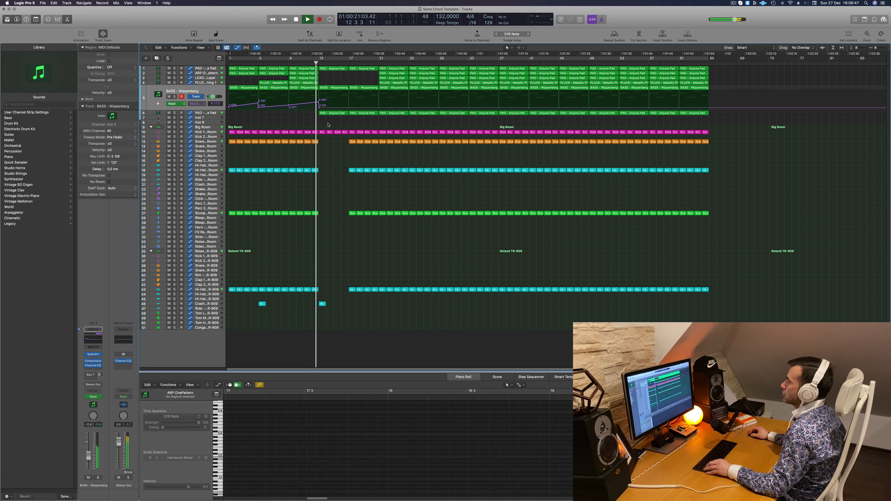
Add a rising bass cutoff ramp over bars 13–17 with a drop at bar 17, and delete the percussion regions over bars 17–21, keeping the kick.
scroll(328, 125, down, 2)
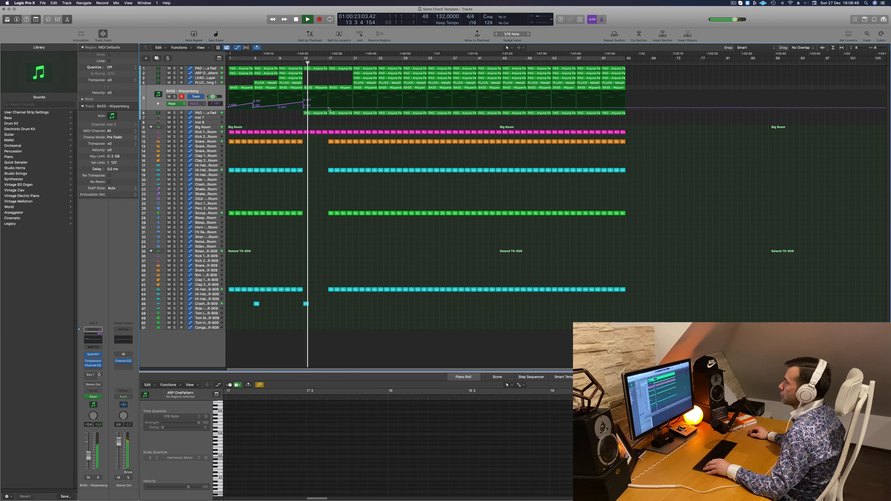
drag(328, 107, 329, 108)
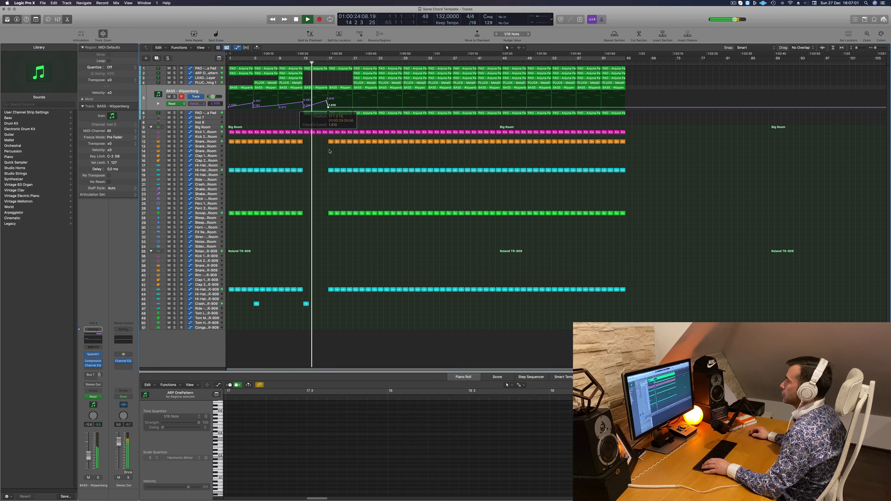
drag(338, 193, 349, 275)
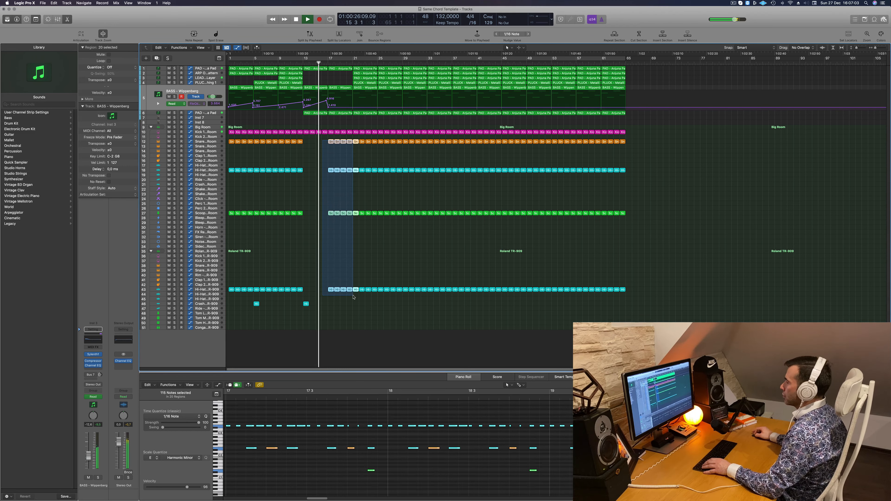
key(Delete)
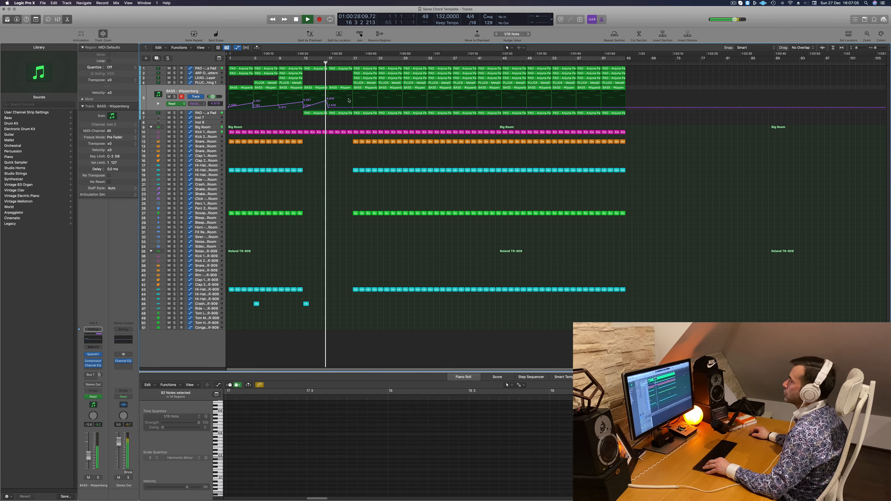
Review the cutoff automation on the PAD - Anjuna Pad track and rewind playback to about bar 12.
scroll(349, 100, up, 3)
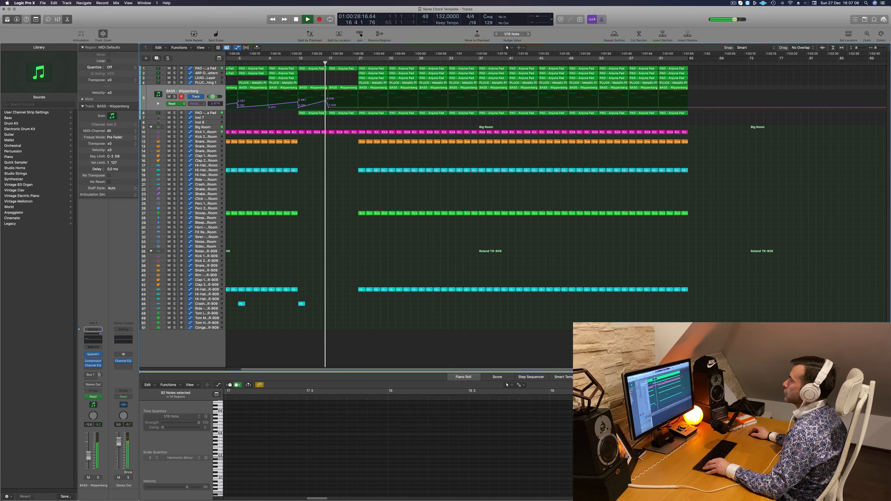
click(208, 69)
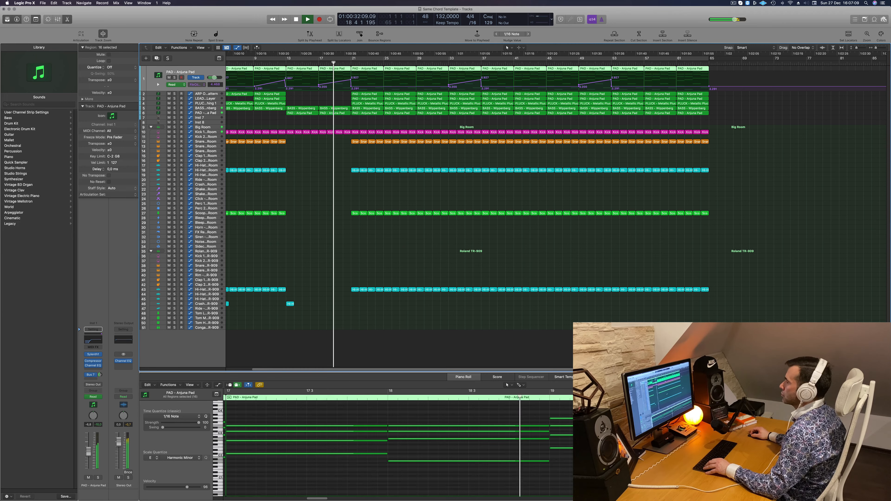
click(318, 86)
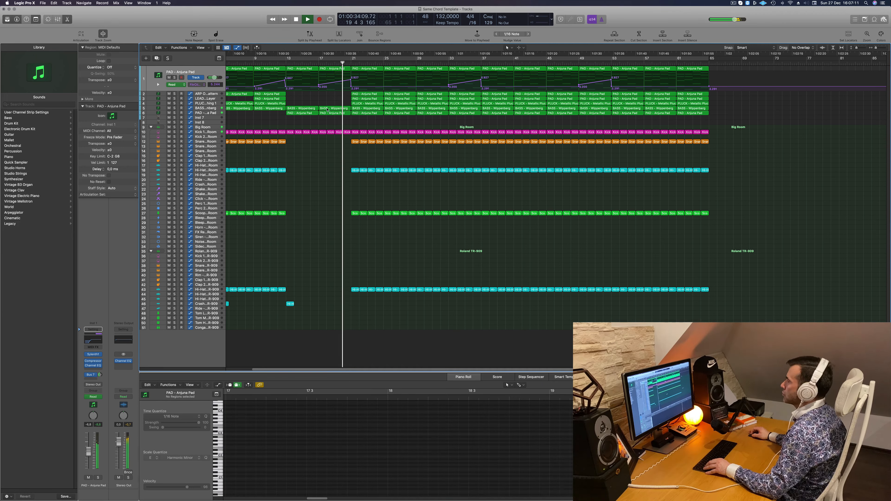
key(shift+comma)
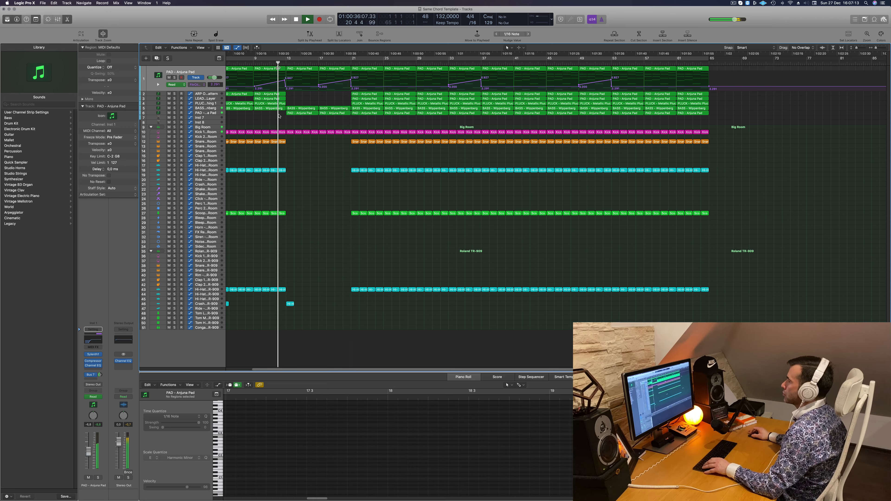
Delete all drum regions, including the kick, and the arp region between bars 21 and 25.
drag(355, 128, 379, 309)
key(Delete)
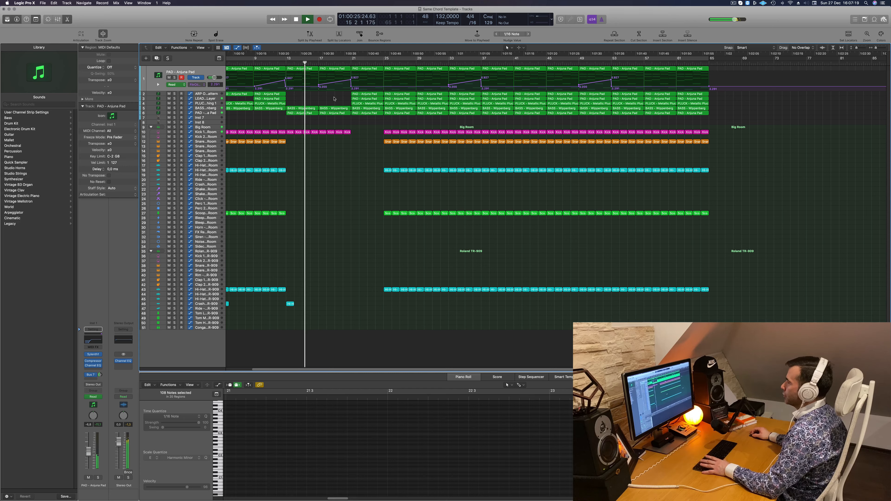
click(357, 94)
key(Delete)
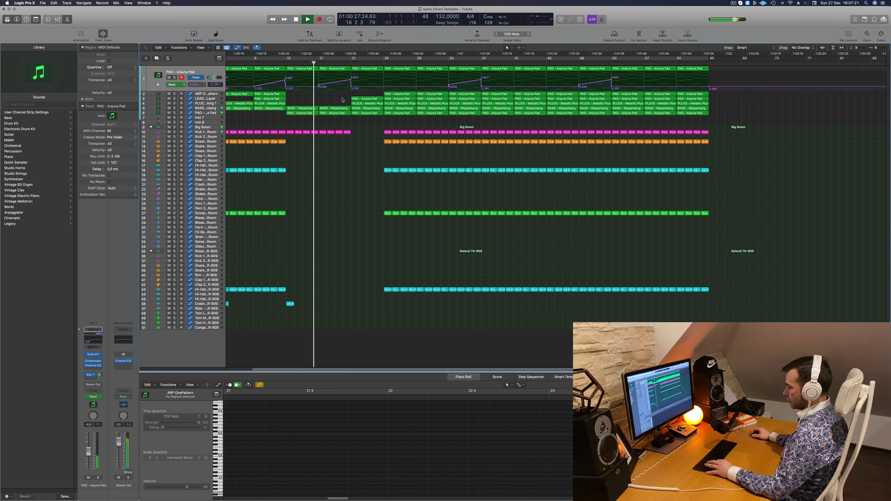
Select all regions in the project and name them by their tracks.
key(super+a)
right_click(405, 99)
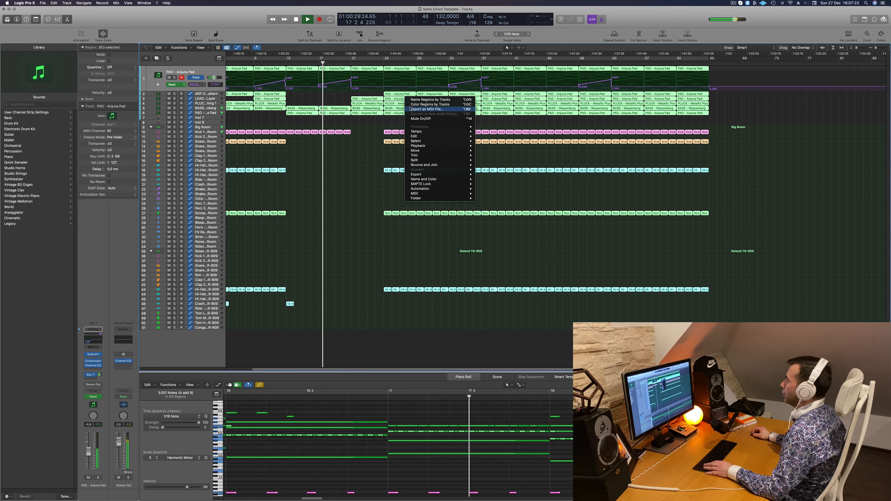
click(430, 99)
right_click(399, 104)
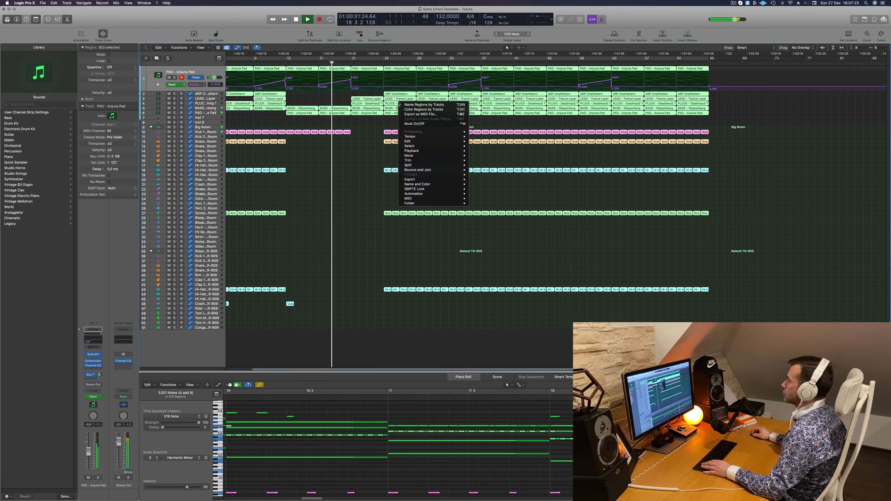
right_click(372, 127)
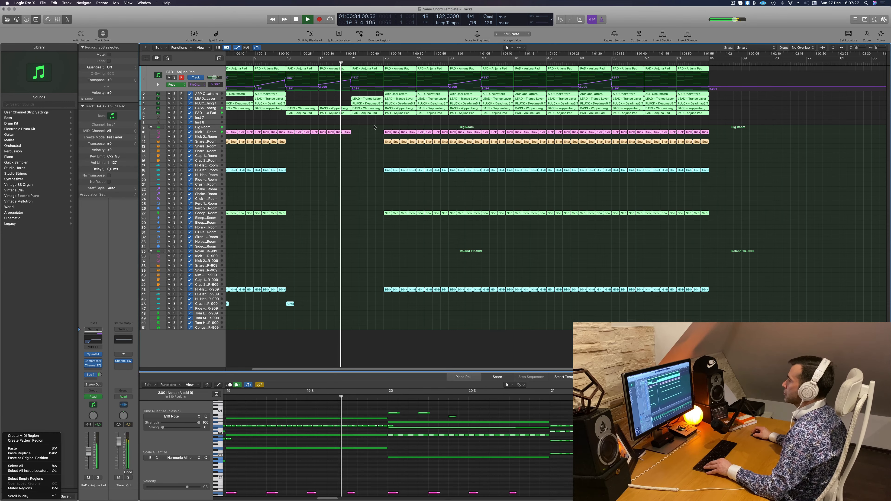
key(Escape)
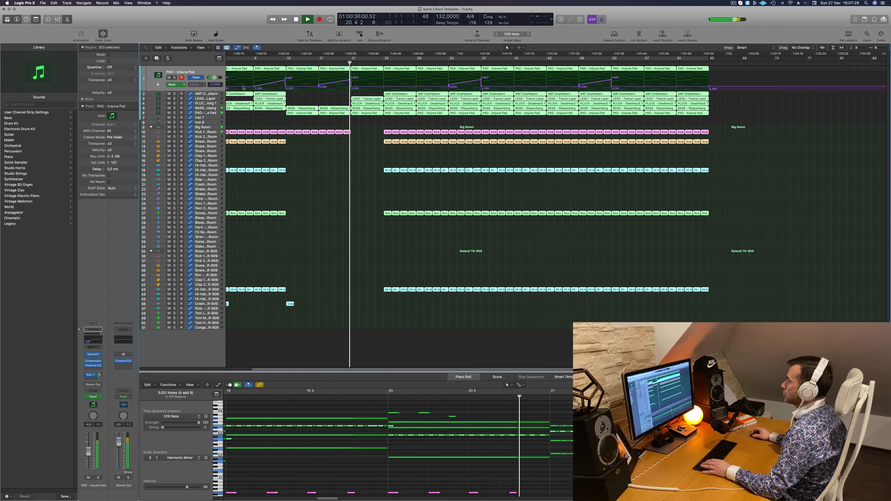
Adjust the pad cutoff automation at bar 21 and add a falling cutoff ramp to the BASS - Wippenberg track over bars 17–21.
click(334, 100)
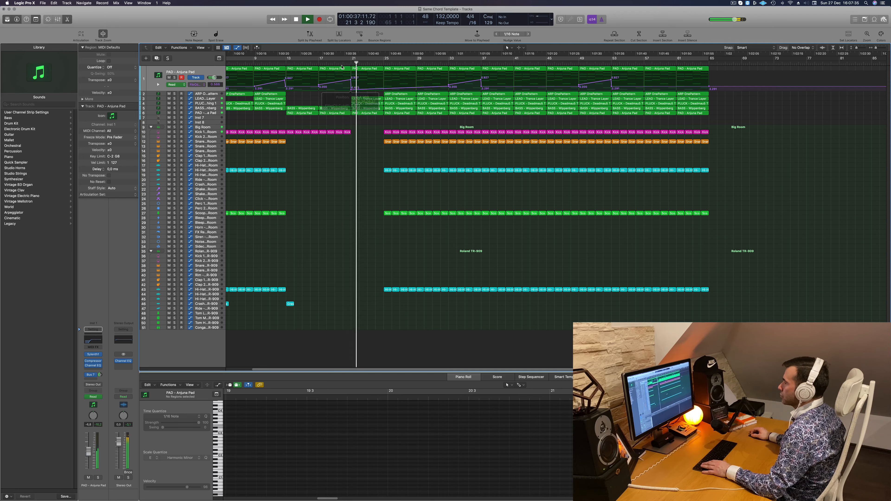
click(211, 108)
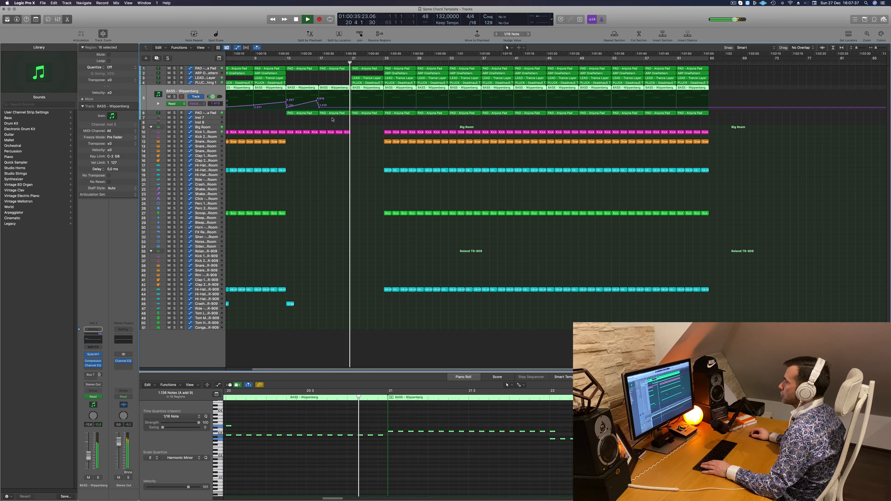
click(350, 109)
drag(350, 108, 350, 112)
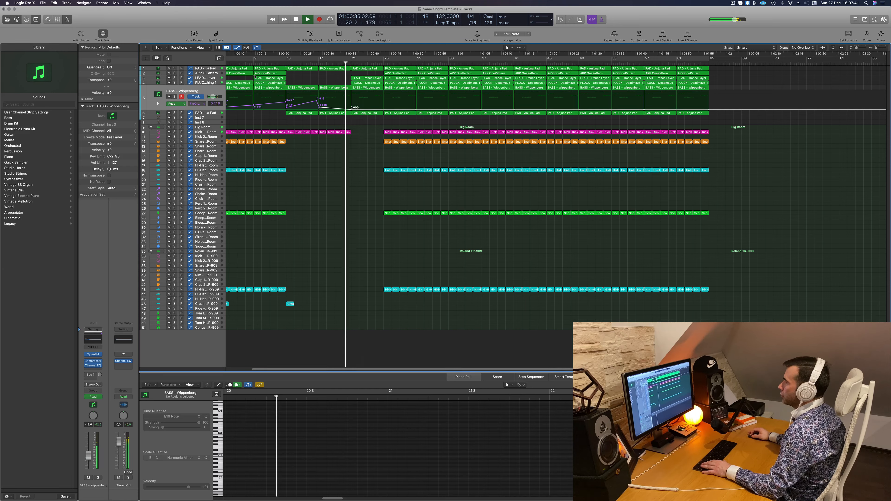
Delete the LEAD - Trance Layer region over bars 21–25 and rewind playback to about bar 20.
click(207, 78)
click(369, 78)
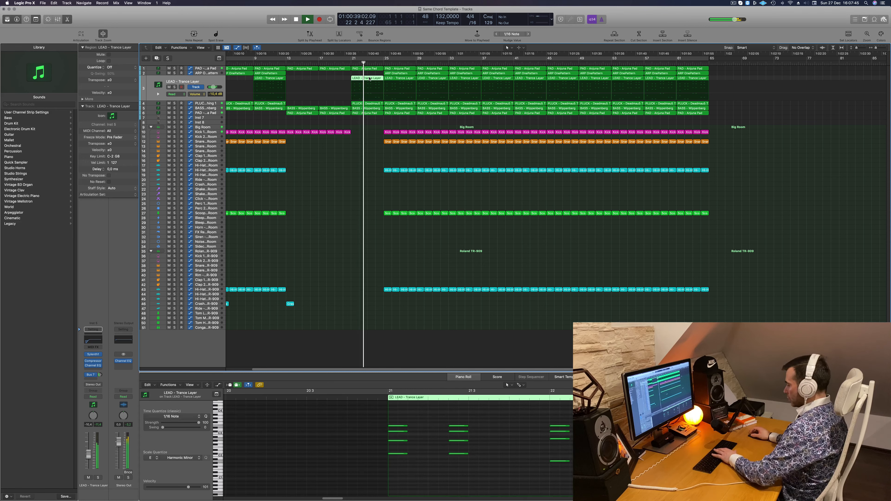
key(BackSpace)
click(343, 63)
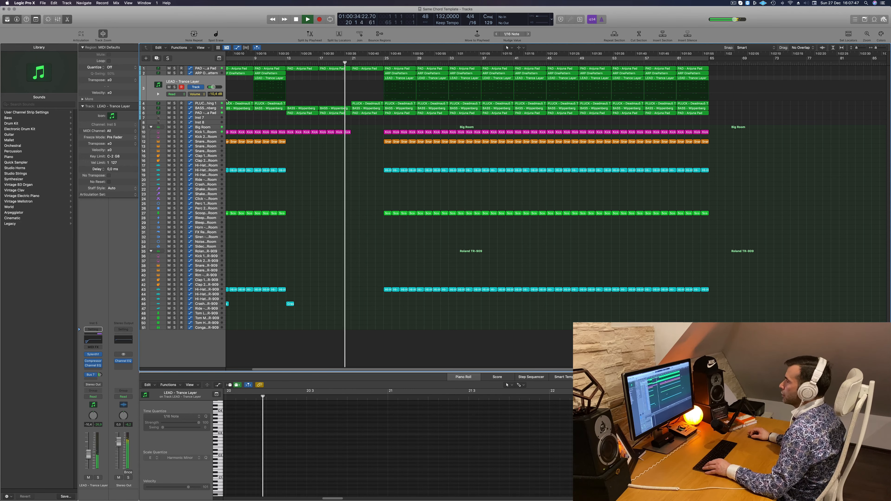
Set the PLUCK - Deadmau5 Thing 1 track to Touch automation and record a Sylenth1 filter cutoff move around bar 21.
click(206, 105)
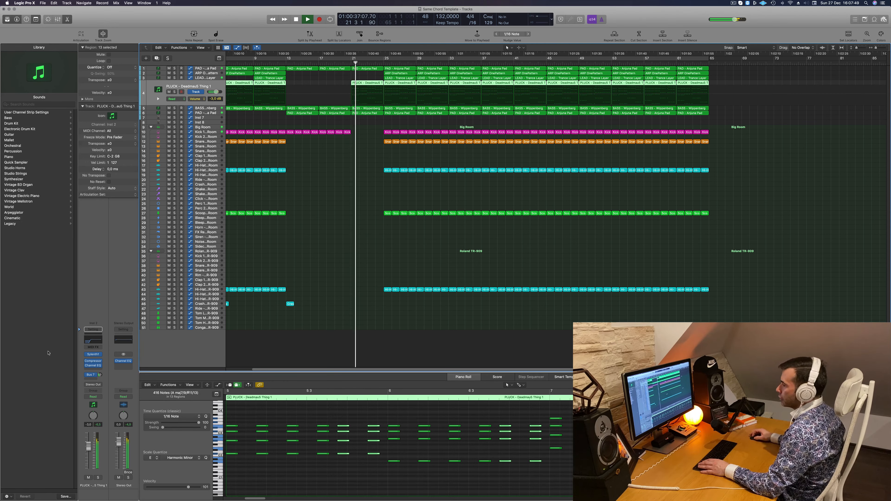
click(93, 397)
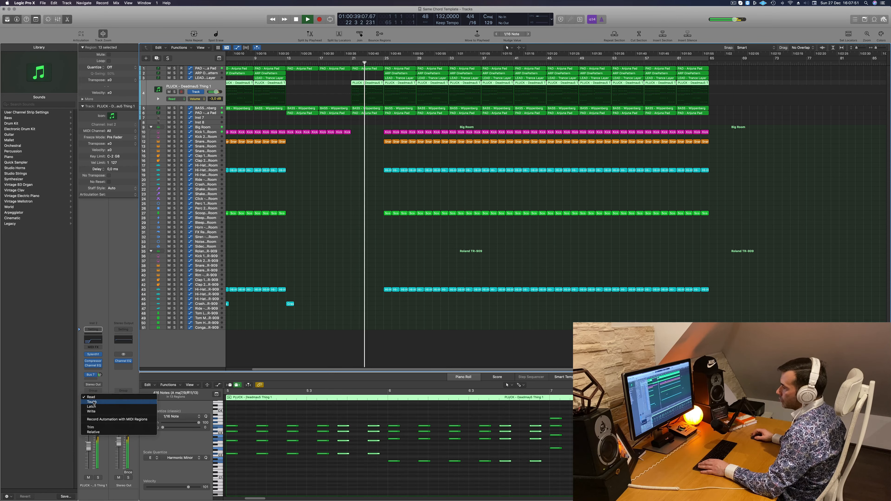
click(93, 402)
click(93, 355)
drag(473, 129, 554, 137)
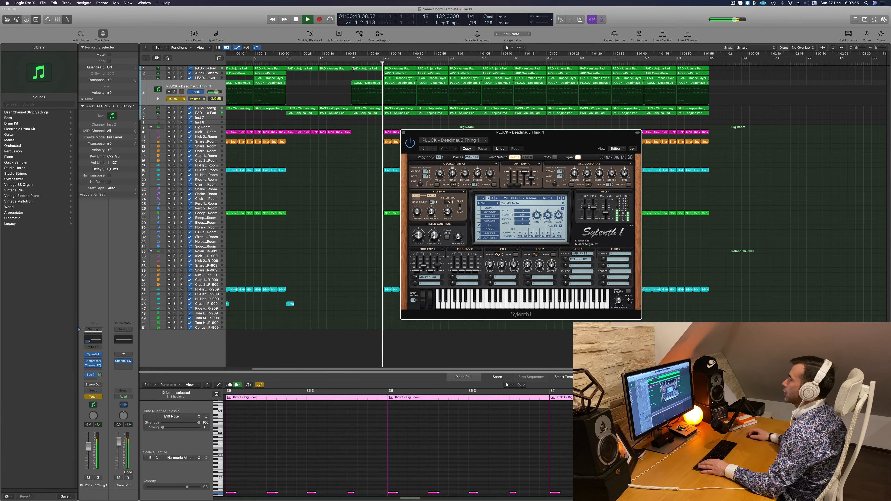
click(345, 65)
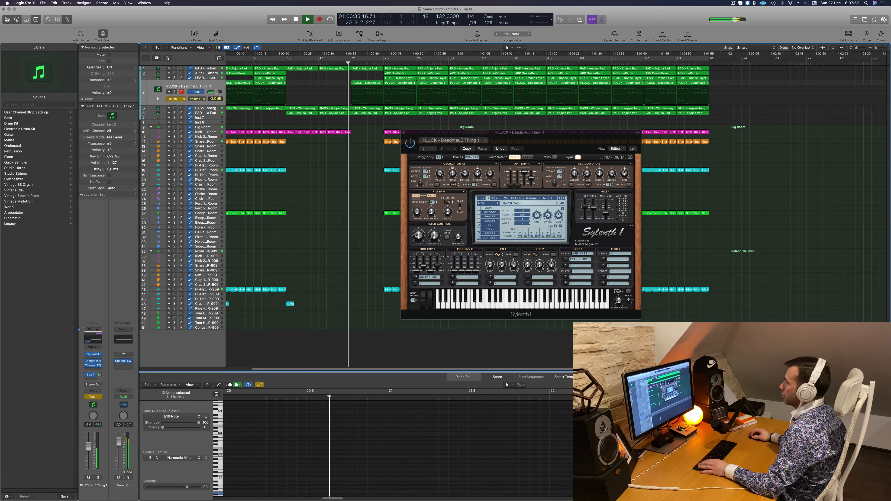
drag(418, 235, 416, 242)
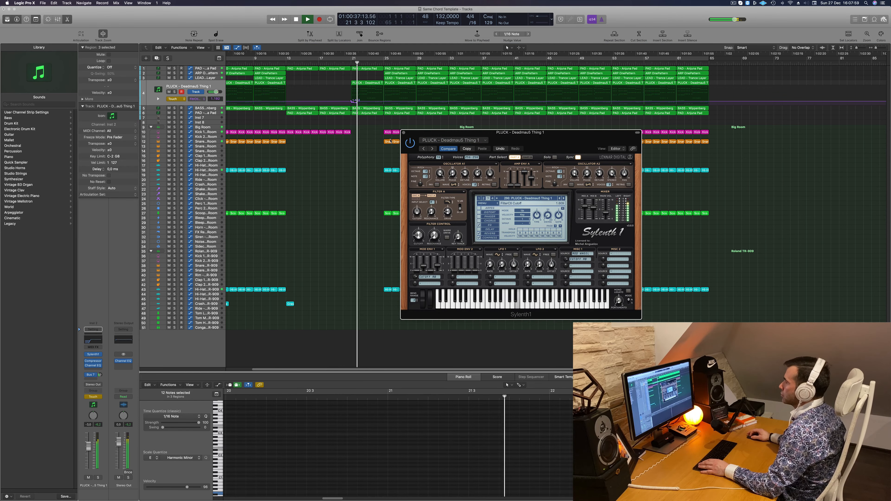
click(404, 133)
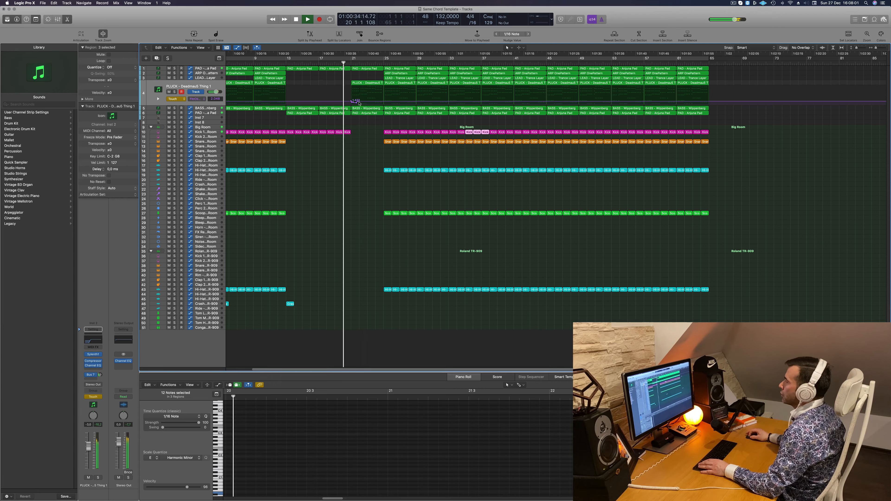
Shape the pluck's cutoff automation into a rising ramp from a low value at bar 21 up to bar 25.
click(347, 103)
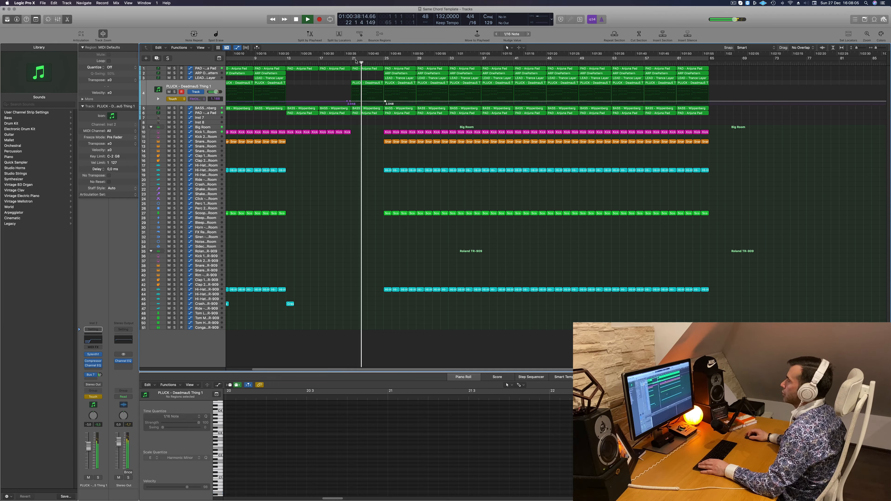
click(352, 102)
drag(351, 101, 354, 108)
Delete the Big Room kick and percussion regions between bars 25 and 29, keeping the Roland TR-909 hi-hat.
scroll(392, 146, up, 2)
drag(382, 139, 422, 285)
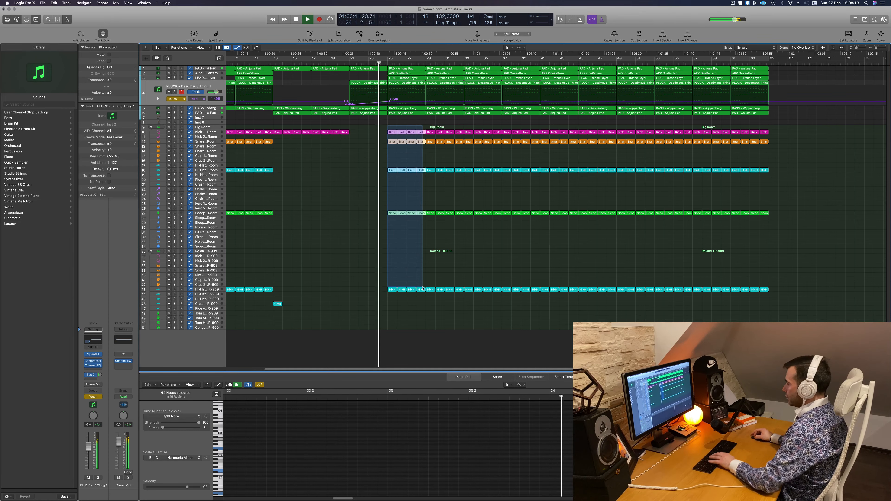
key(Delete)
Listen through the break over bars 25–29 and rewind playback to just before bar 21.
scroll(390, 103, down, 1)
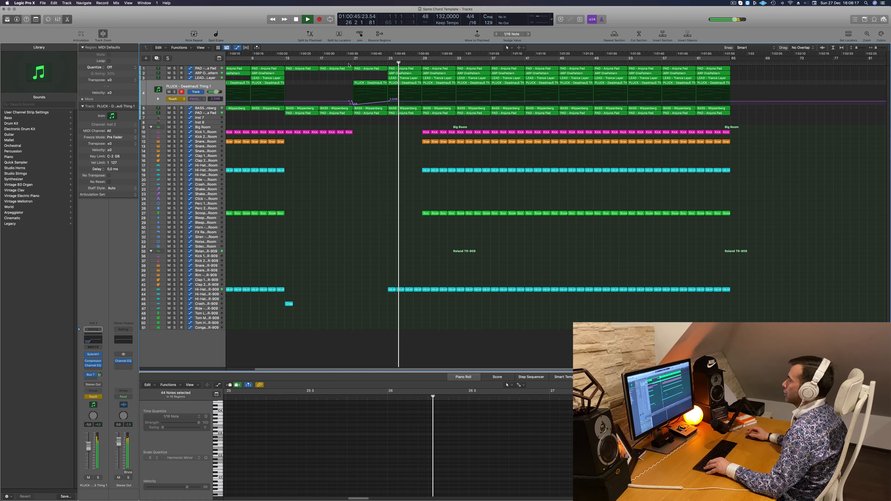
scroll(417, 157, up, 2)
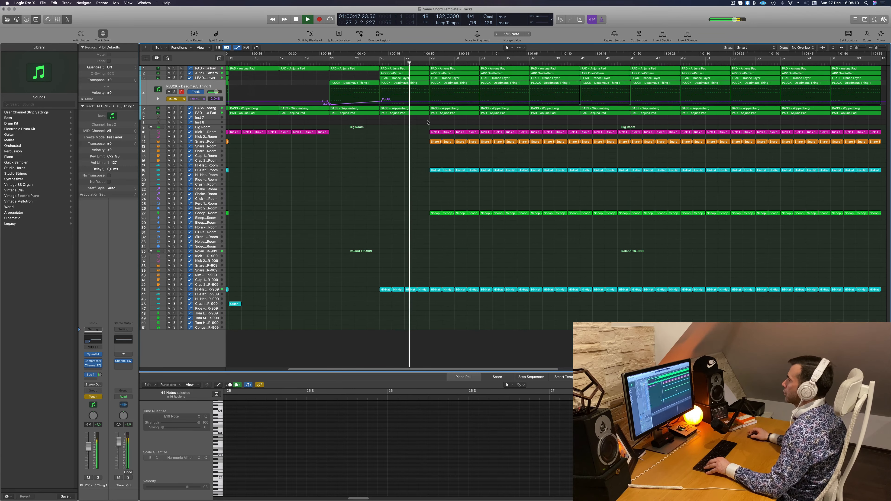
scroll(430, 122, down, 2)
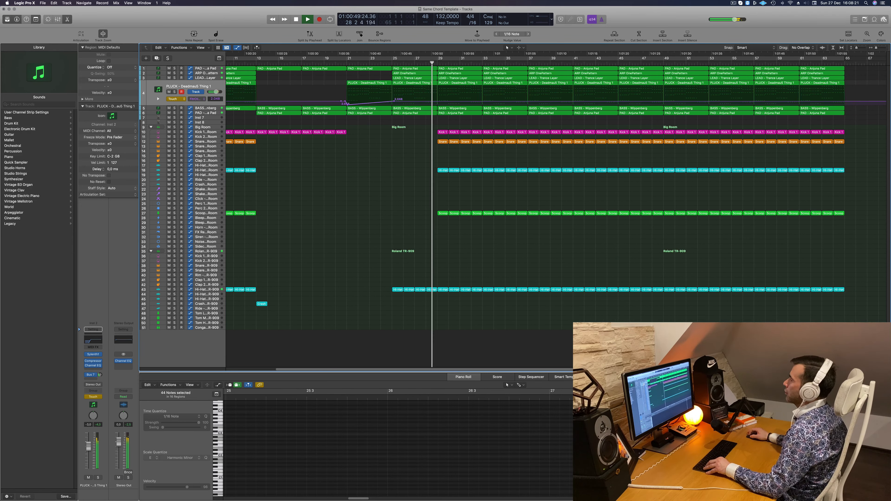
scroll(431, 122, down, 1)
scroll(425, 102, down, 1)
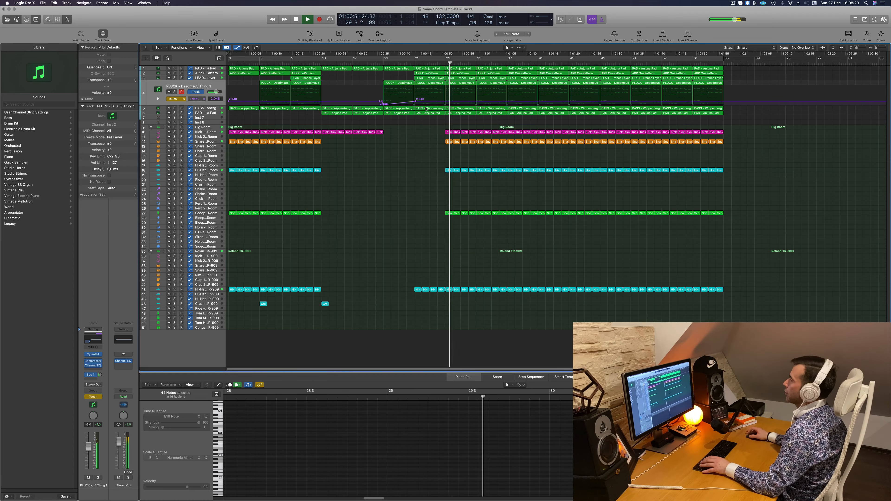
click(411, 64)
key(super+Left)
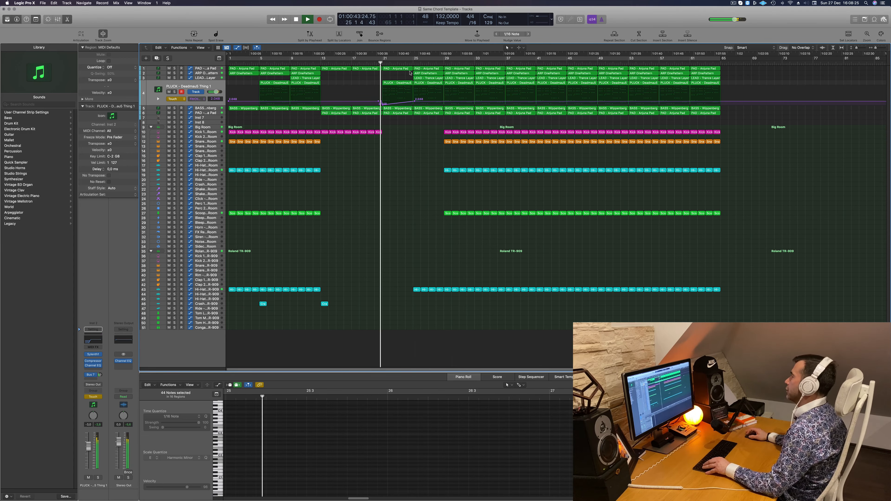